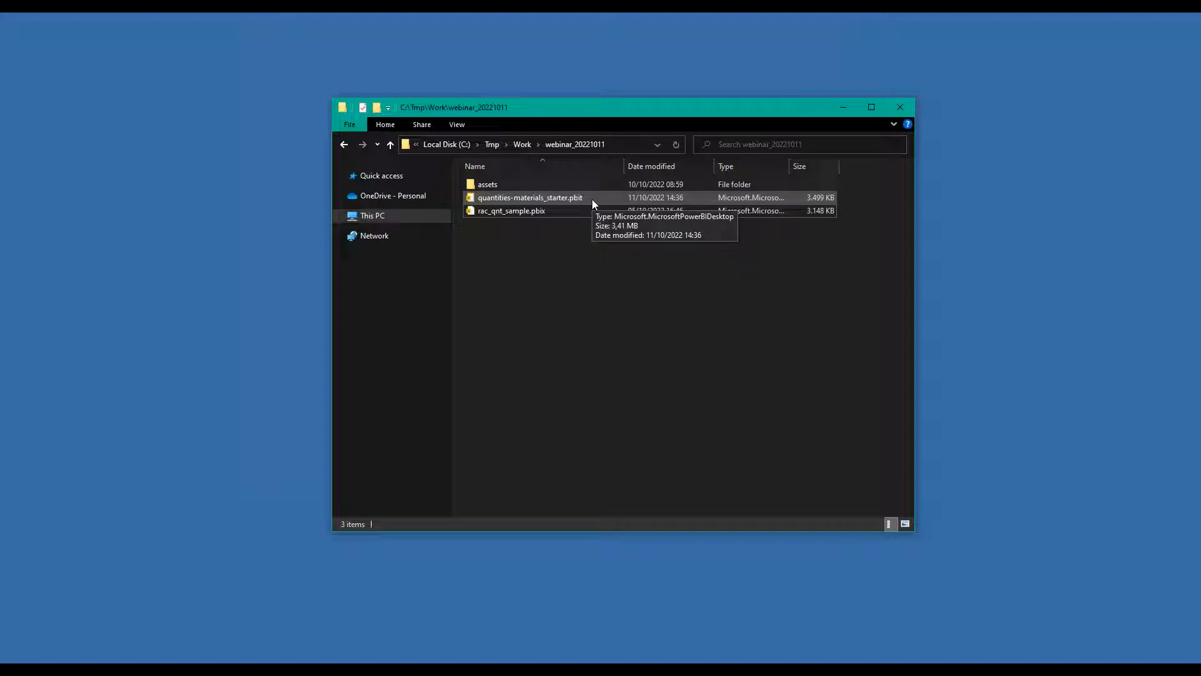
Step: Open the template file quantities-materials_starter.pbit from the webinar_20221011 folder
click(592, 199)
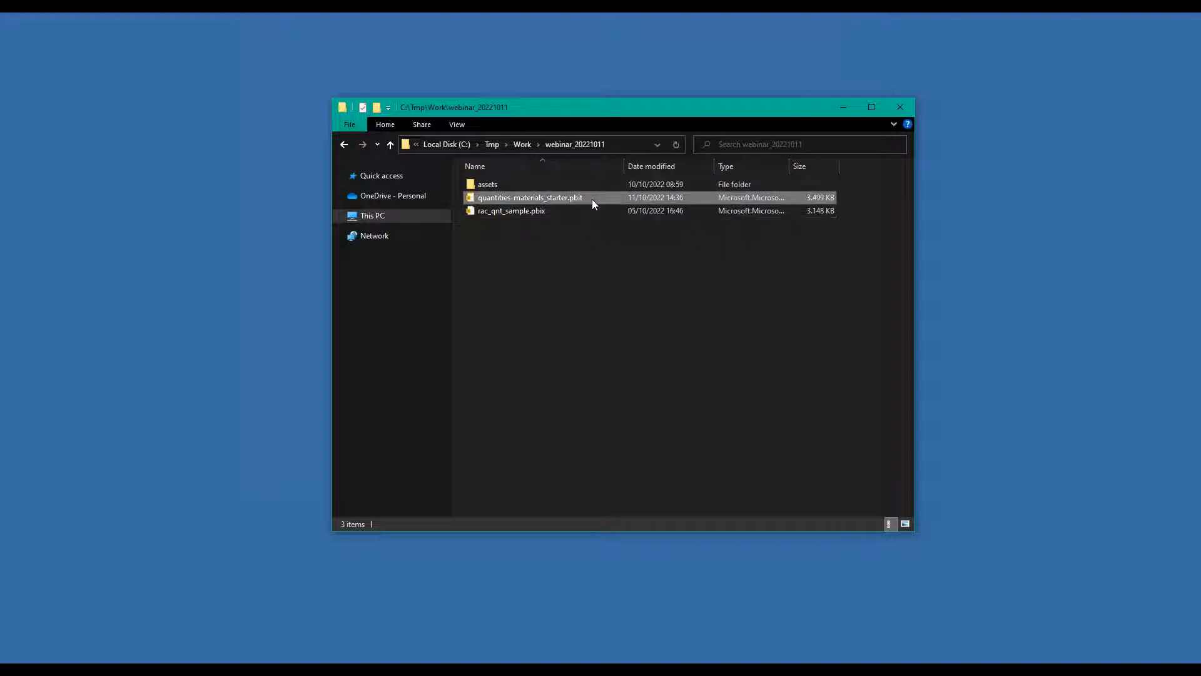
double_click(589, 201)
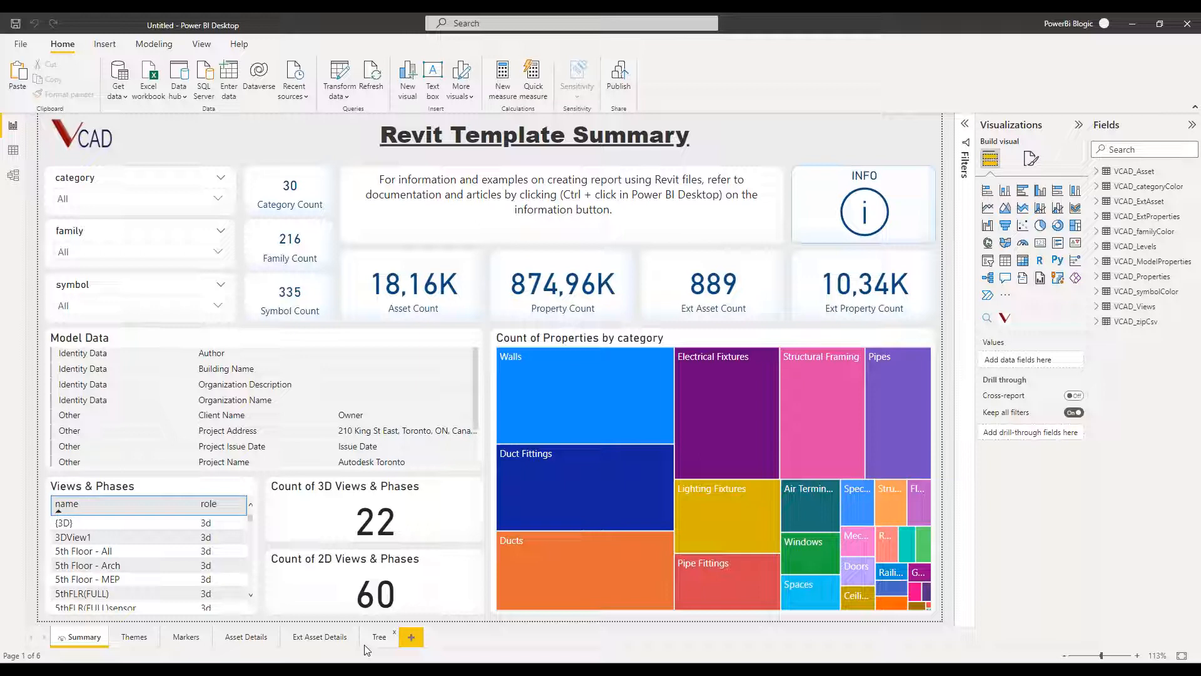
Step: Show the data of the VCAD_Properties table and filter its name column to Area only
click(23, 154)
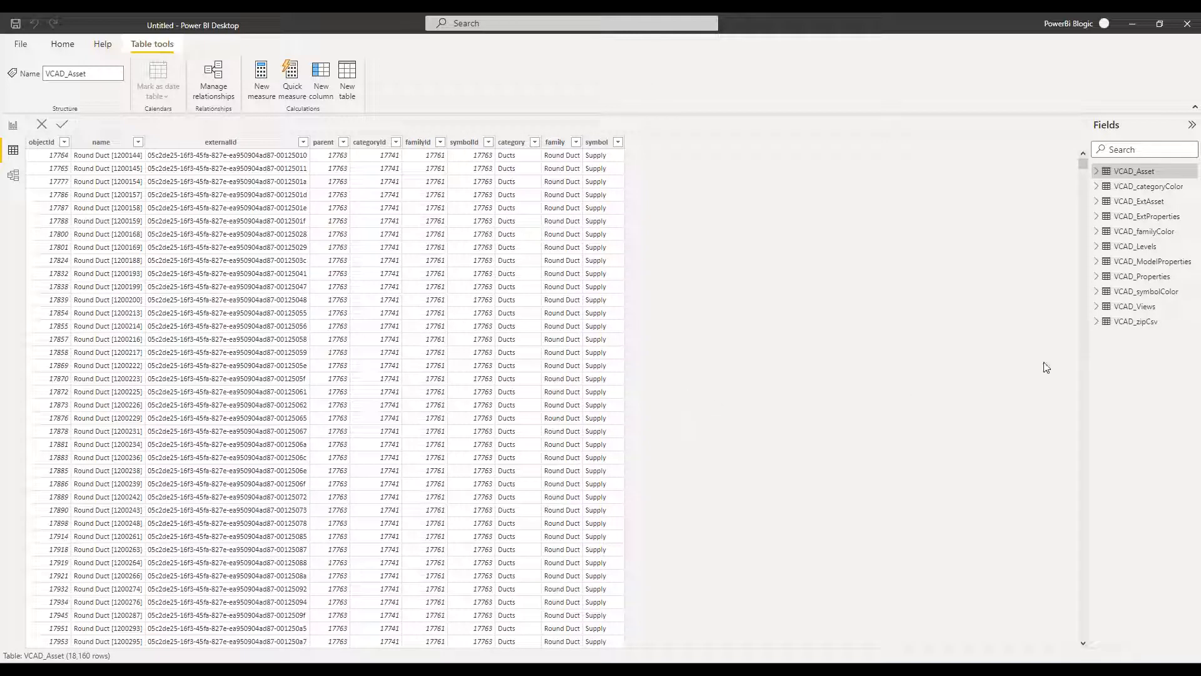
click(1137, 277)
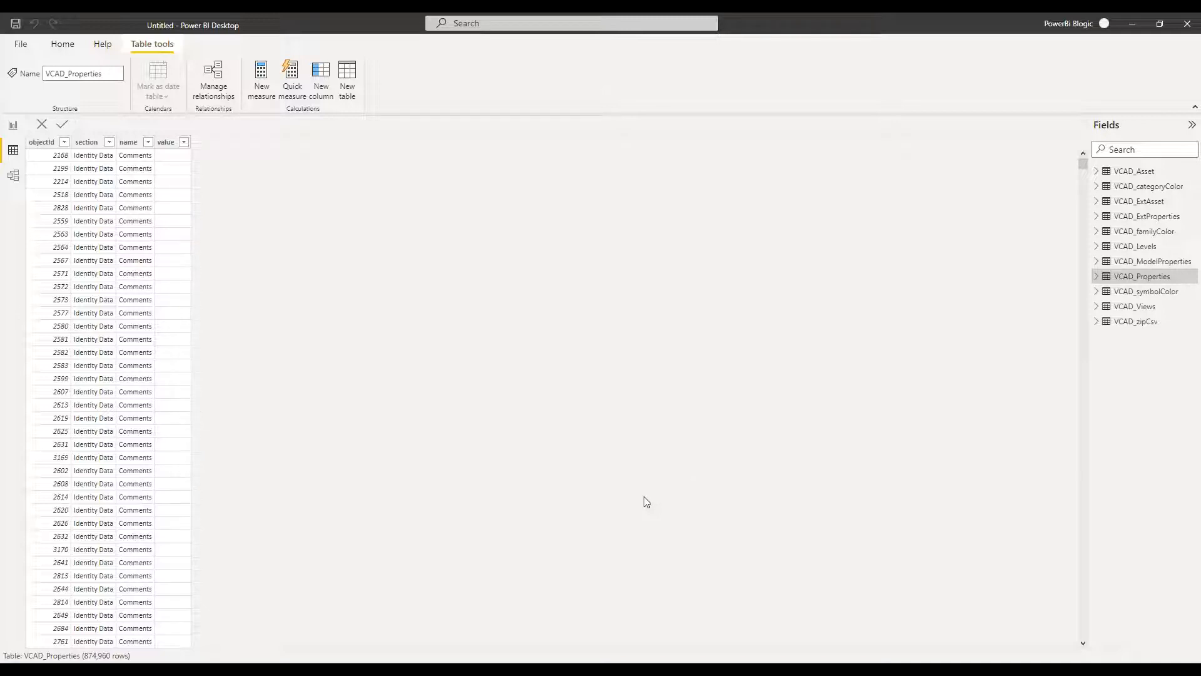
click(149, 144)
click(185, 251)
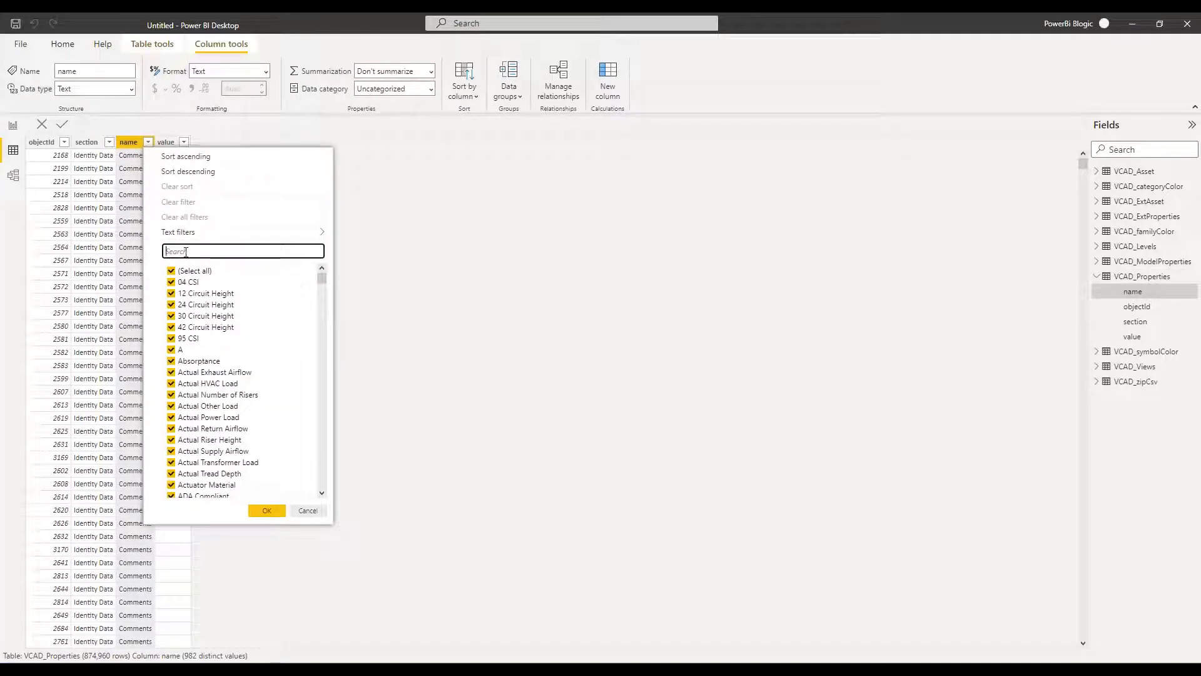
text(area)
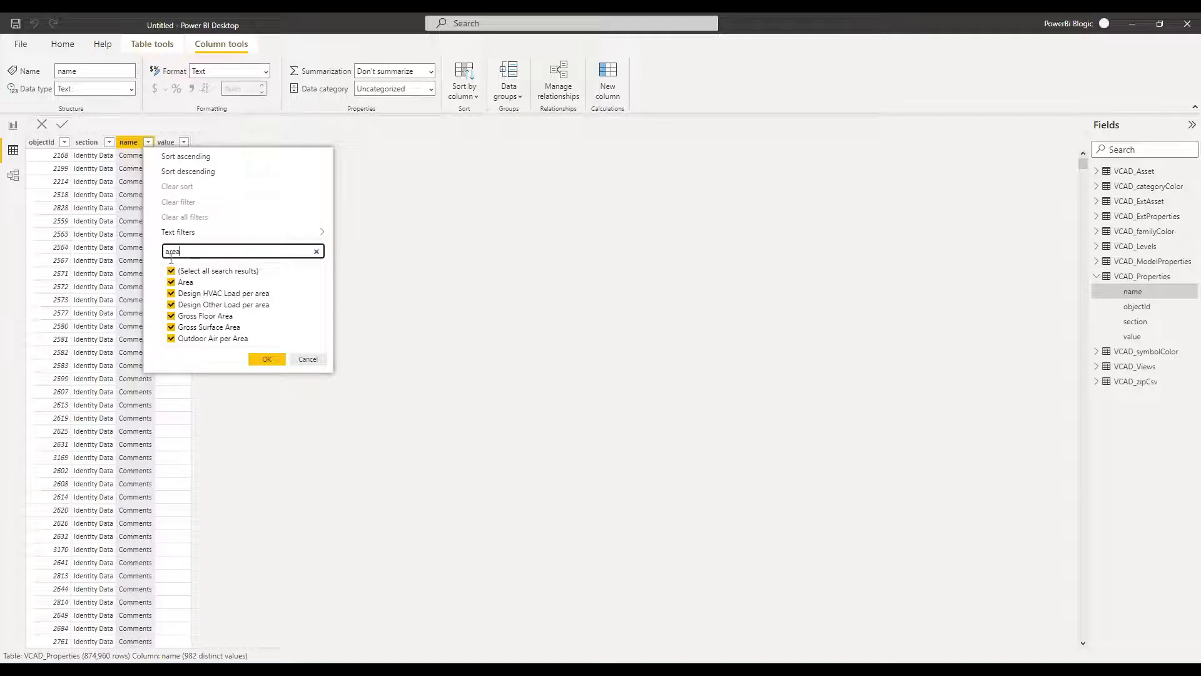
click(171, 271)
click(171, 282)
click(266, 360)
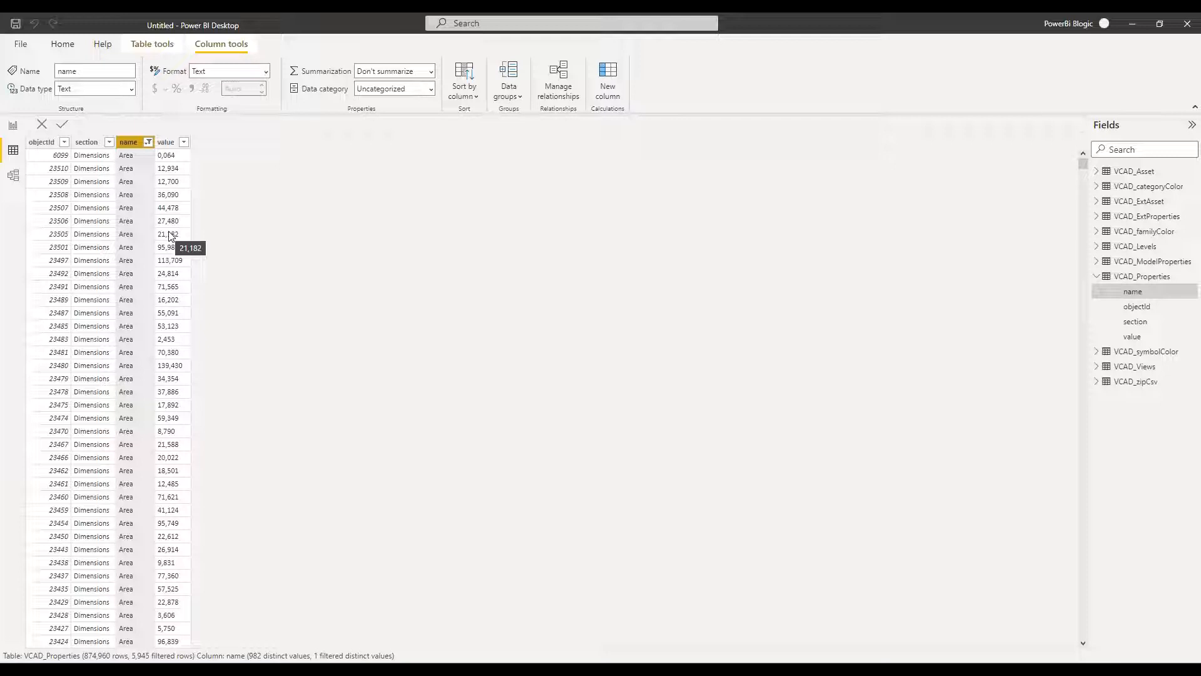
Step: Clear all filters from the VCAD_Properties table
click(148, 142)
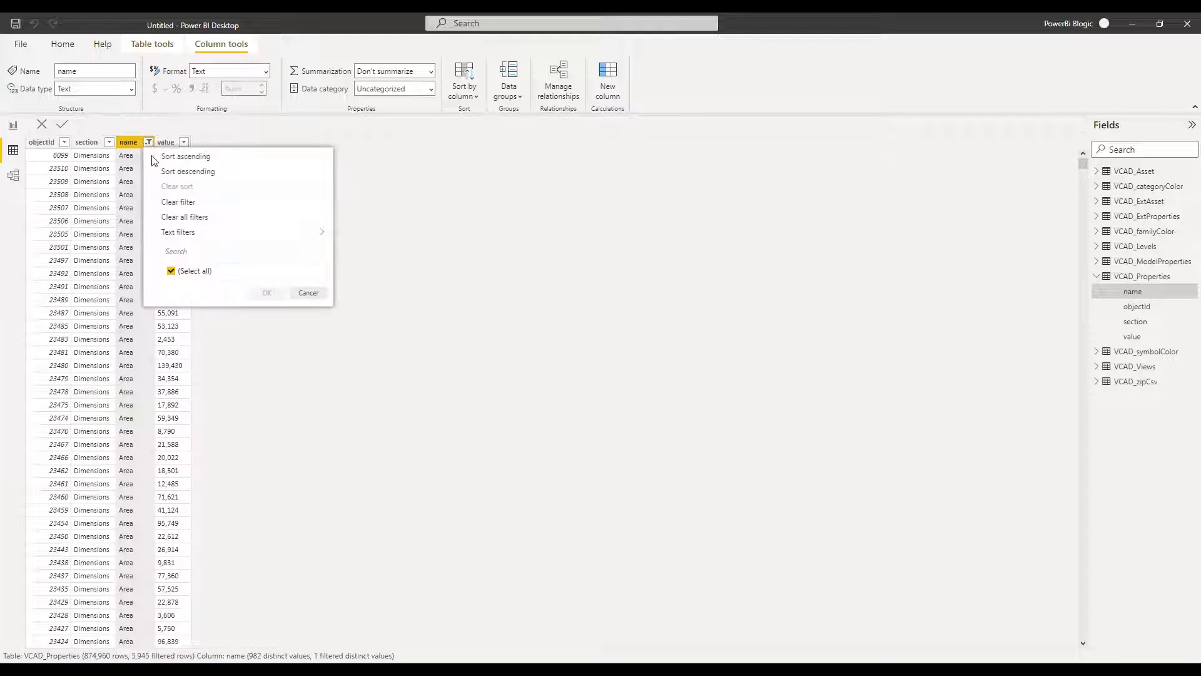
click(221, 224)
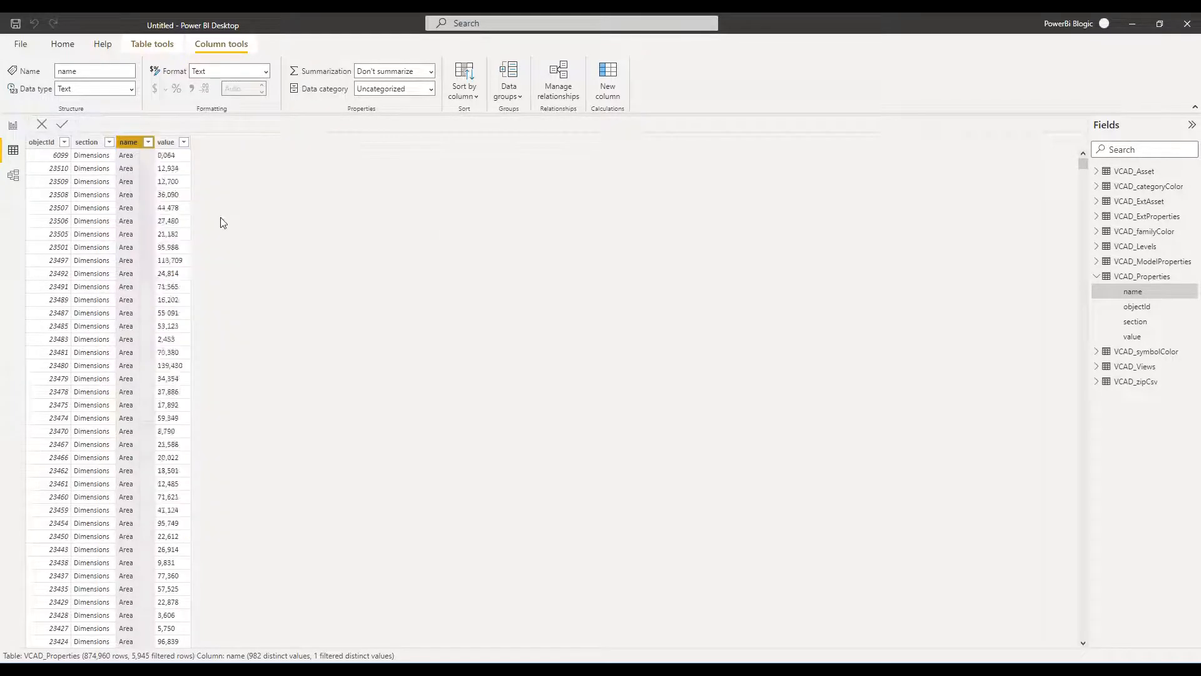
Step: Return to the report and open the VCAD_Properties query in the Power Query Editor
click(12, 131)
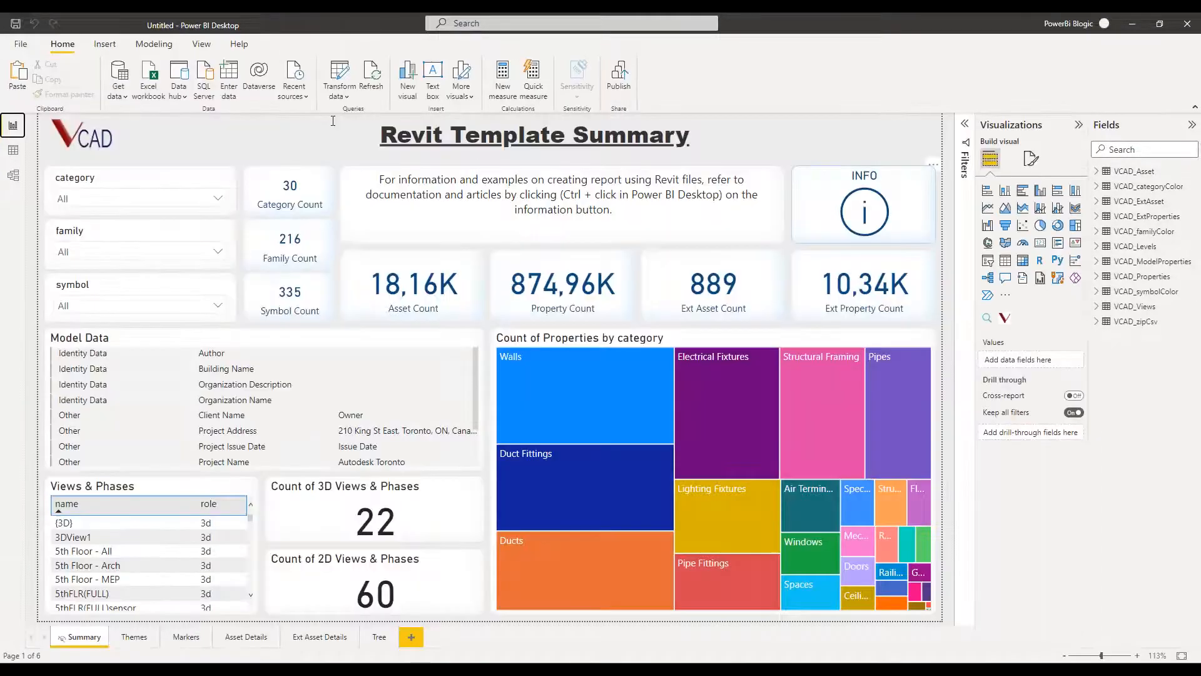
click(338, 91)
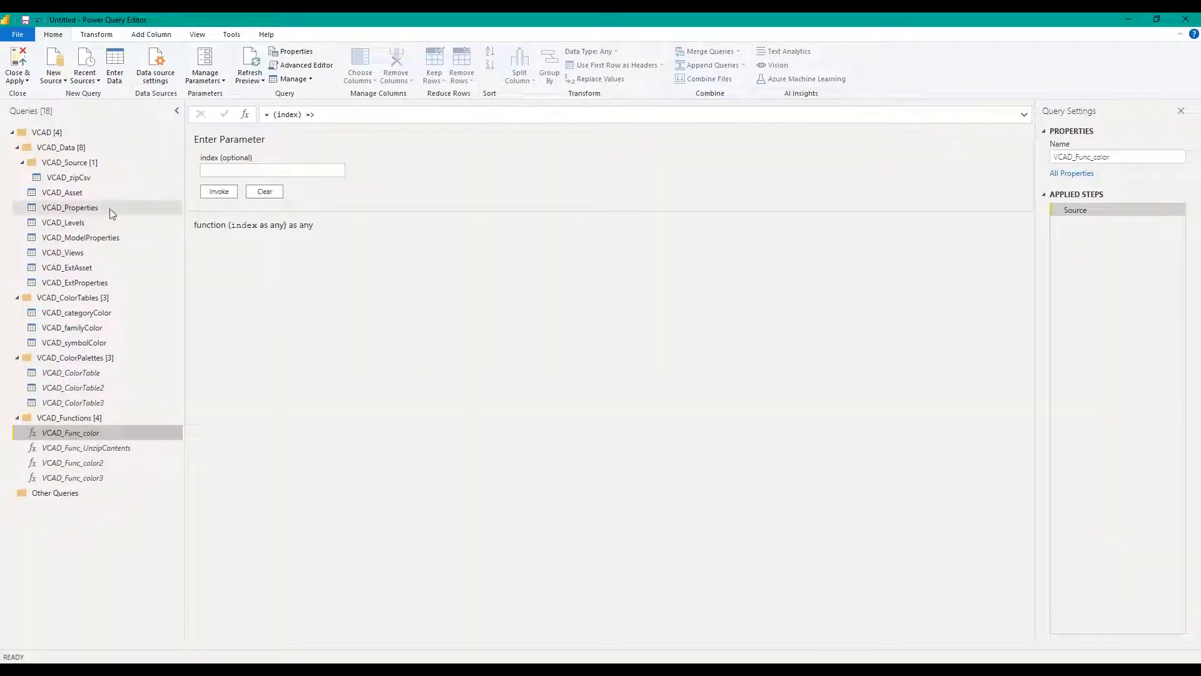
click(143, 211)
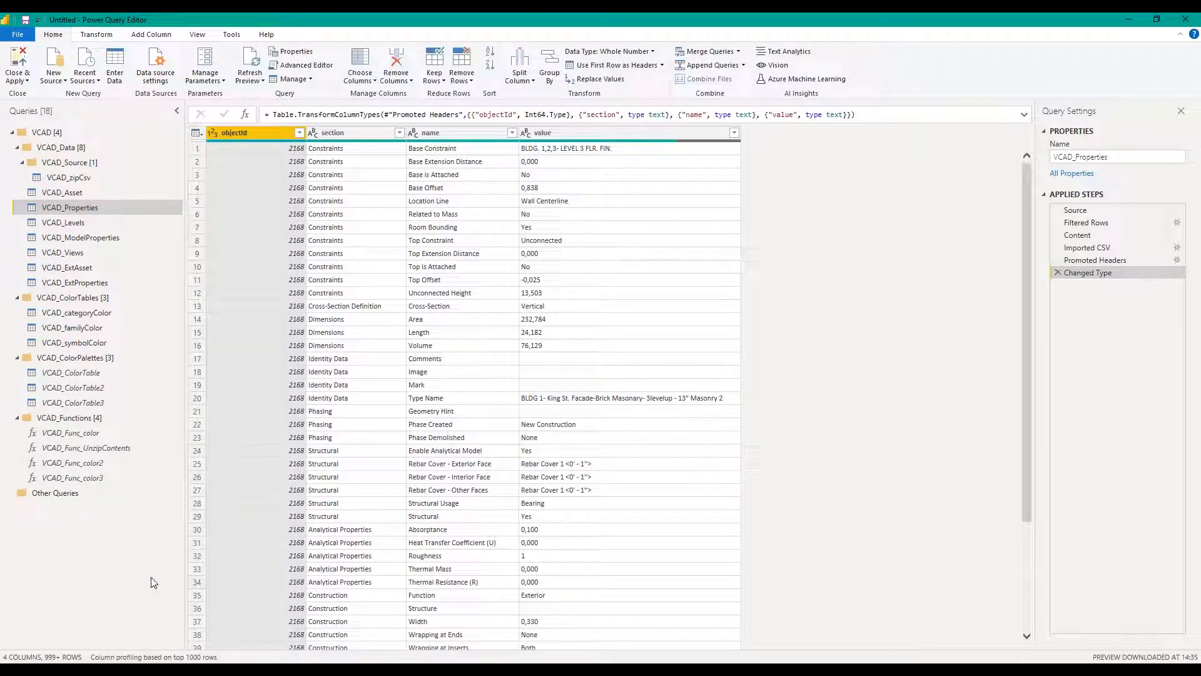
Step: Review the Source, Filtered Rows and Content steps of the VCAD_Properties query
click(1084, 212)
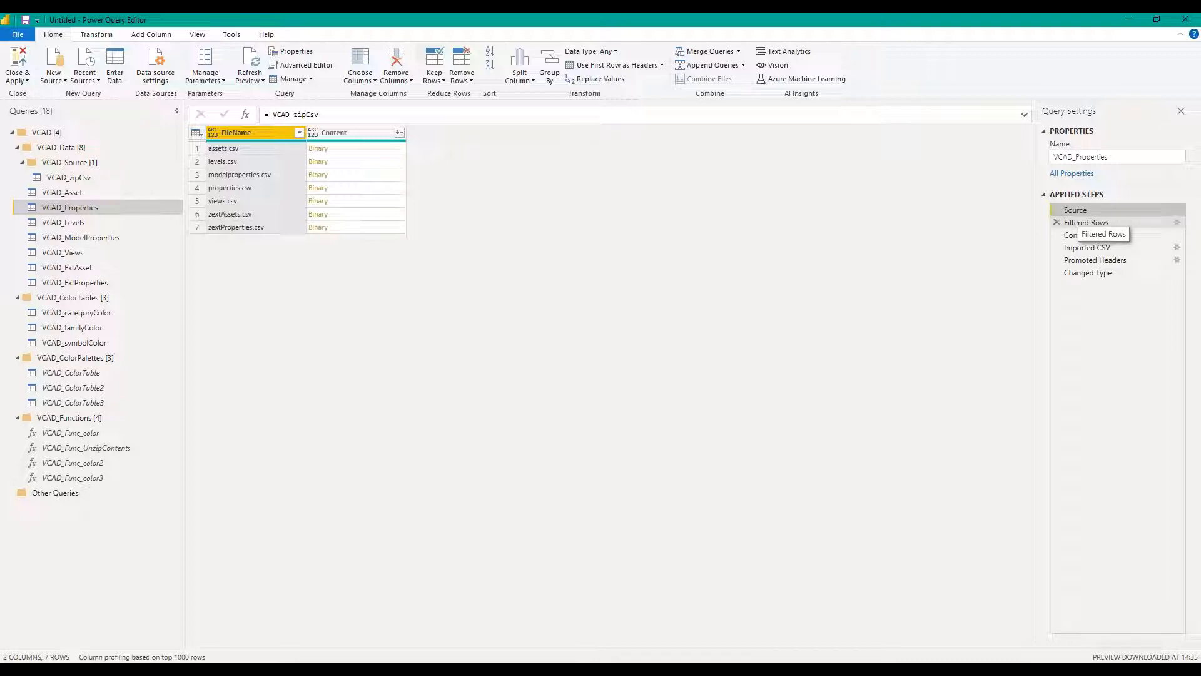
click(1074, 224)
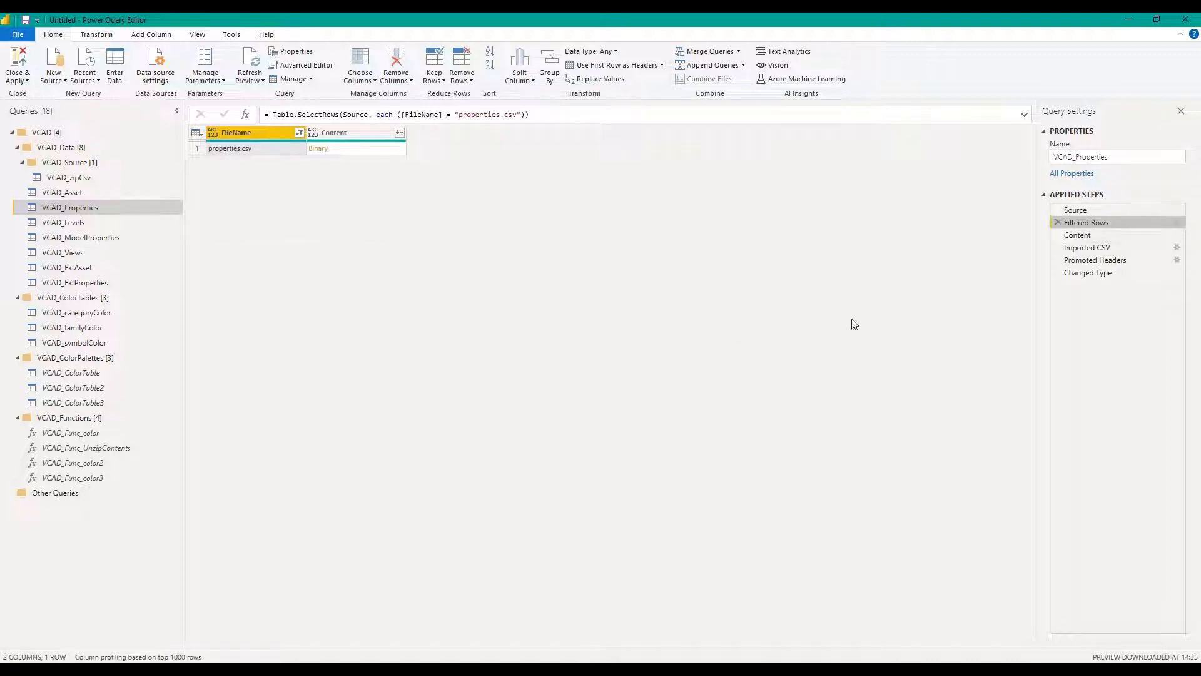
click(1104, 235)
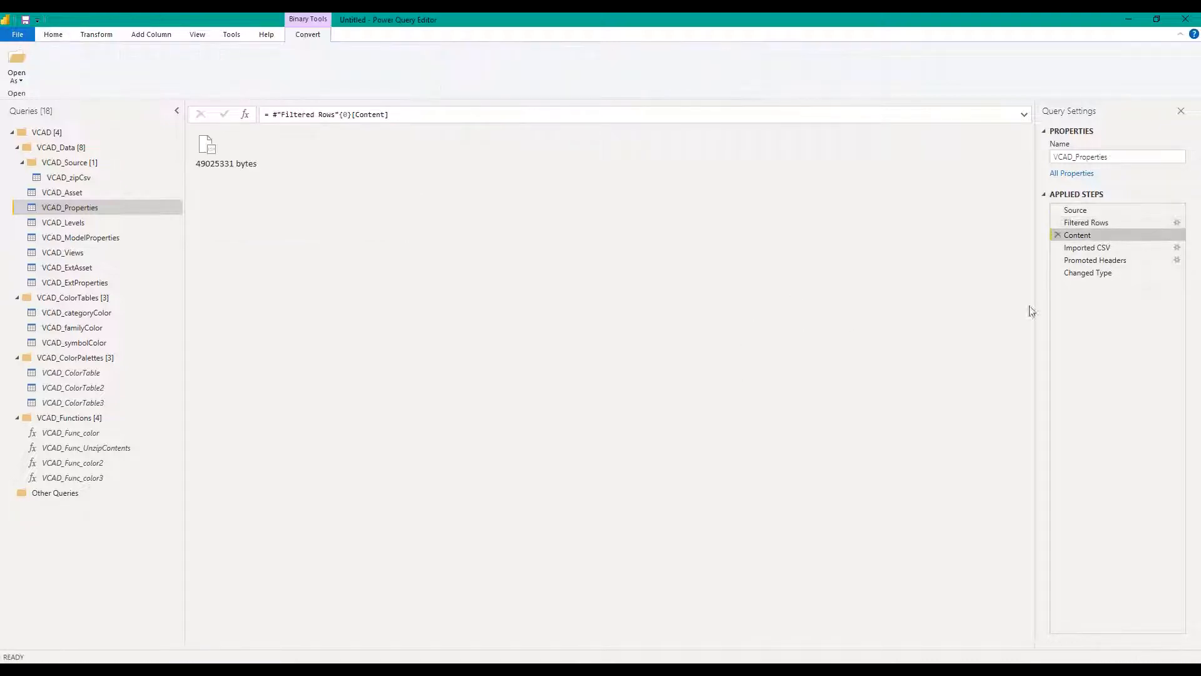
Step: In the Imported CSV step of VCAD_Properties, change the Csv.Document formula to Columns=5
click(1082, 248)
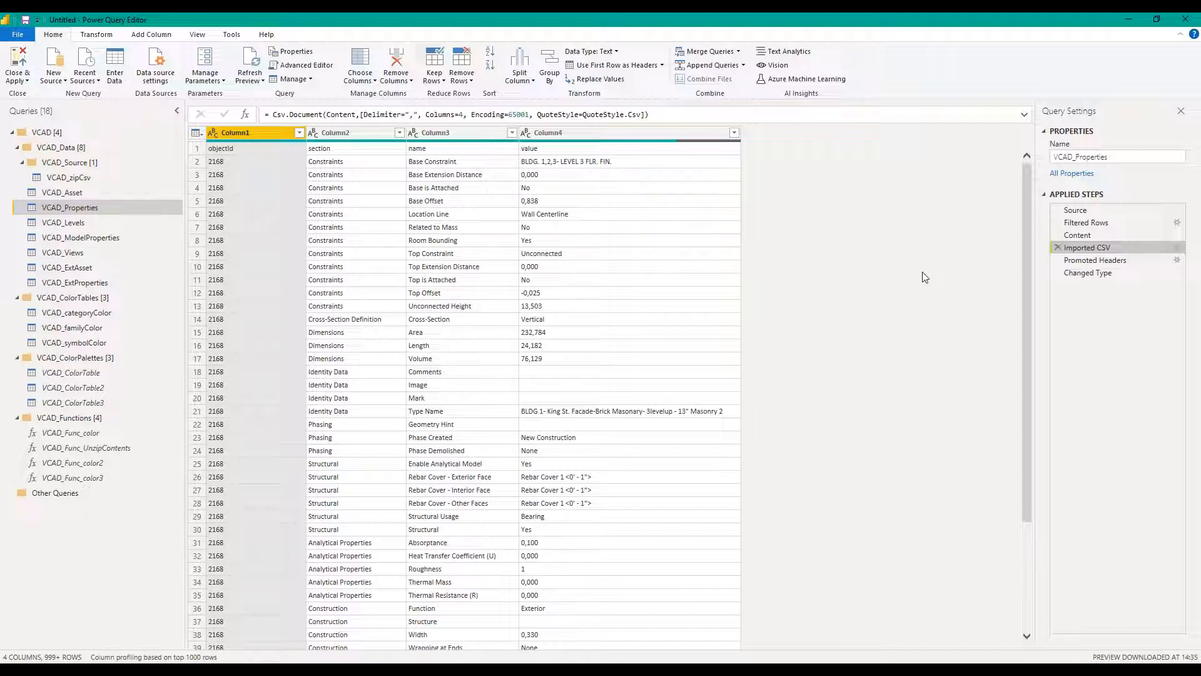
drag(286, 114, 326, 114)
drag(362, 116, 426, 114)
click(426, 114)
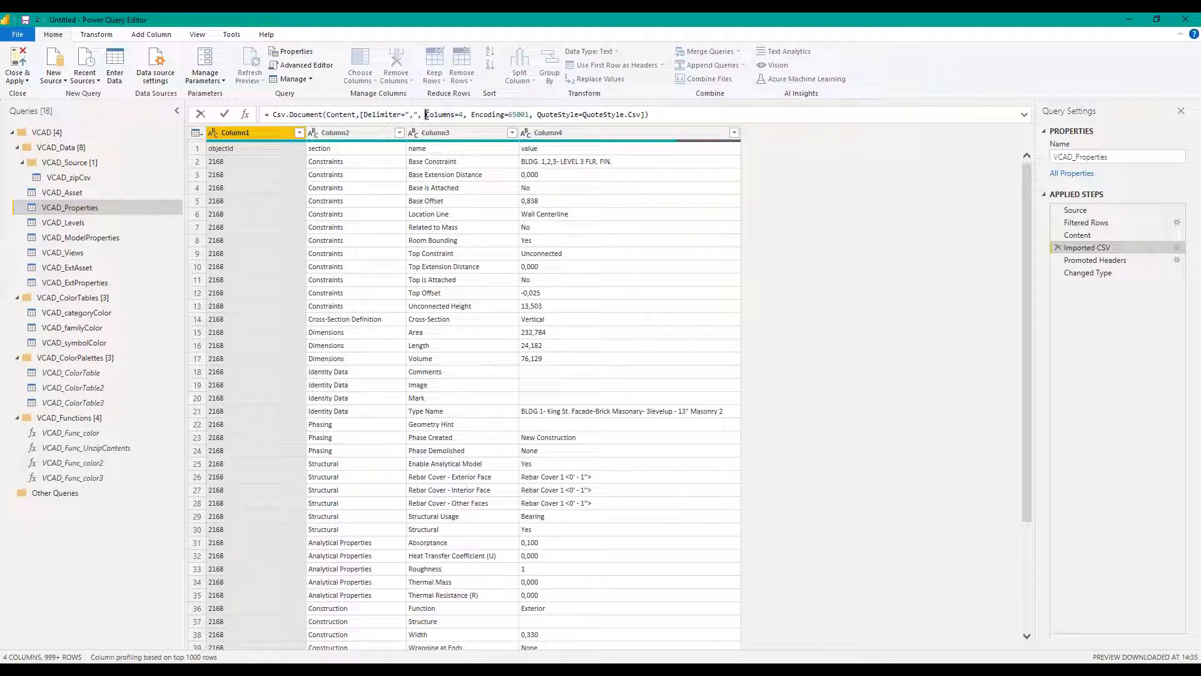
drag(463, 114, 418, 116)
click(454, 115)
key(shift+Right)
text(5)
key(Return)
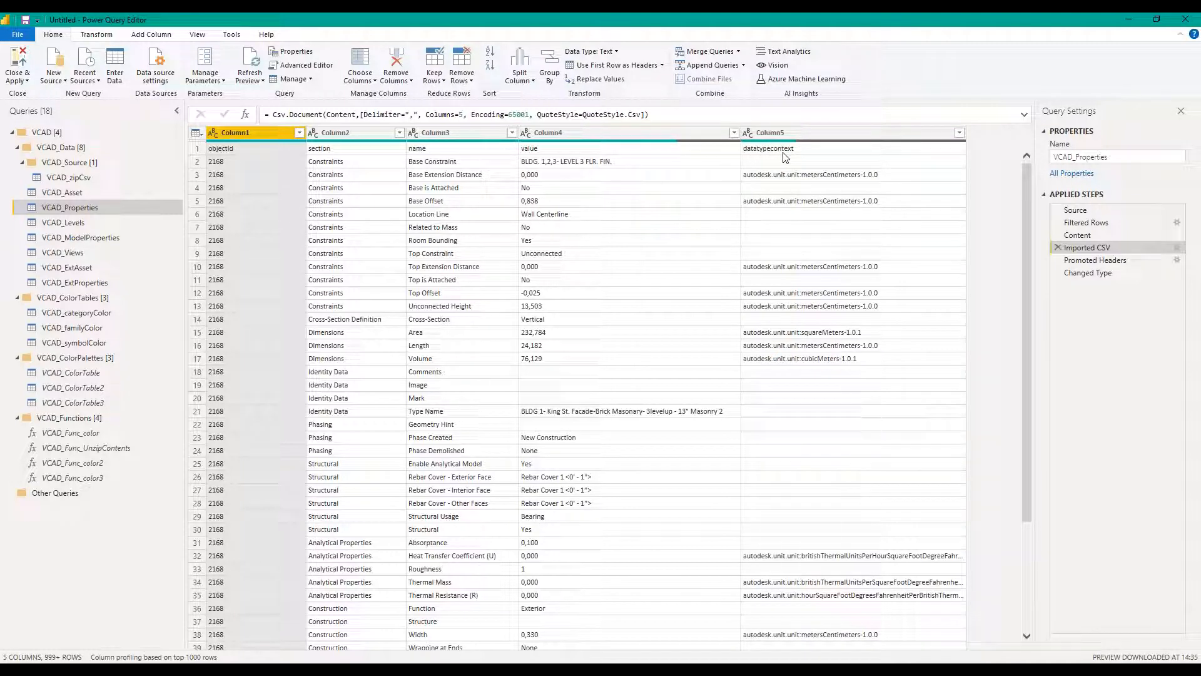
Step: After the Changed Type step, replace autodesk.unit.unit:metersCentimeters-1.0.0 with m in the datatypecontext column
click(1092, 273)
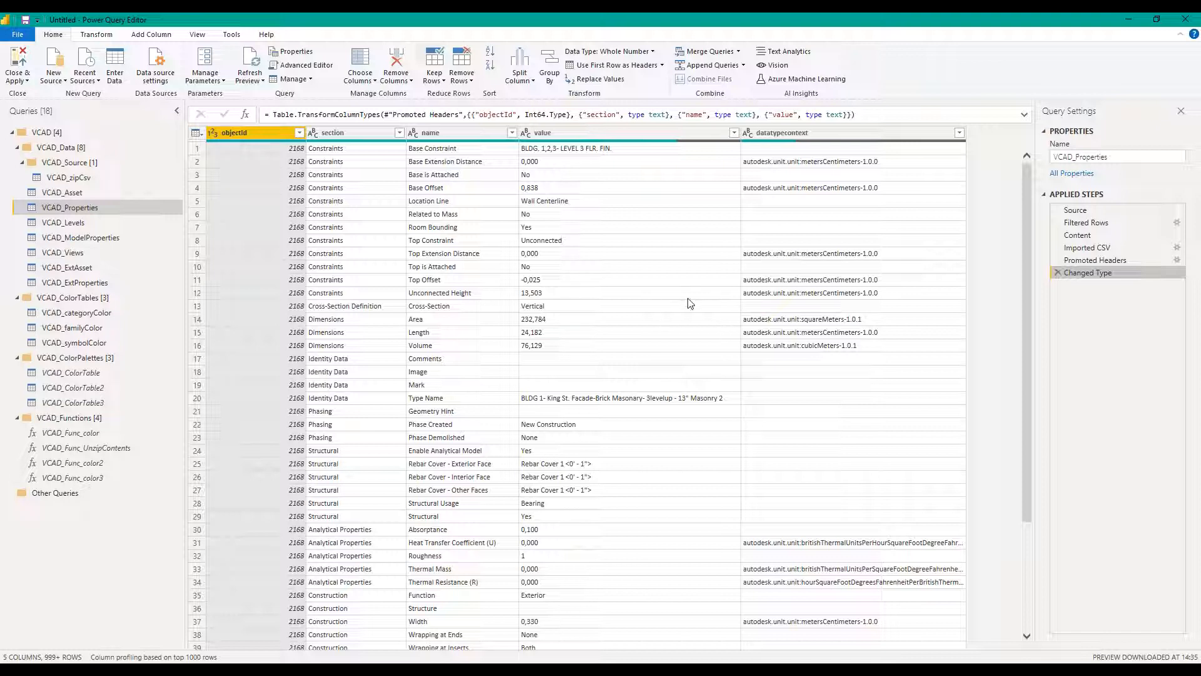
click(758, 190)
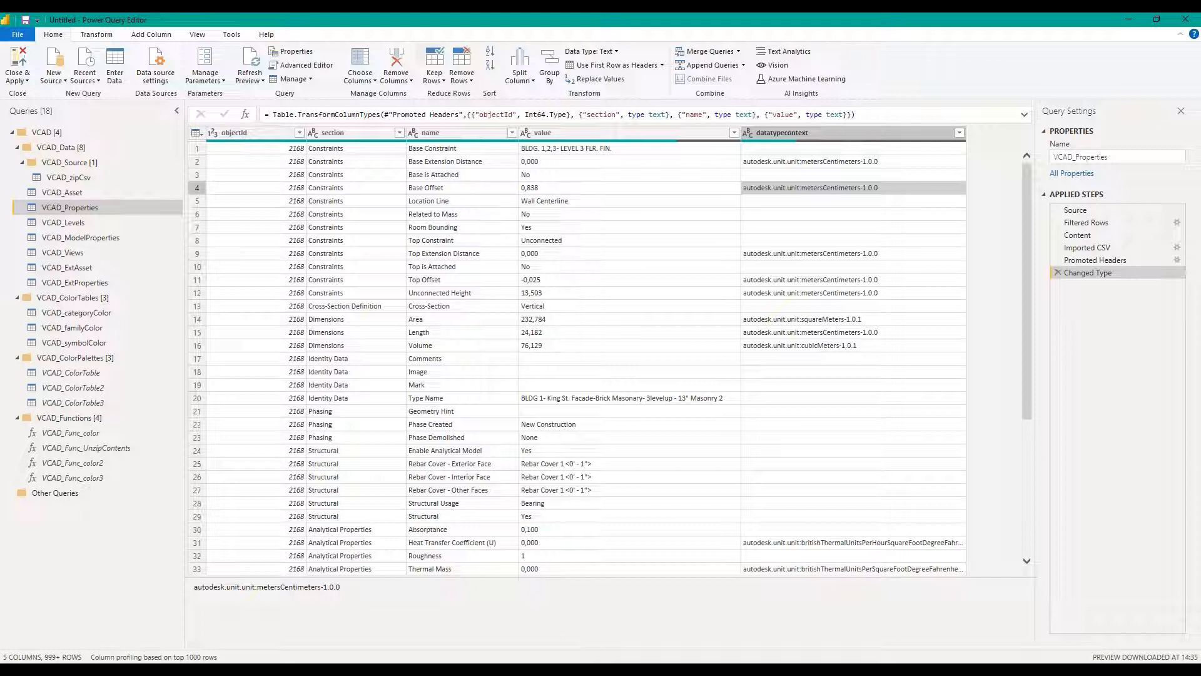
click(829, 257)
click(805, 176)
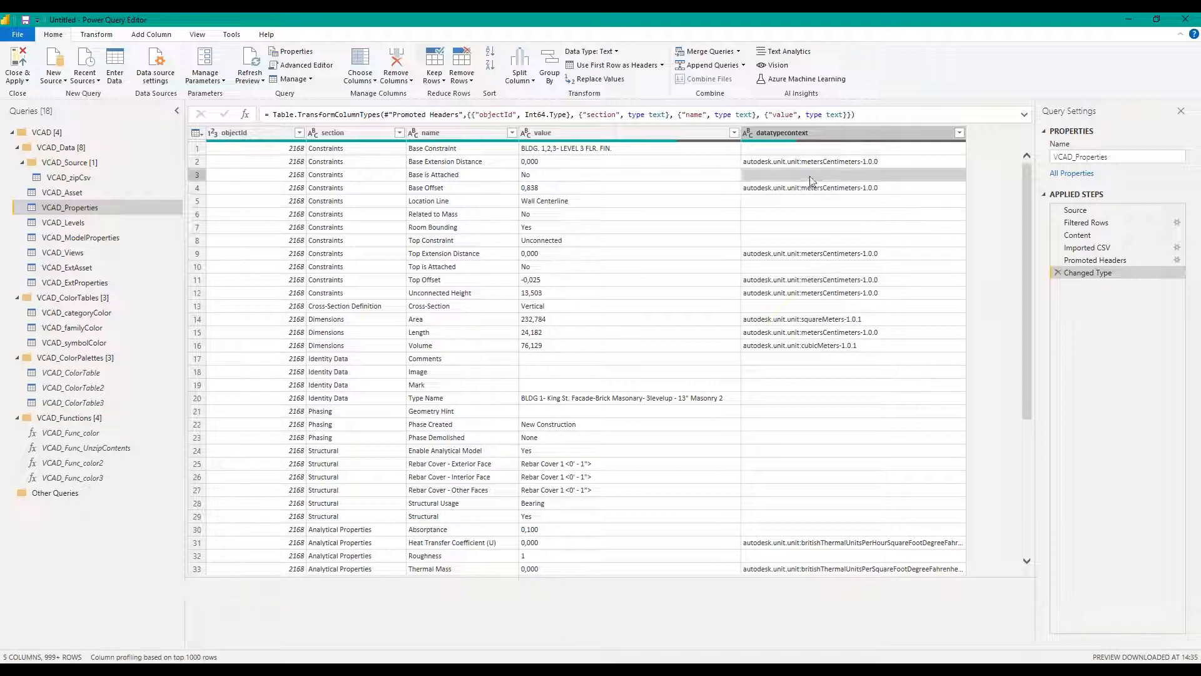
click(821, 137)
right_click(819, 137)
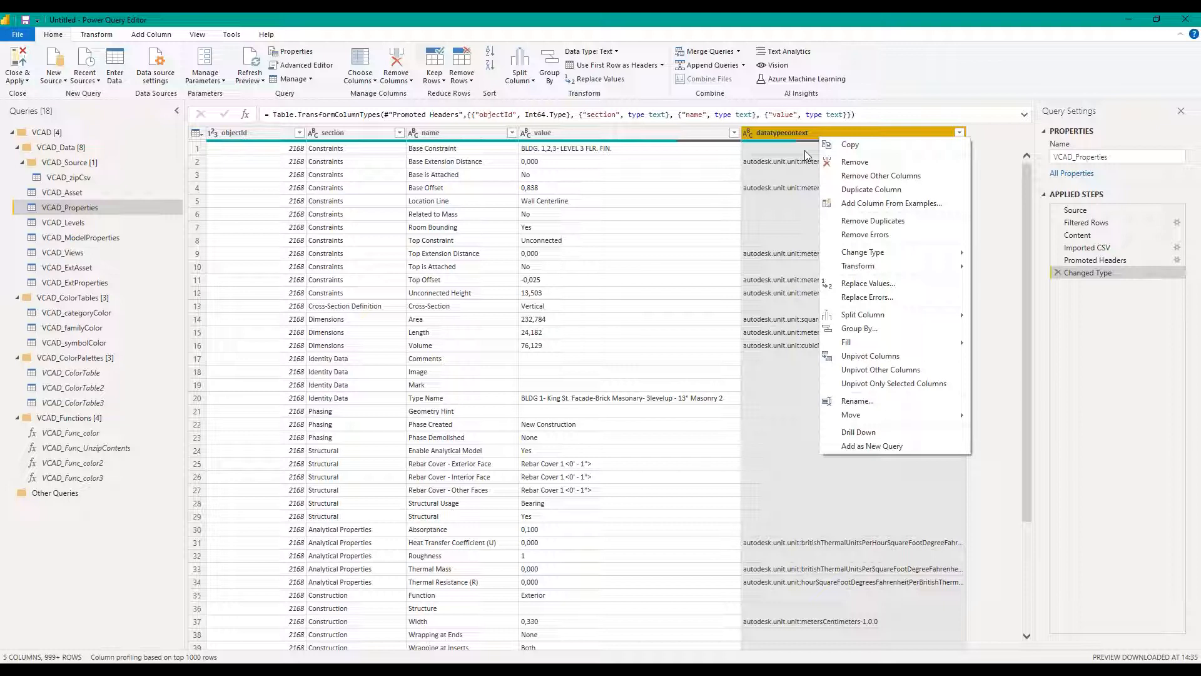
click(913, 292)
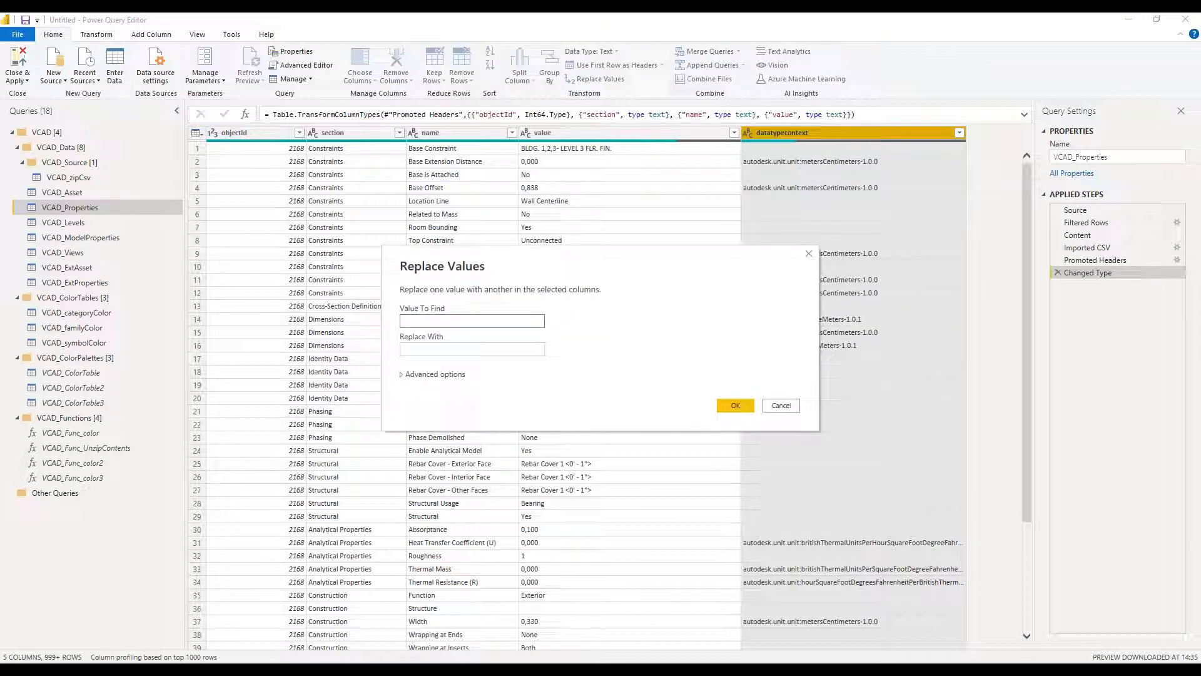
text(autodesk.unit.unit:metersCentimeters-1.0.0)
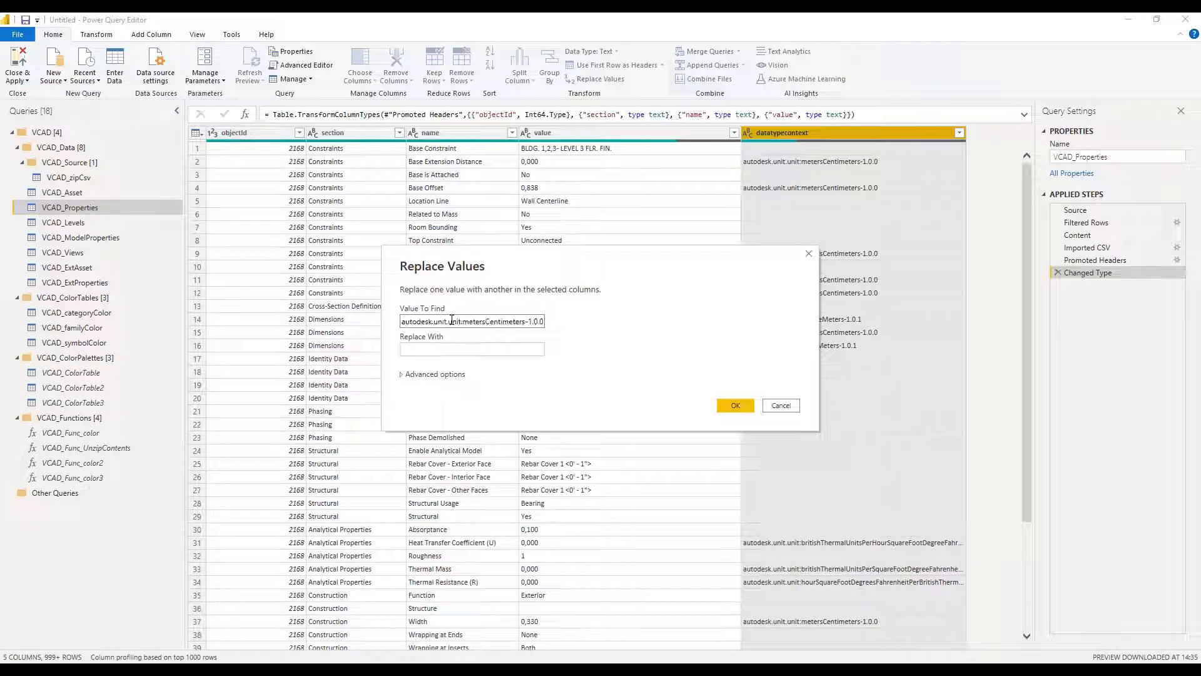
click(467, 351)
text(m)
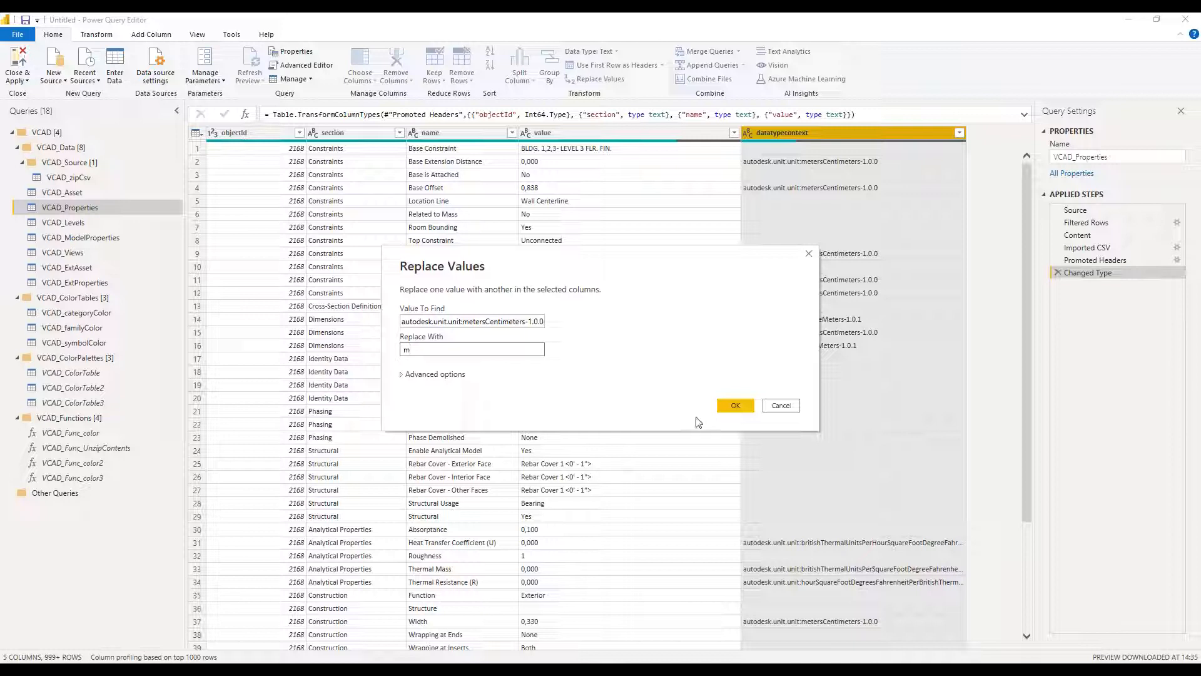
click(734, 405)
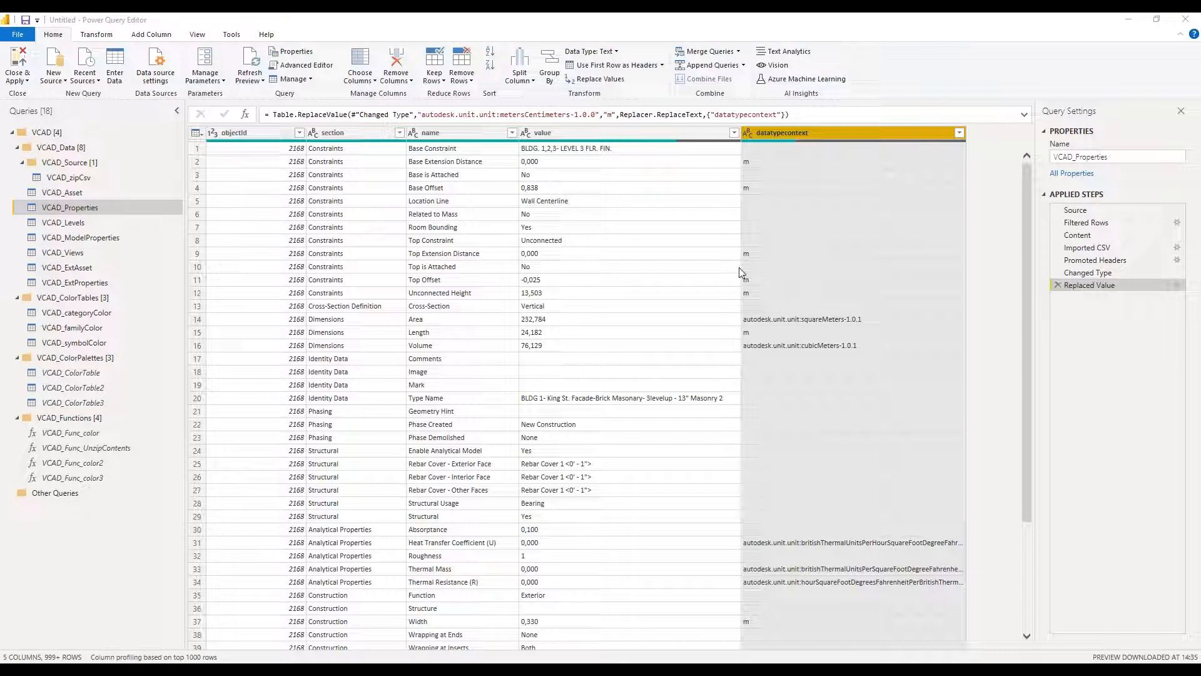
Step: Replace autodesk.unit.unit:squareMeters-1.0.1 with m² in the datatypecontext column
right_click(842, 130)
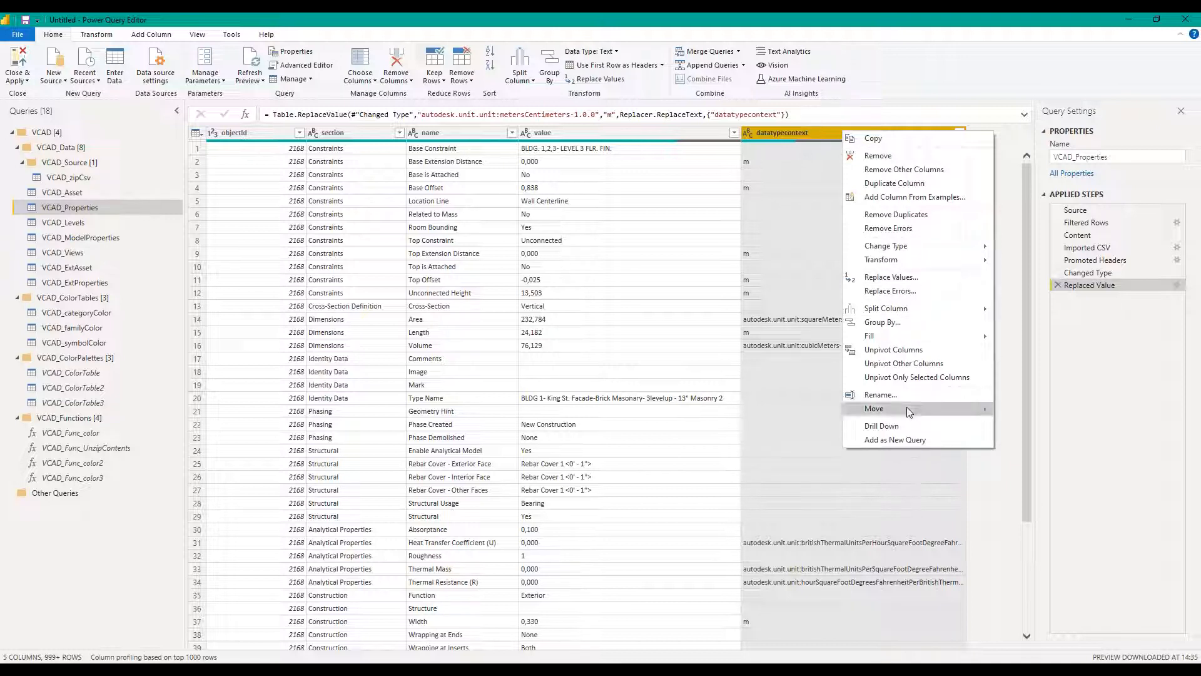
click(890, 277)
text(autodesk.unit.unit:squareMeters-1.0.1)
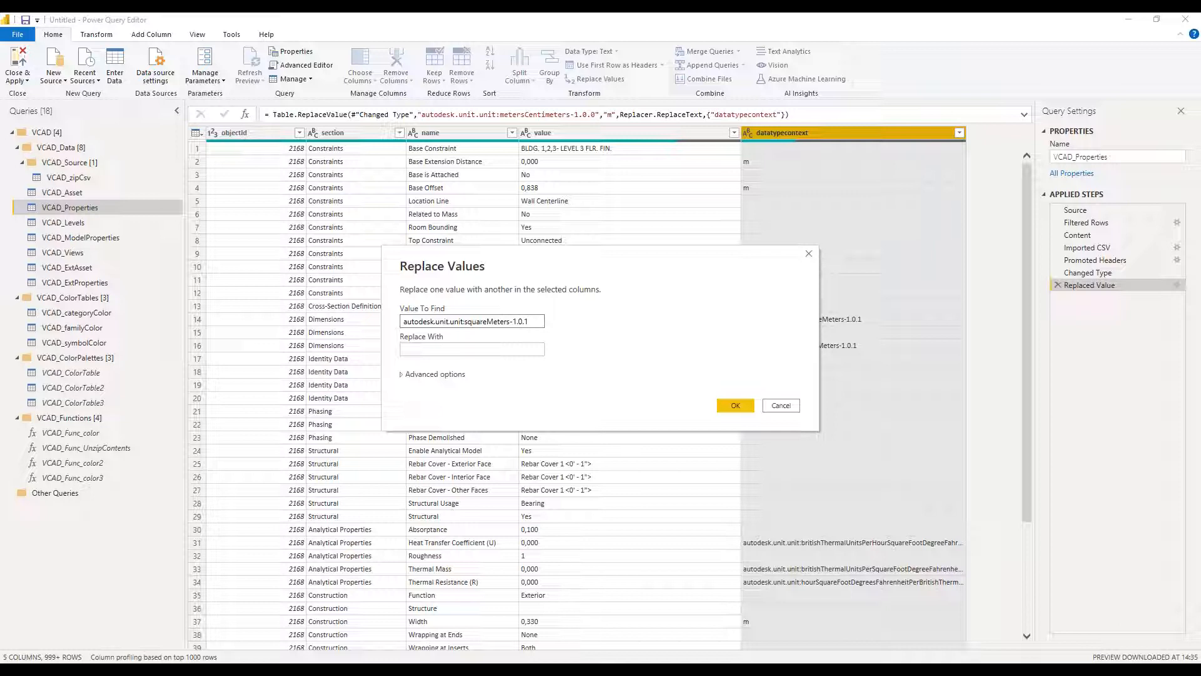
click(485, 349)
text(m²)
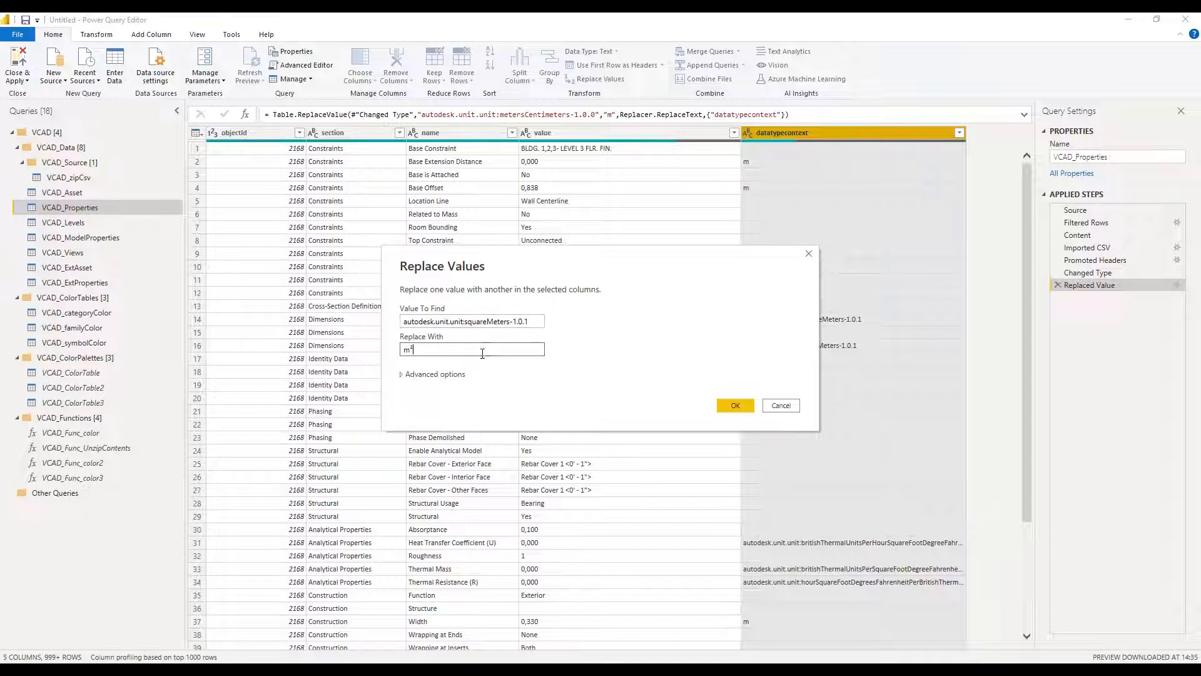
click(732, 406)
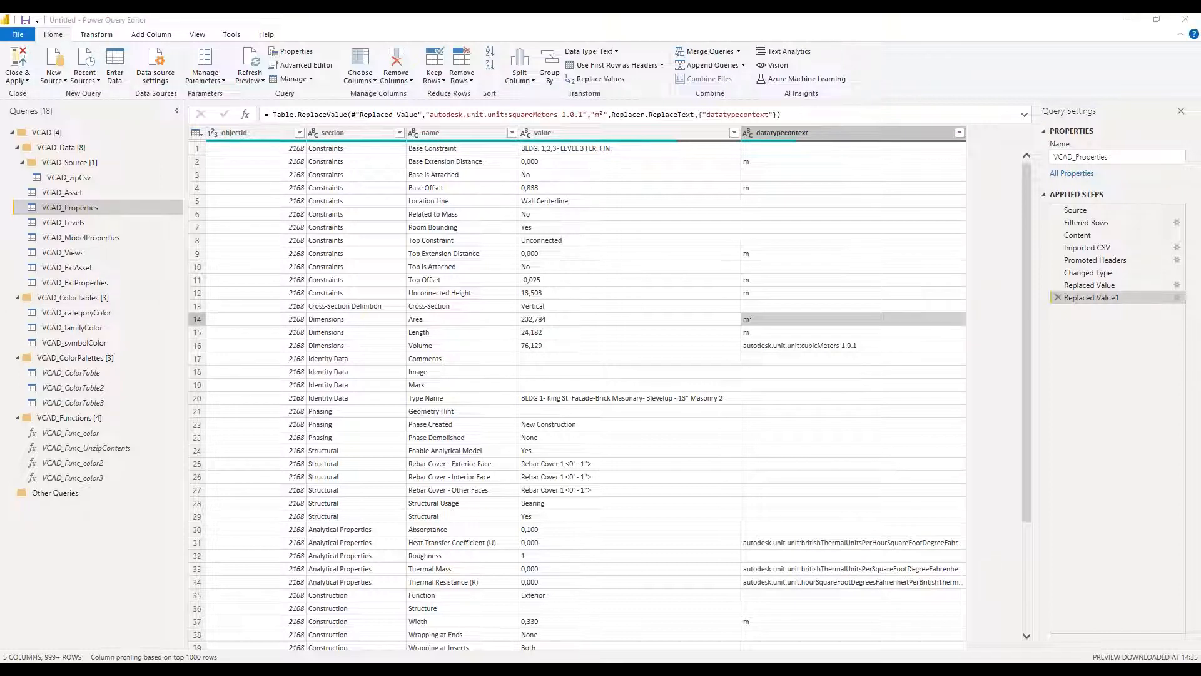
Step: Replace autodesk.unit.unit:cubicMeters-1.0.1 with m³ in the datatypecontext column
right_click(790, 138)
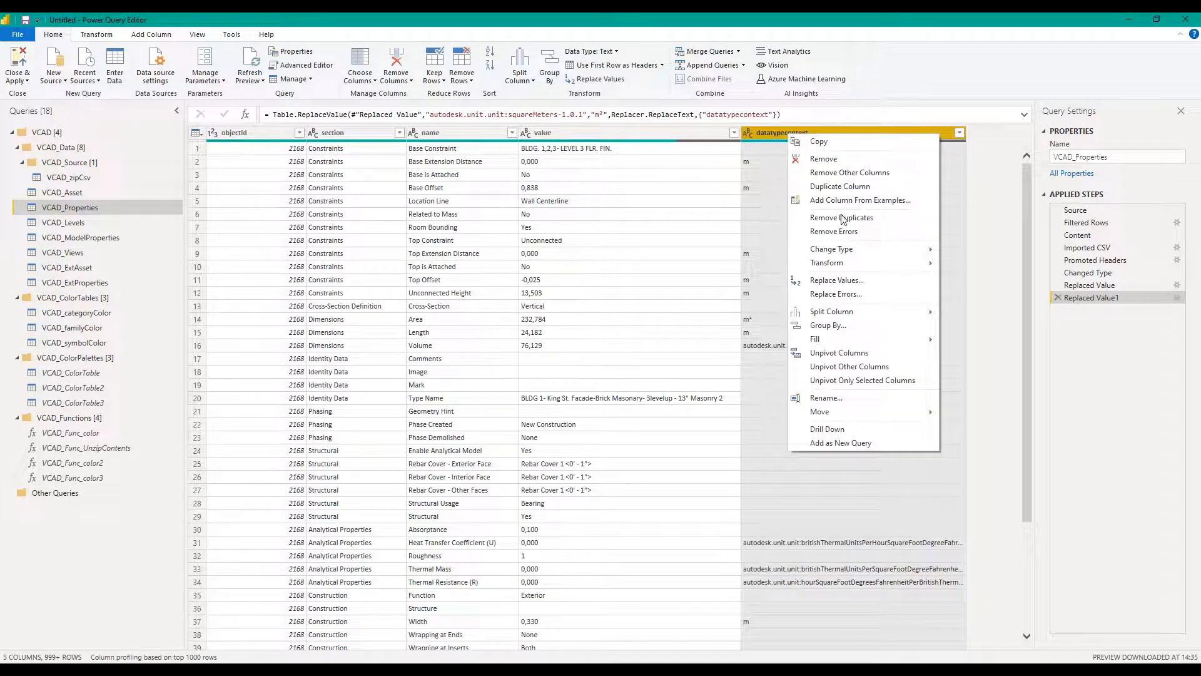
click(837, 280)
text(autodesk.unit.unit:cubicMeters-1.0.1)
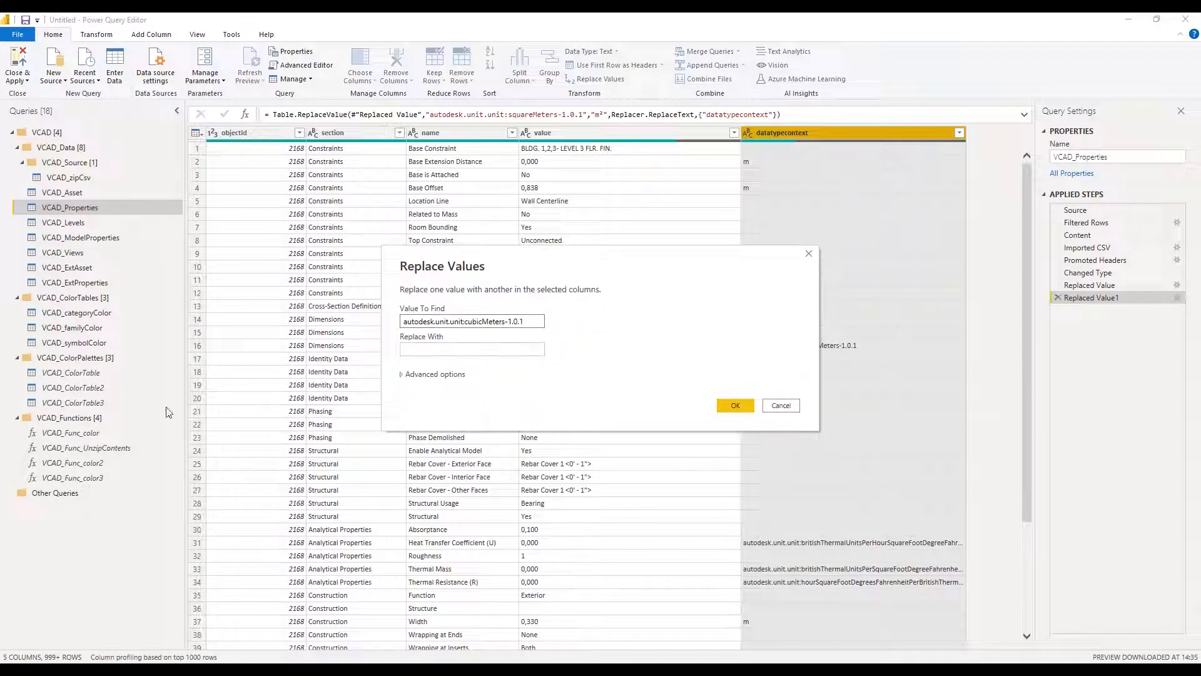
key(Tab)
text(m³)
click(735, 406)
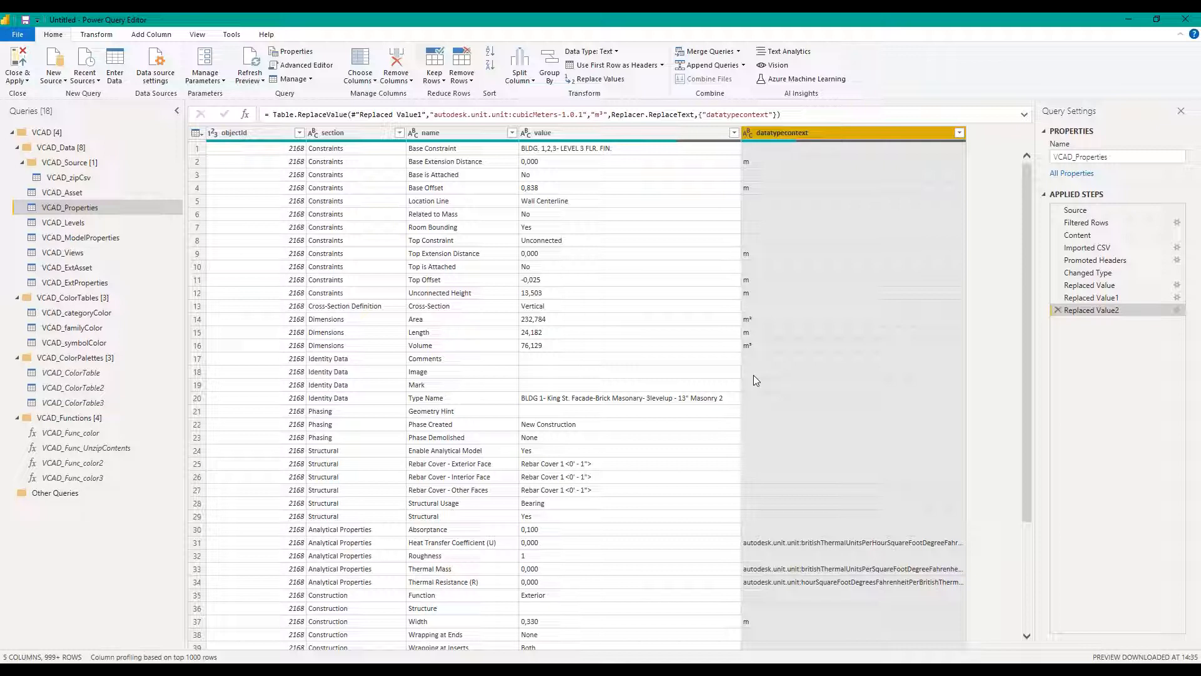
Step: Look over the VCAD_Asset query and create a new blank query in the Other Queries group
click(59, 193)
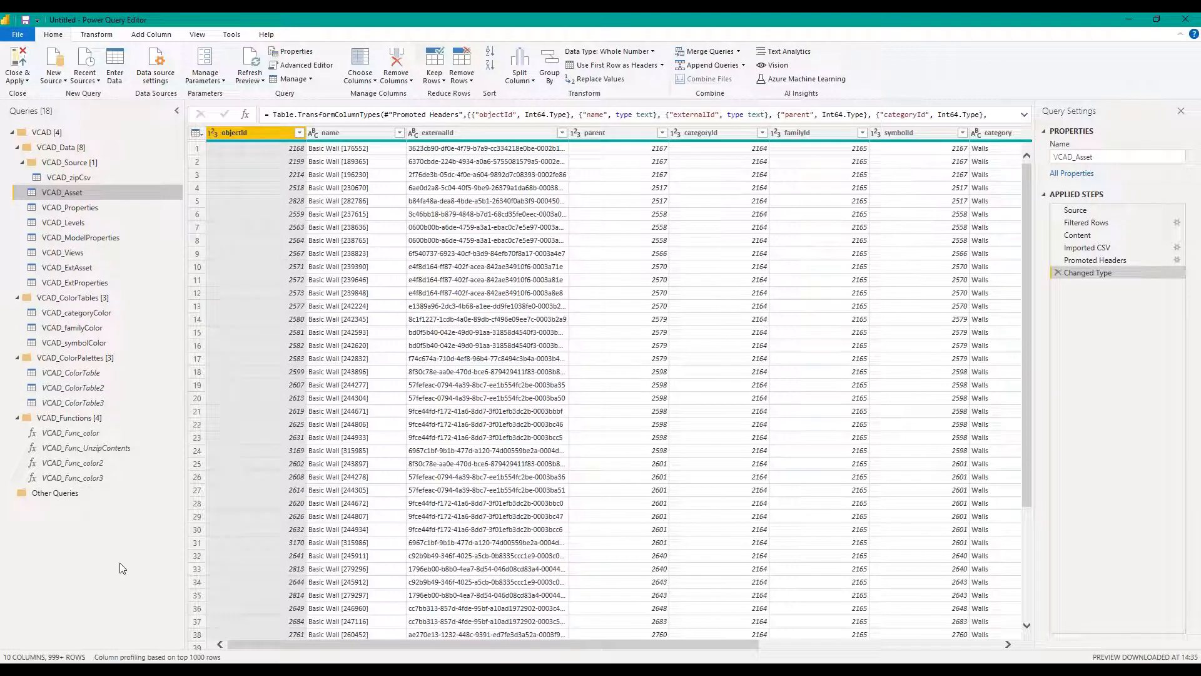
click(67, 494)
right_click(67, 494)
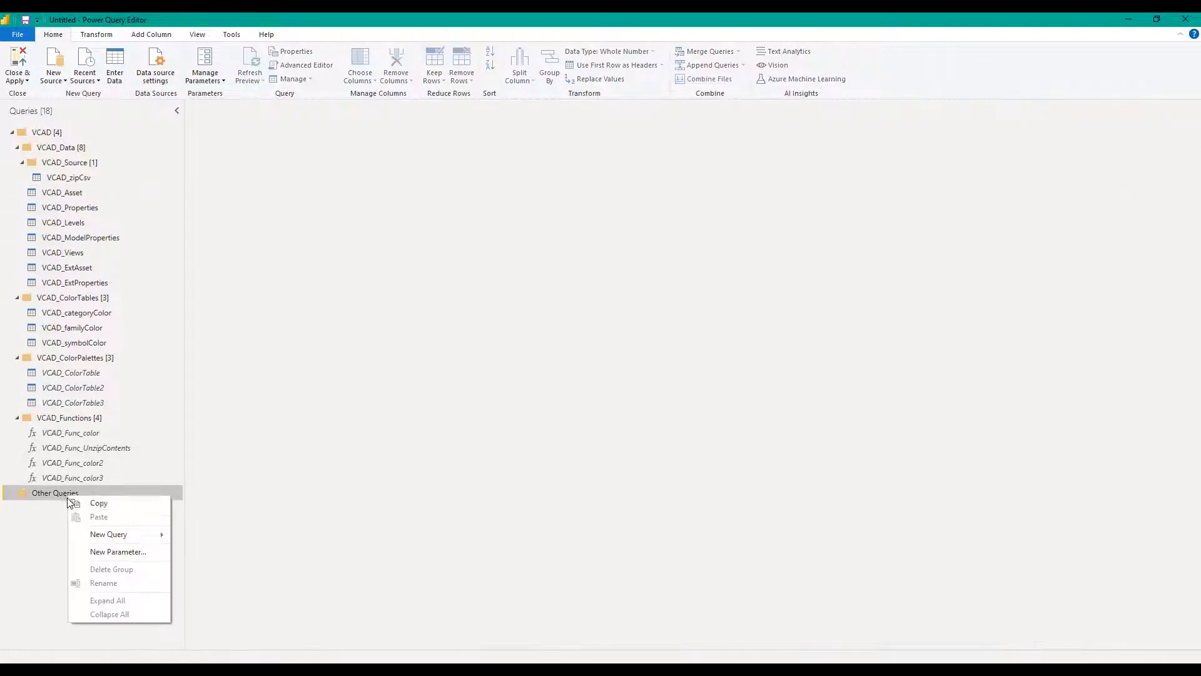
mouse_move(101, 542)
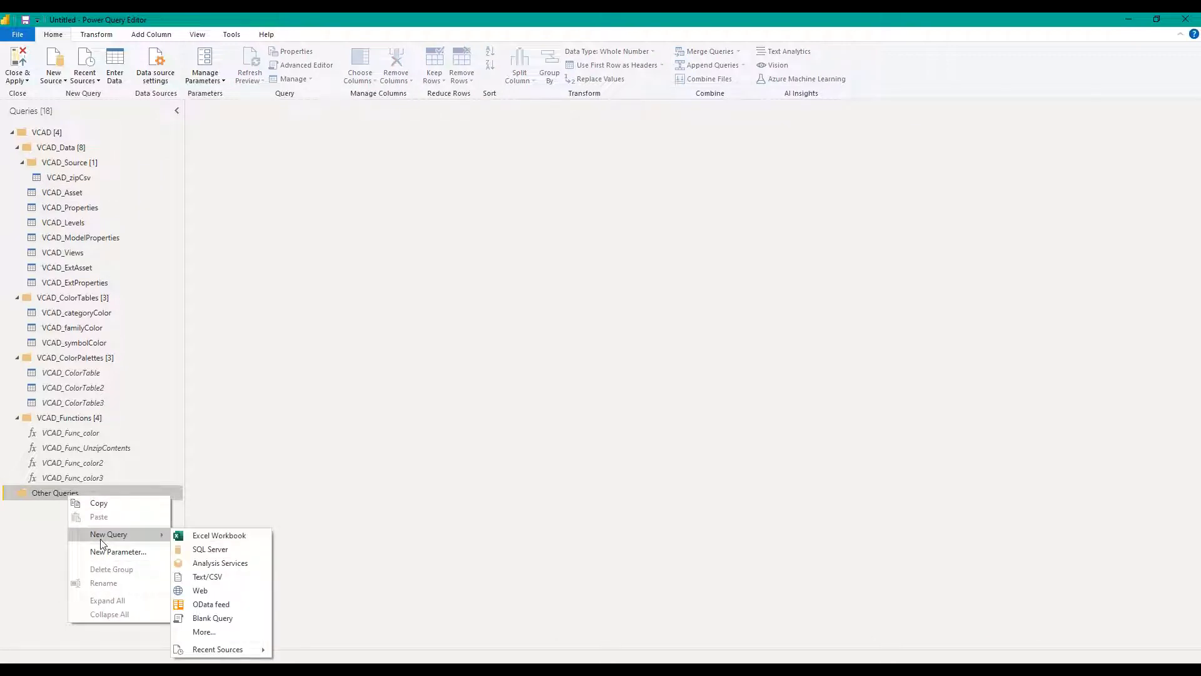
click(233, 616)
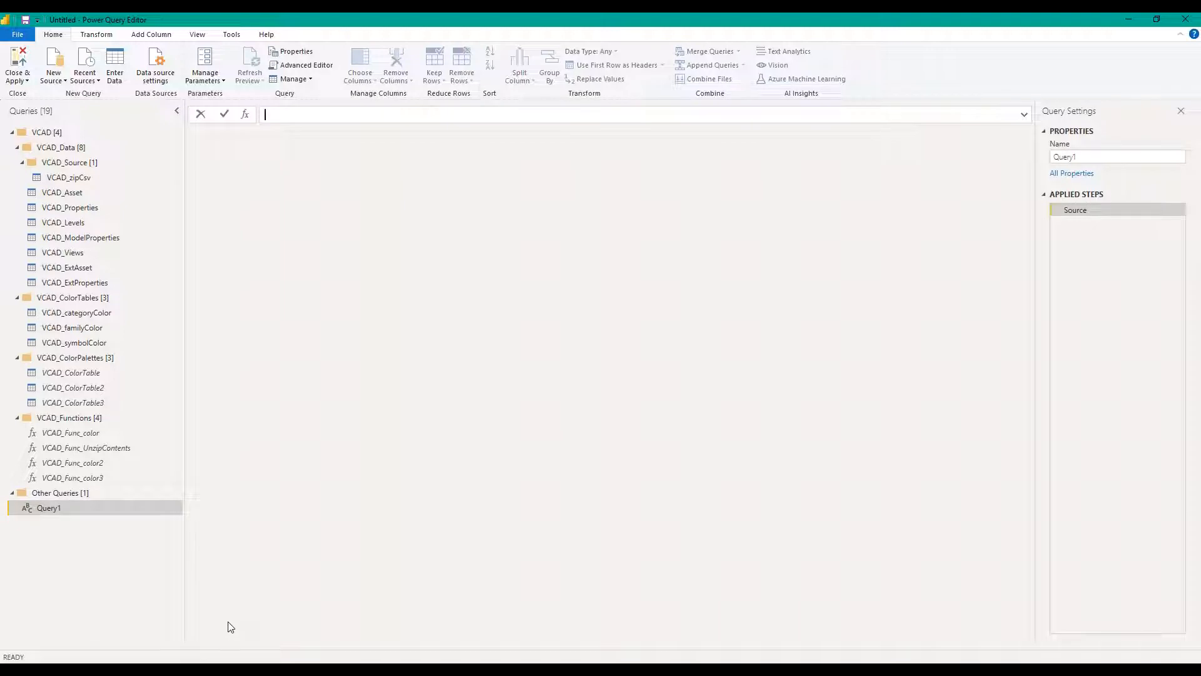
Step: Edit the new blank query's M code so that its Source references VCAD_Asset
click(312, 68)
double_click(394, 181)
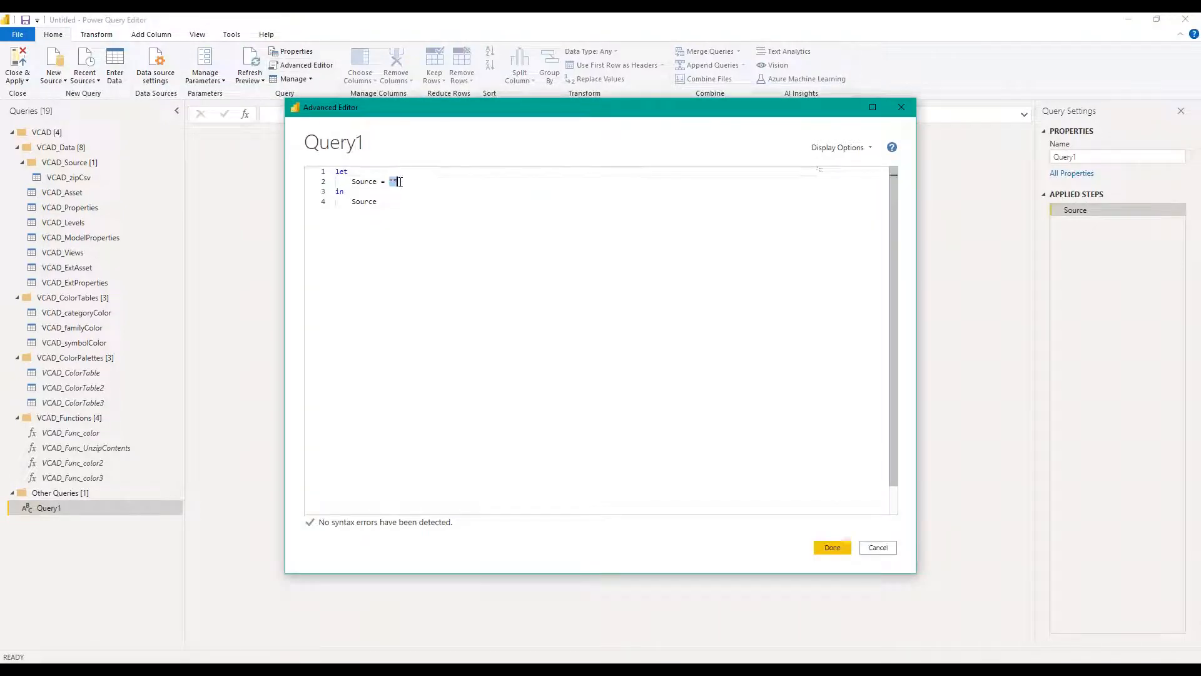
text(VCAD)
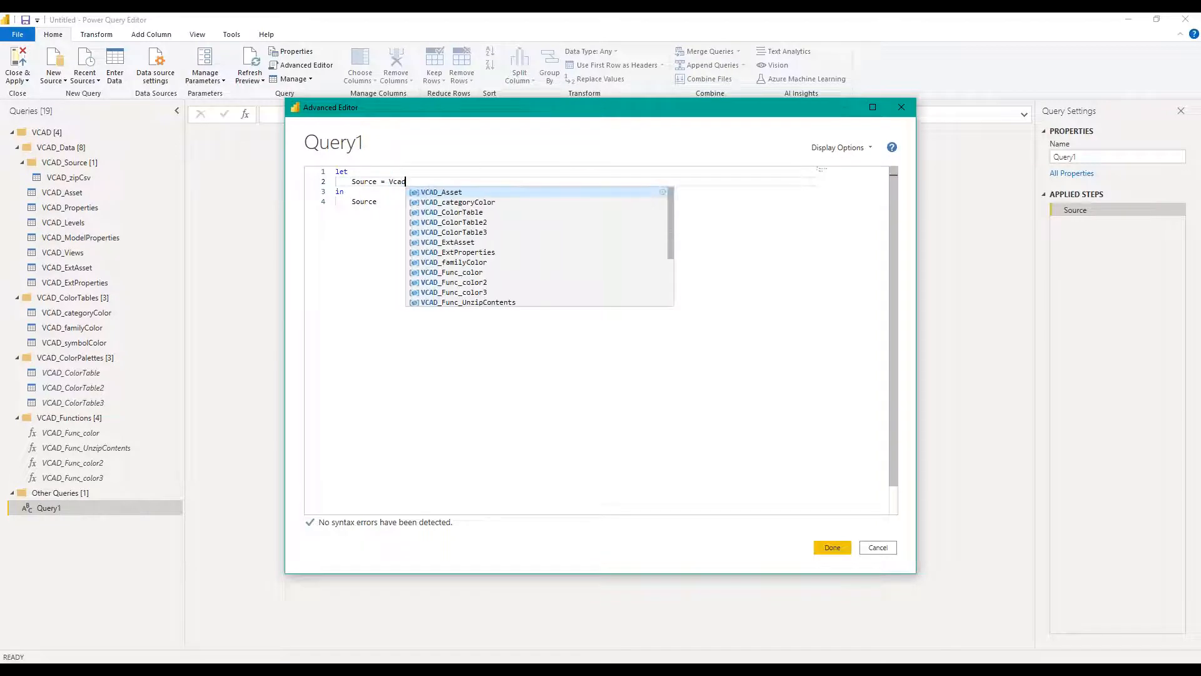
key(Tab)
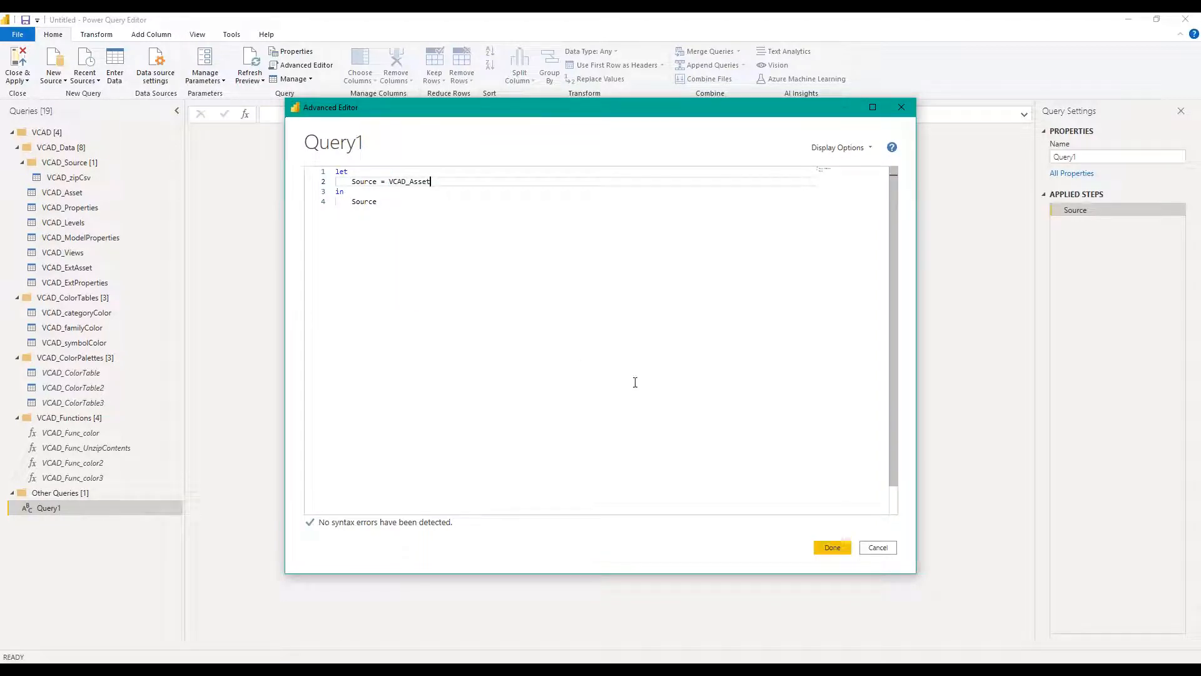
click(831, 546)
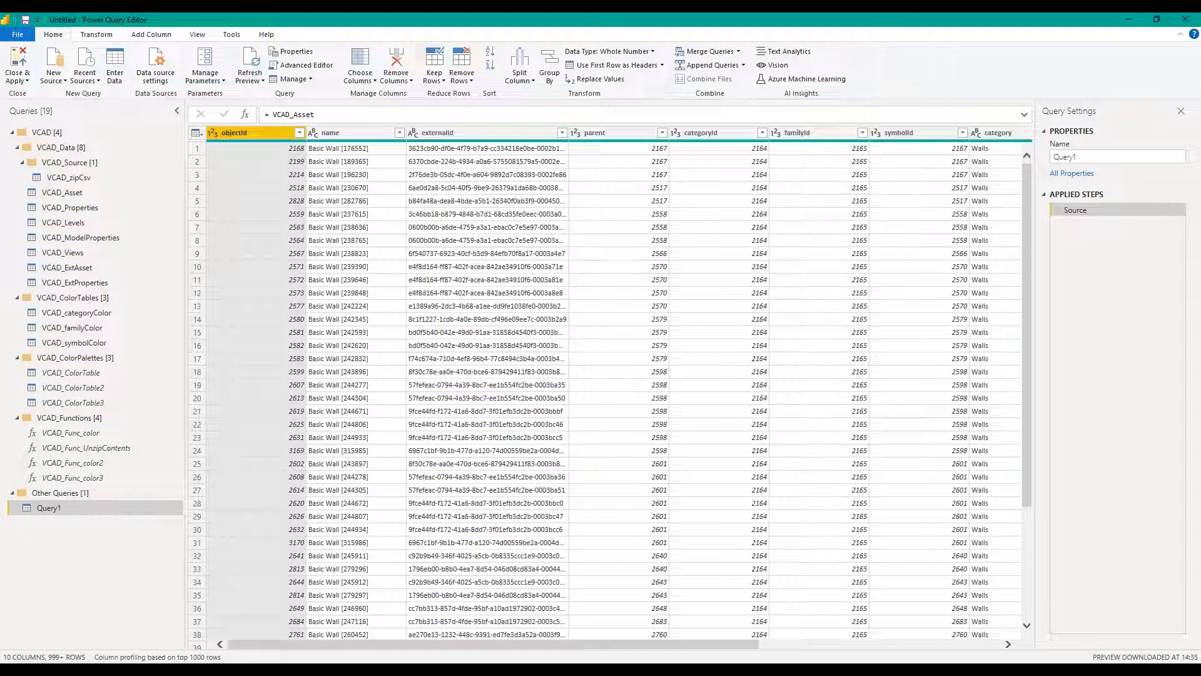
Step: Filter the category column of Query1 to keep only Rooms
drag(606, 646, 849, 651)
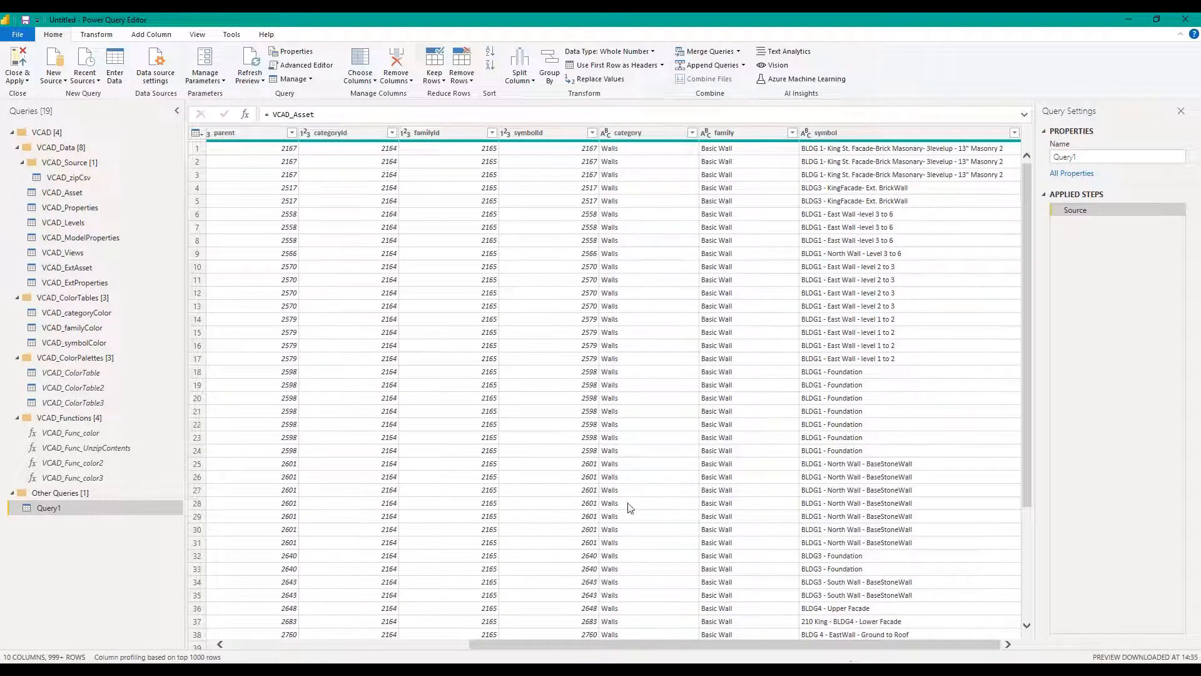
click(653, 135)
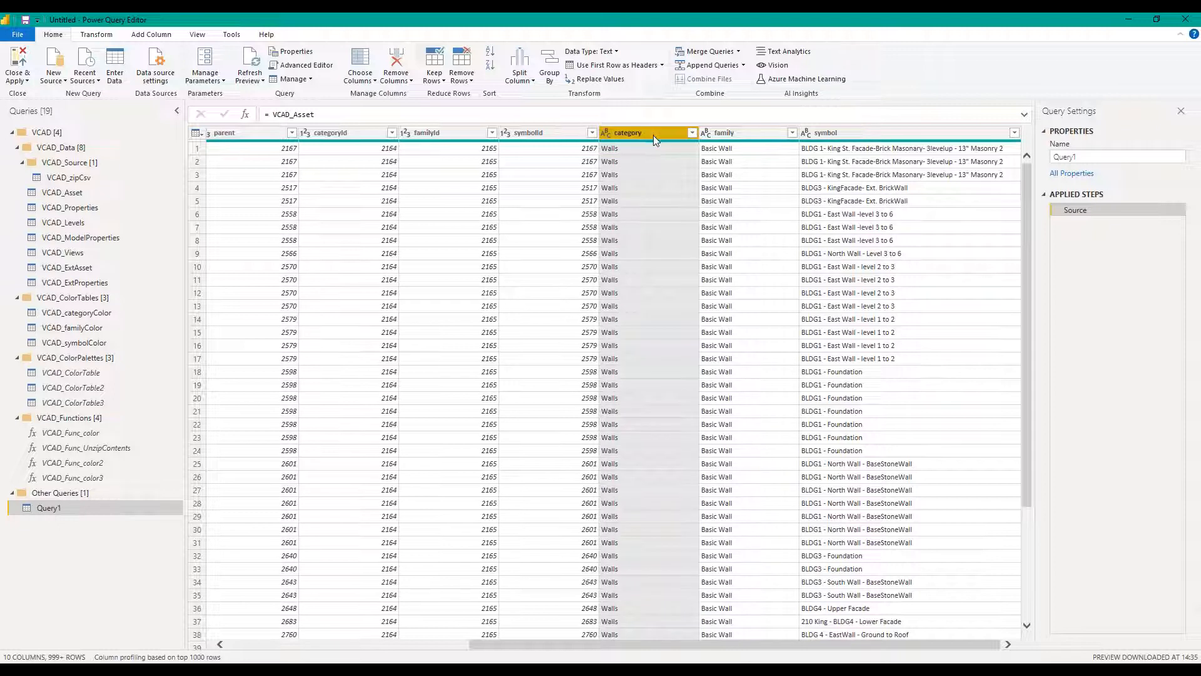
click(692, 133)
click(680, 334)
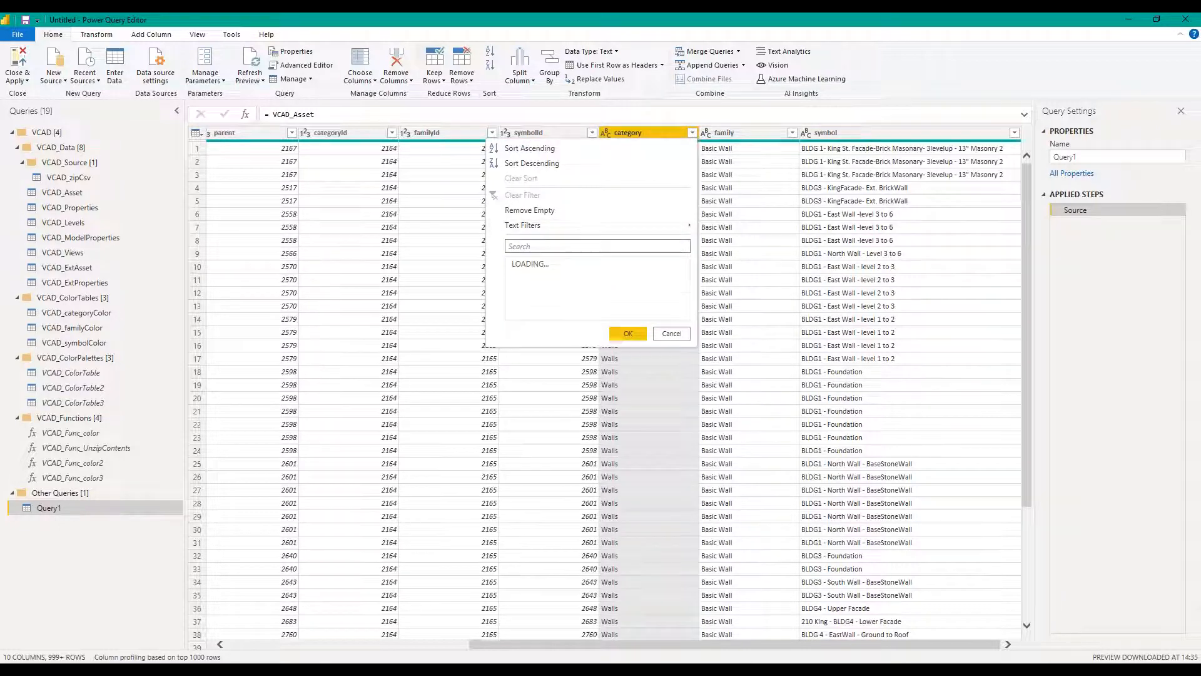
click(580, 245)
text(room)
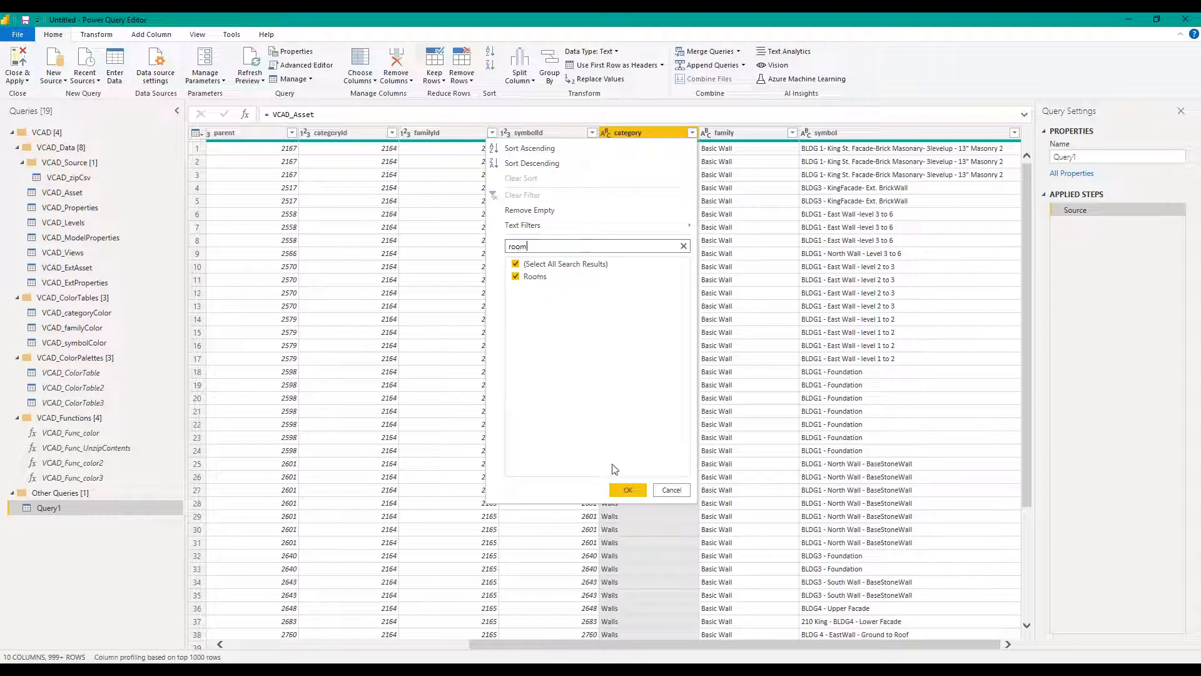
click(628, 490)
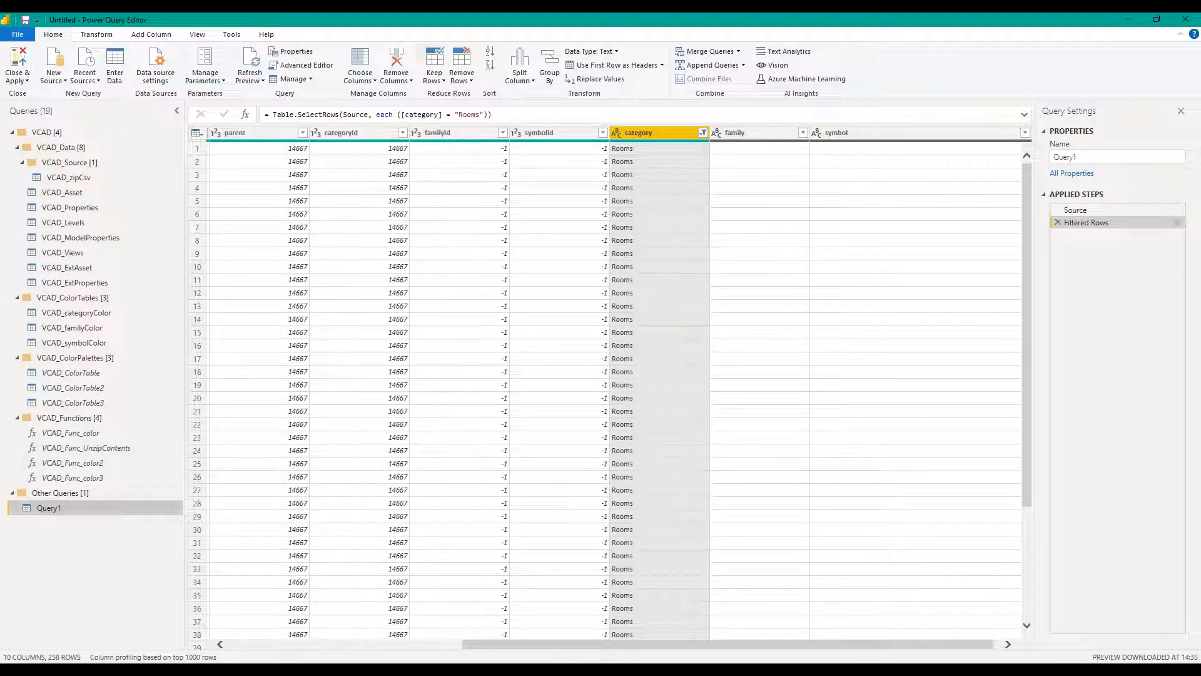
Step: Rename Query1 as Rooms
double_click(59, 508)
text(Rooms)
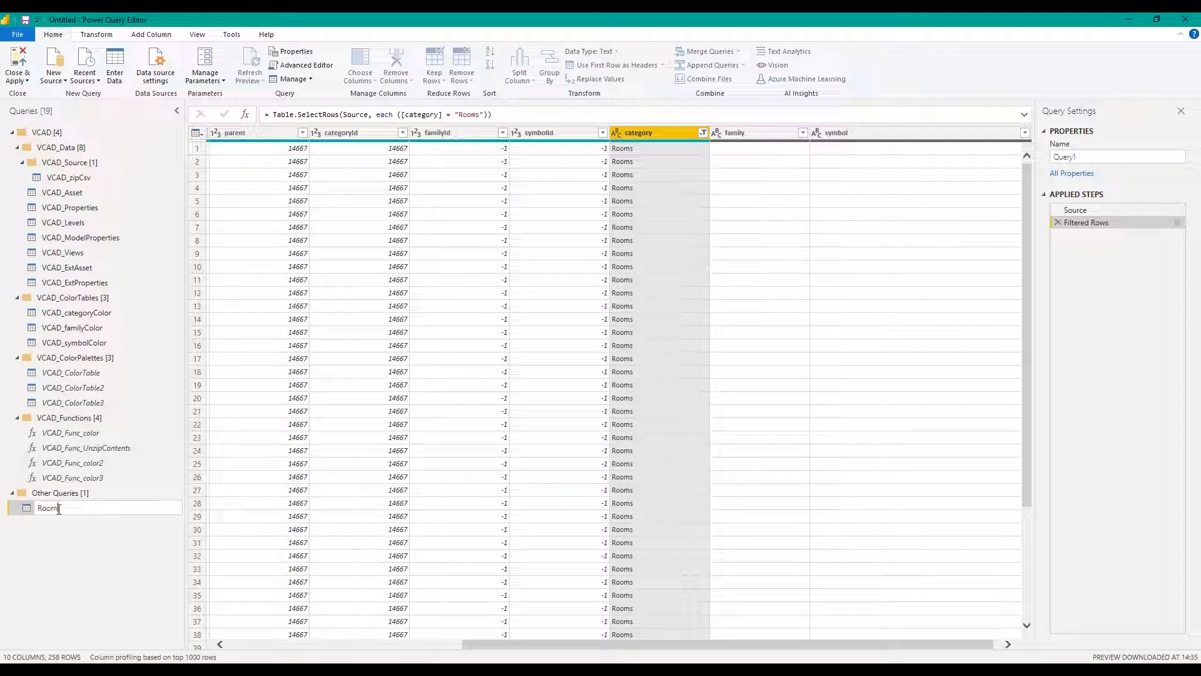
key(Return)
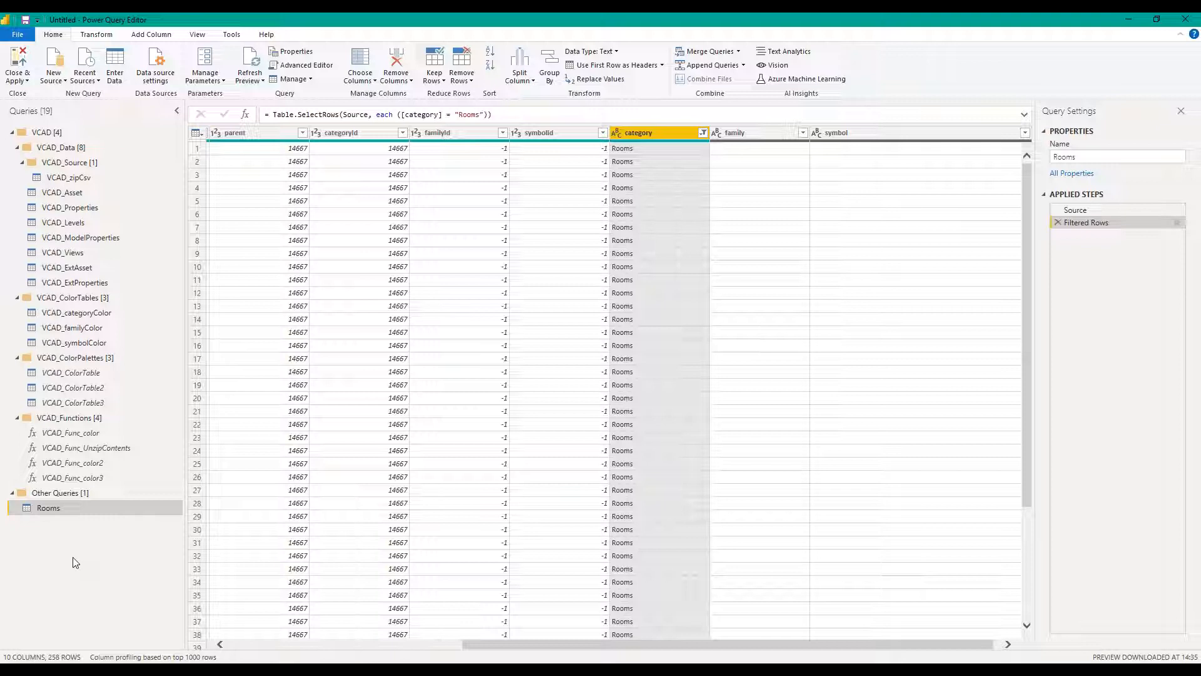
Step: Remove the columns from externalId through symbol in the Rooms query, leaving only objectId and name
drag(555, 643, 602, 645)
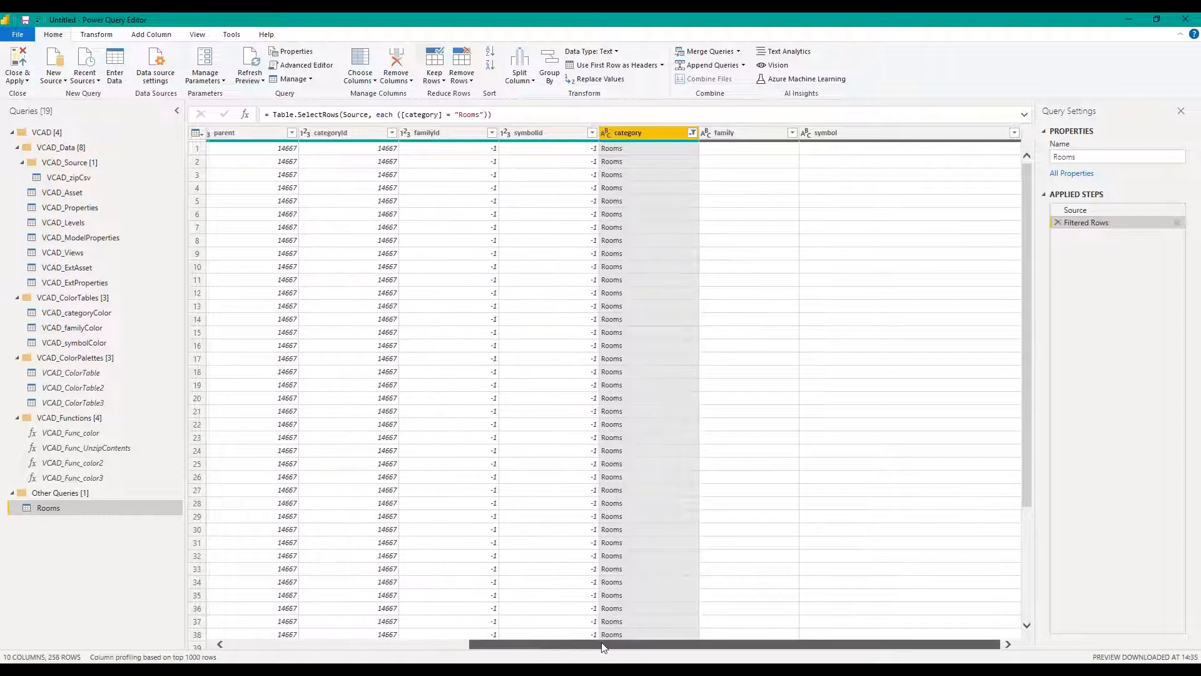
click(829, 132)
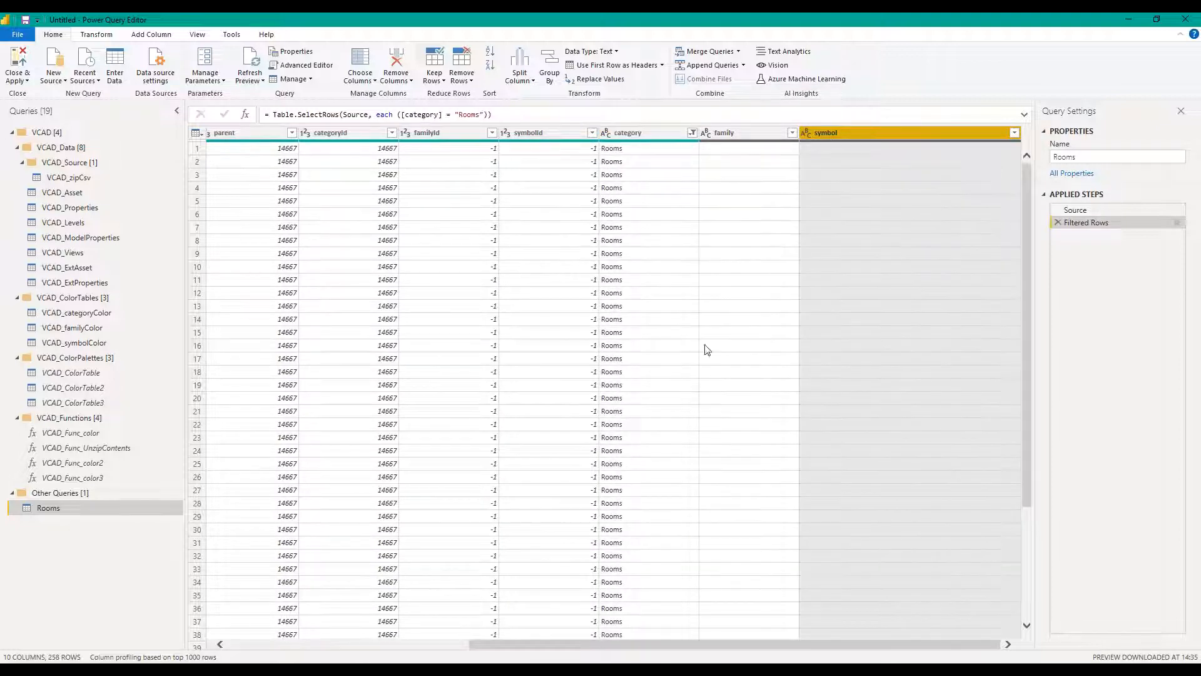
scroll(595, 643, left, 5)
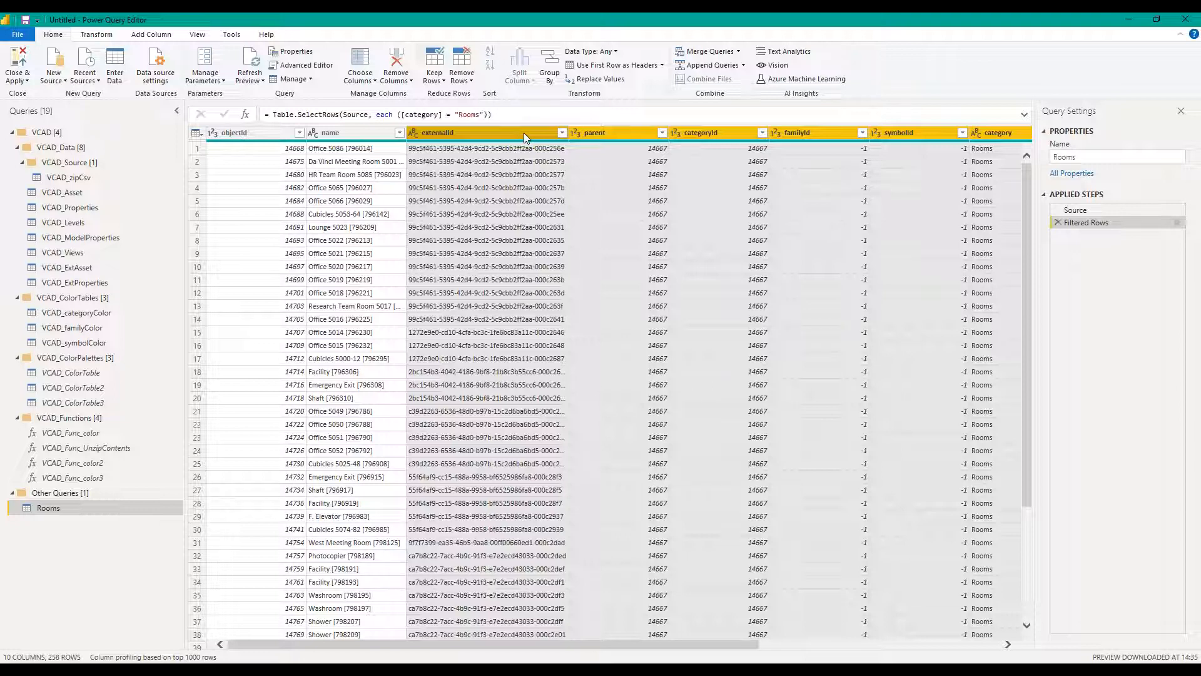
right_click(523, 133)
click(604, 159)
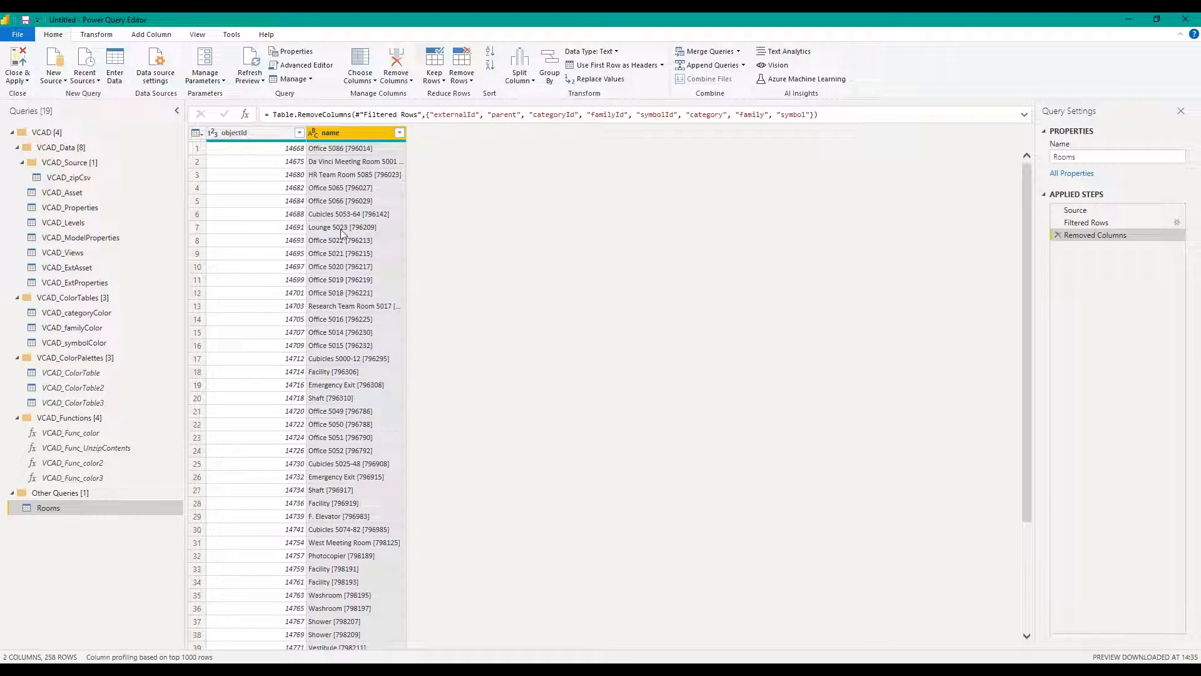
Step: Merge the Rooms query with VCAD_Properties, matching the objectId columns with a Left Outer join
click(322, 150)
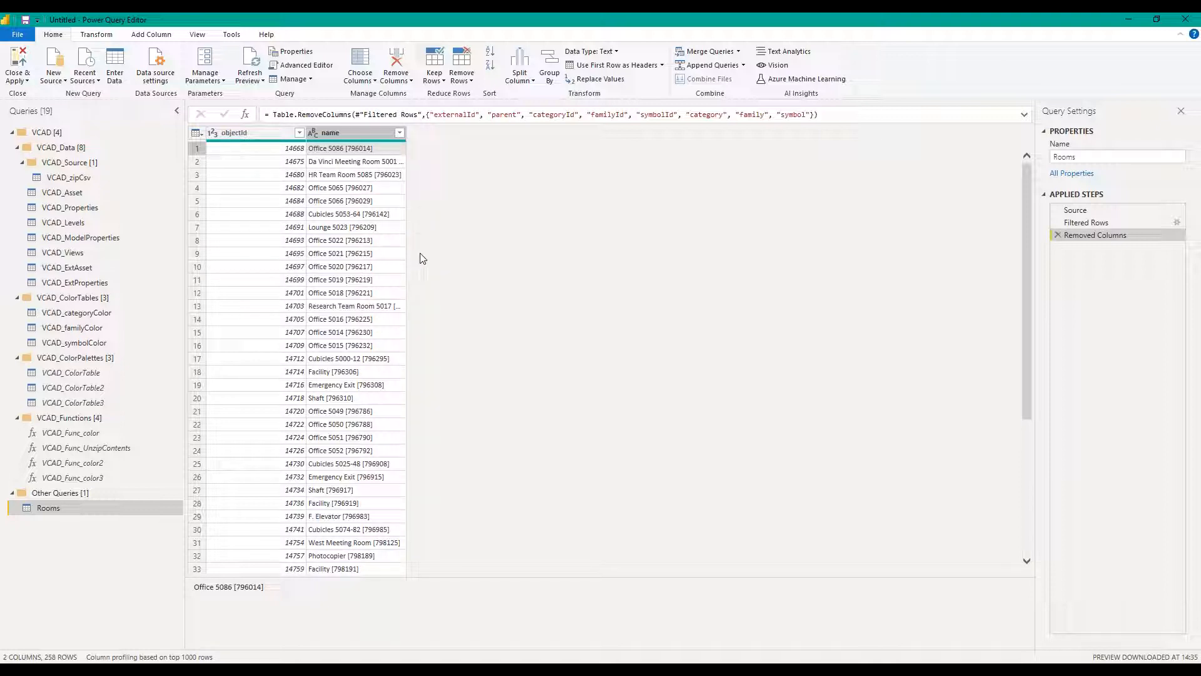
click(707, 52)
click(469, 325)
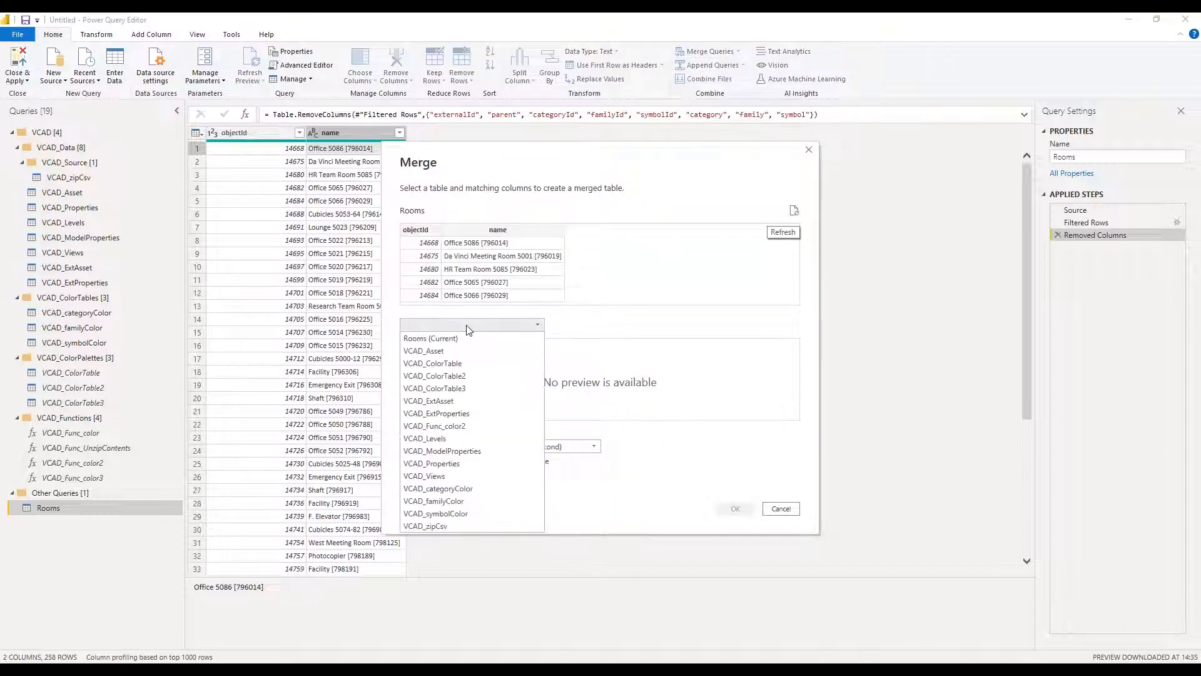
click(466, 463)
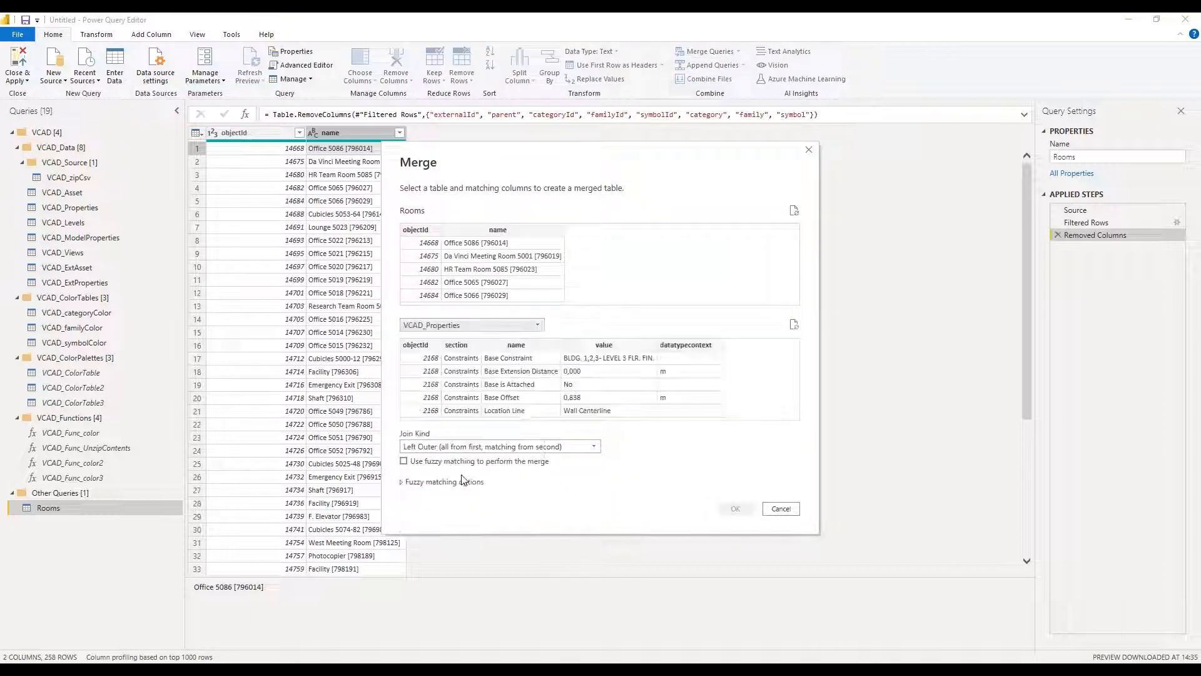
click(431, 229)
click(417, 346)
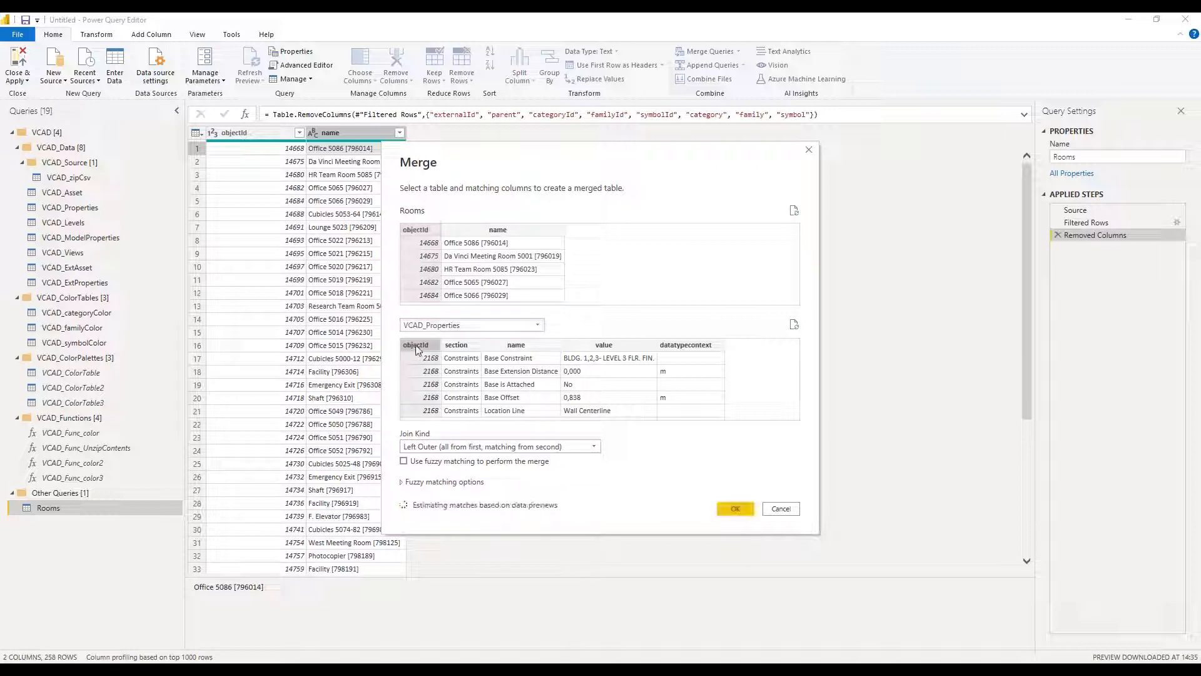
click(733, 509)
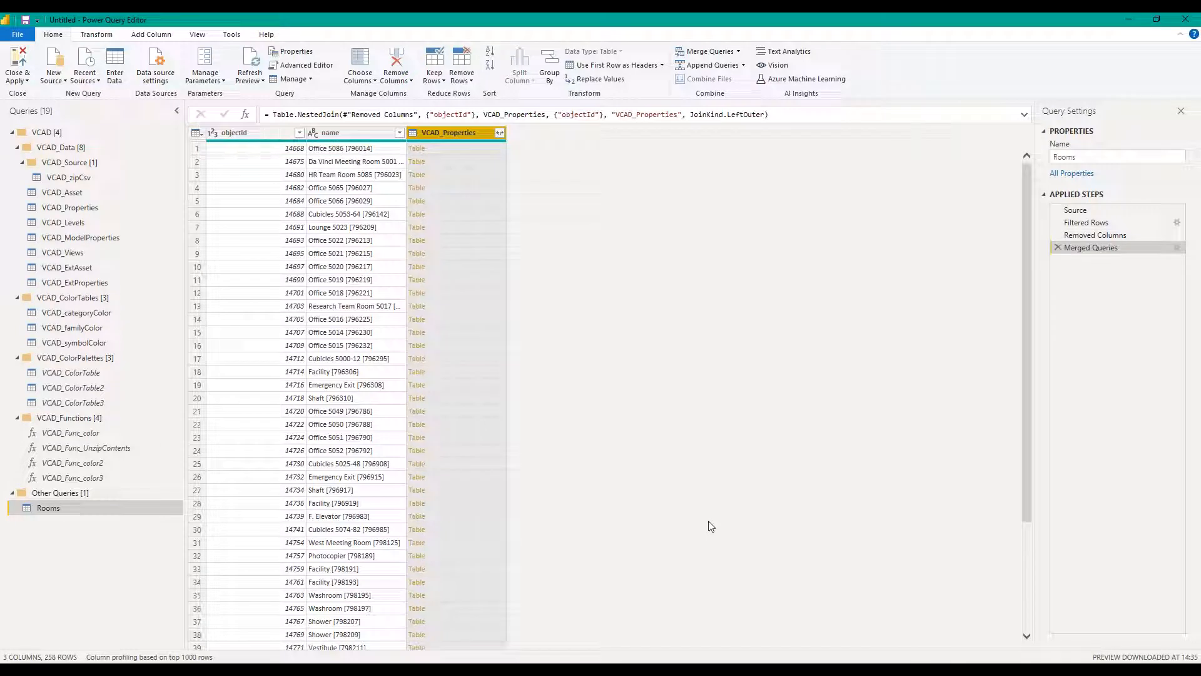
Step: Expand the merged VCAD_Properties column to name, value and datatypecontext only, without the original column name as prefix
click(499, 134)
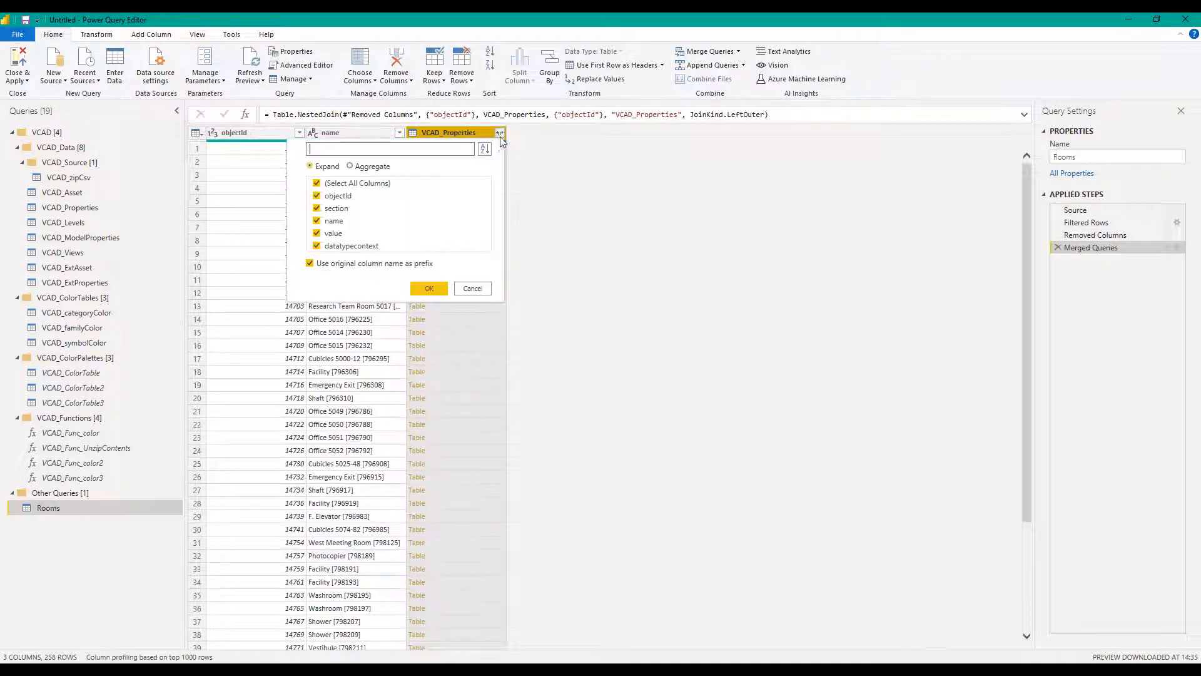
click(318, 197)
click(319, 210)
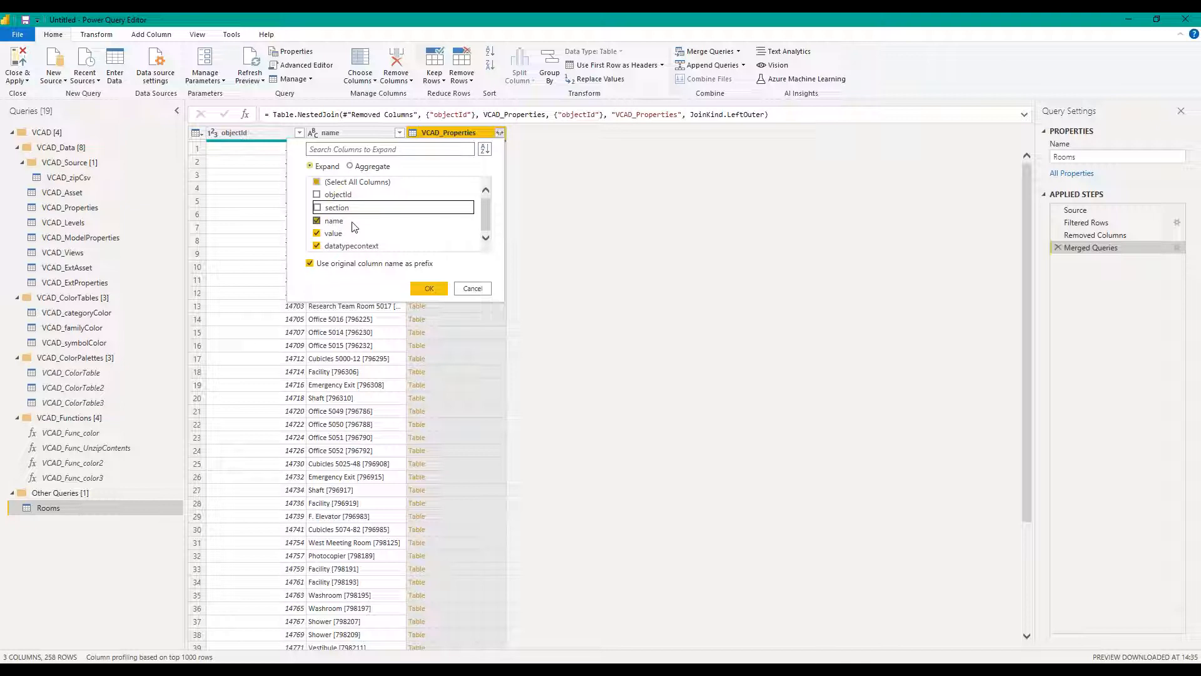
click(310, 264)
click(431, 293)
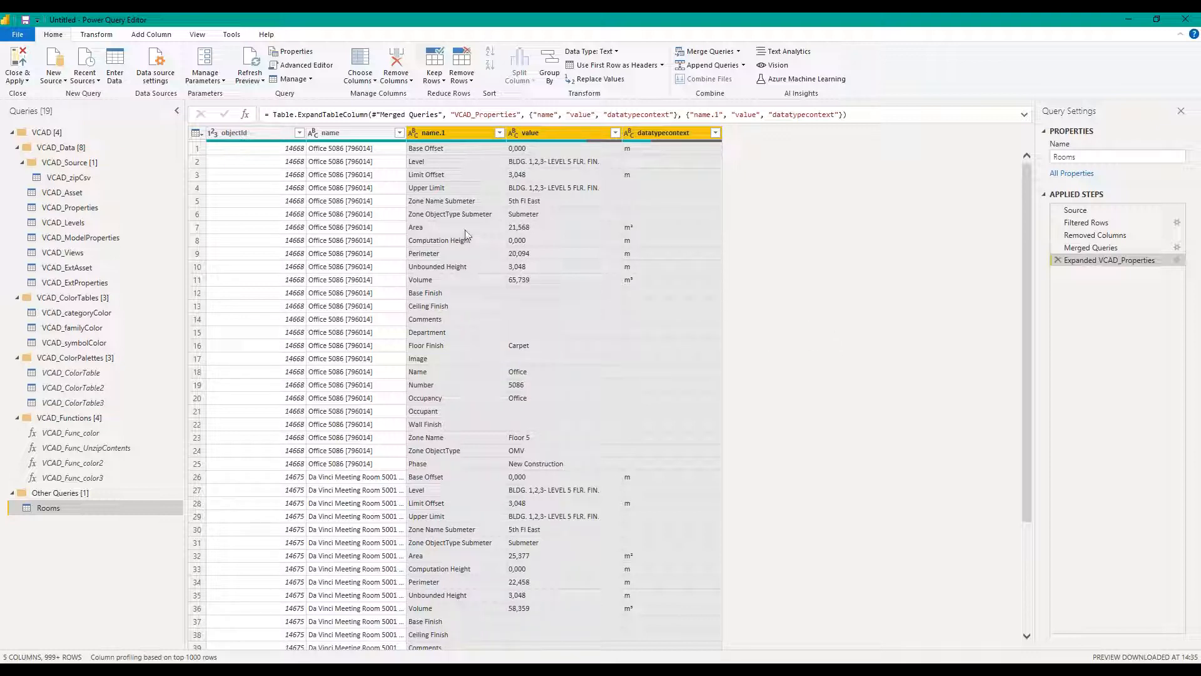
Step: Load the full value list of the name.1 column and filter it to Area, Perimeter, Volume and Occupancy
click(499, 132)
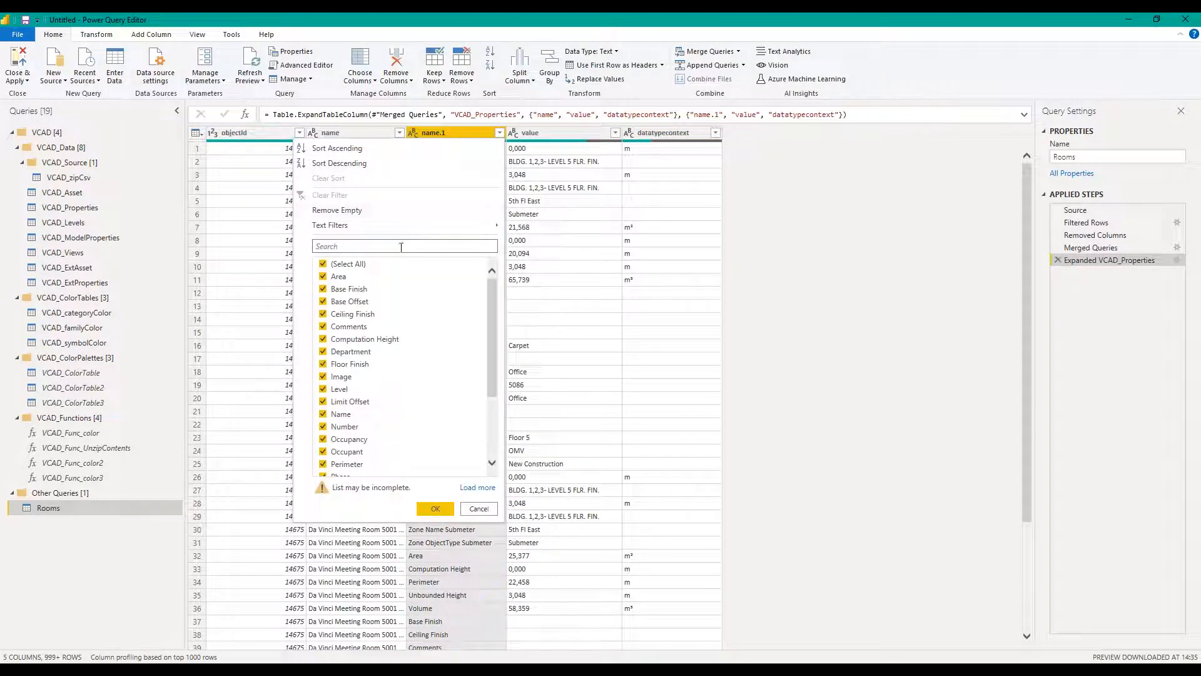
click(477, 488)
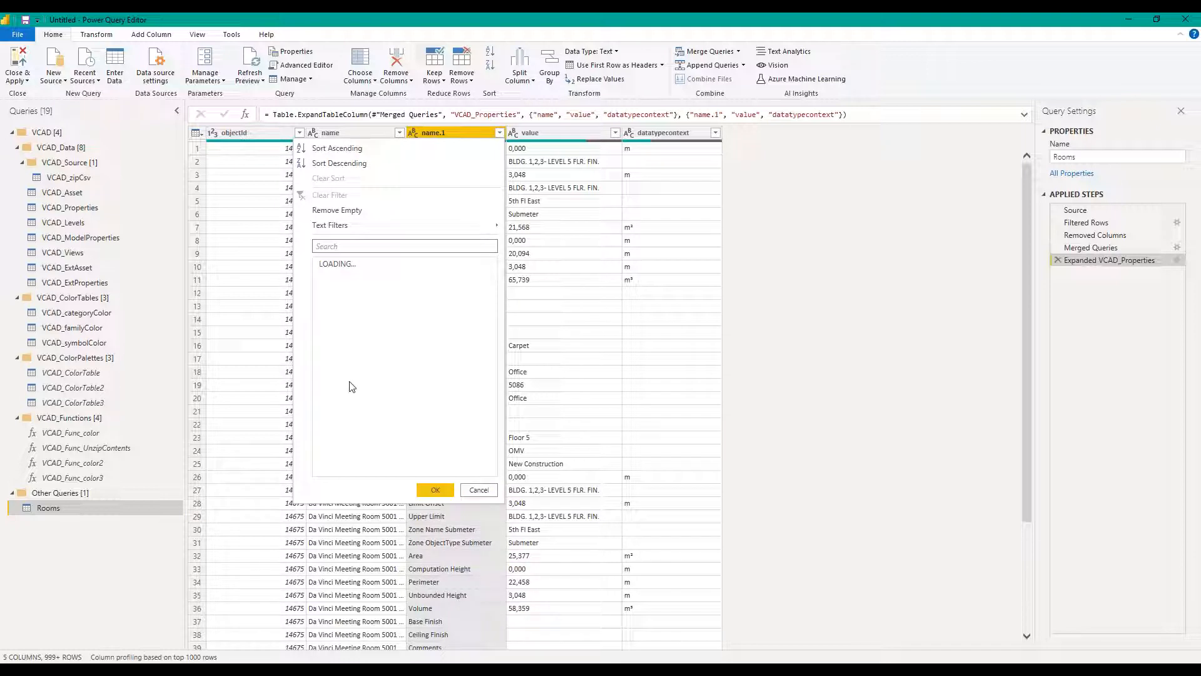
click(322, 264)
click(323, 276)
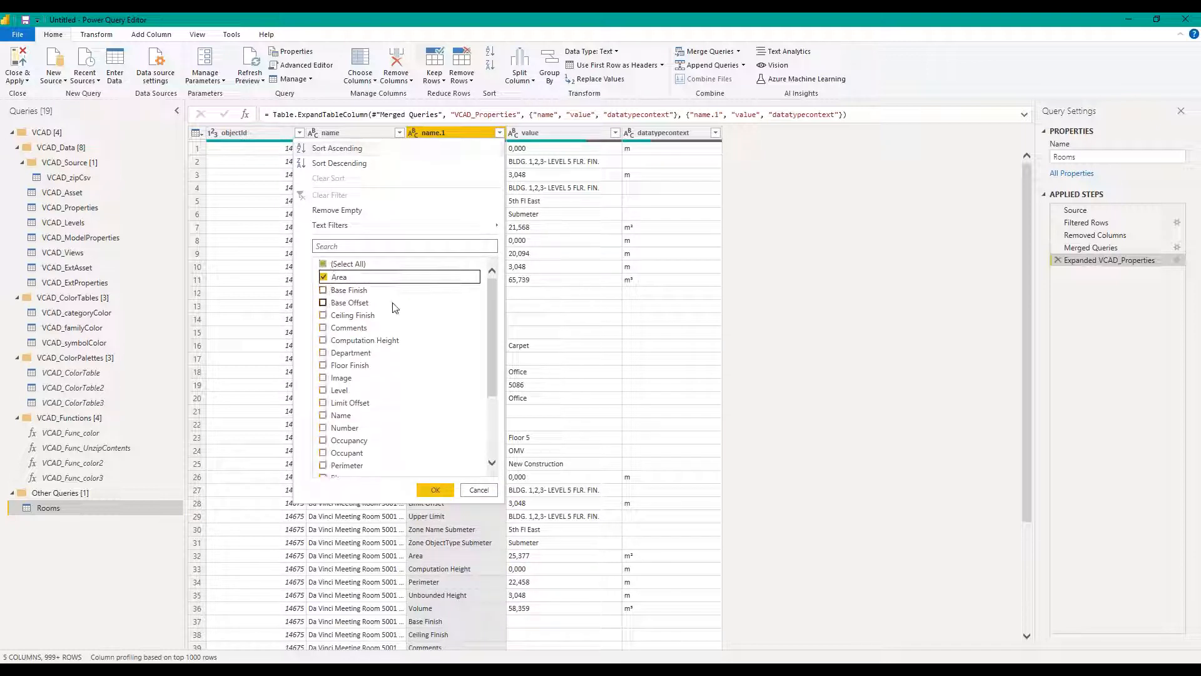
scroll(363, 404, down, 2)
click(350, 400)
scroll(351, 404, down, 1)
click(354, 408)
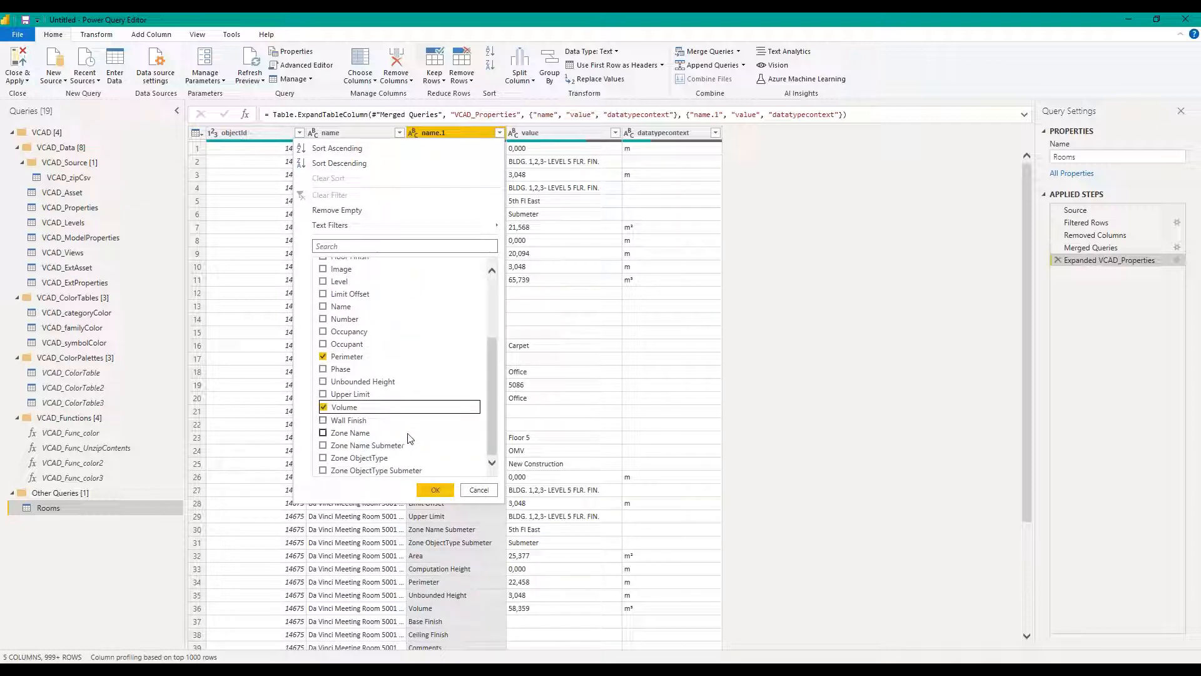
click(325, 335)
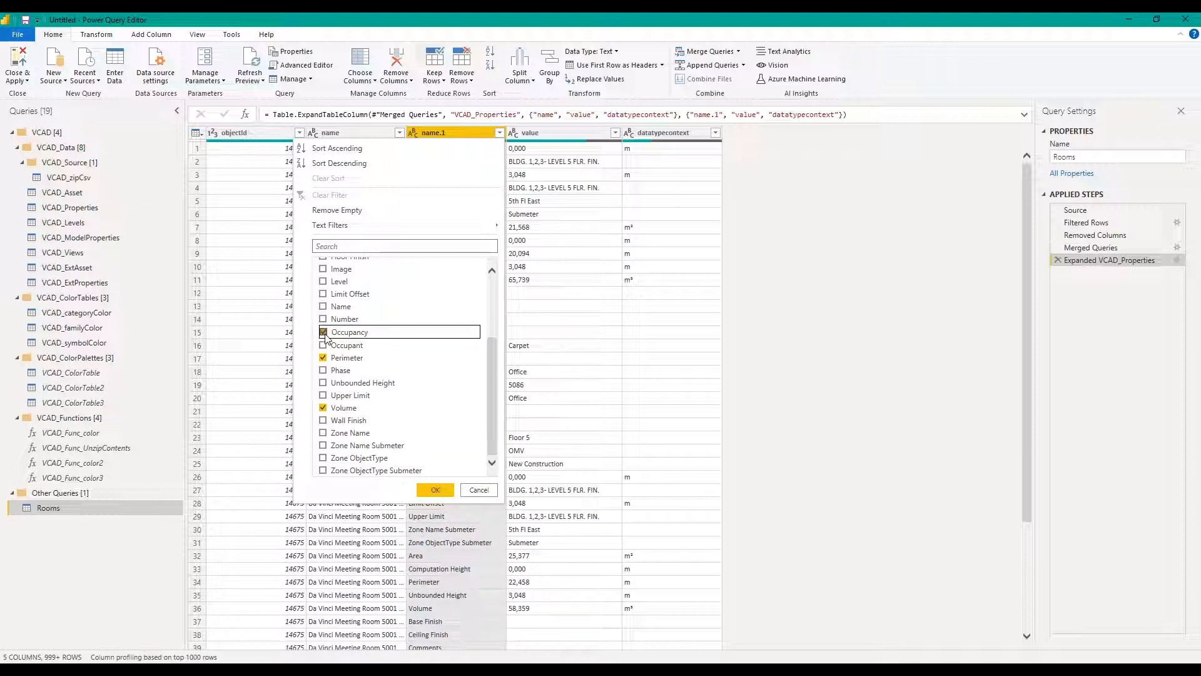
click(434, 490)
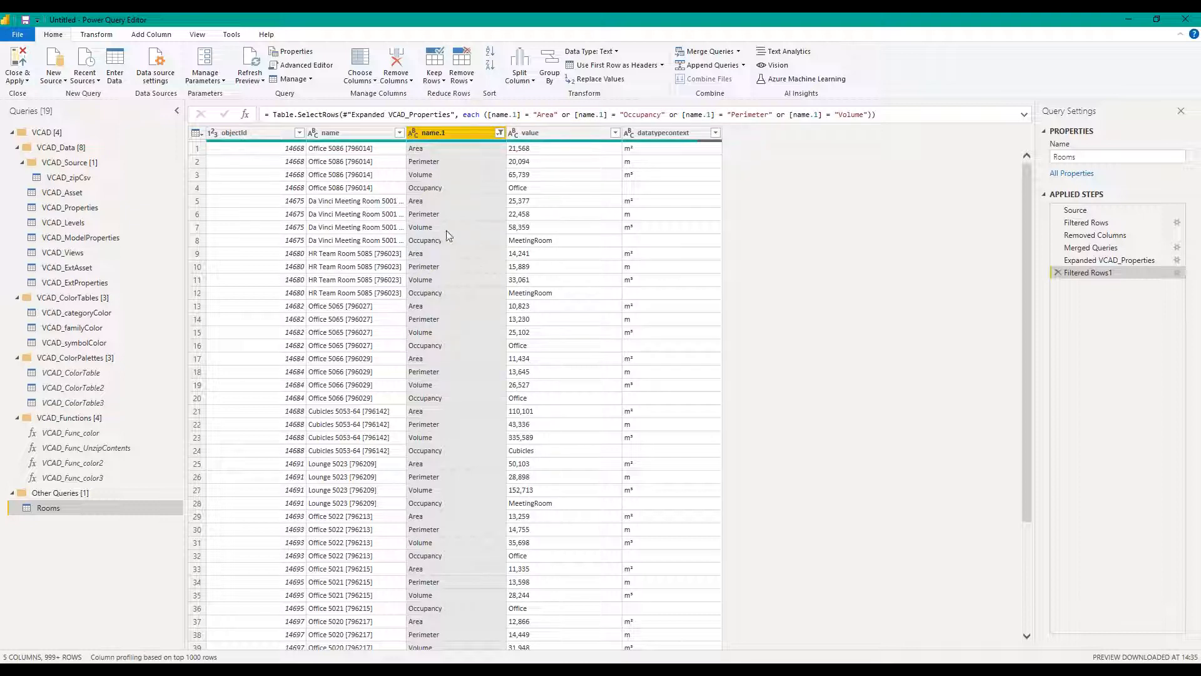
click(291, 150)
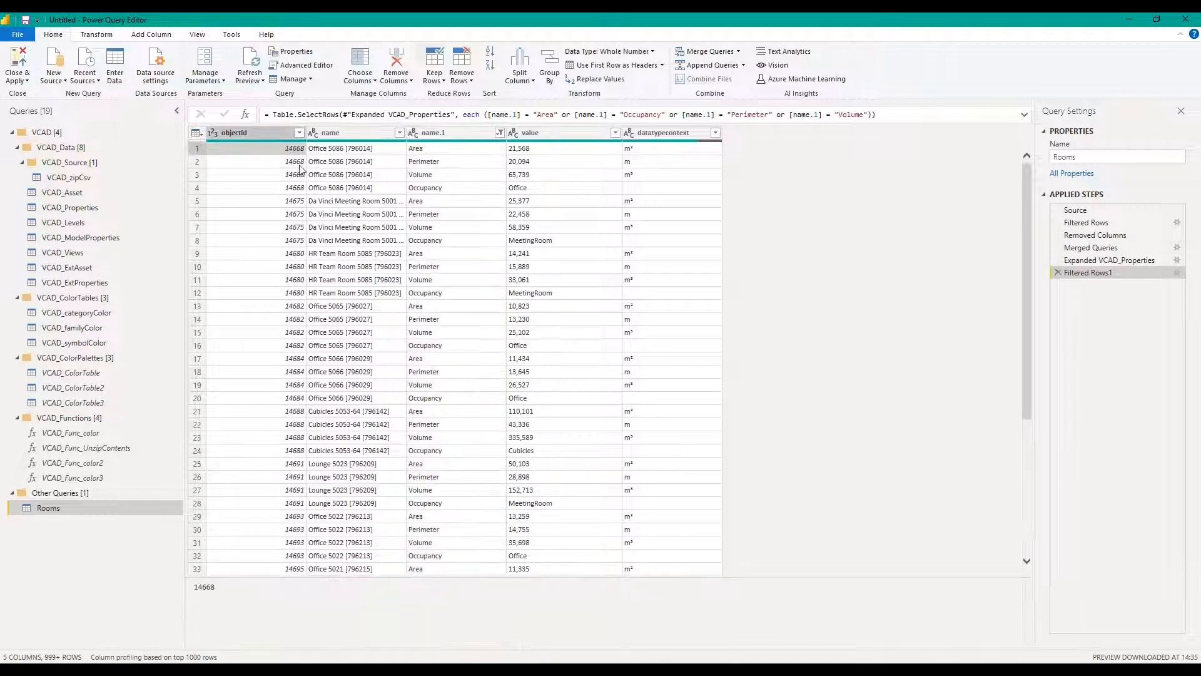
click(298, 190)
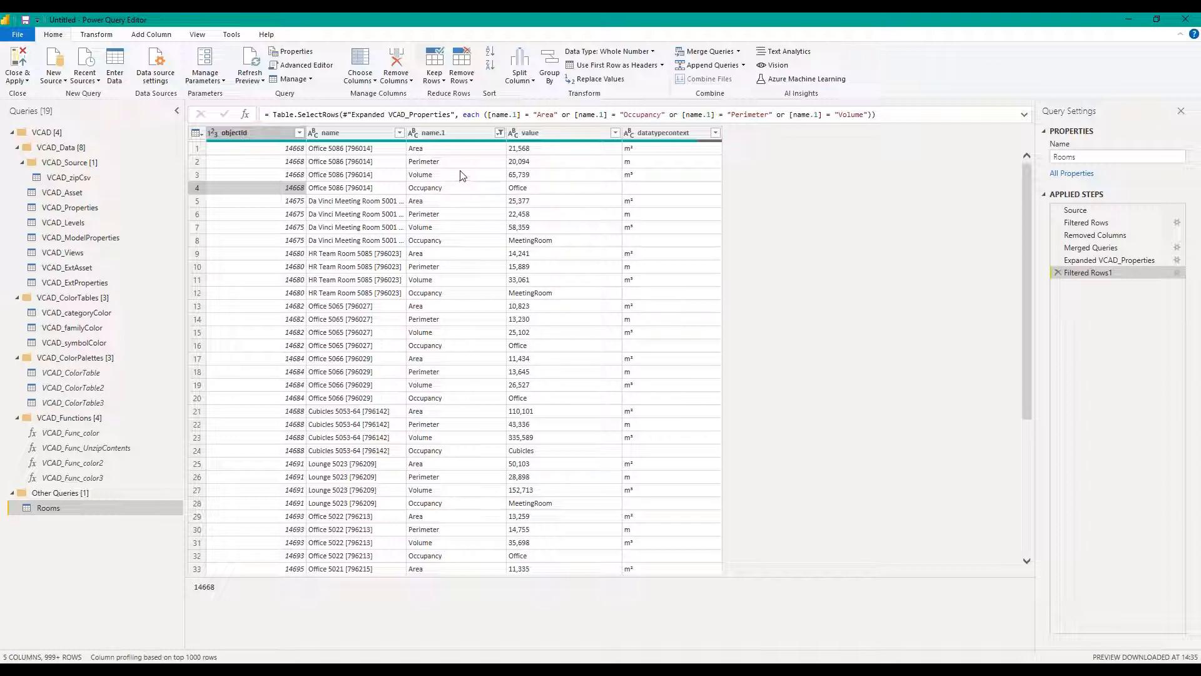
Step: Define a custom column property_name that appends datatypecontext in parentheses to name.1 for Perimeter, Area and Volume, and otherwise returns name.1
click(646, 155)
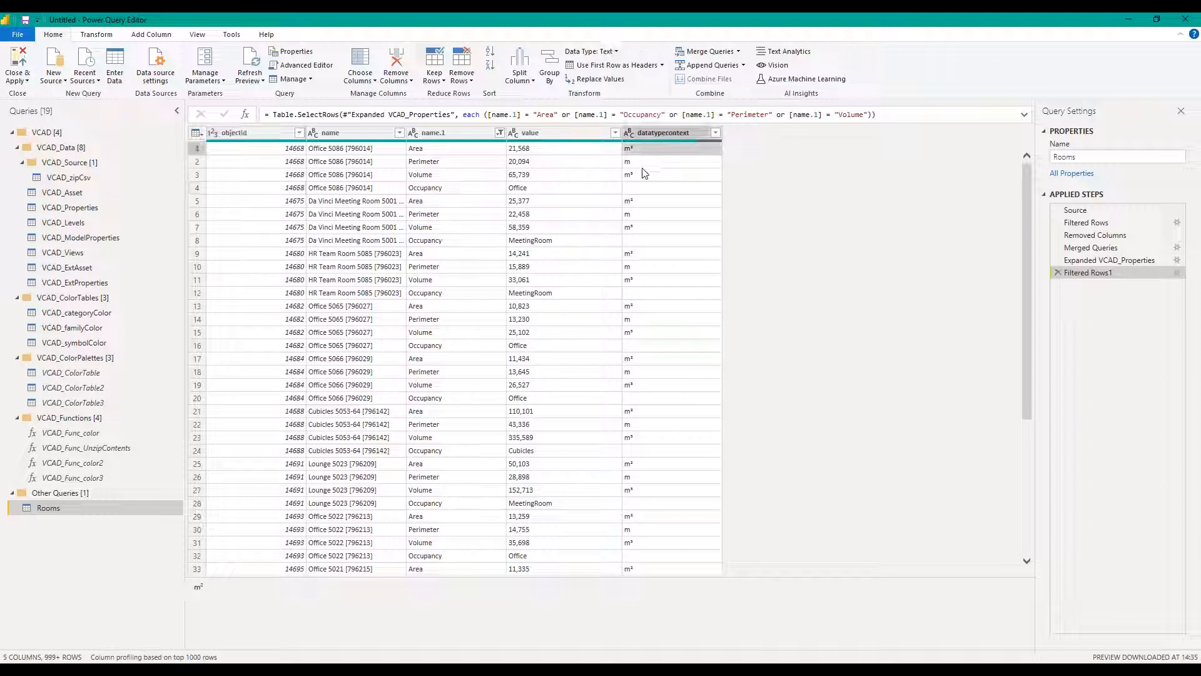
click(642, 174)
click(485, 188)
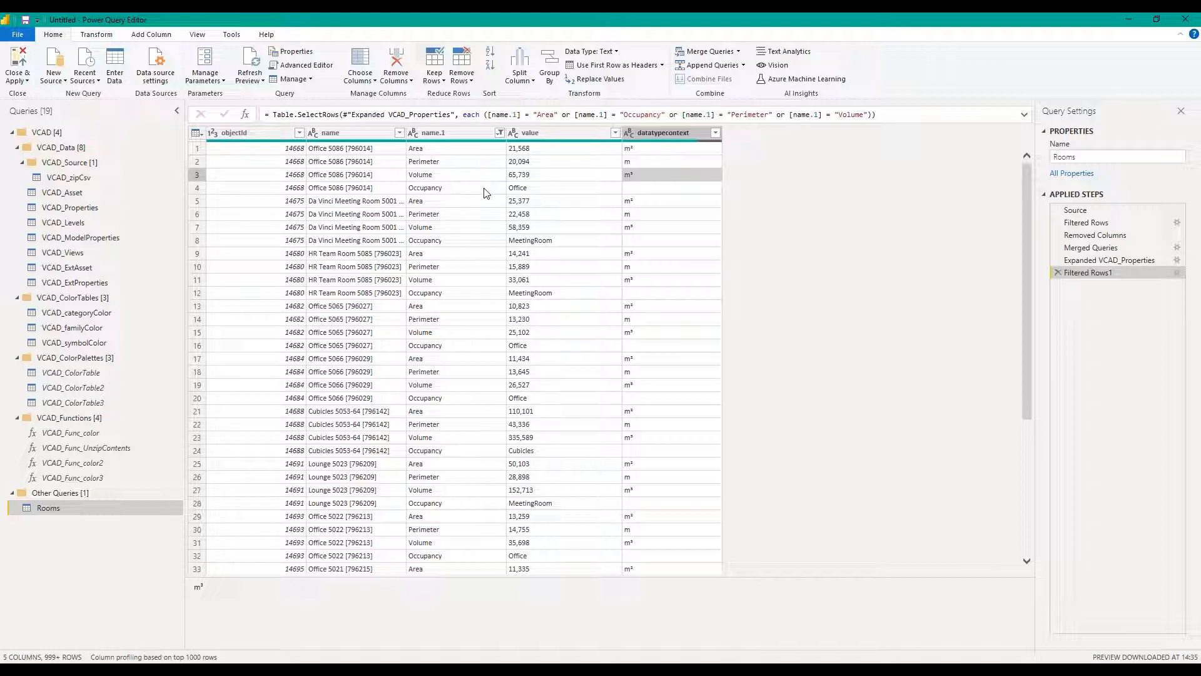
click(630, 188)
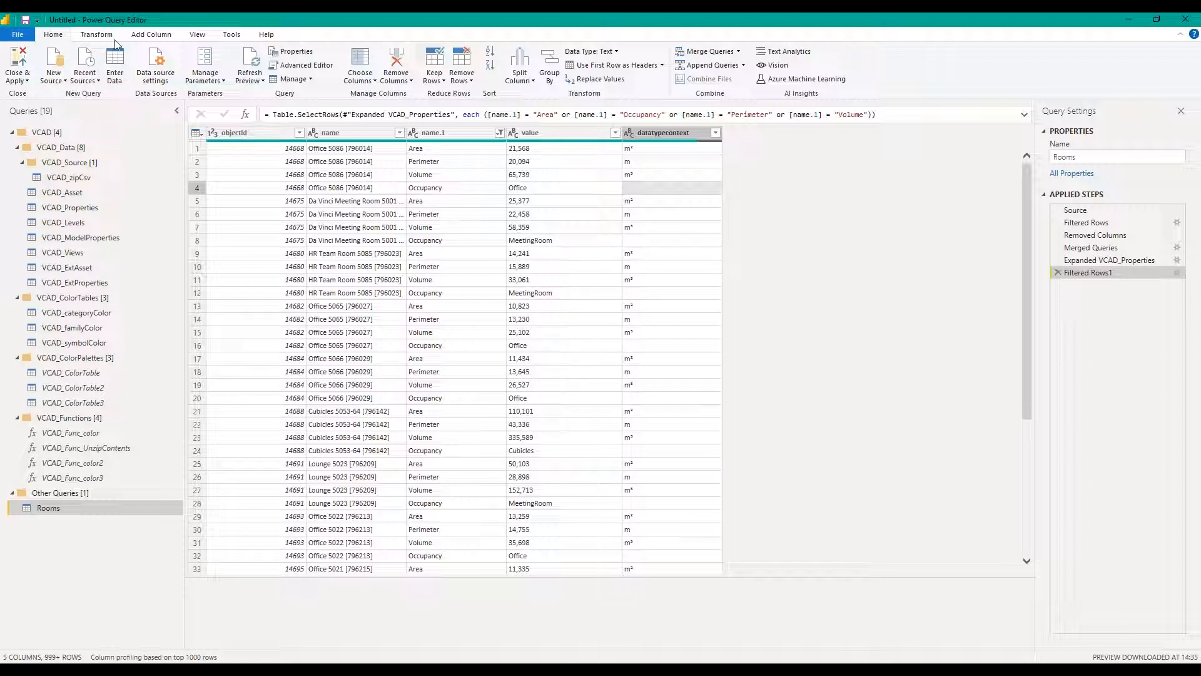
click(144, 36)
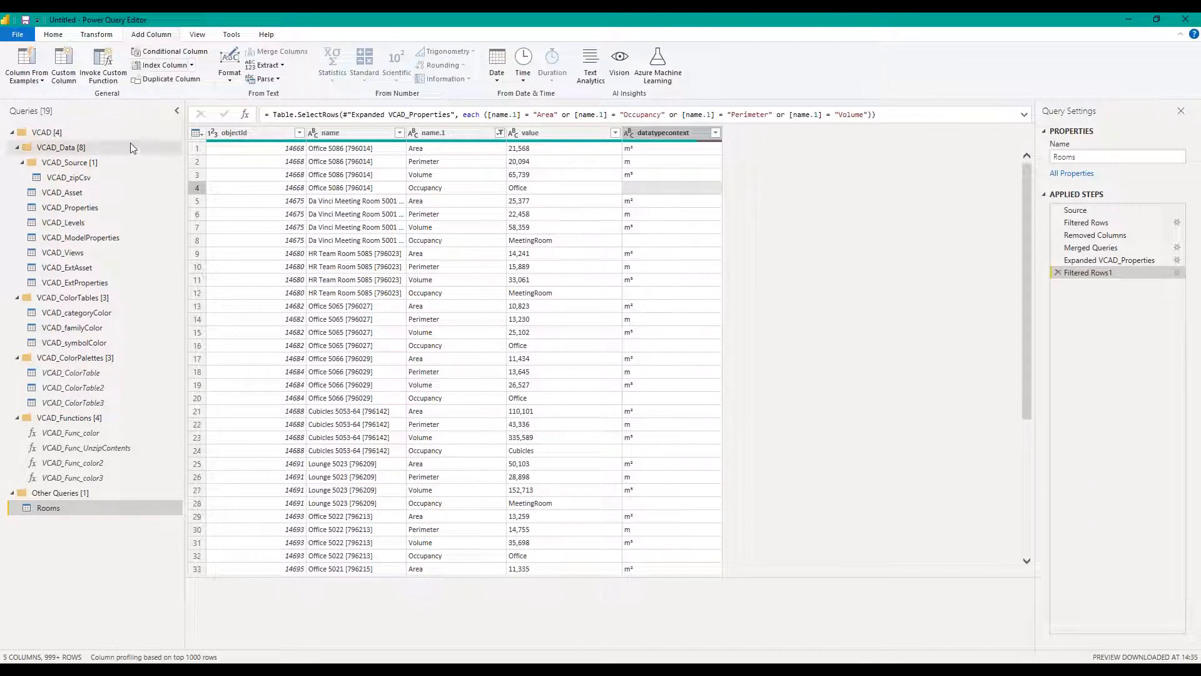
click(73, 63)
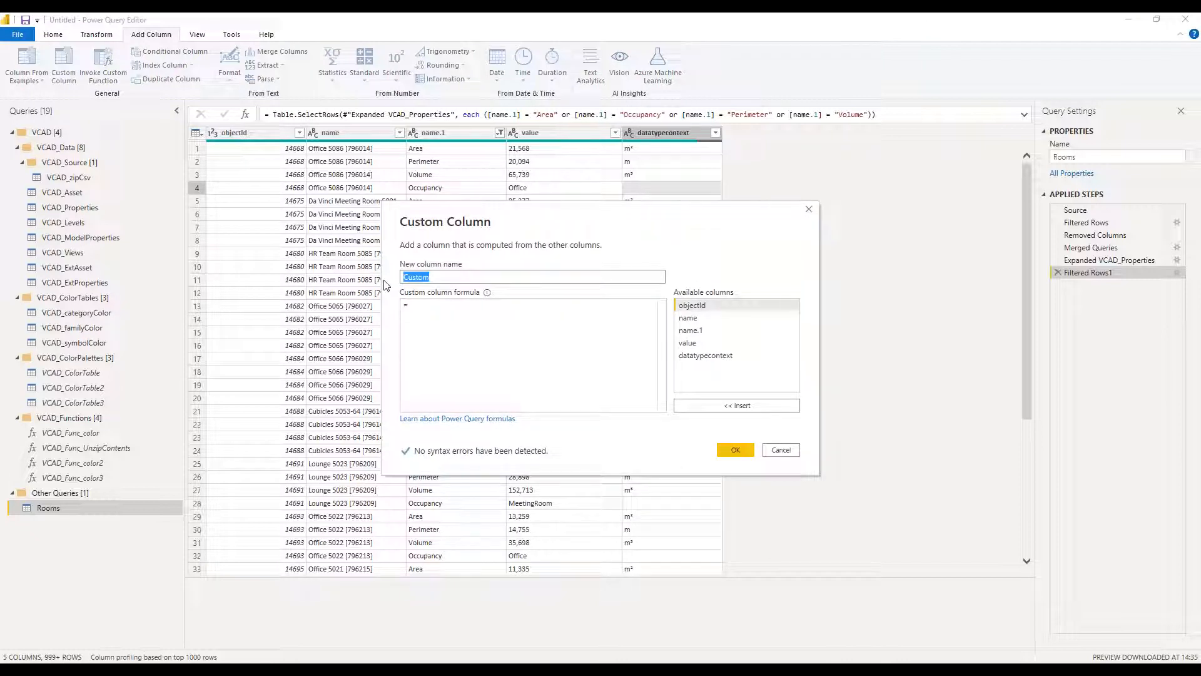
text(prop)
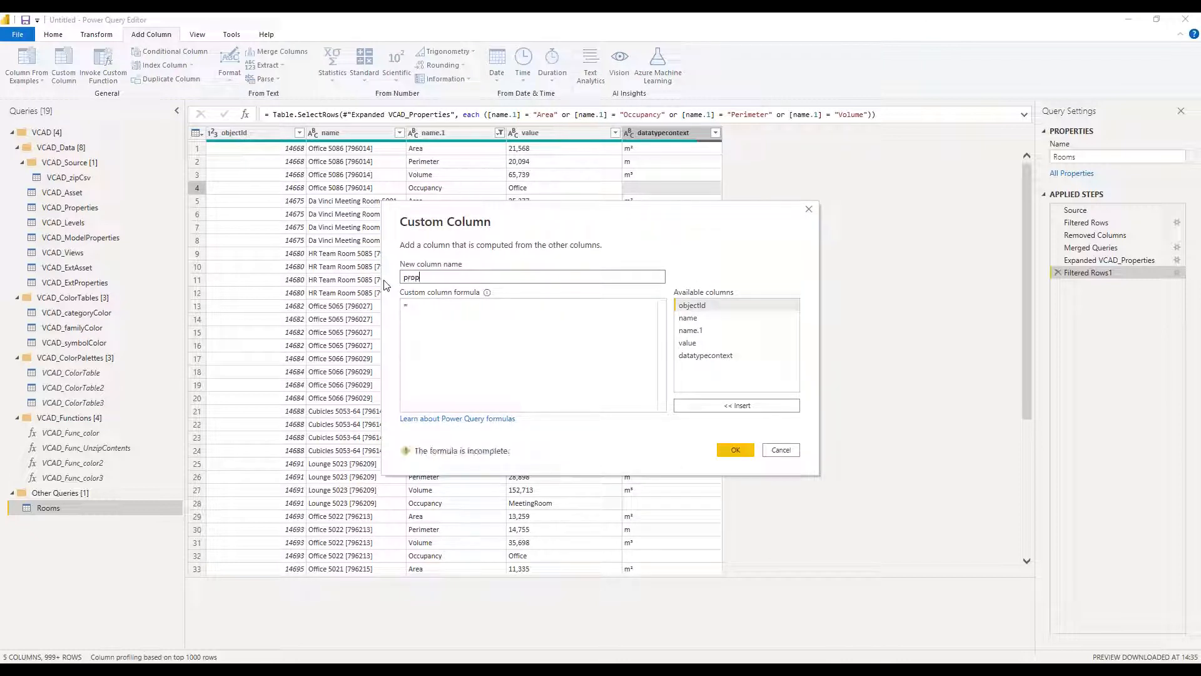
text(erty_name)
key(Tab)
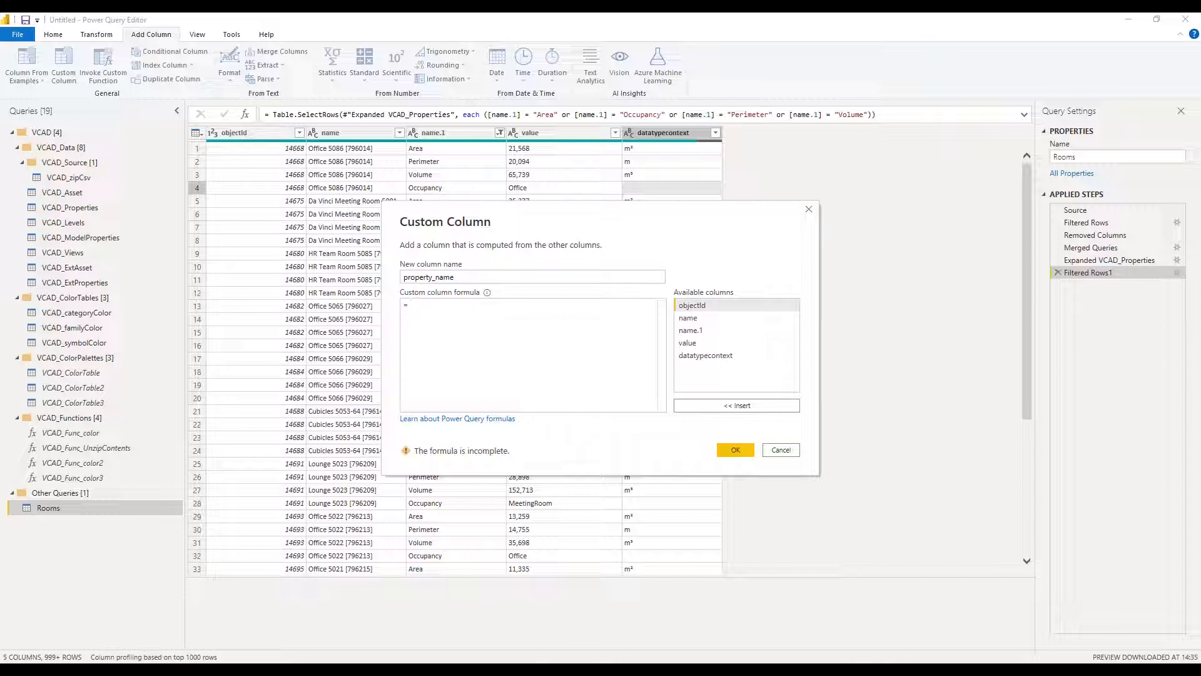
text(if [name.1] = "Perimeter" then [name.1] & " (" & [datatypecontext] & ")" else if [name.1] = "Area" then [name.1] & " (" & [datatypecontext] & ")" else if [name.1] = "Volume" then [name.1] & " (" & [datatypecontext] & ")" else [name.1])
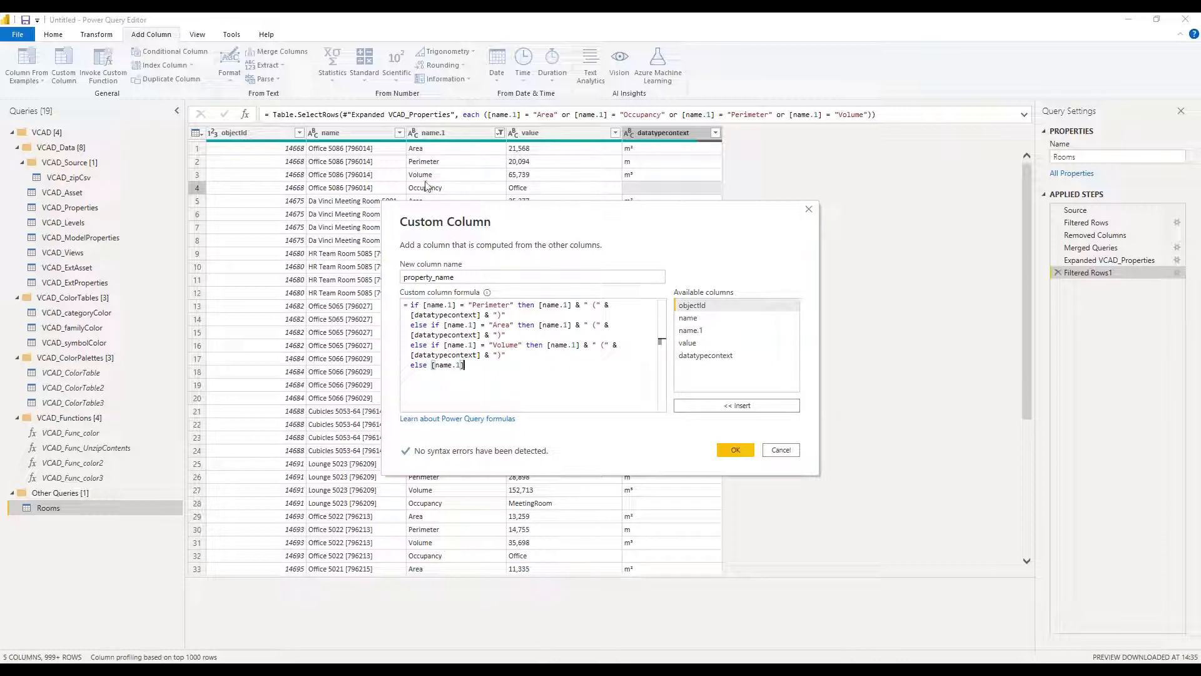
Step: Review the Perimeter, Area and fallback parts of the property_name formula and add the custom column to the Rooms query
click(467, 304)
drag(468, 305, 571, 306)
click(514, 304)
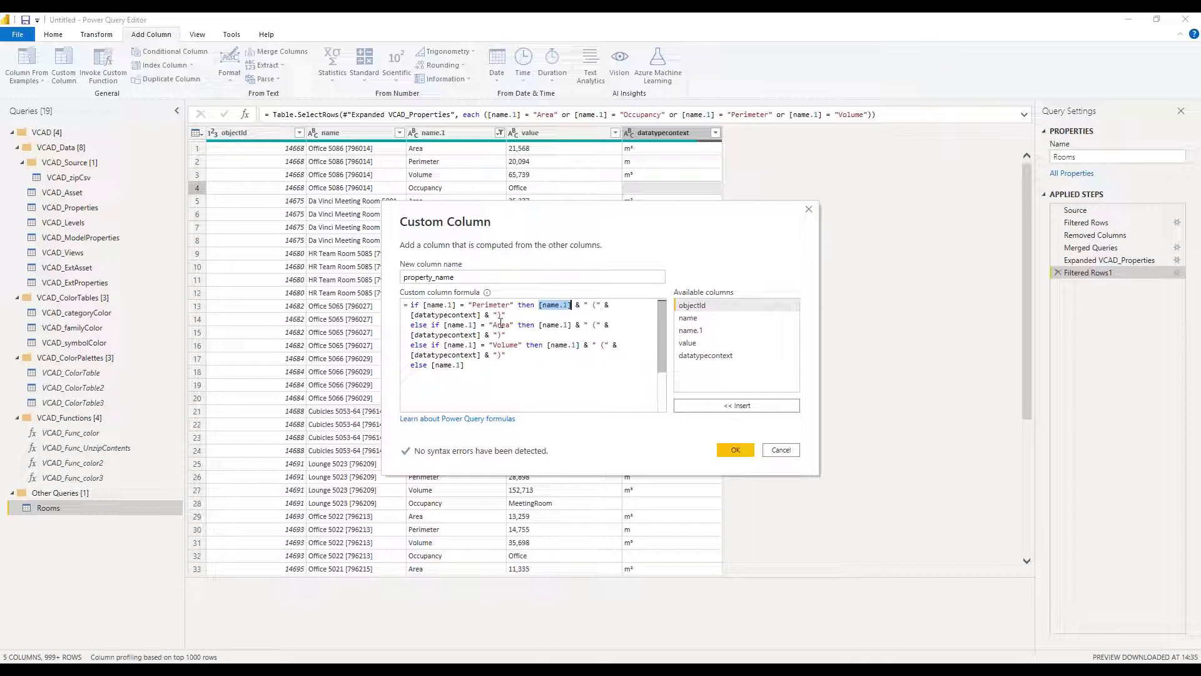
double_click(469, 315)
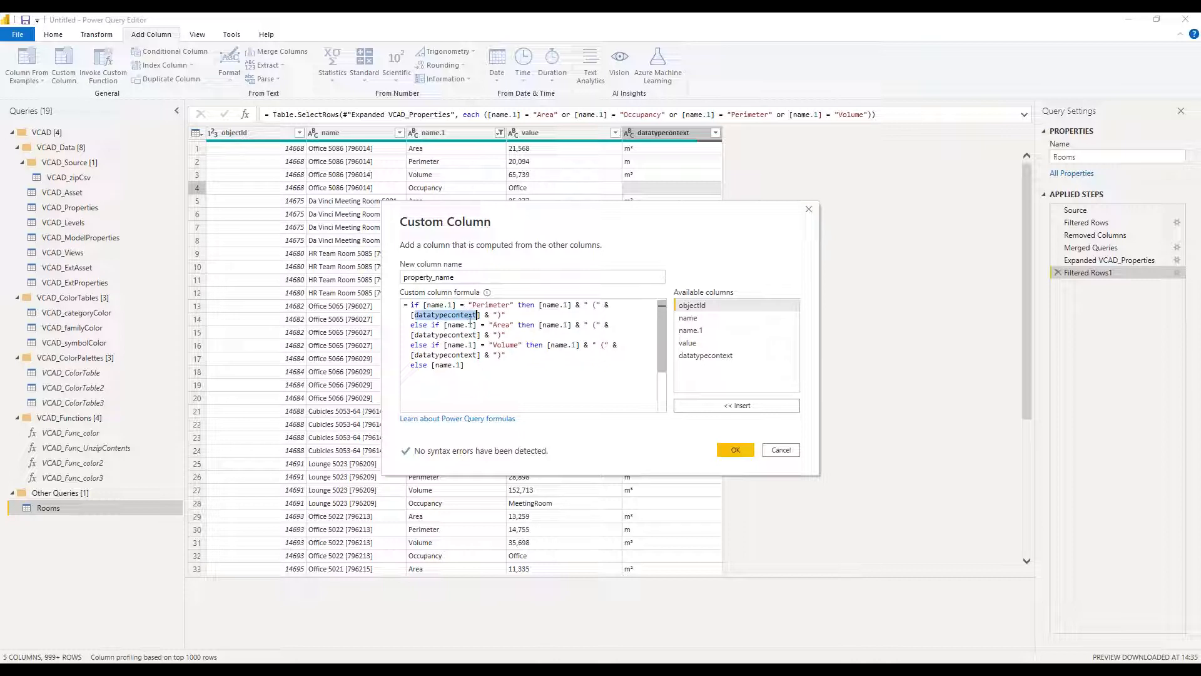
double_click(506, 326)
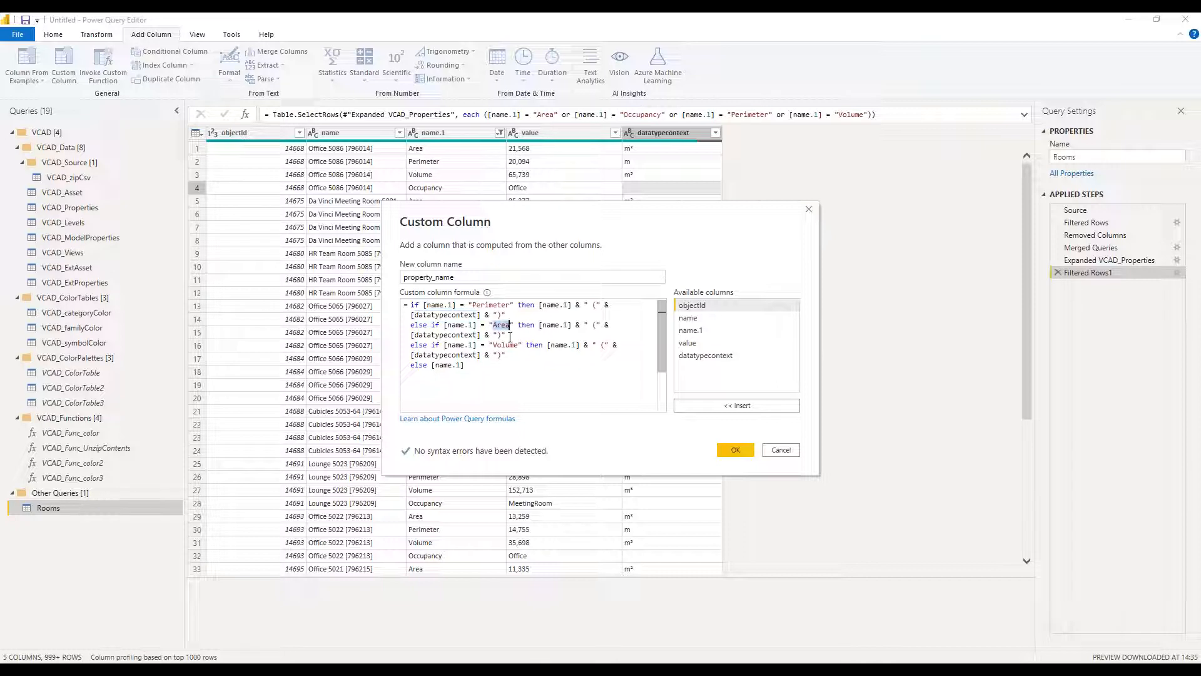
double_click(435, 366)
drag(435, 367, 429, 366)
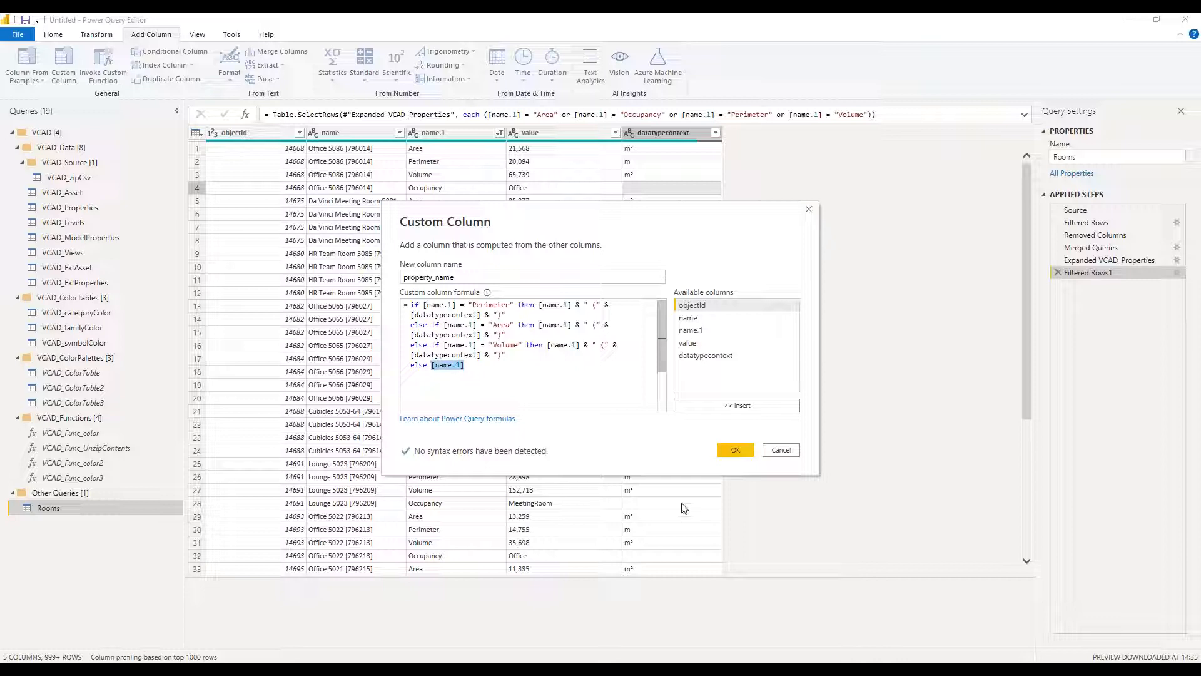
click(733, 450)
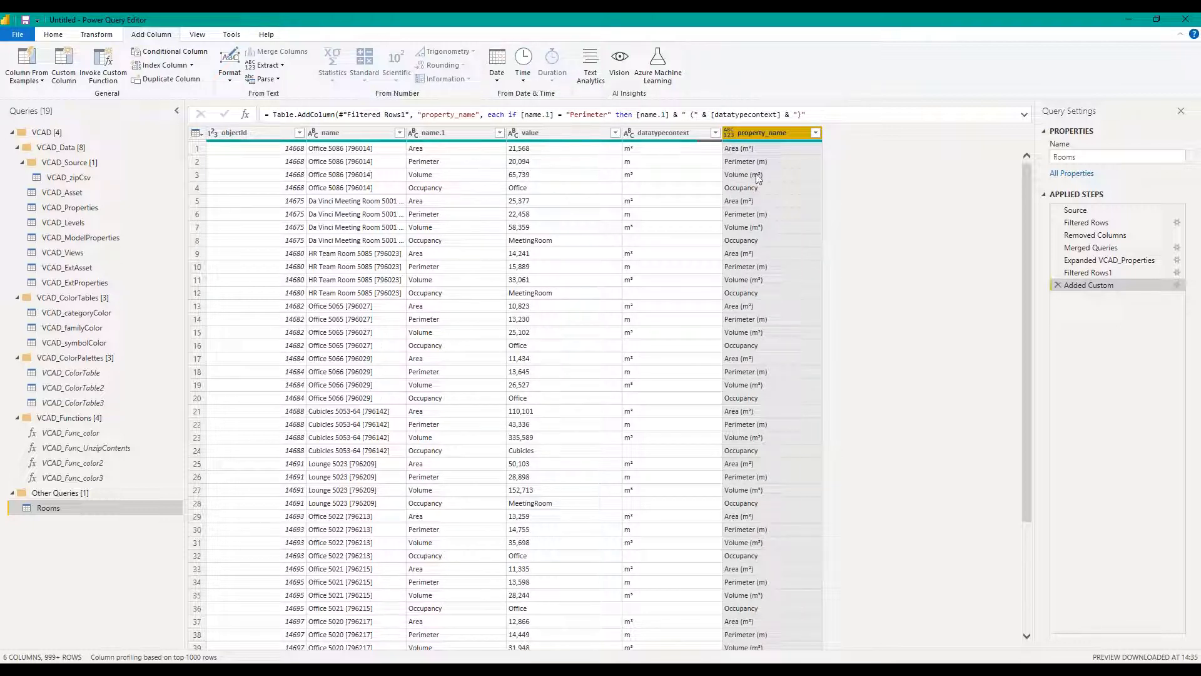
click(774, 190)
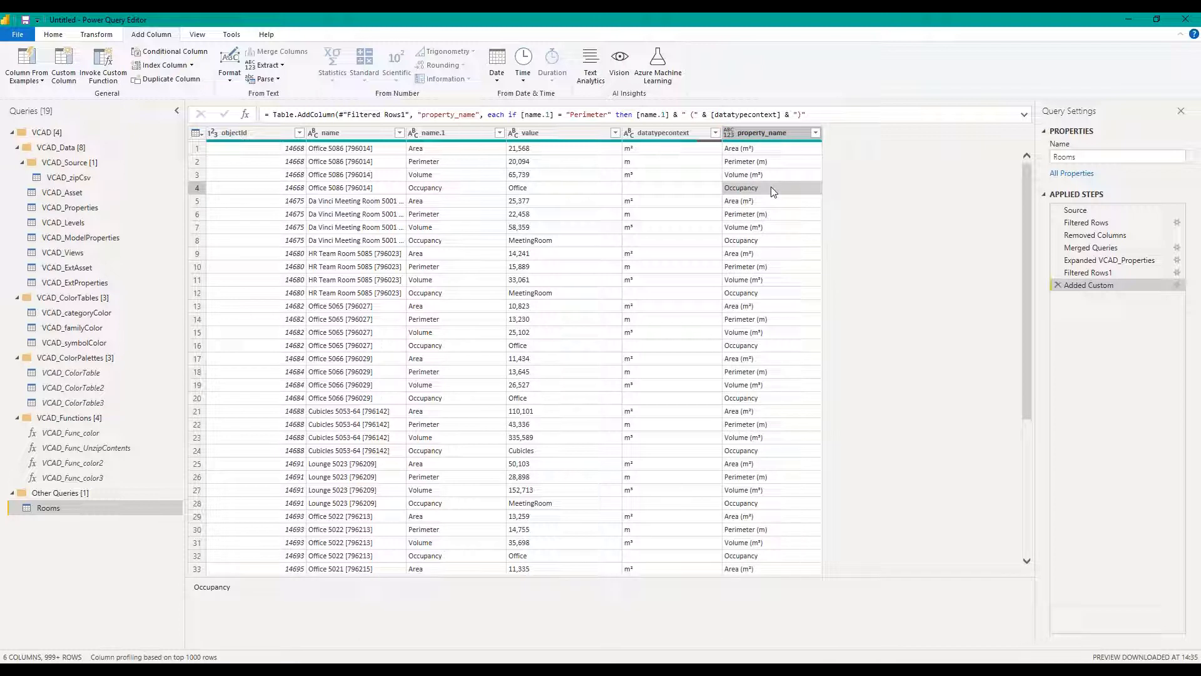
Step: Remove the name.1 and datatypecontext columns from the Rooms query
click(663, 132)
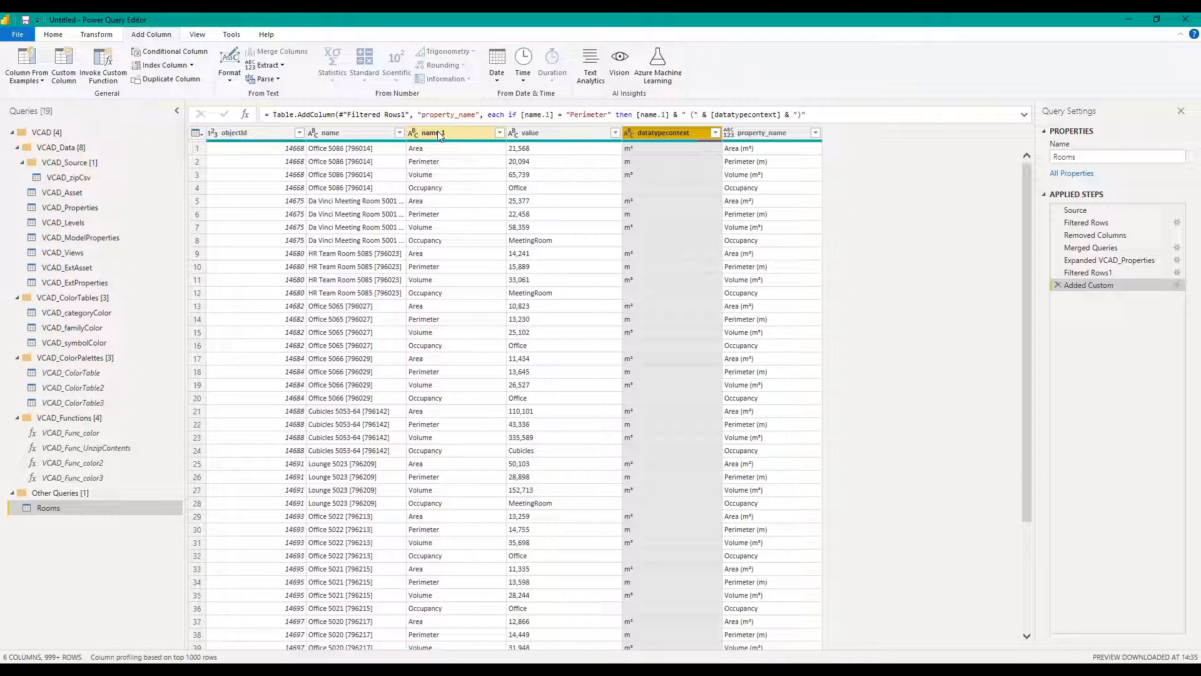
ctrl+click(438, 133)
right_click(437, 132)
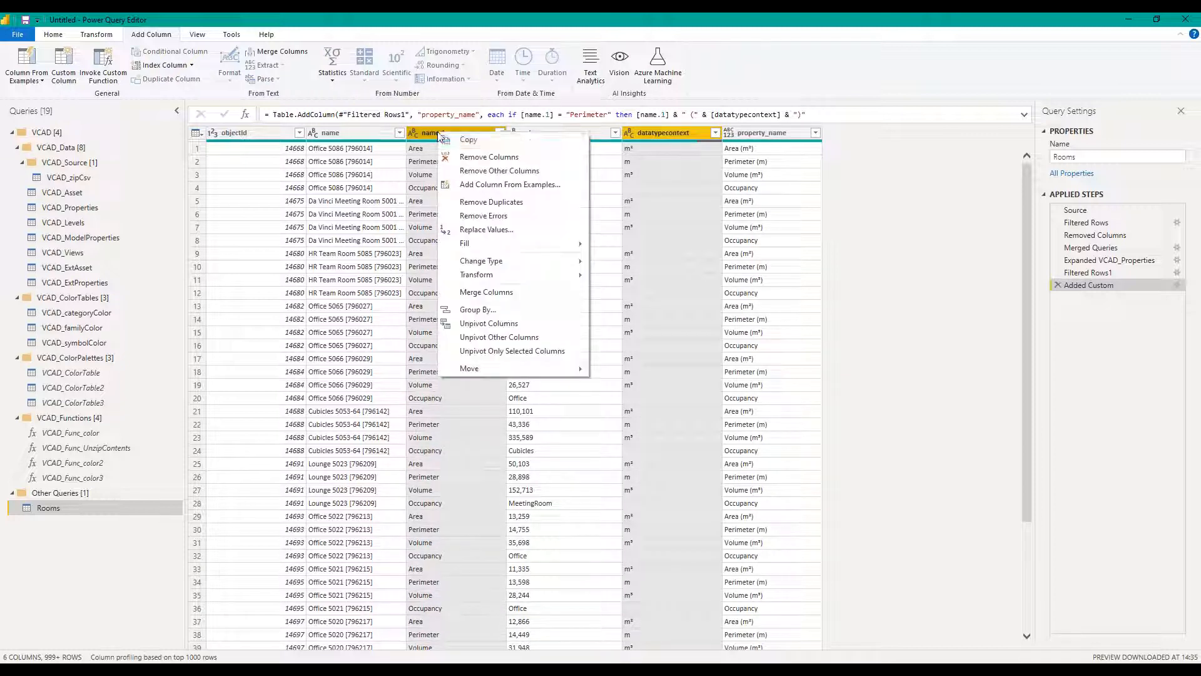
click(459, 157)
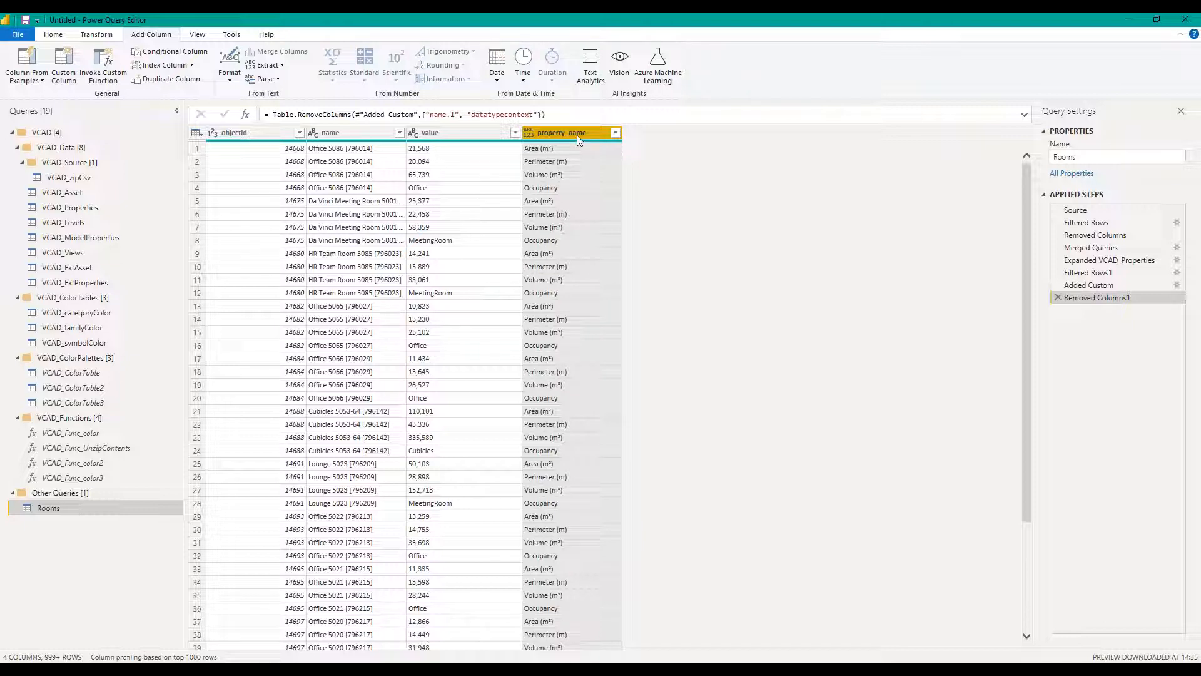
Step: Pivot the property_name column using value as the values column and Don't Aggregate as the aggregate function
click(95, 36)
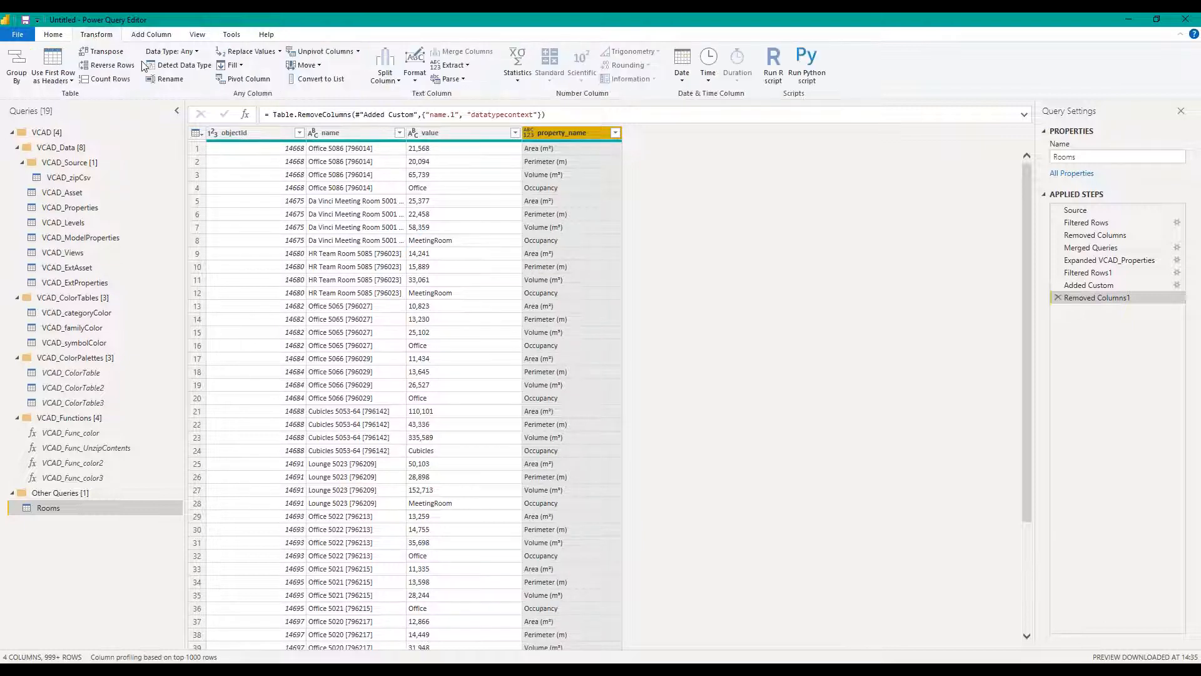
click(248, 79)
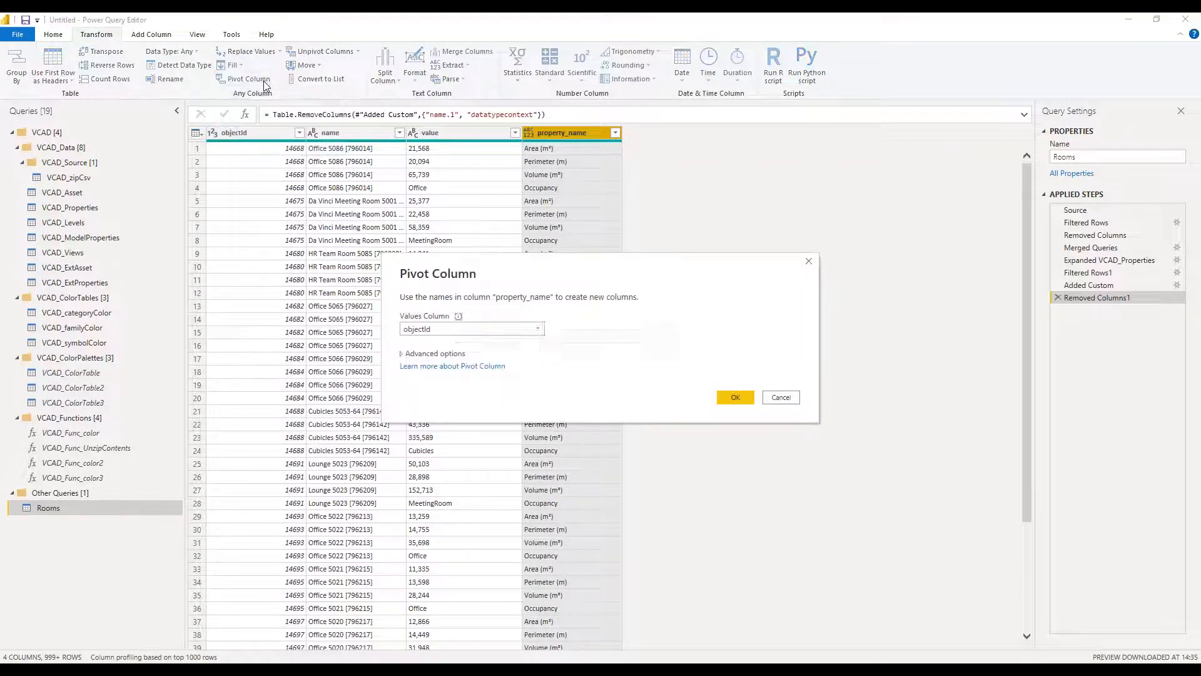
click(538, 330)
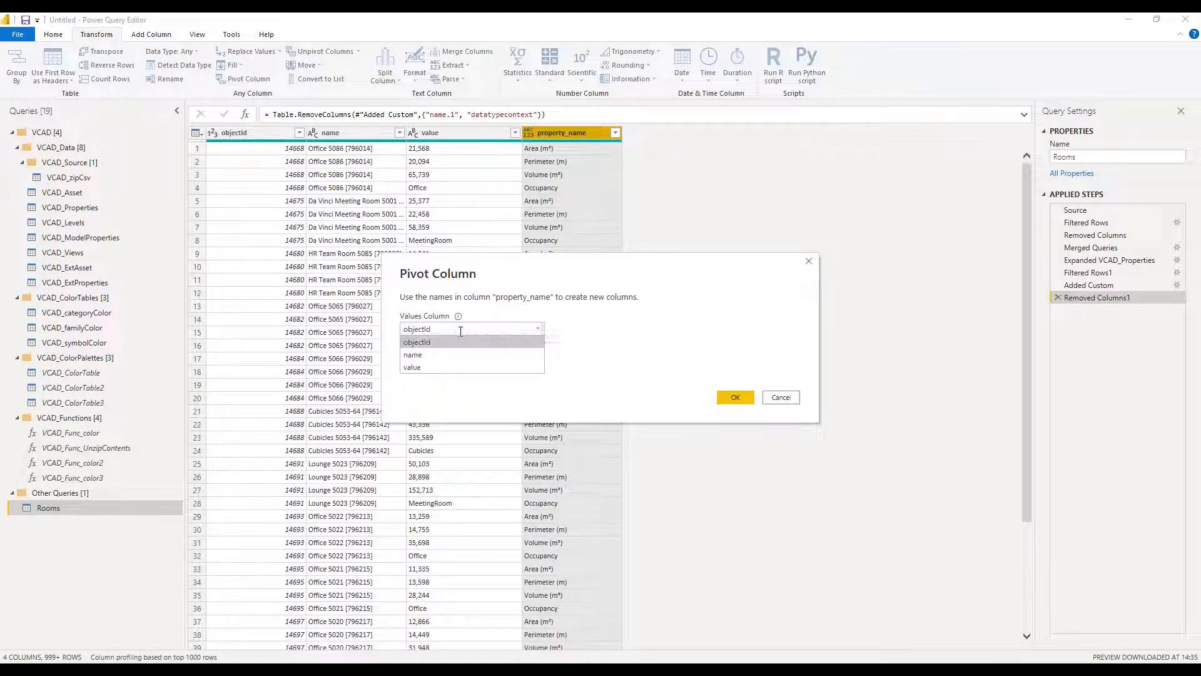
click(433, 368)
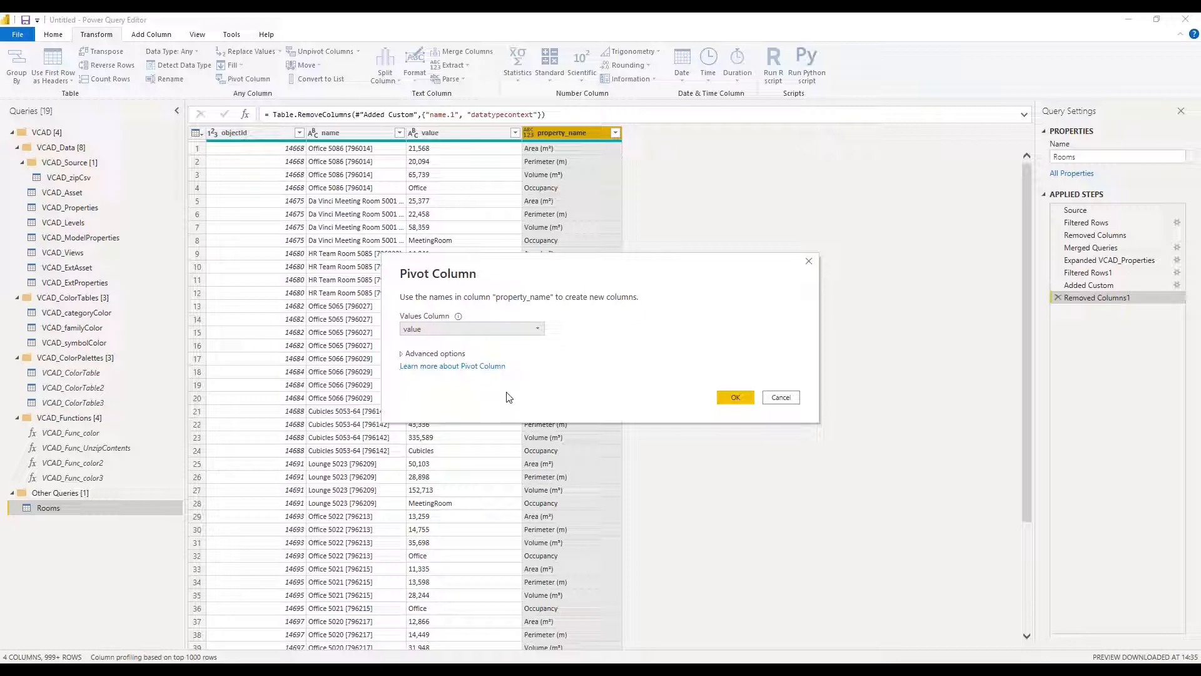
click(403, 354)
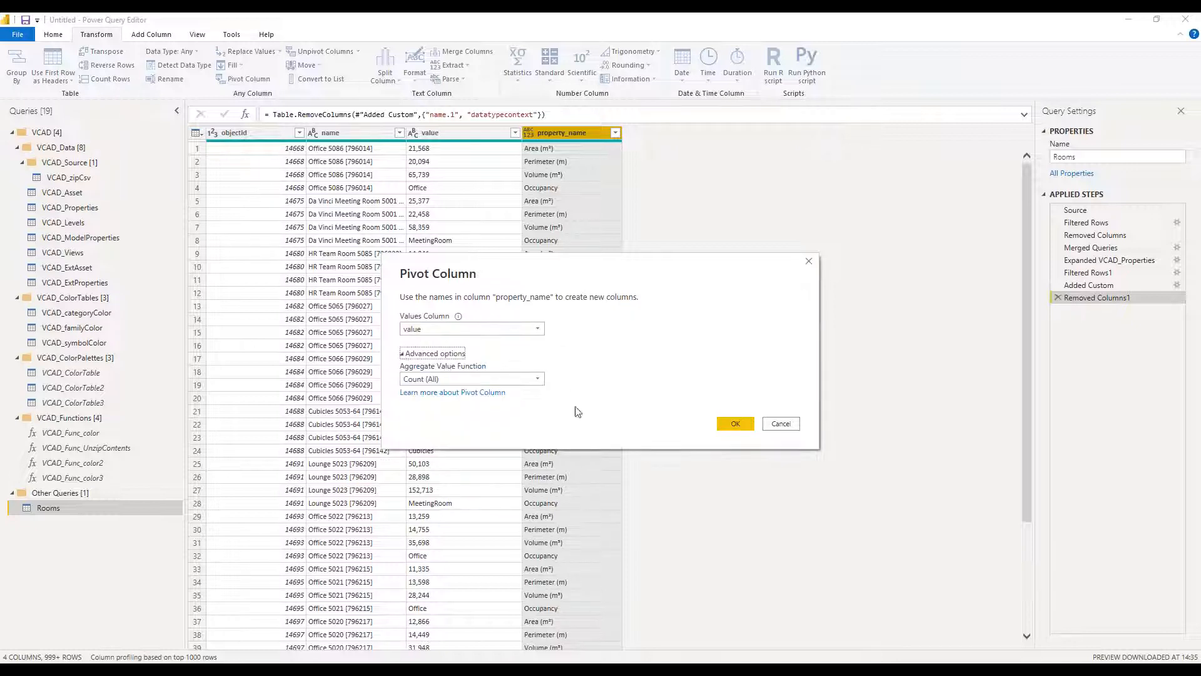
click(535, 380)
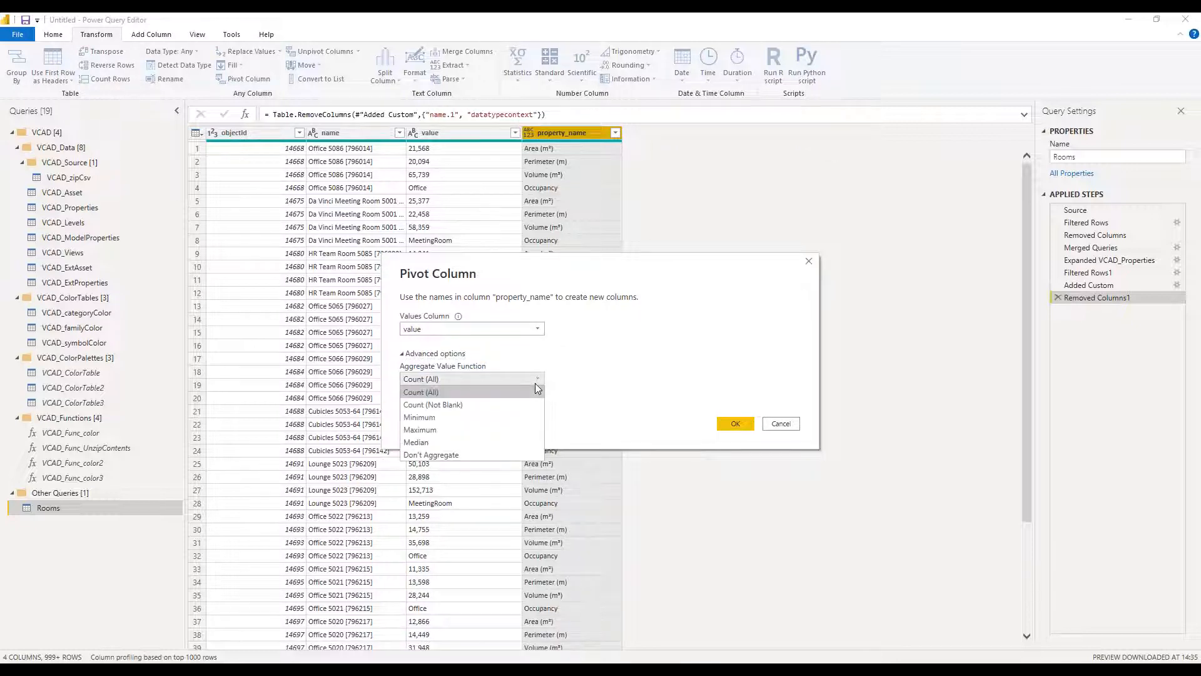
click(456, 458)
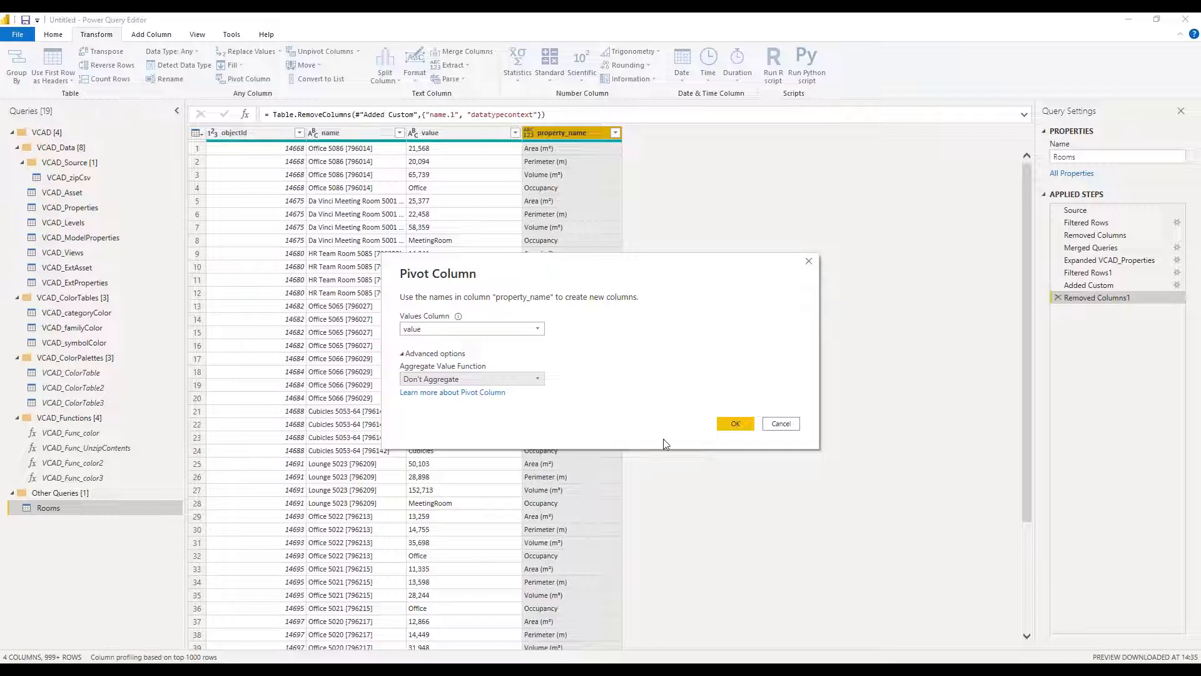
click(735, 423)
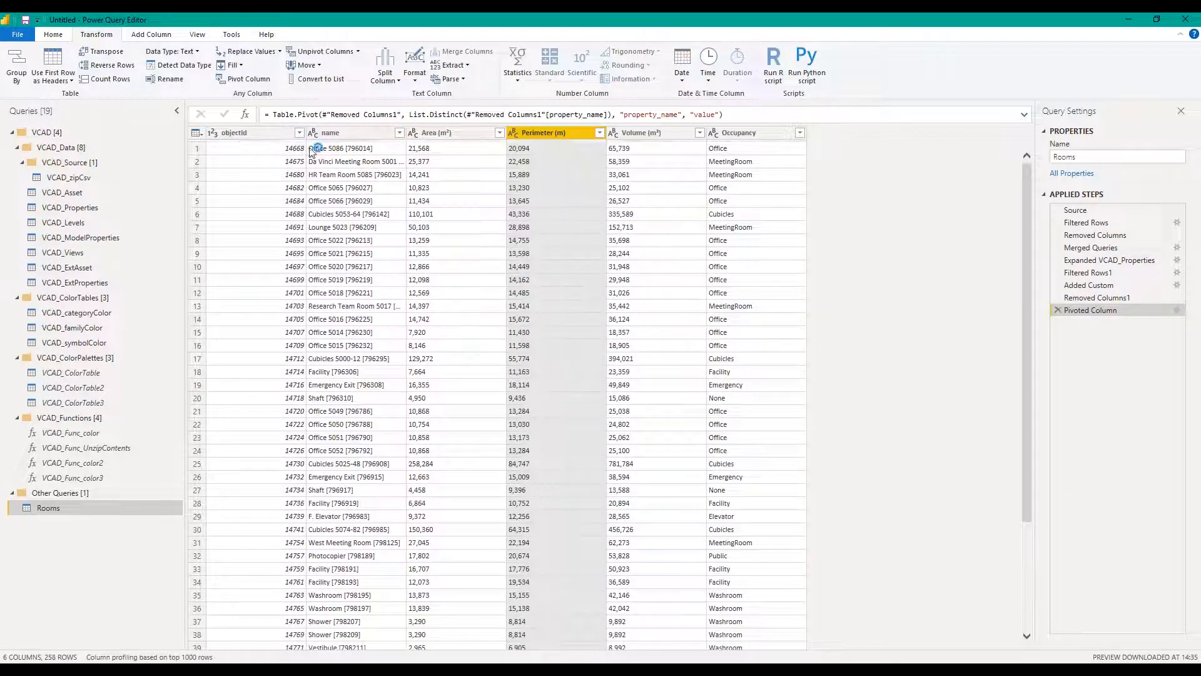
Step: Reorder the pivoted columns so that Occupancy follows name and Perimeter (m) comes before Area (m²)
click(275, 150)
click(201, 152)
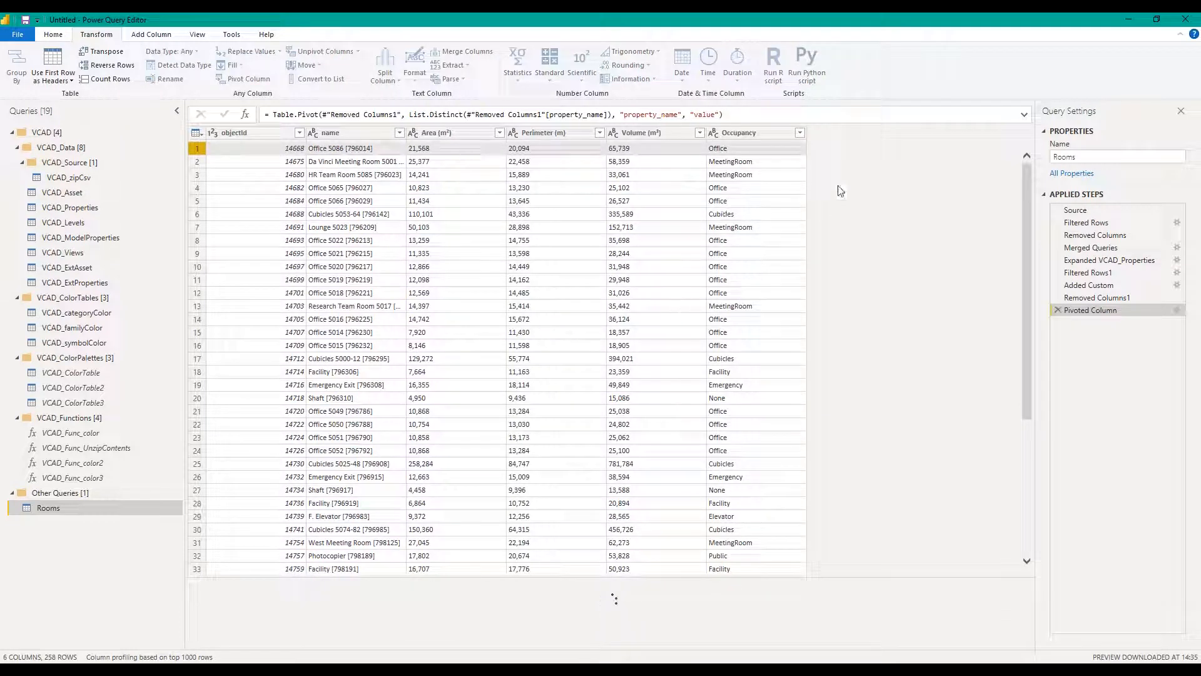
drag(757, 132, 454, 205)
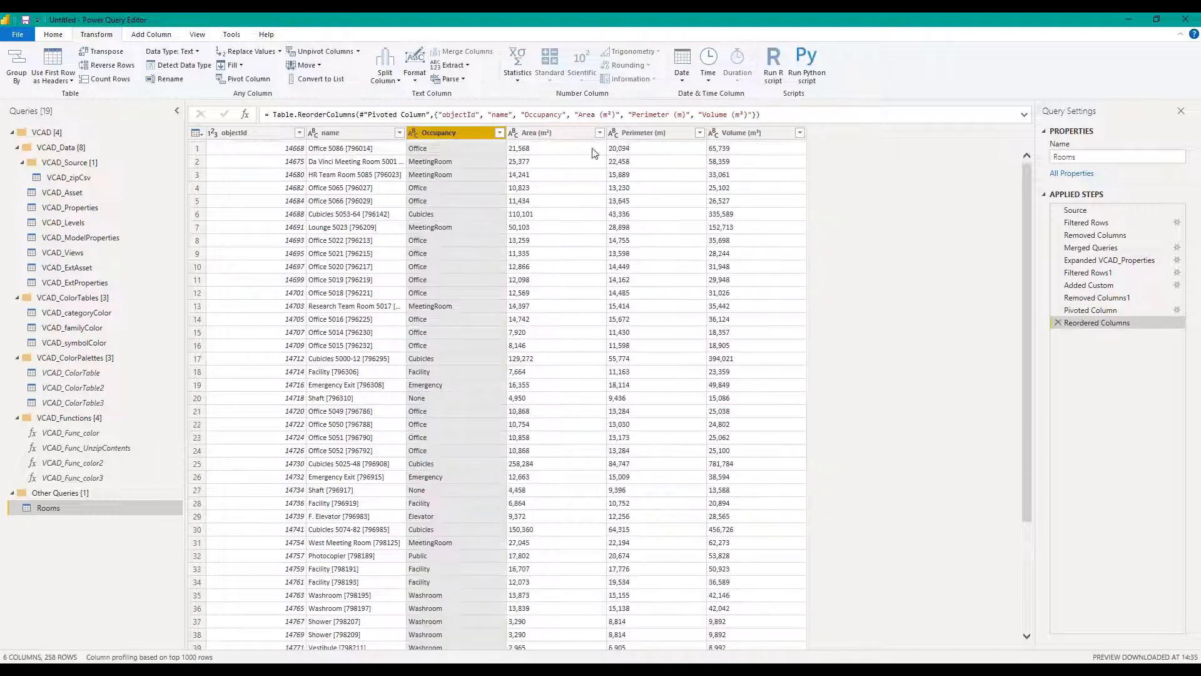
click(622, 133)
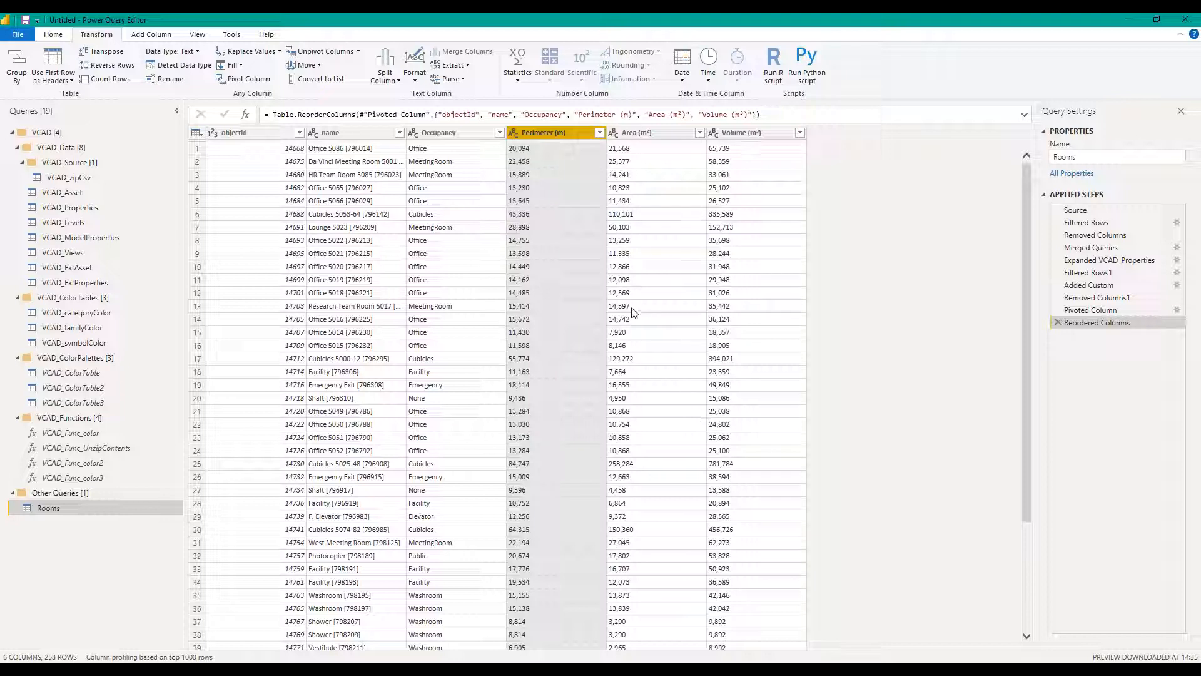
Step: Change the data type of the Perimeter (m), Area (m²) and Volume (m³) columns to Decimal Number
shift+click(751, 134)
click(562, 134)
shift+click(729, 135)
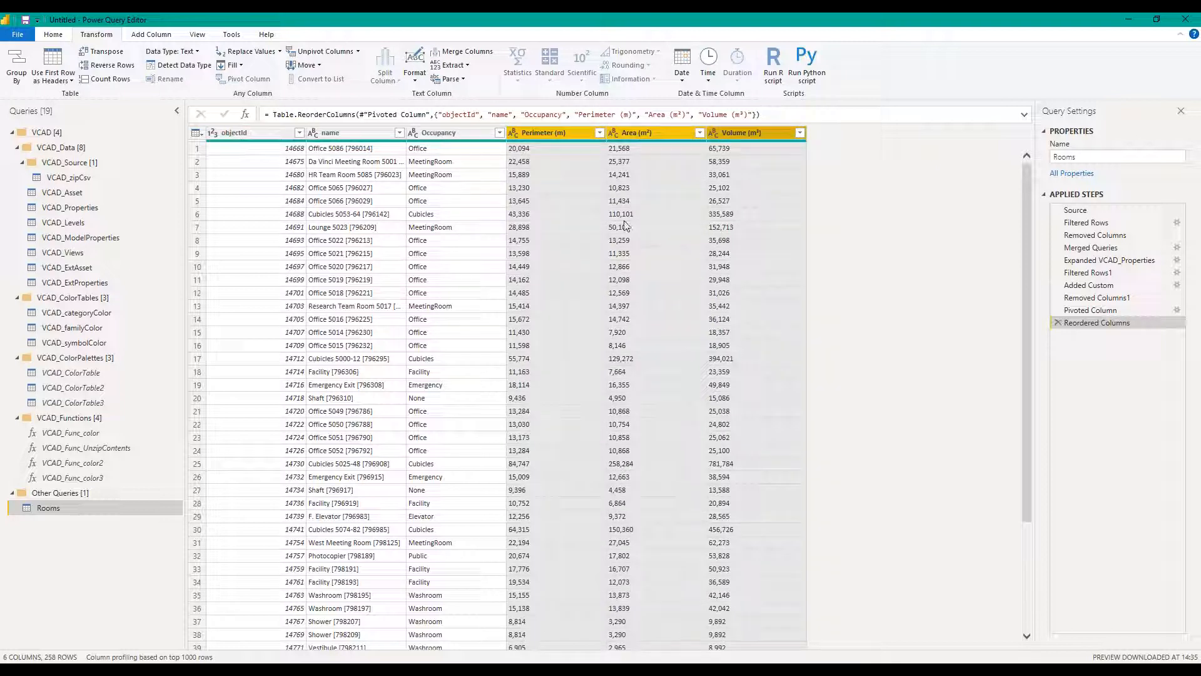
right_click(550, 134)
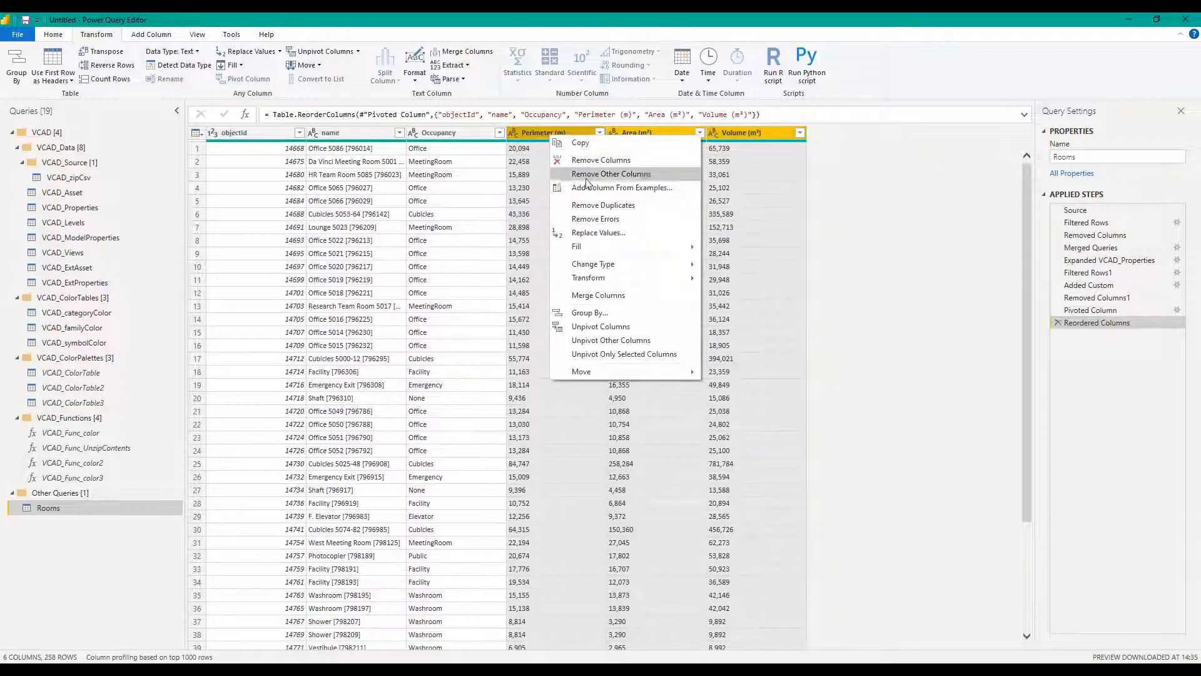
mouse_move(628, 265)
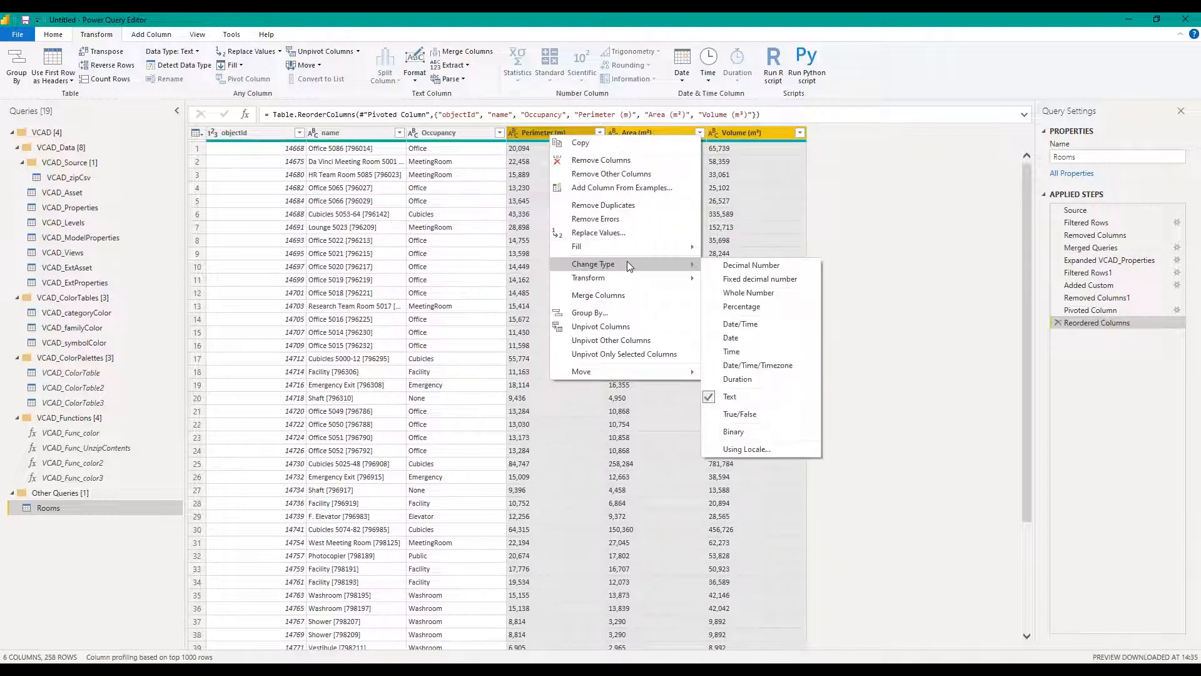
click(765, 267)
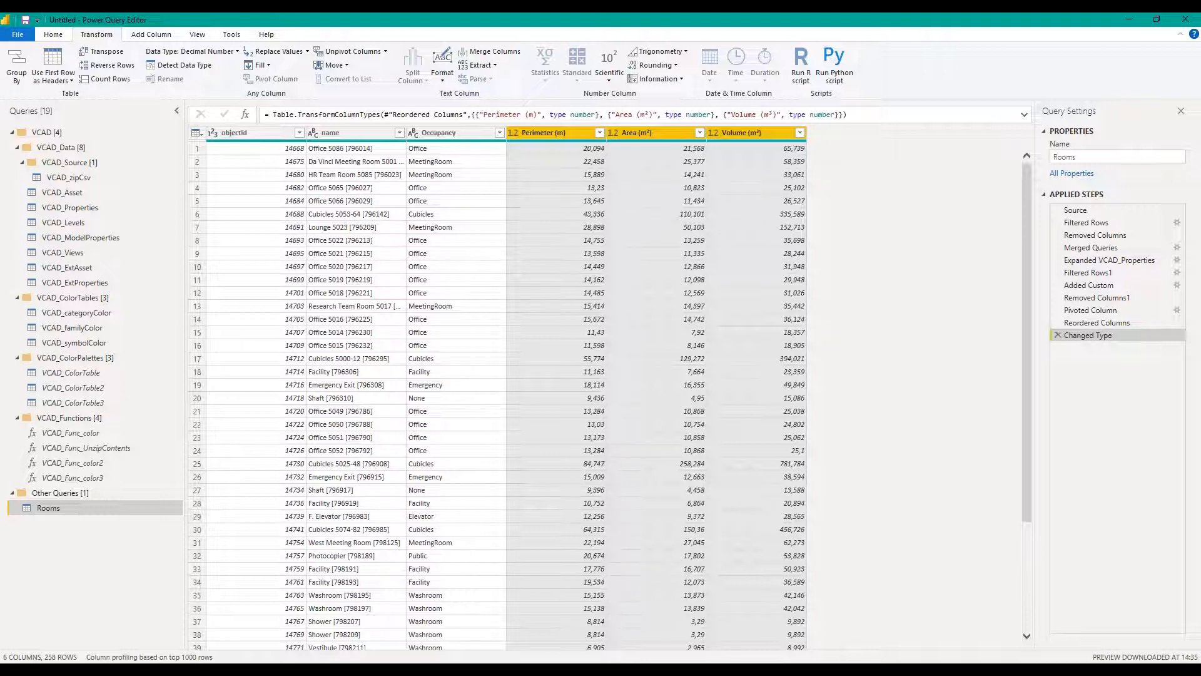
Step: Apply the query changes and close the Power Query Editor to return to the report
click(54, 35)
click(20, 61)
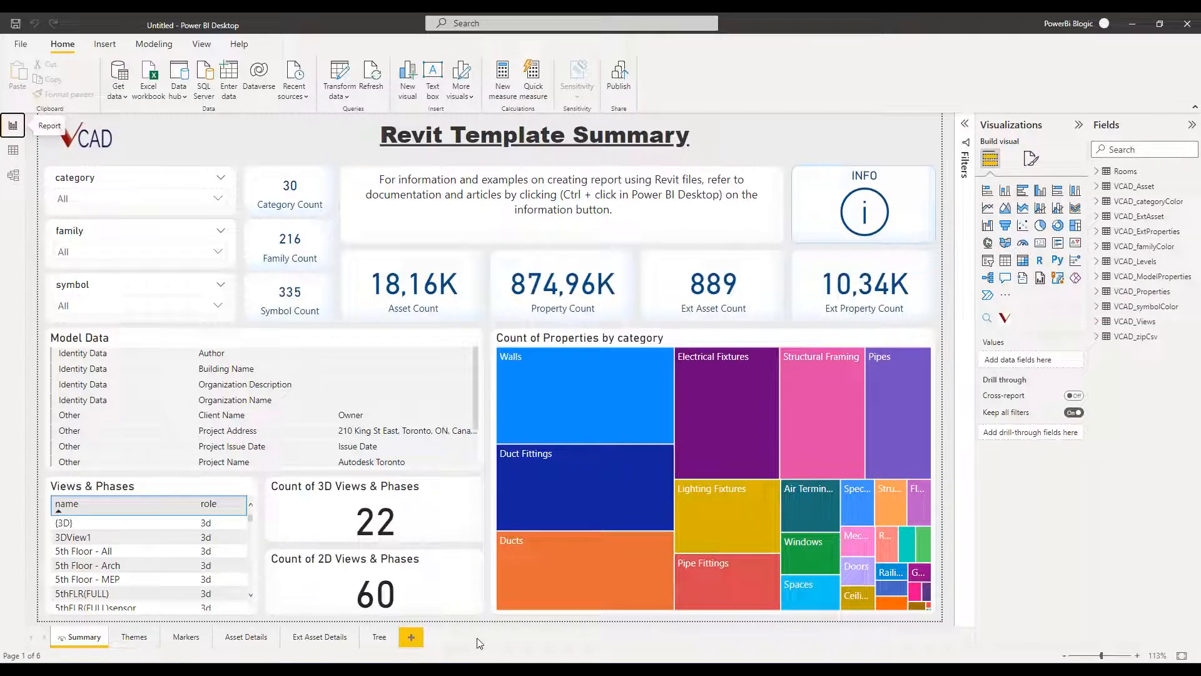
Step: Duplicate the Asset Details page and rename the copy as Rooms
click(250, 638)
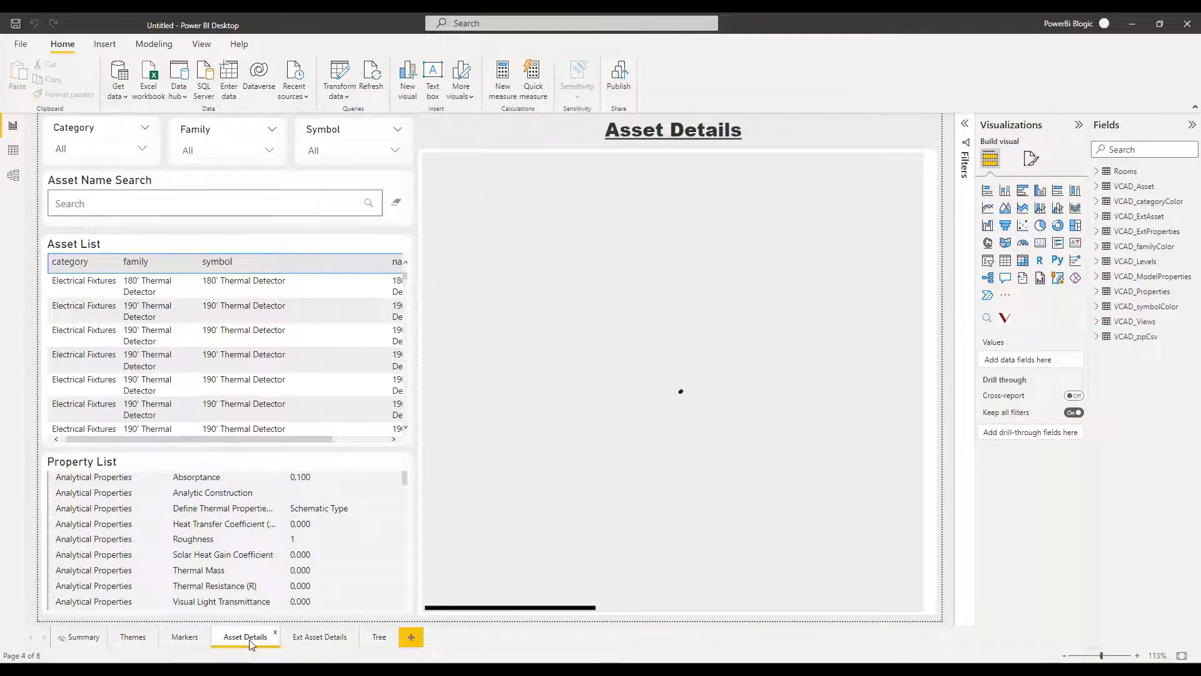
right_click(250, 645)
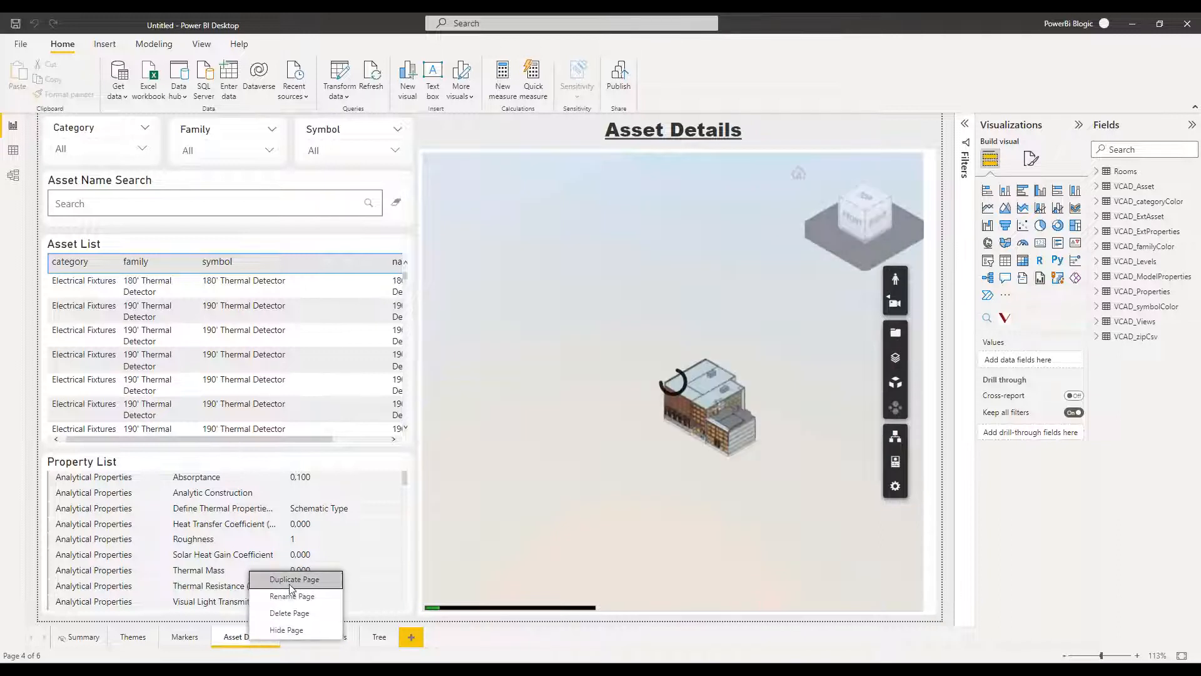
click(291, 583)
double_click(434, 644)
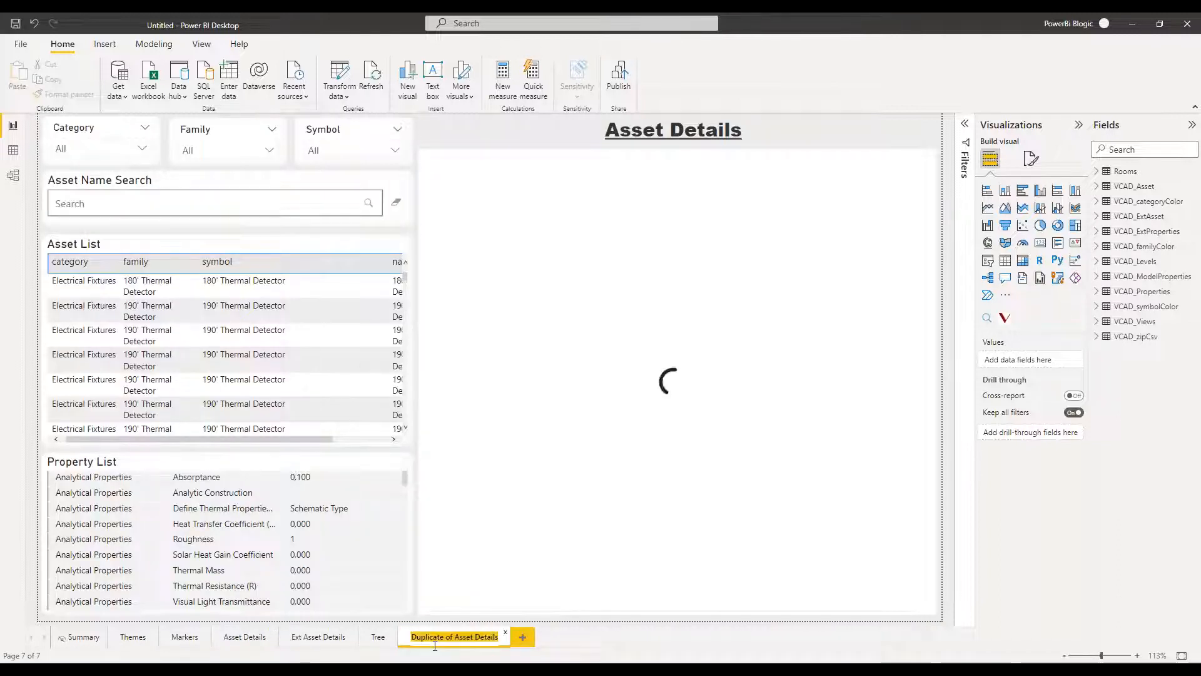
text(Room)
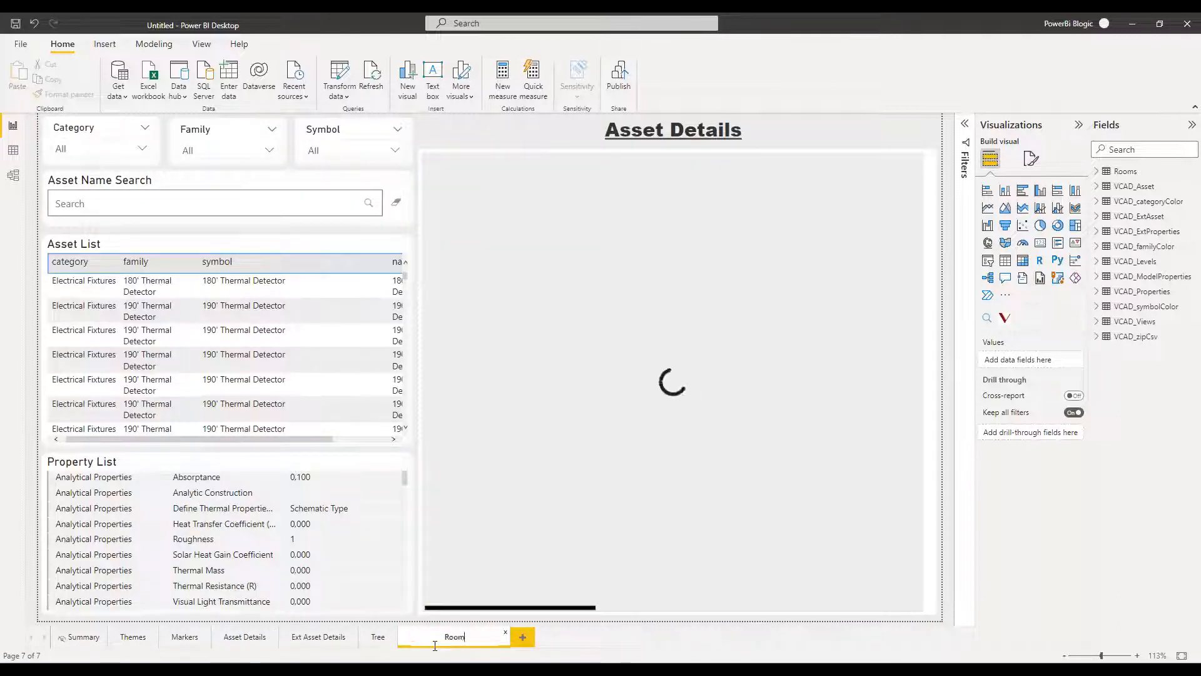
text(s)
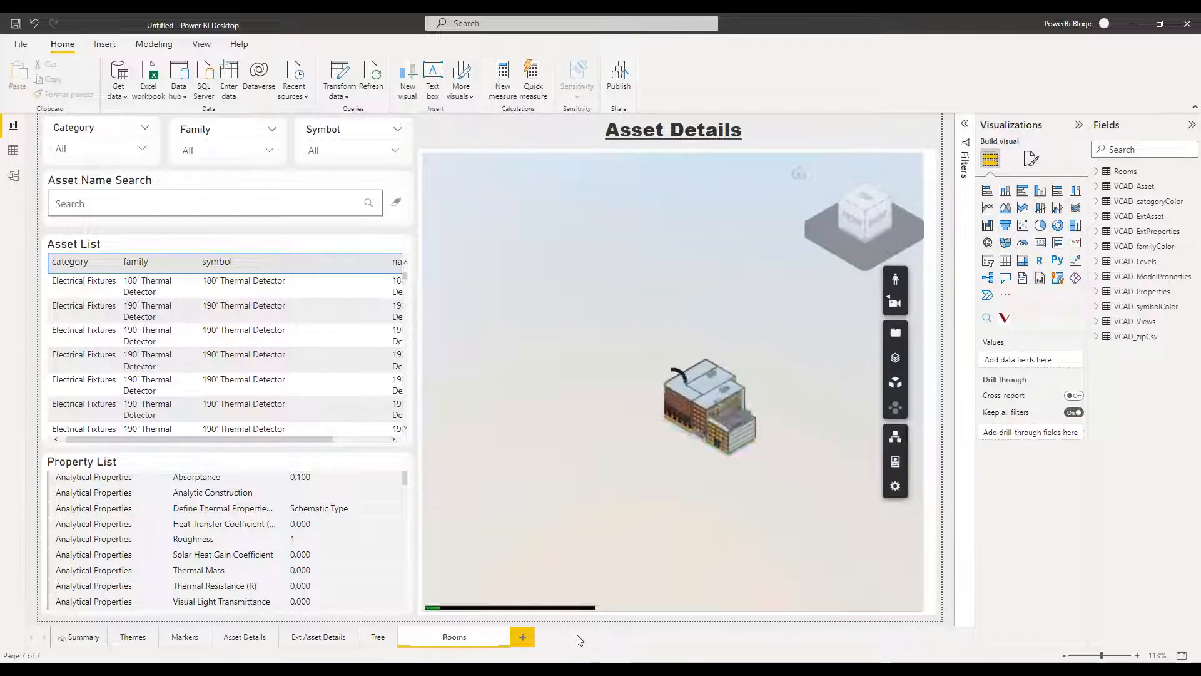
key(Return)
Step: Replace the title text of the duplicated page with Rooms
triple_click(663, 130)
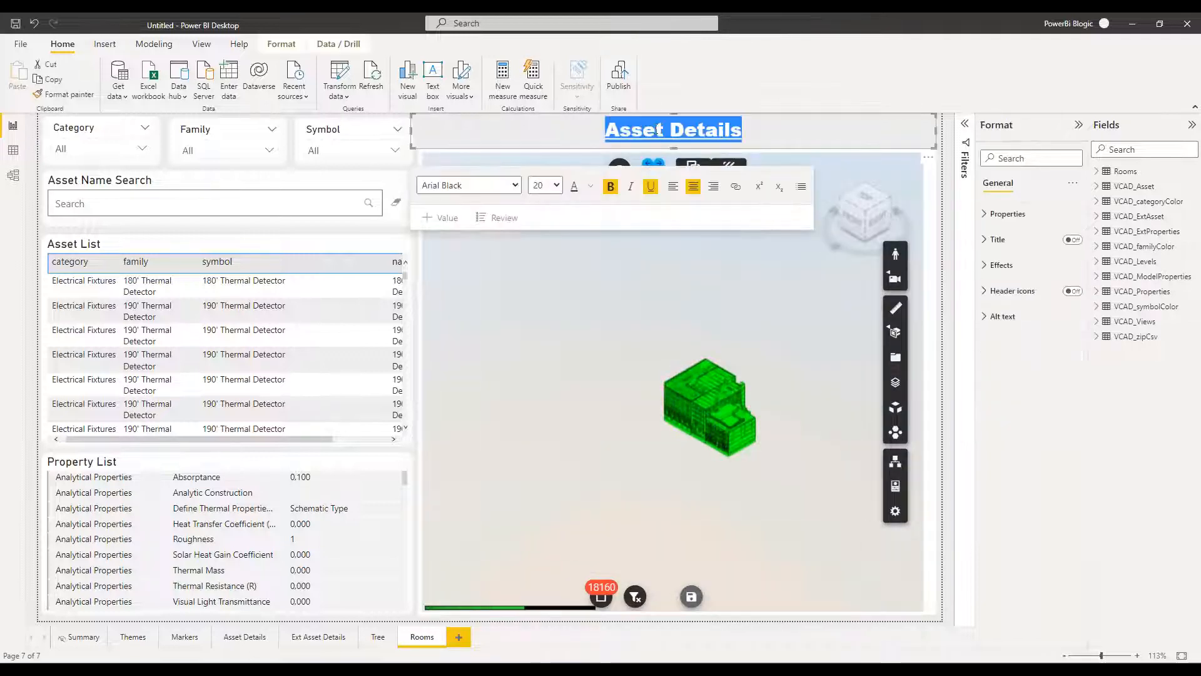
text(Rooms)
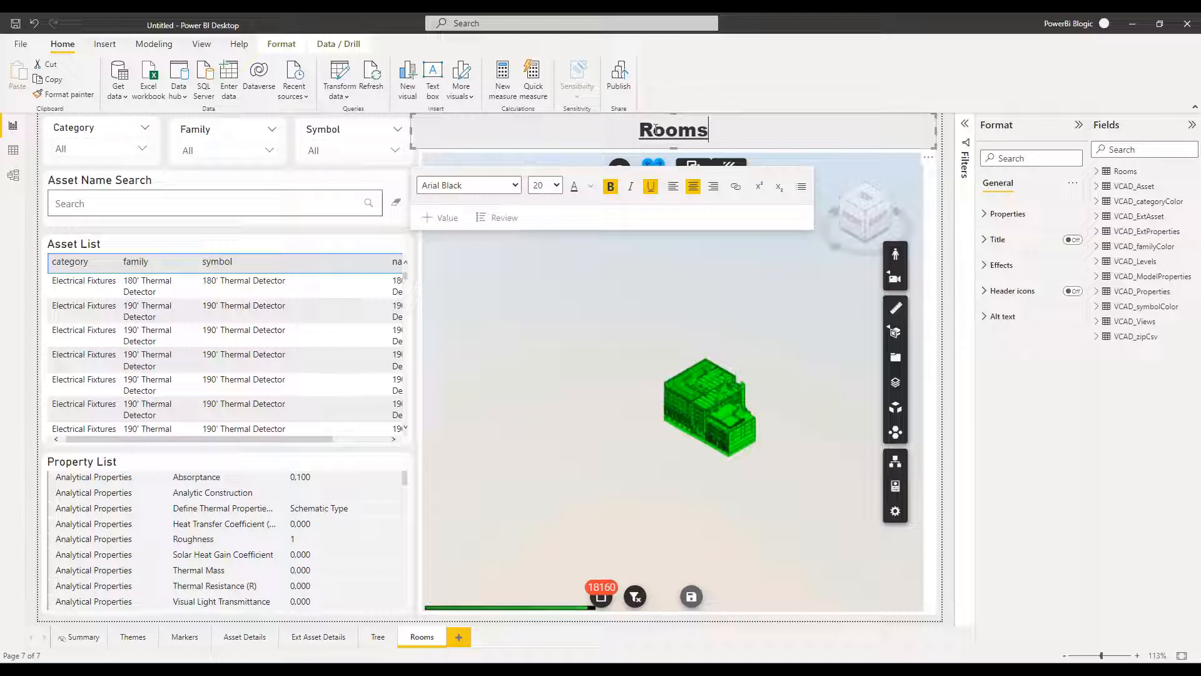
click(550, 635)
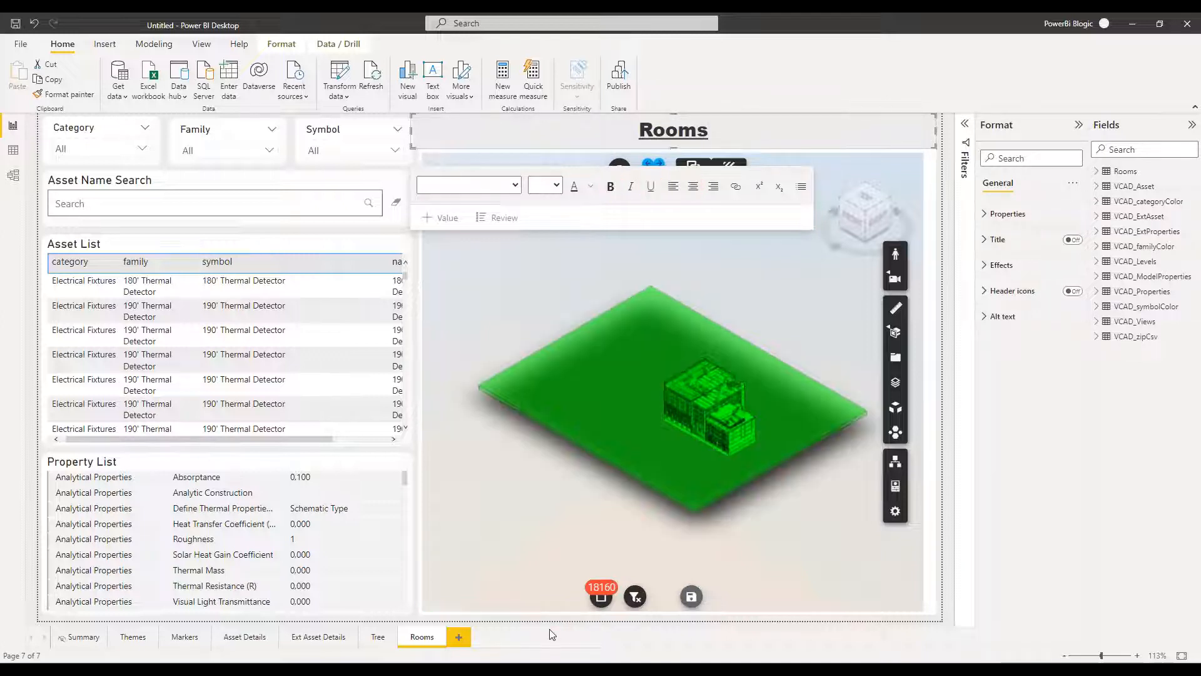
click(944, 215)
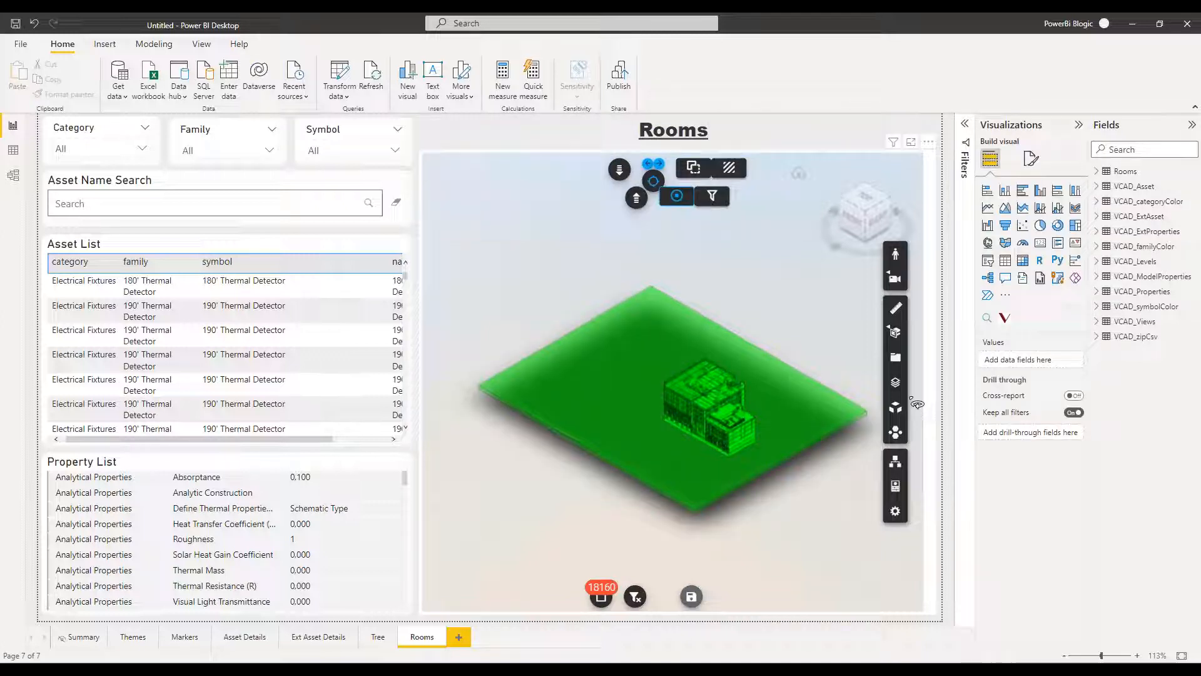
Step: Replace the 3D viewer's Object Id field with objectId from the Rooms table
drag(591, 482, 554, 525)
scroll(610, 439, up, 4)
scroll(591, 485, up, 3)
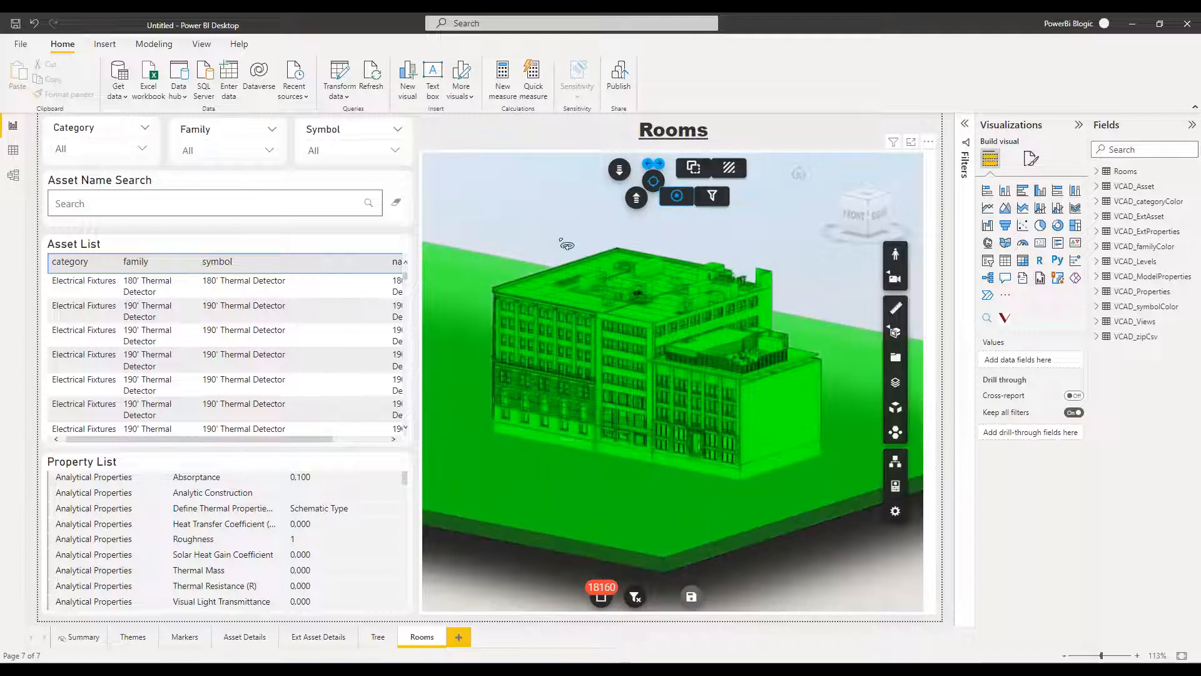
click(582, 157)
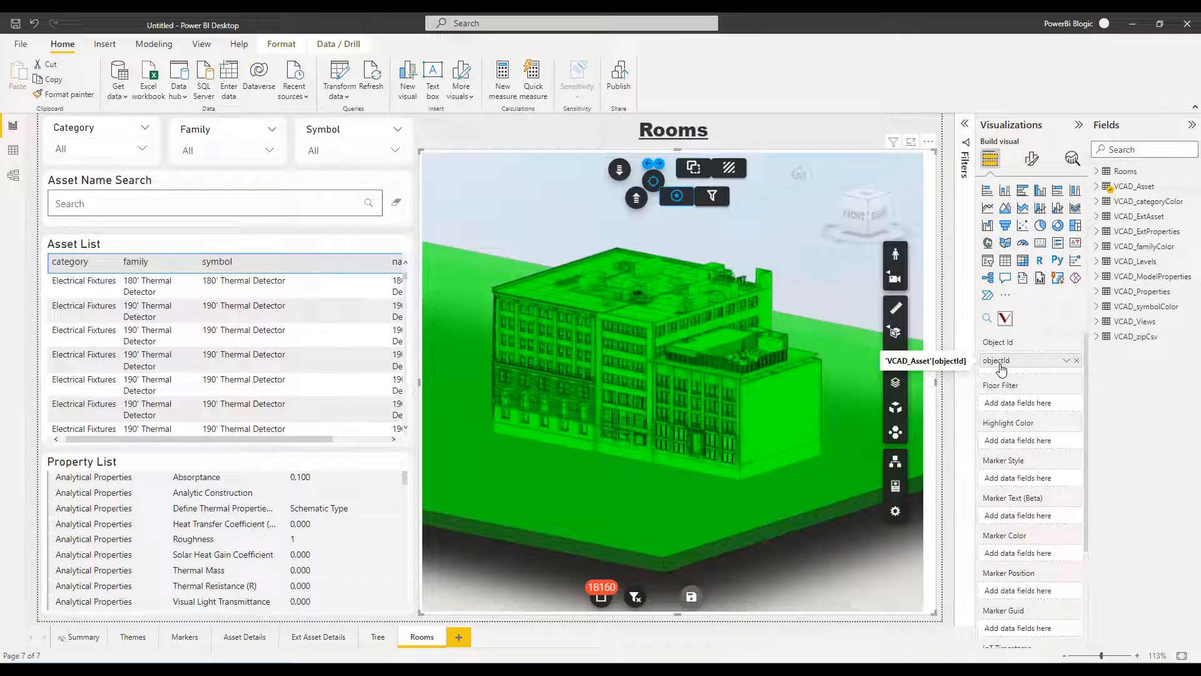
click(1077, 361)
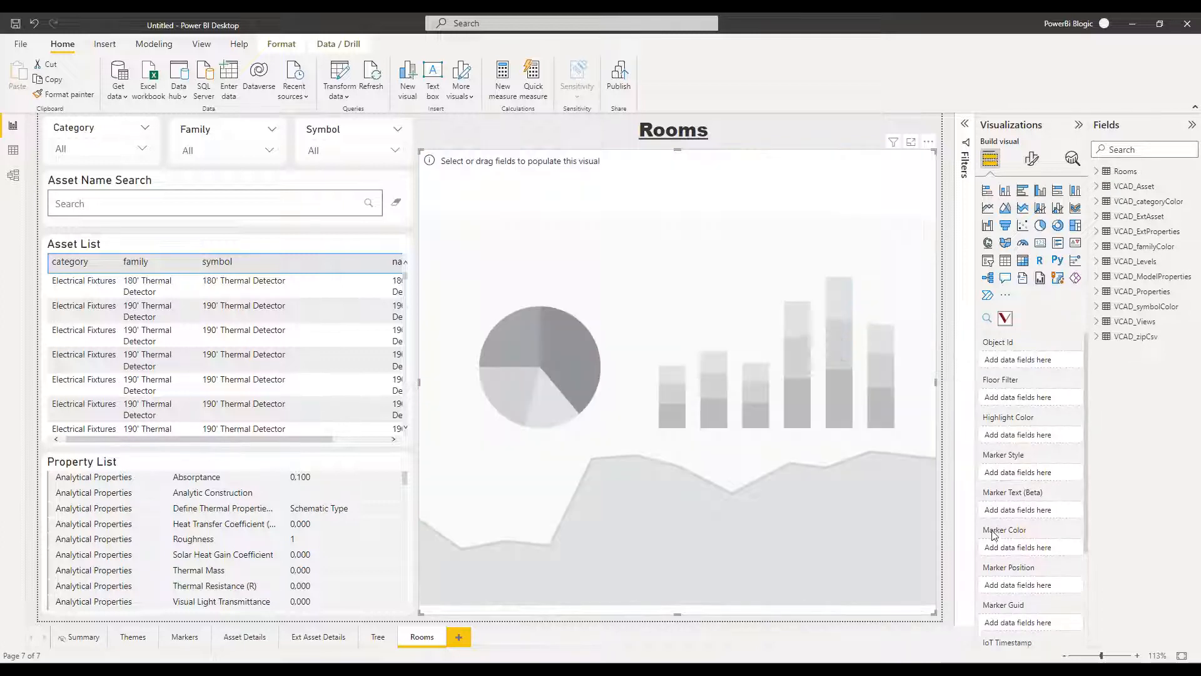
click(1104, 174)
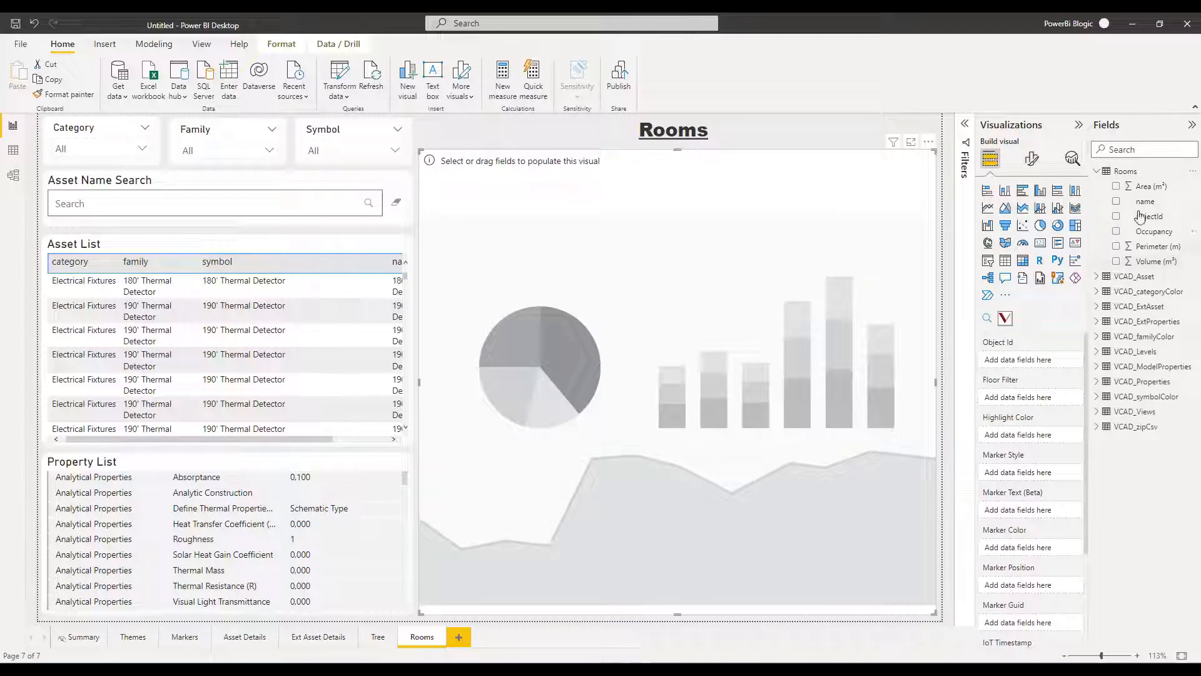
drag(1154, 216, 1028, 360)
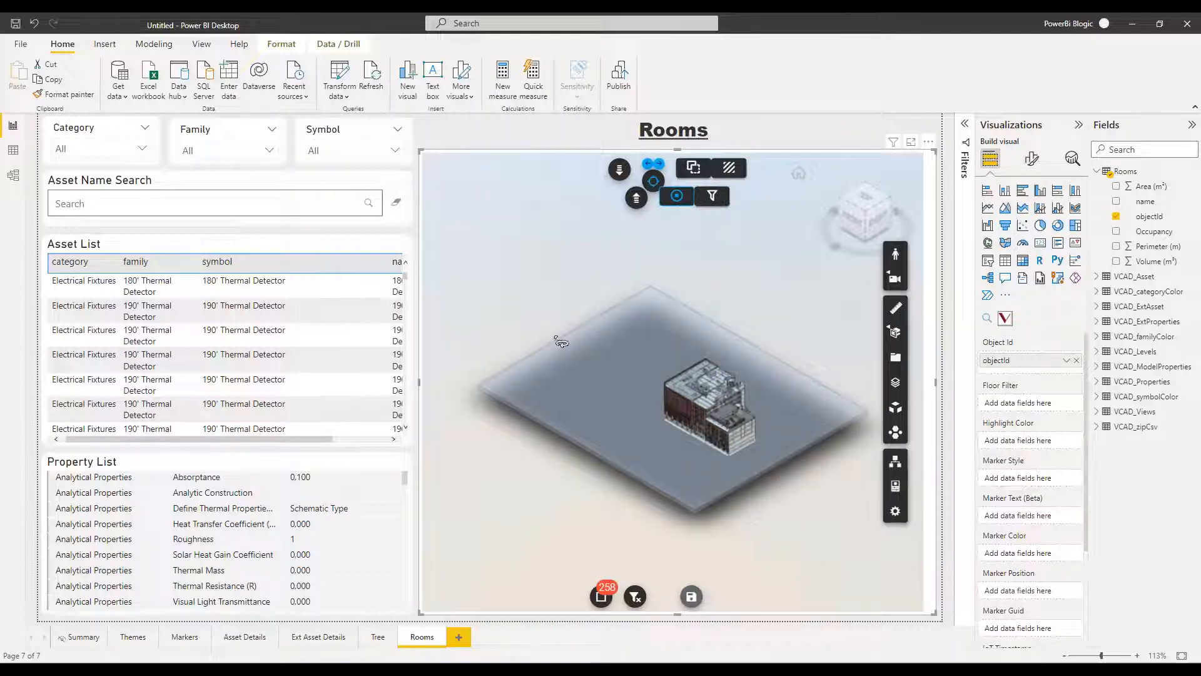
Step: Isolate the rooms in the 3D viewer, and switch to the mode that shows the rest of the building as transparent
scroll(559, 339, up, 3)
drag(707, 494, 614, 487)
click(694, 167)
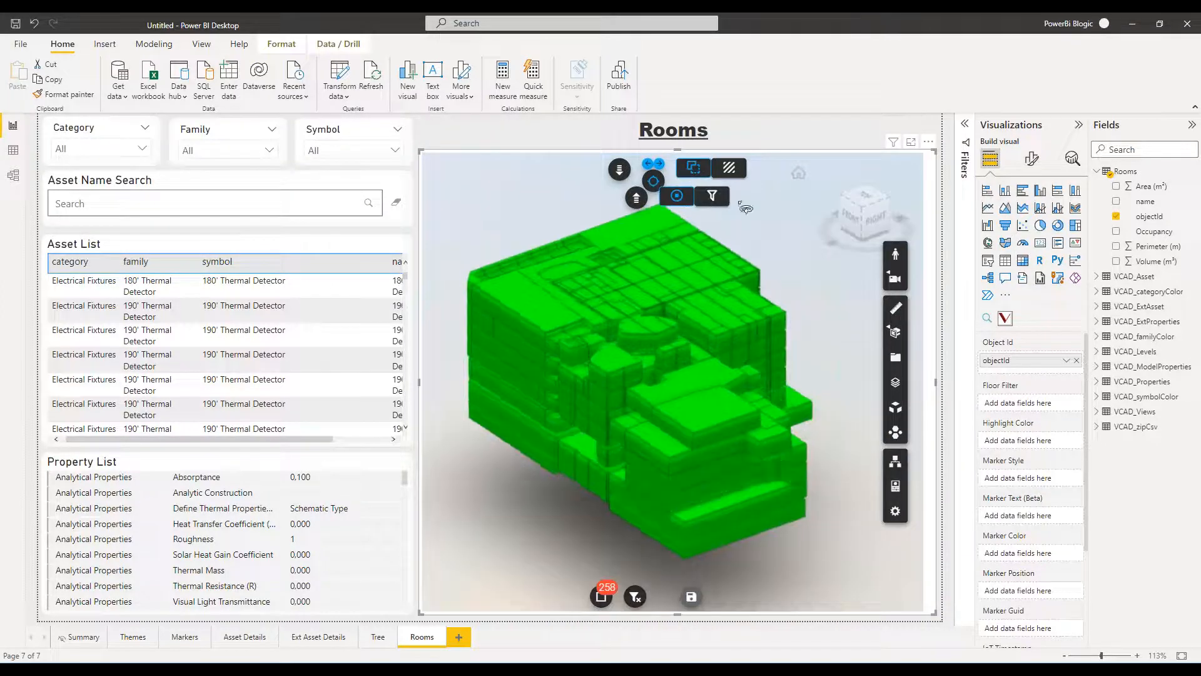
click(728, 167)
drag(582, 443, 581, 468)
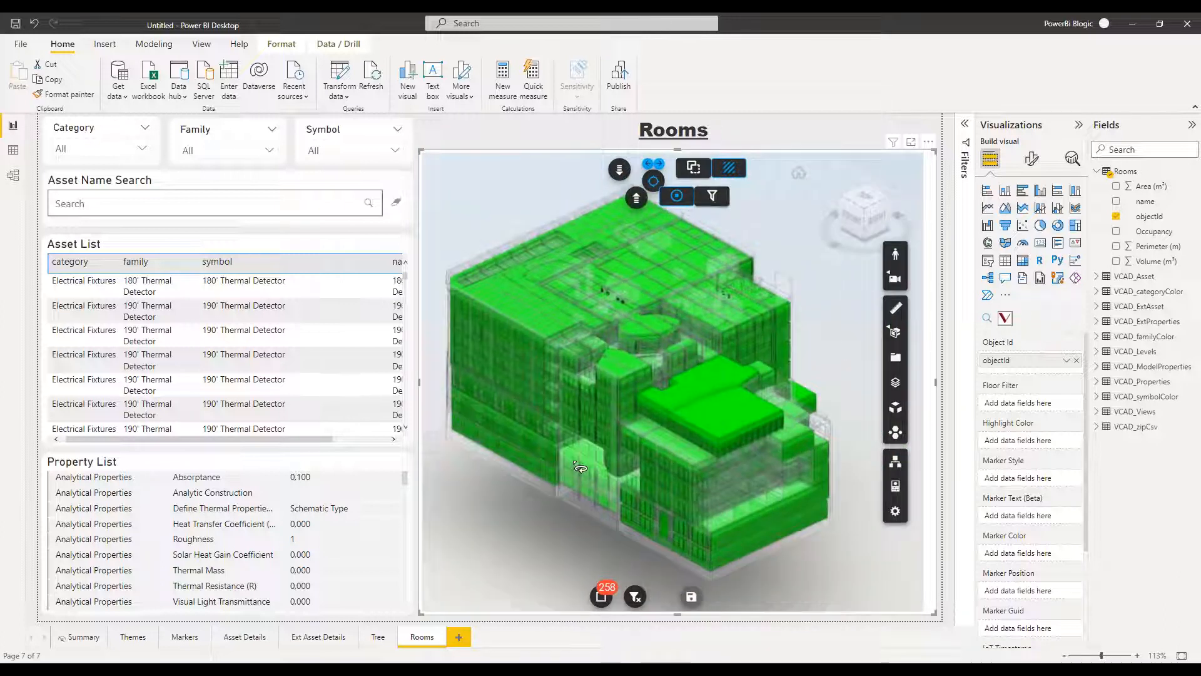
drag(580, 467, 586, 556)
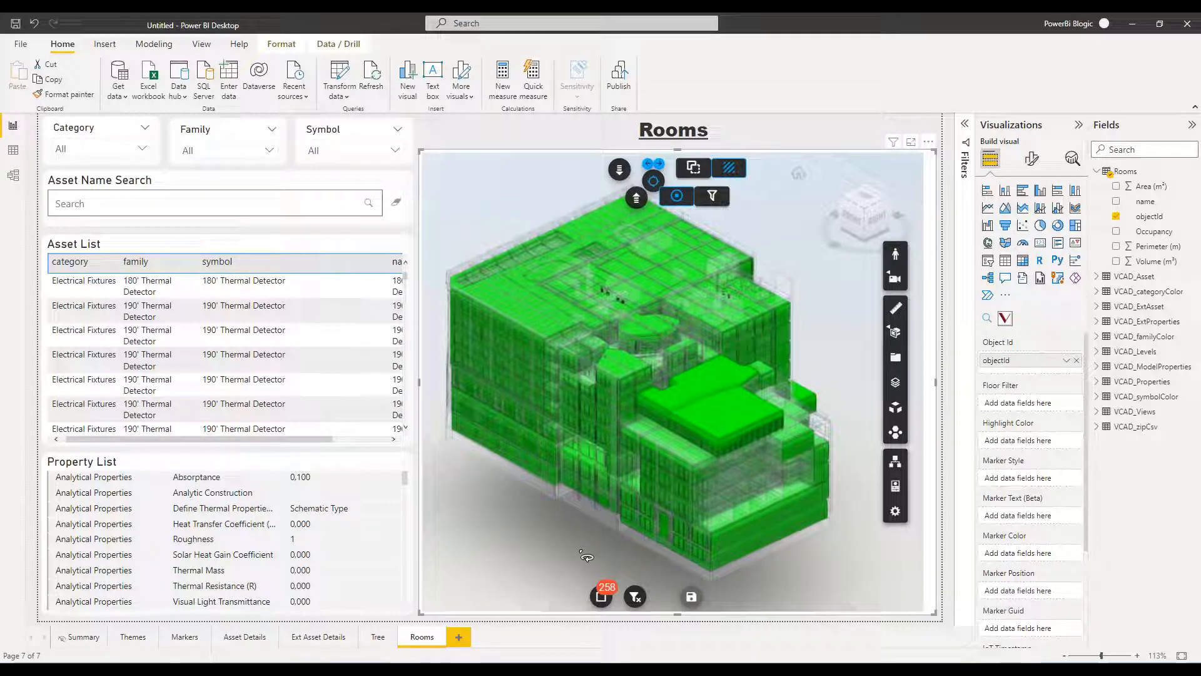
Step: Remove the category, family, symbol and name columns from the Asset List table
click(197, 244)
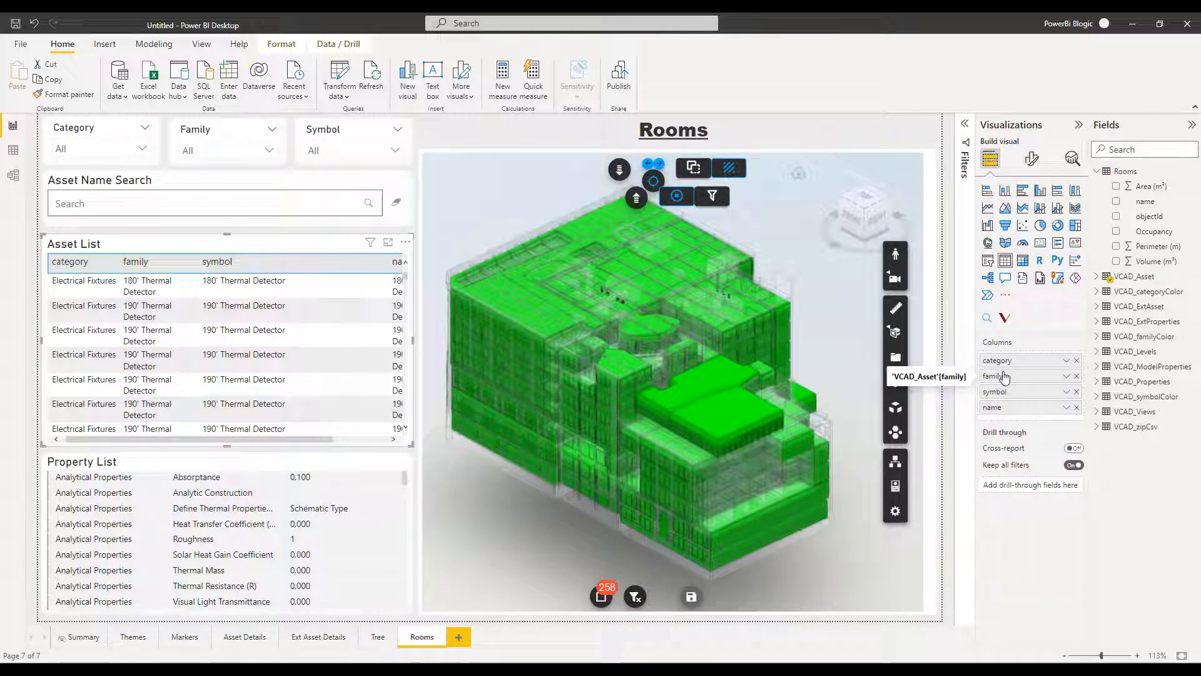
click(1076, 361)
click(1076, 361)
click(1077, 361)
click(1077, 361)
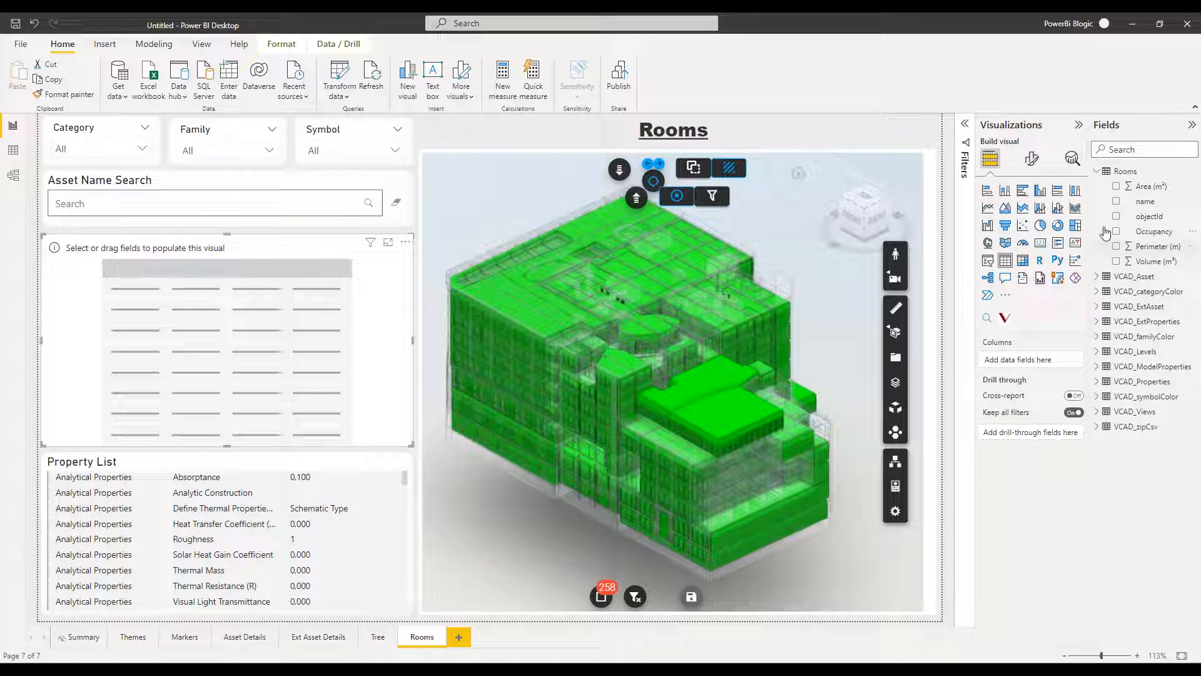
Step: Add name, Perimeter (m), Area (m²) and Volume (m³) from the Rooms table as columns of the Asset List table
click(1117, 202)
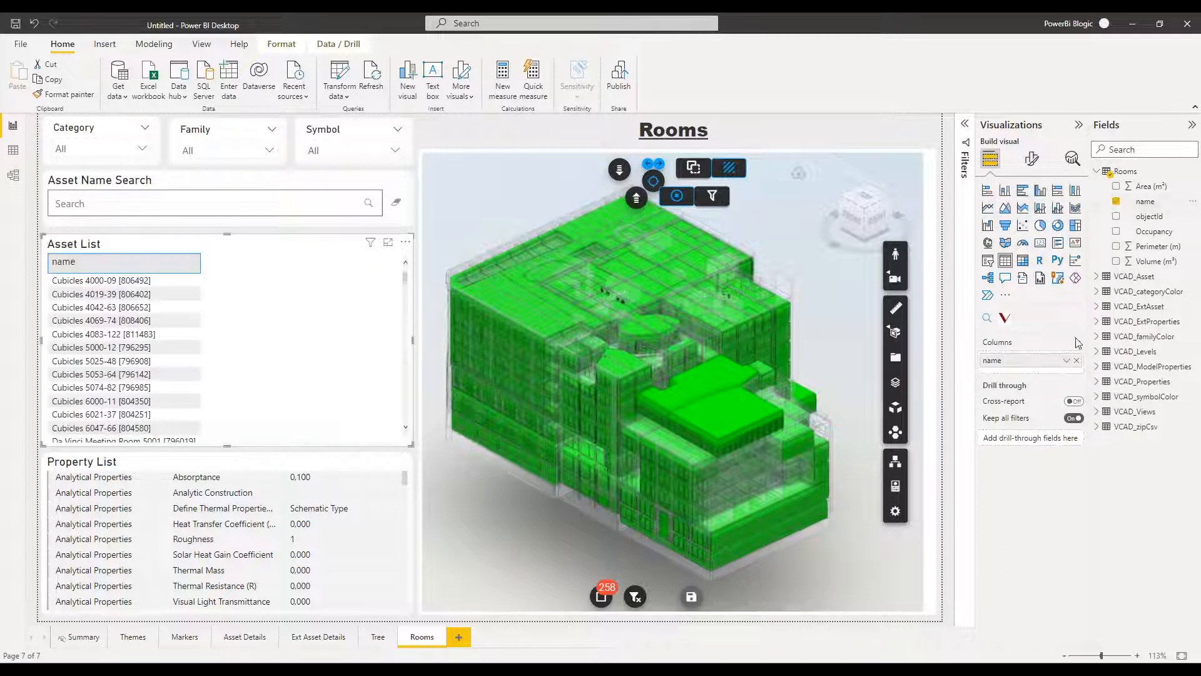
click(1116, 247)
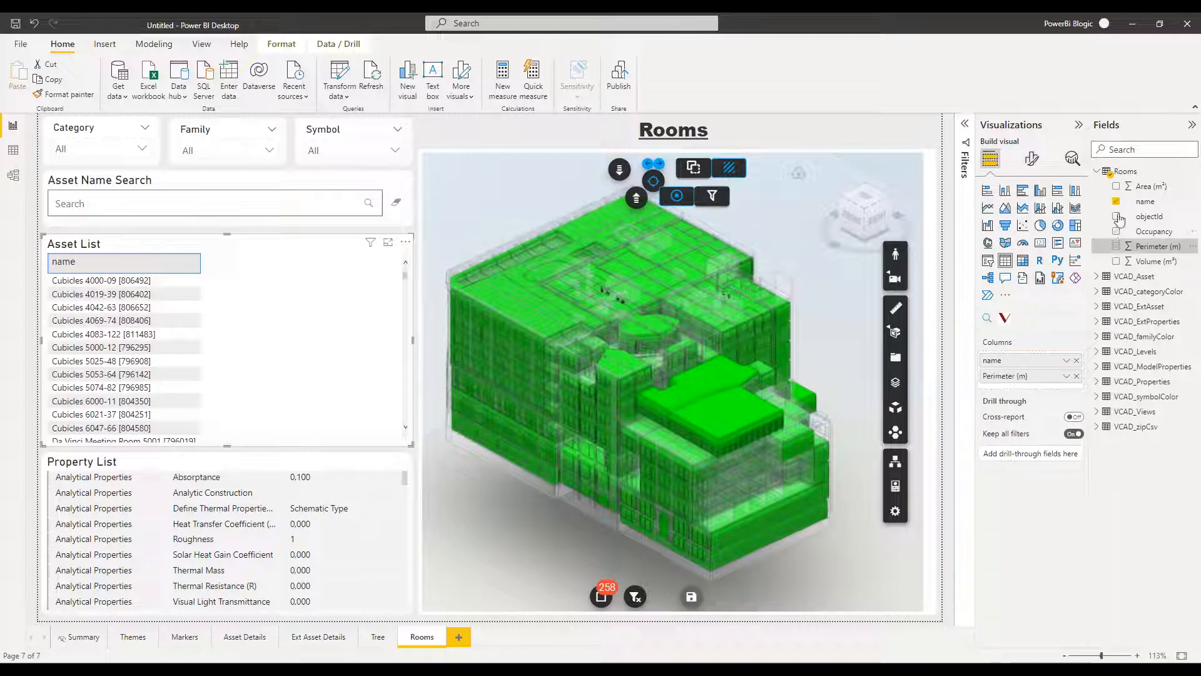
click(1115, 186)
click(1115, 261)
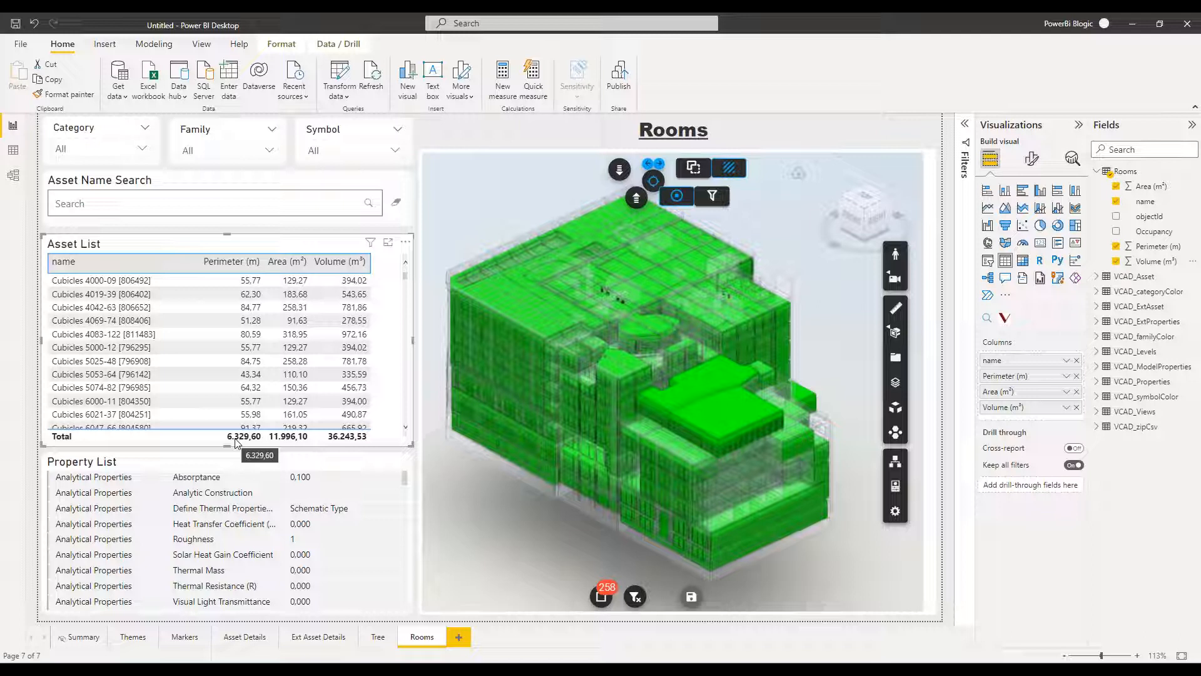
Step: In the model diagram, move the Rooms table beside VCAD_Levels and below VCAD_categoryColor
click(13, 176)
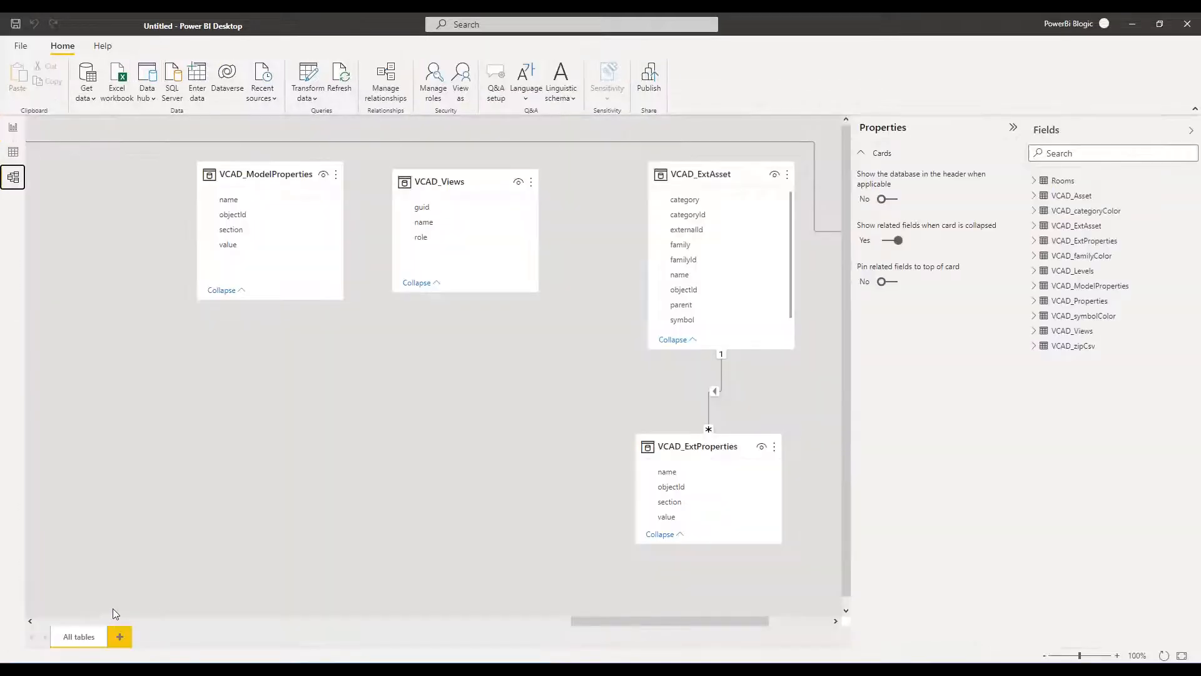
drag(580, 621, 647, 620)
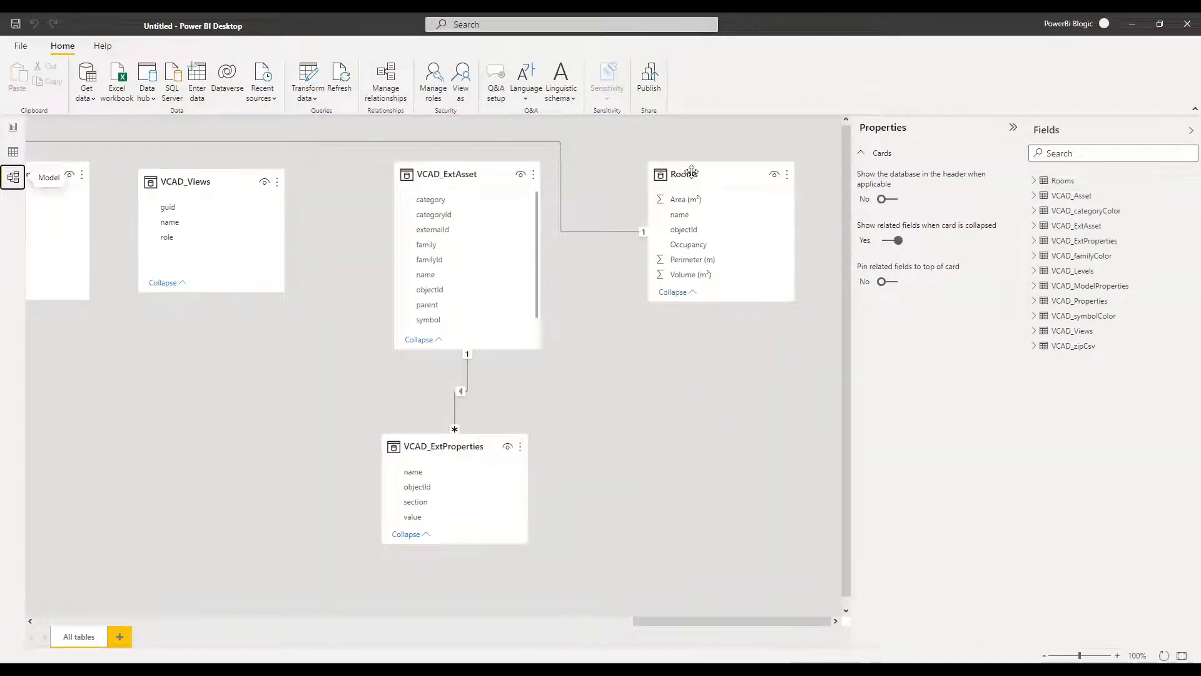
drag(723, 176, 131, 317)
scroll(375, 453, down, 3)
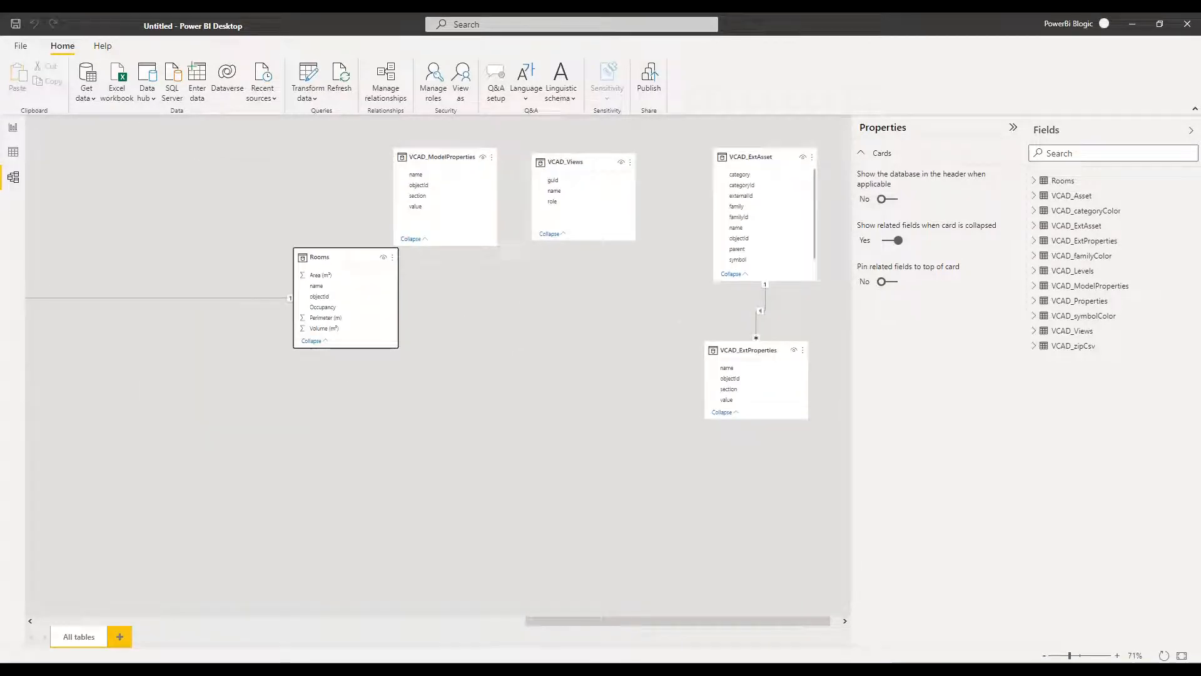
drag(344, 256, 80, 256)
scroll(429, 499, left, 5)
scroll(428, 497, left, 5)
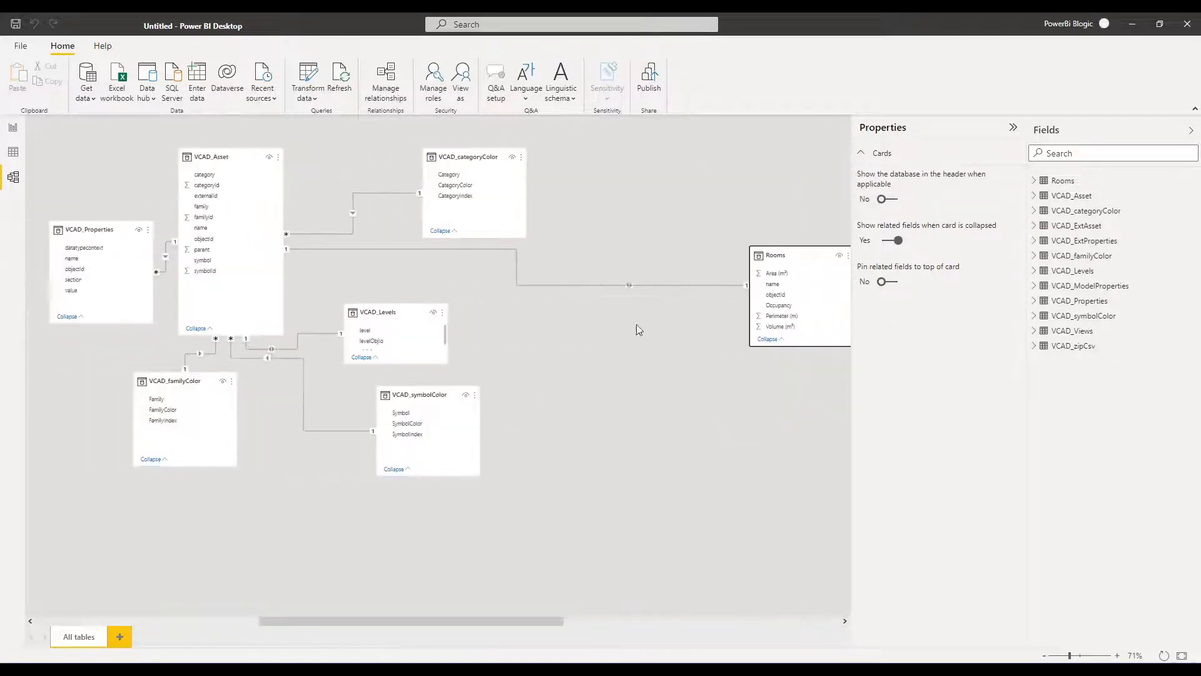
drag(795, 257, 546, 256)
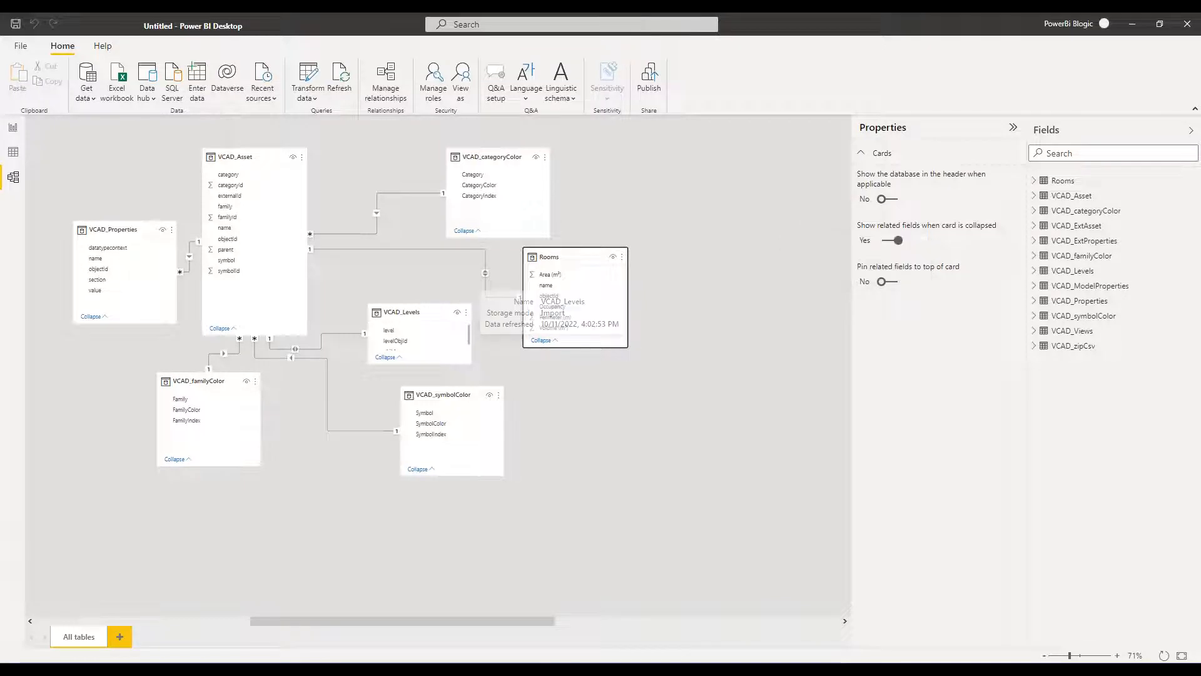
Step: Replace the VCAD_Asset to Rooms relationship with one linking objId in VCAD_Levels to objectId in Rooms
scroll(464, 290, up, 1)
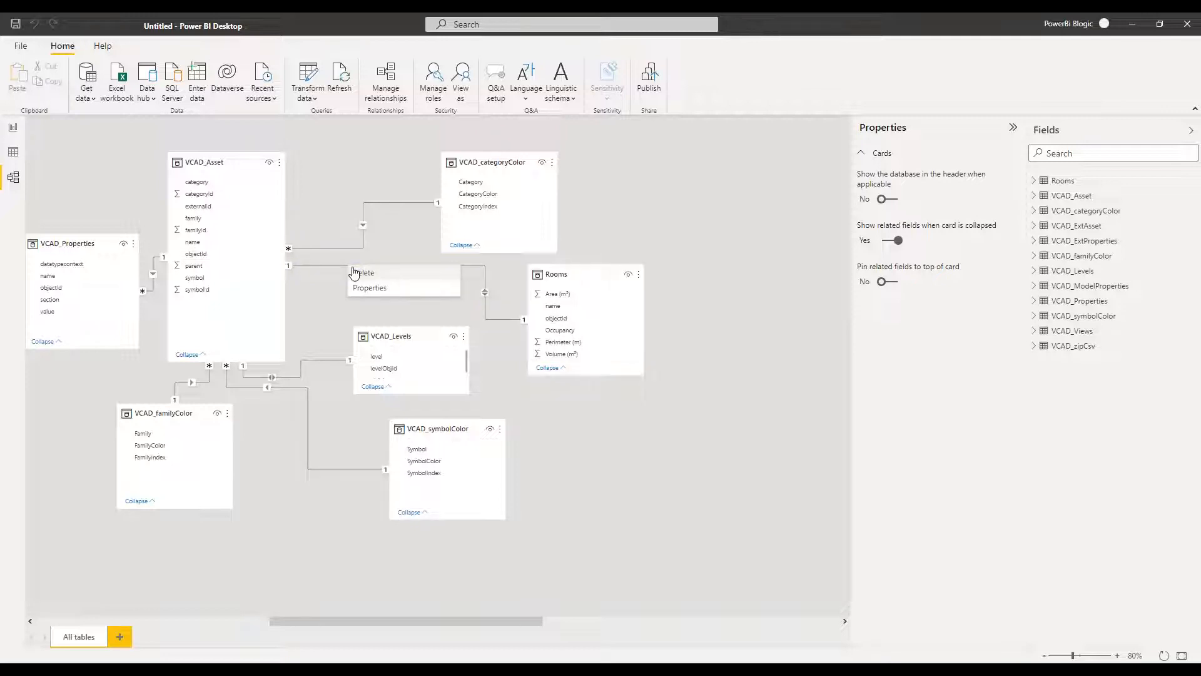
click(668, 370)
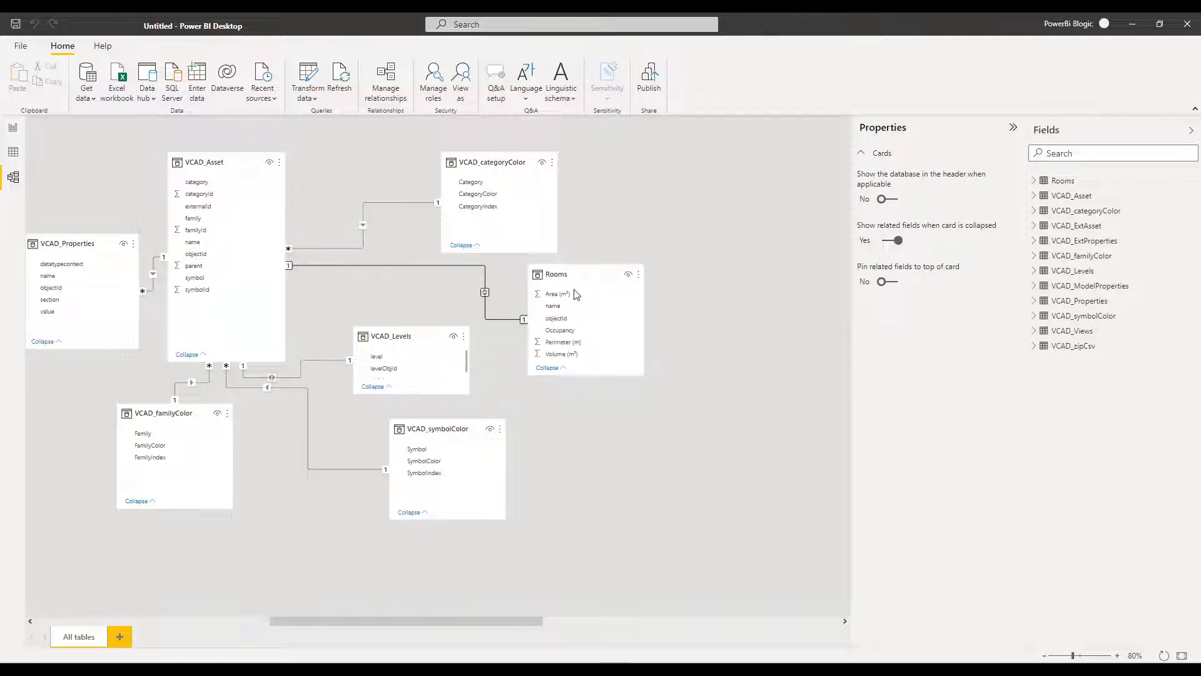
drag(404, 336, 411, 283)
drag(582, 274, 647, 192)
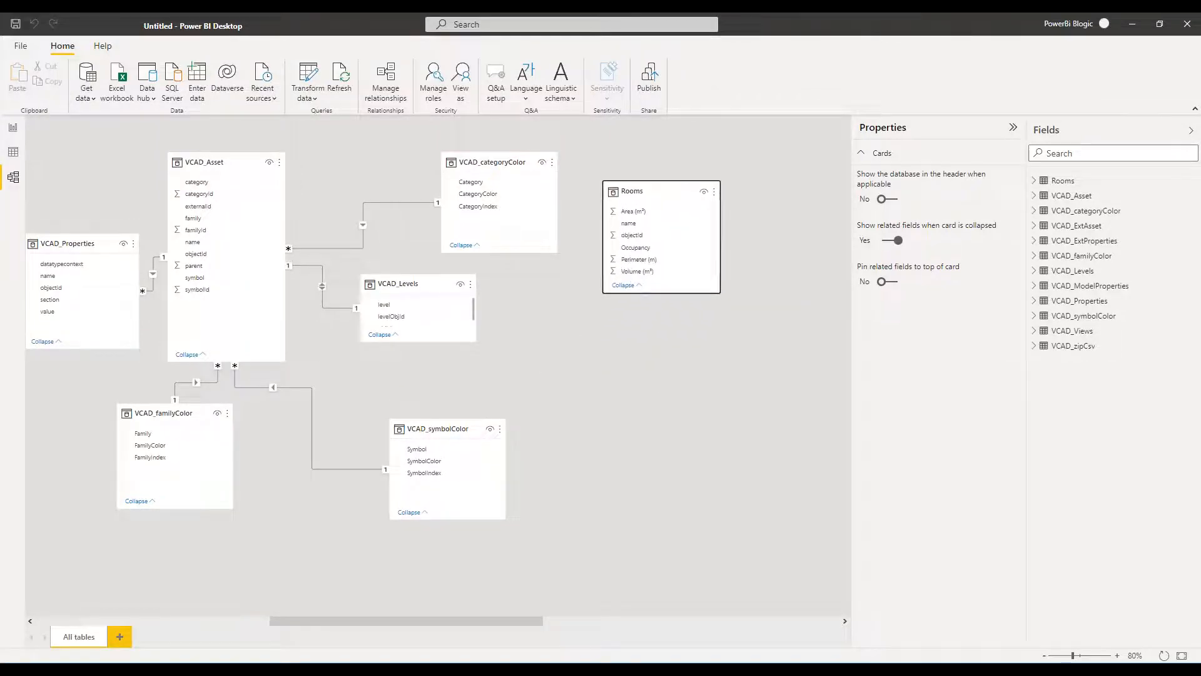
drag(423, 343, 628, 238)
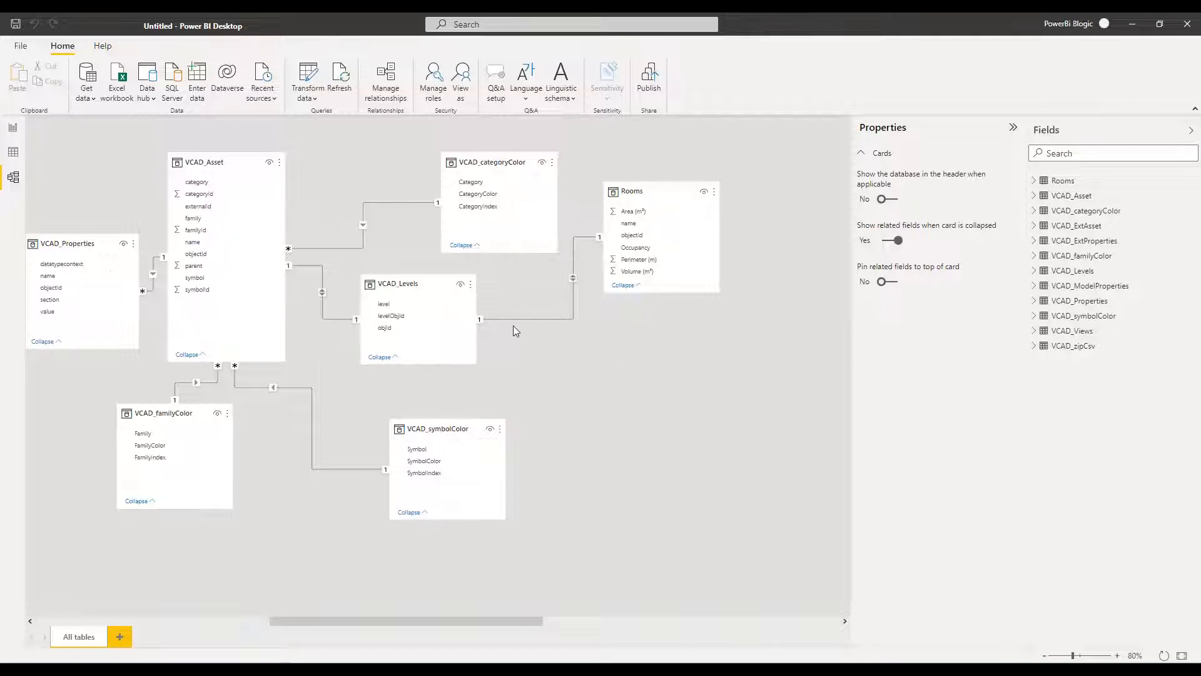
Step: Delete the Asset Name Search visual from the Rooms report page and extend the Asset List table upward into the freed space
click(13, 127)
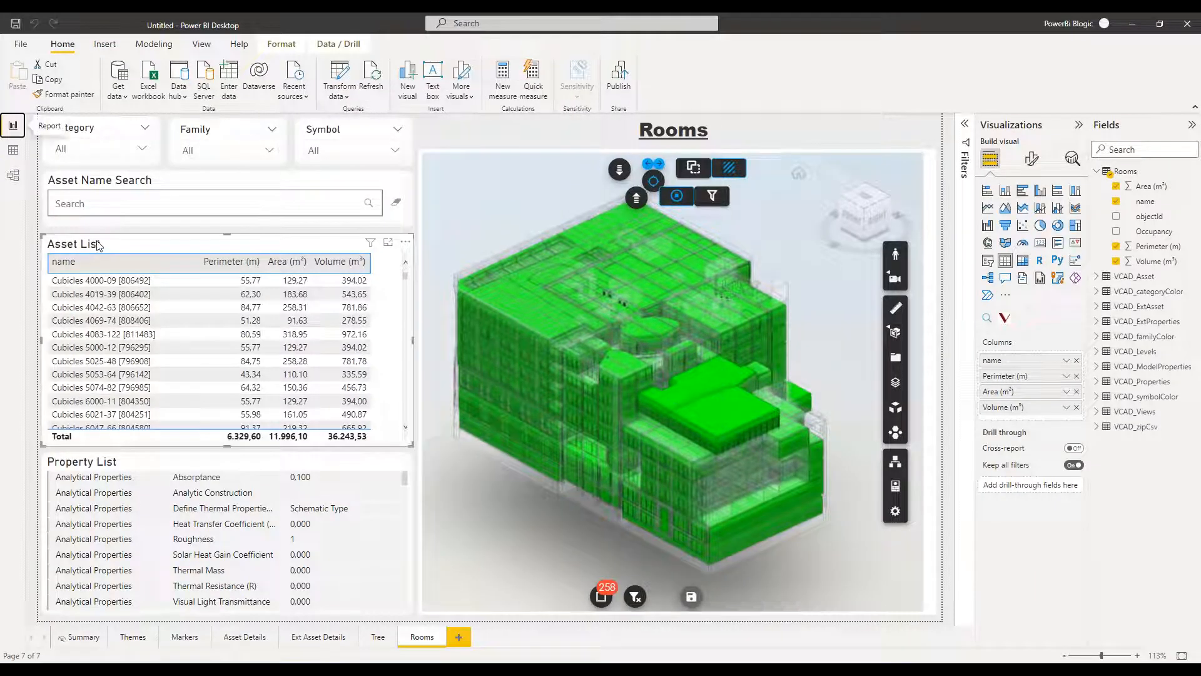
click(224, 179)
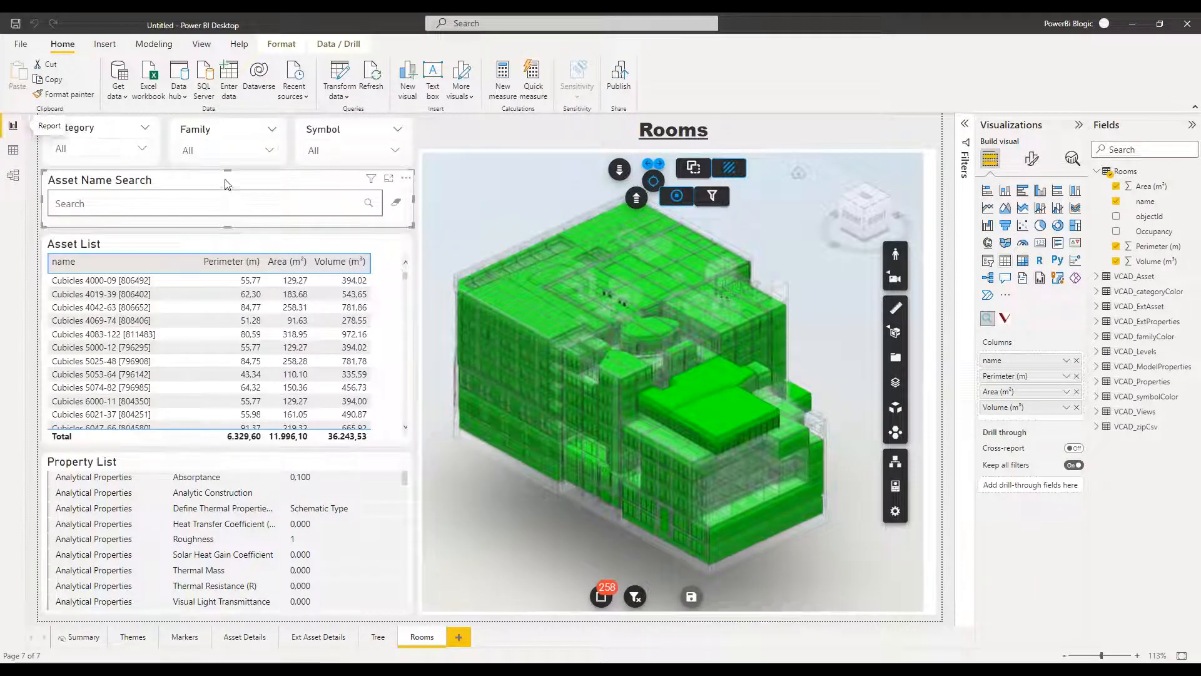
key(Delete)
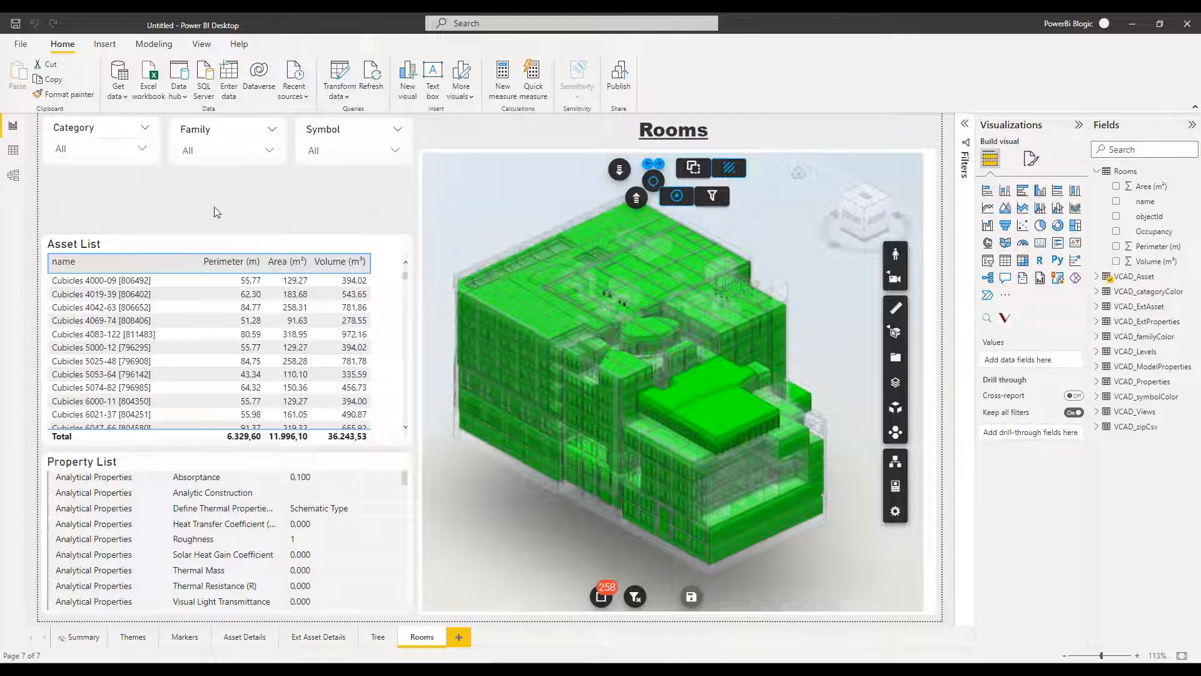
click(201, 243)
drag(226, 234, 216, 183)
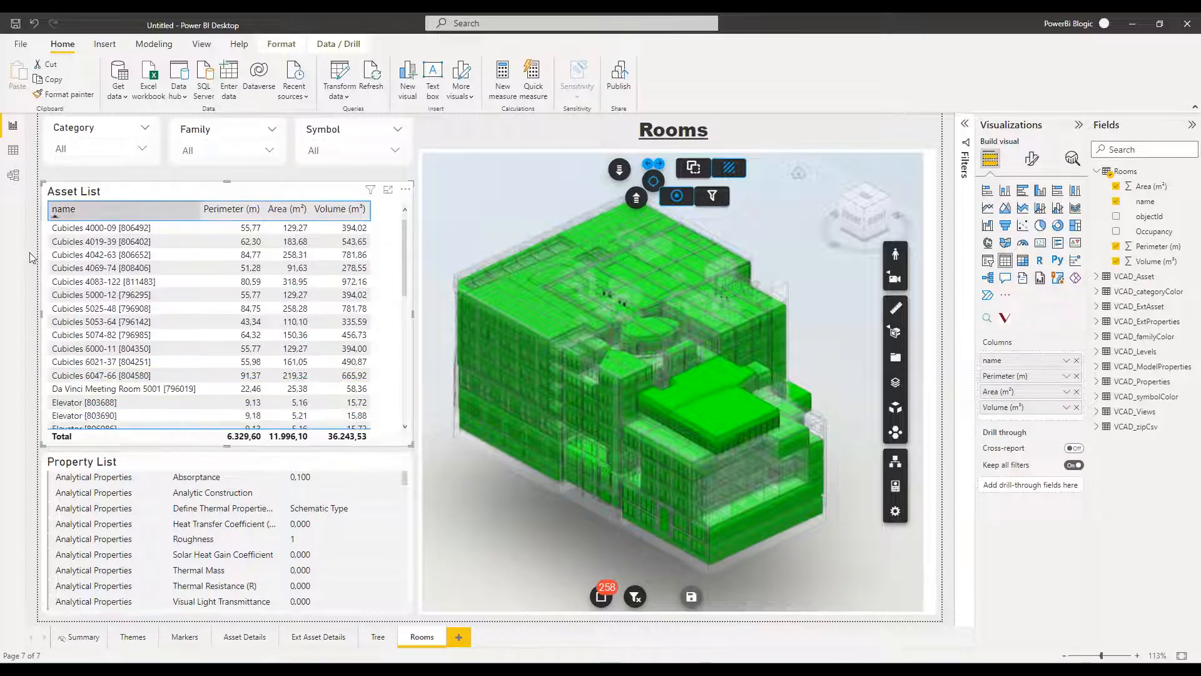
Step: Replace the Category slicer's field with level from VCAD_Levels, and extend the Asset List table slightly upward
click(110, 132)
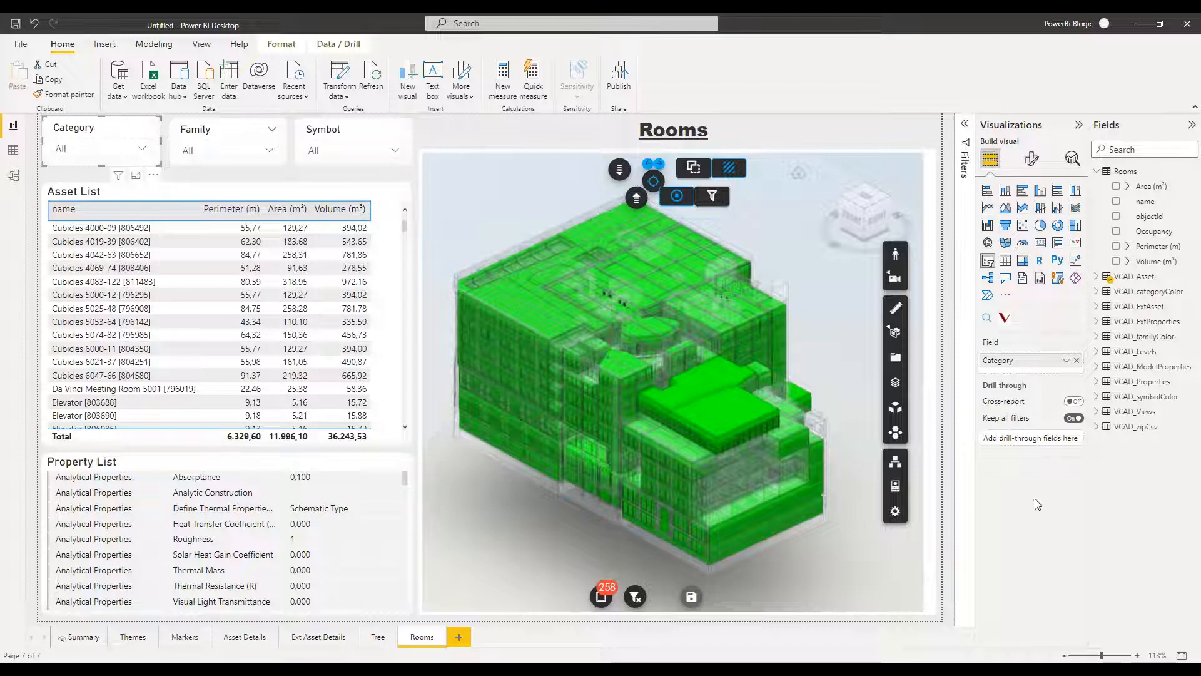
click(1077, 360)
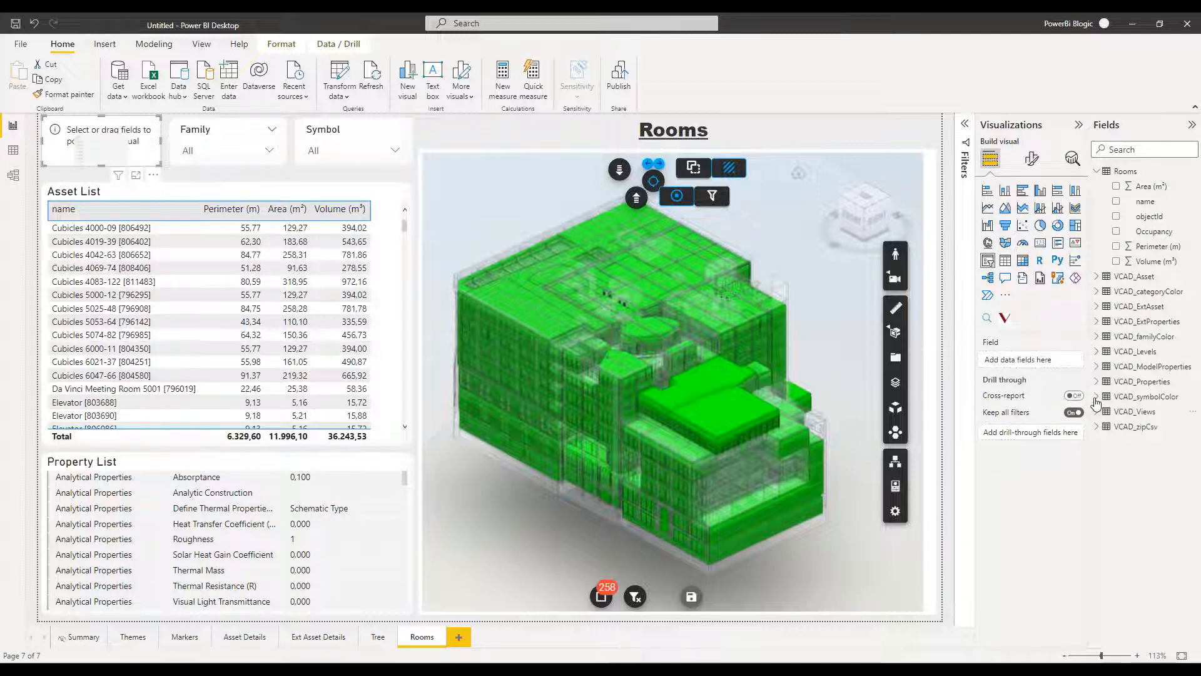
click(1097, 351)
drag(1143, 367, 1017, 363)
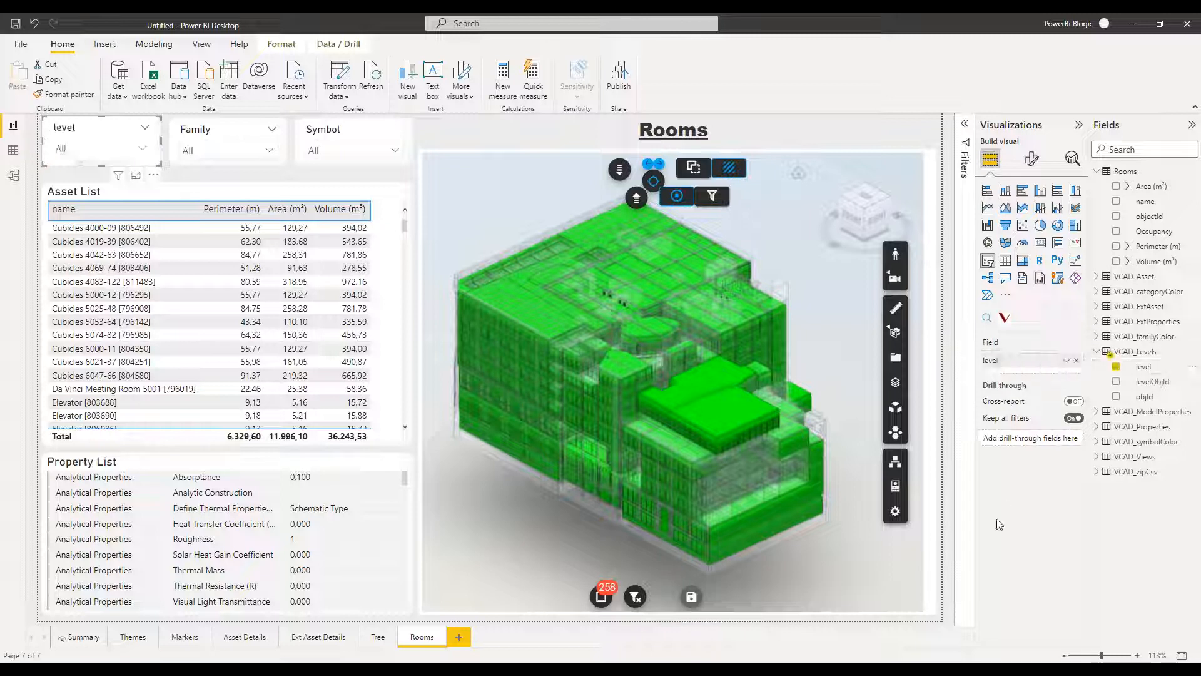
click(189, 189)
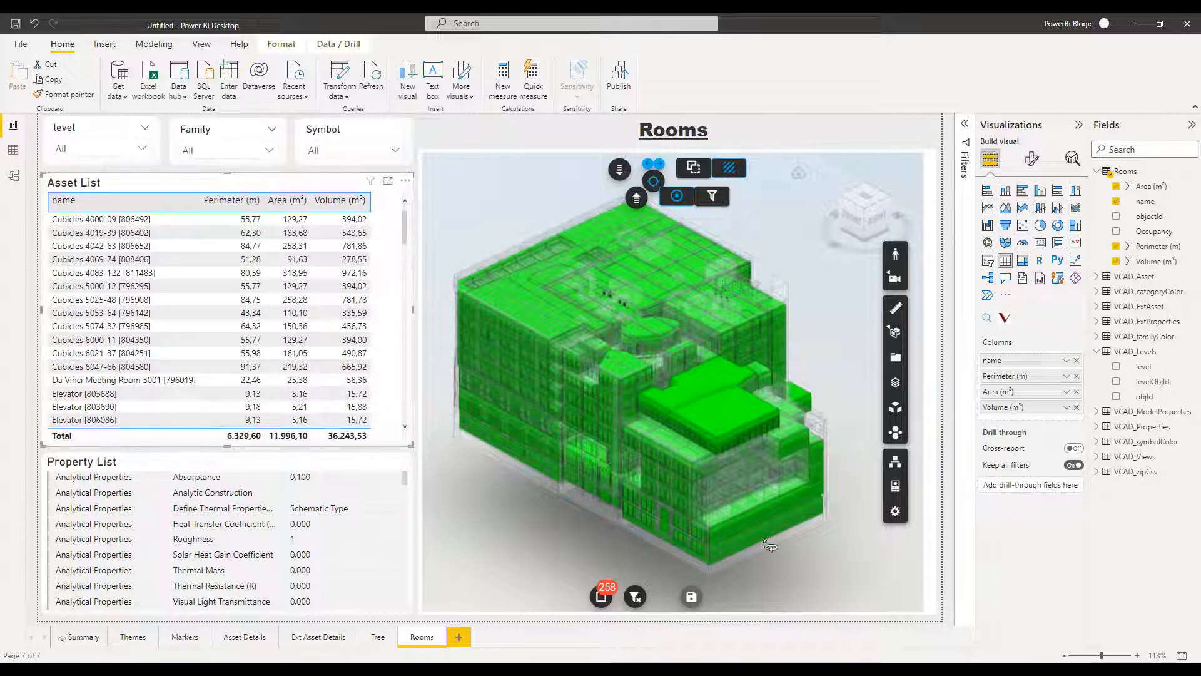
Step: Delete the Family slicer and widen the level slicer into the freed space
click(143, 154)
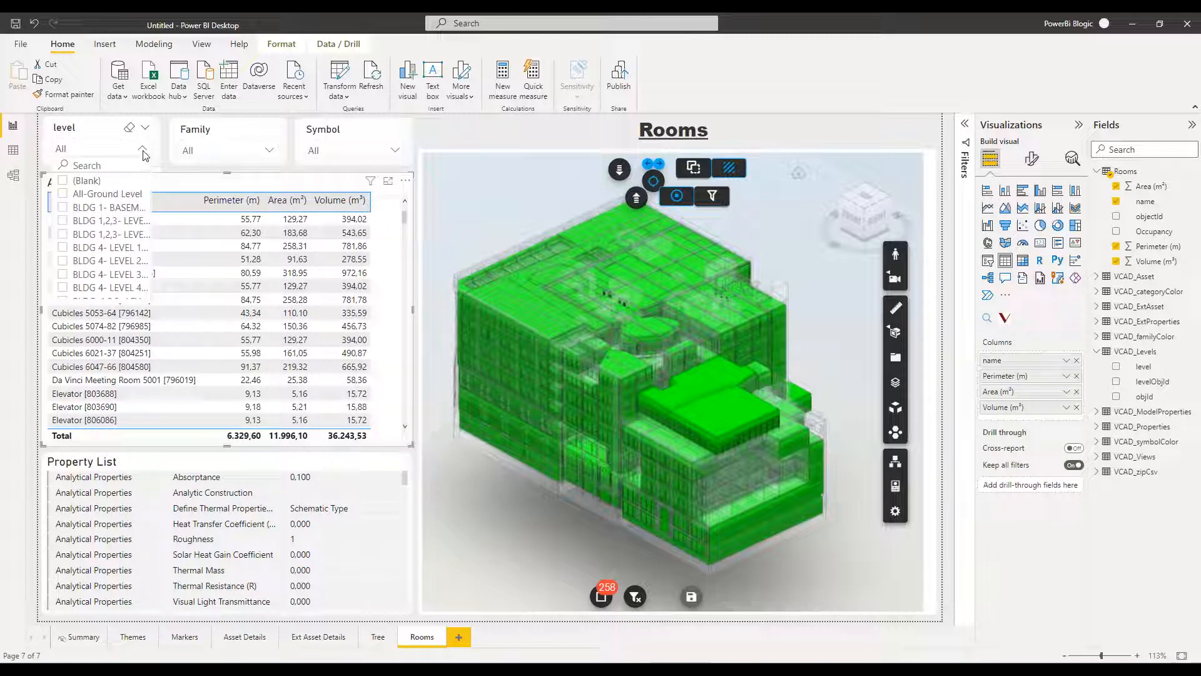
click(143, 154)
click(250, 129)
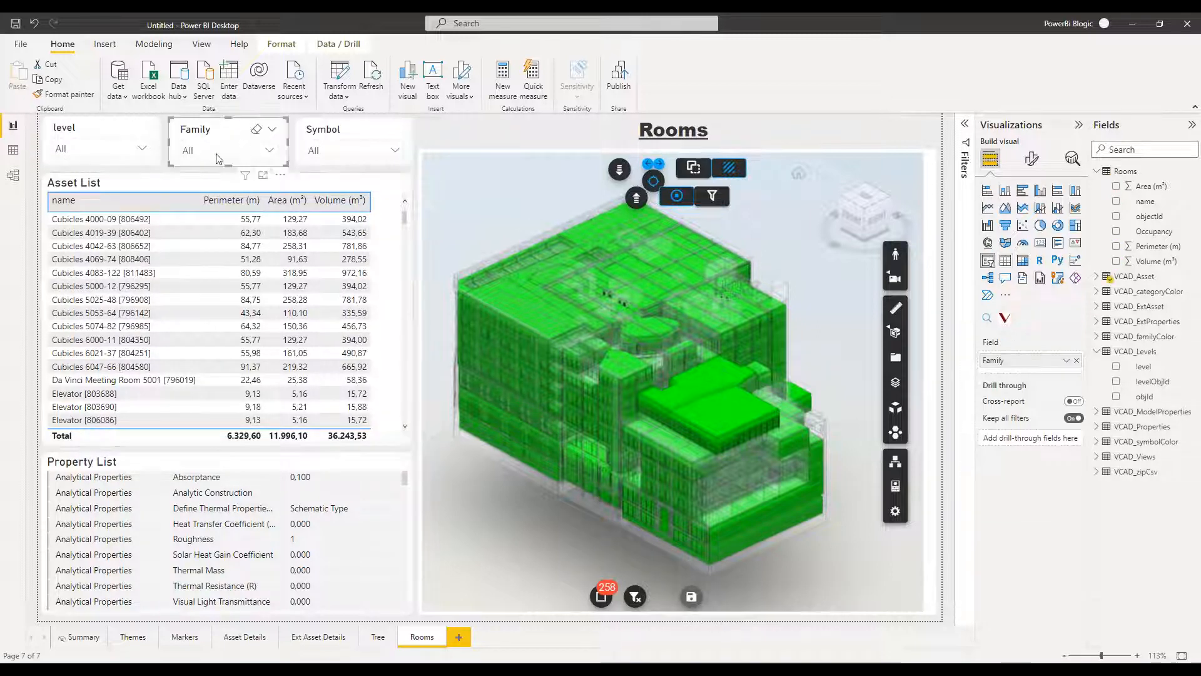
key(Delete)
click(162, 140)
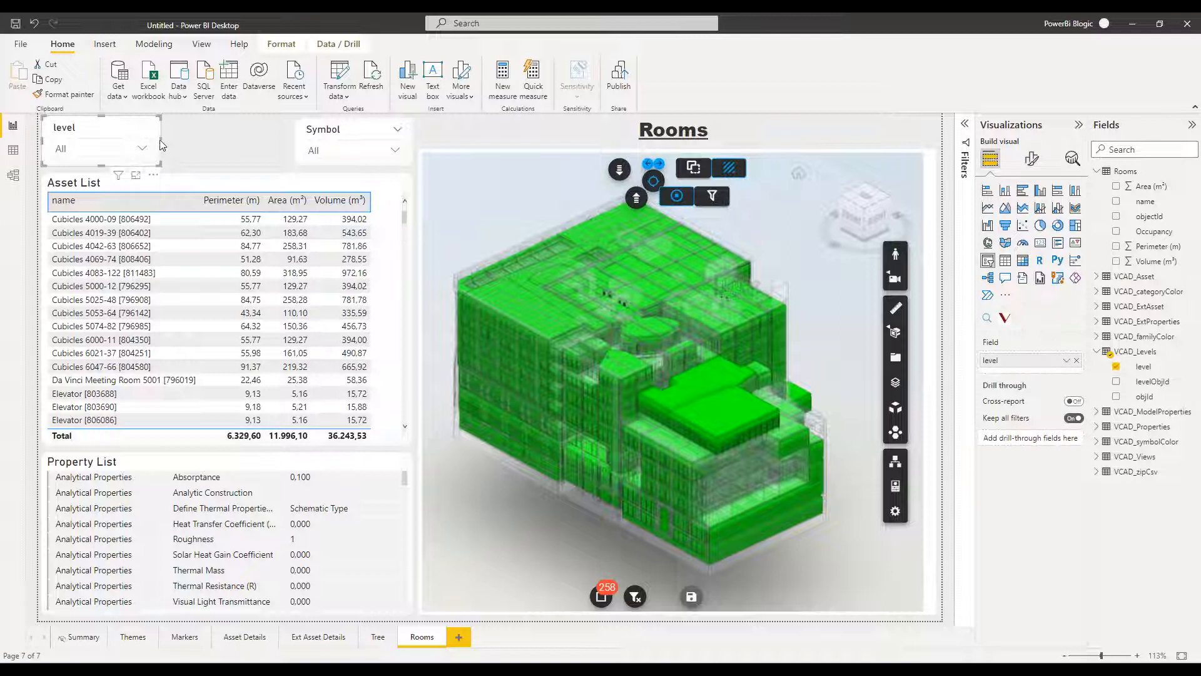
drag(163, 139, 216, 137)
Step: Filter the level slicer to BLDG. 1,2,3- LEVEL 4 FLR. FIN. and BLDG. 1,2,3- LEVEL 6 FLR. FIN
click(197, 148)
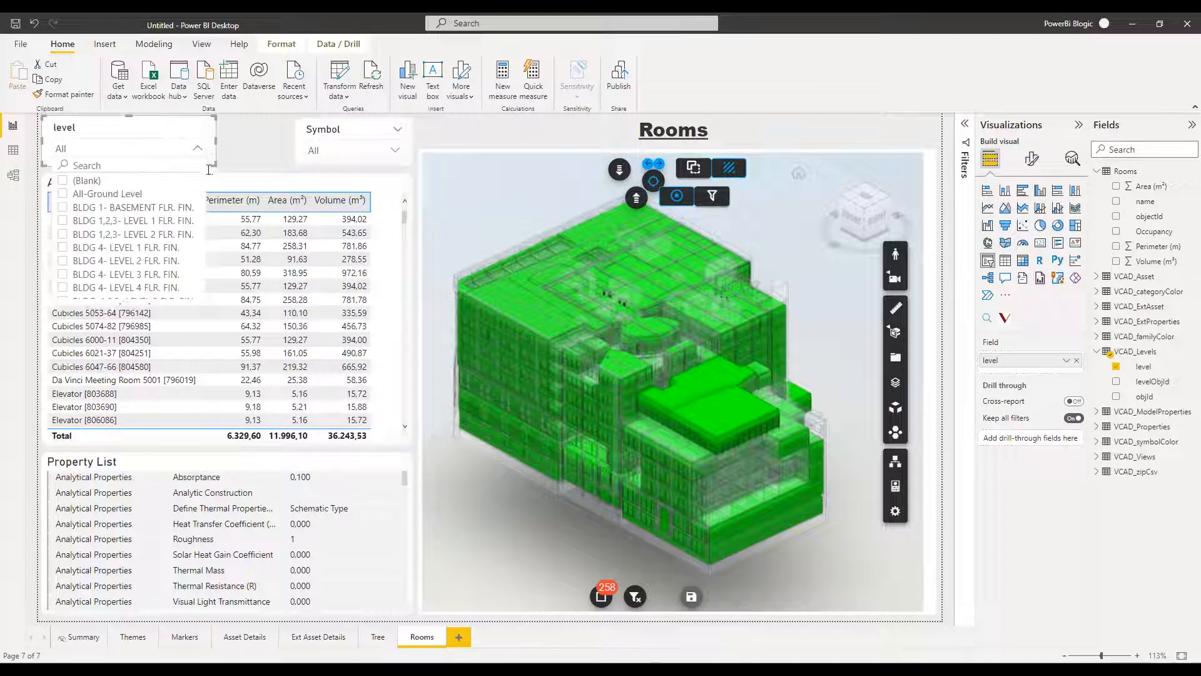
scroll(97, 272, down, 4)
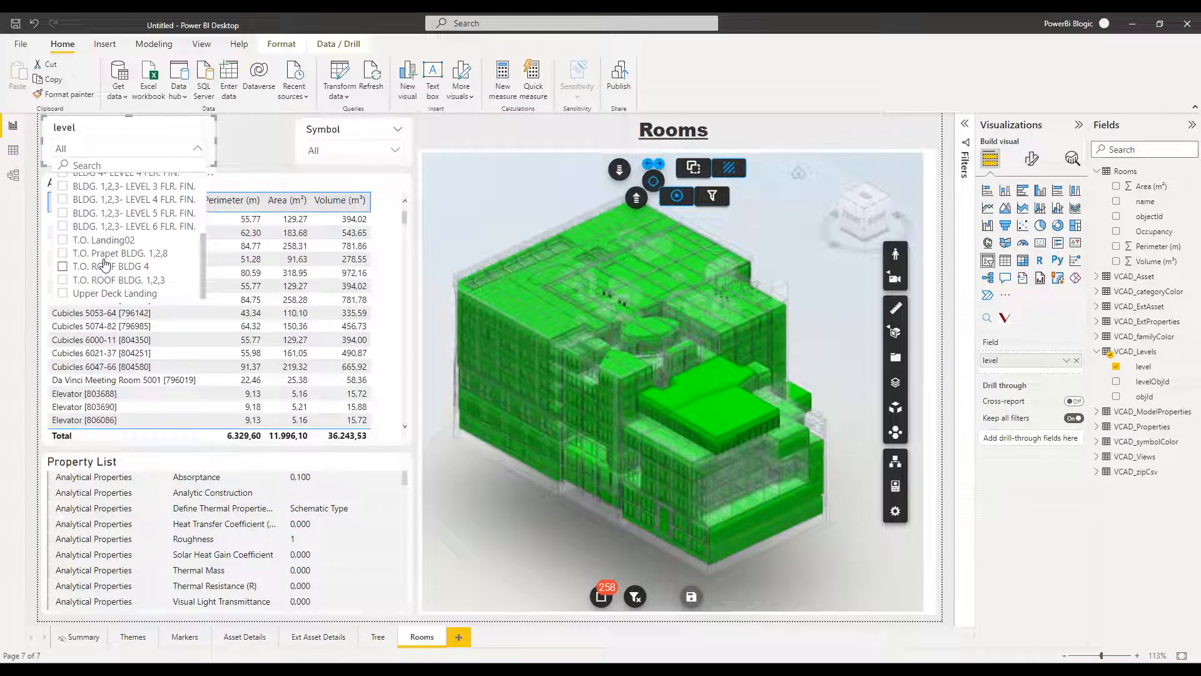
click(61, 229)
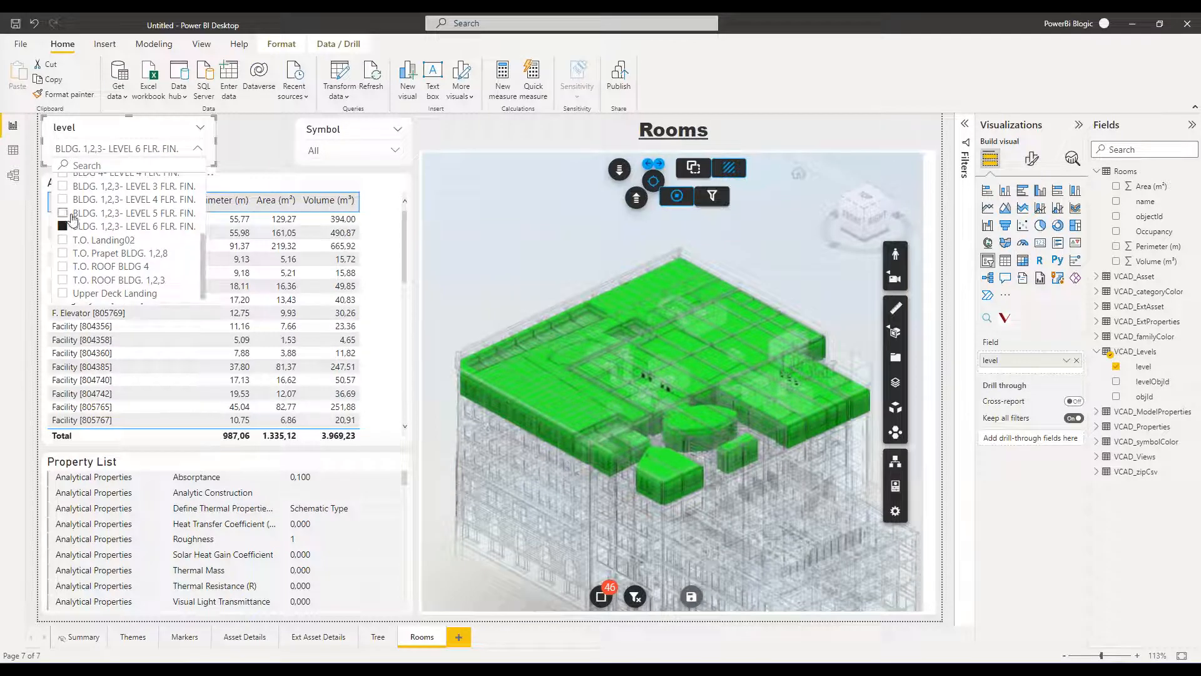
click(63, 213)
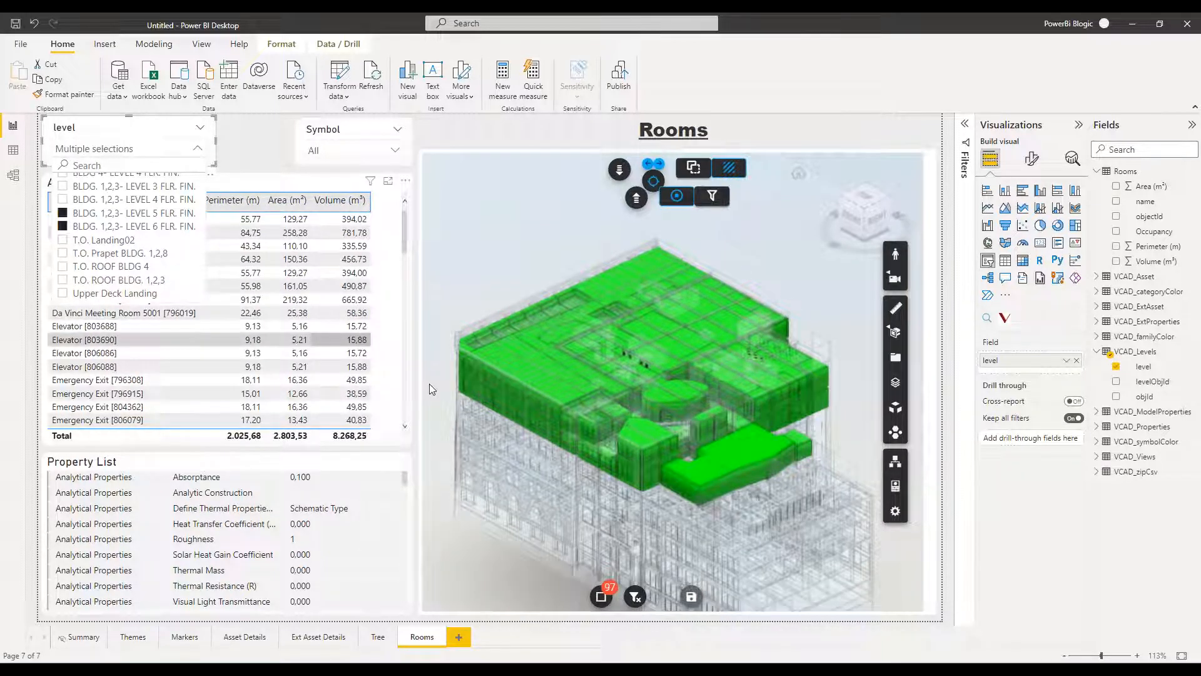
drag(616, 506, 653, 507)
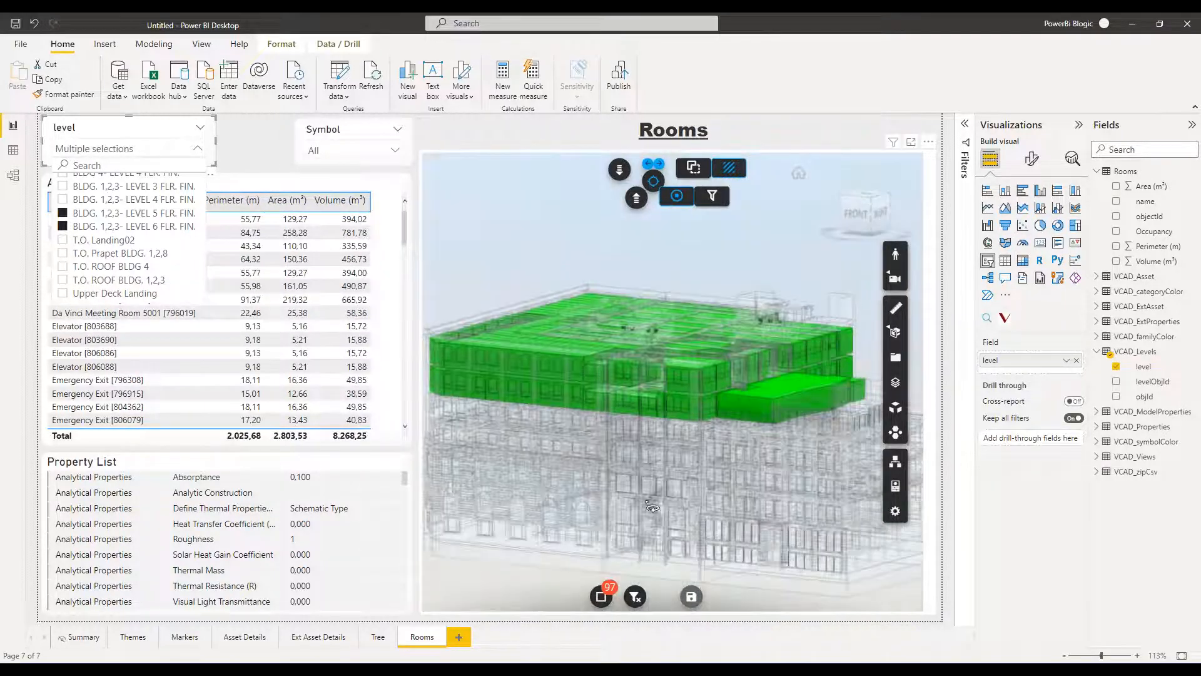
click(62, 213)
click(63, 199)
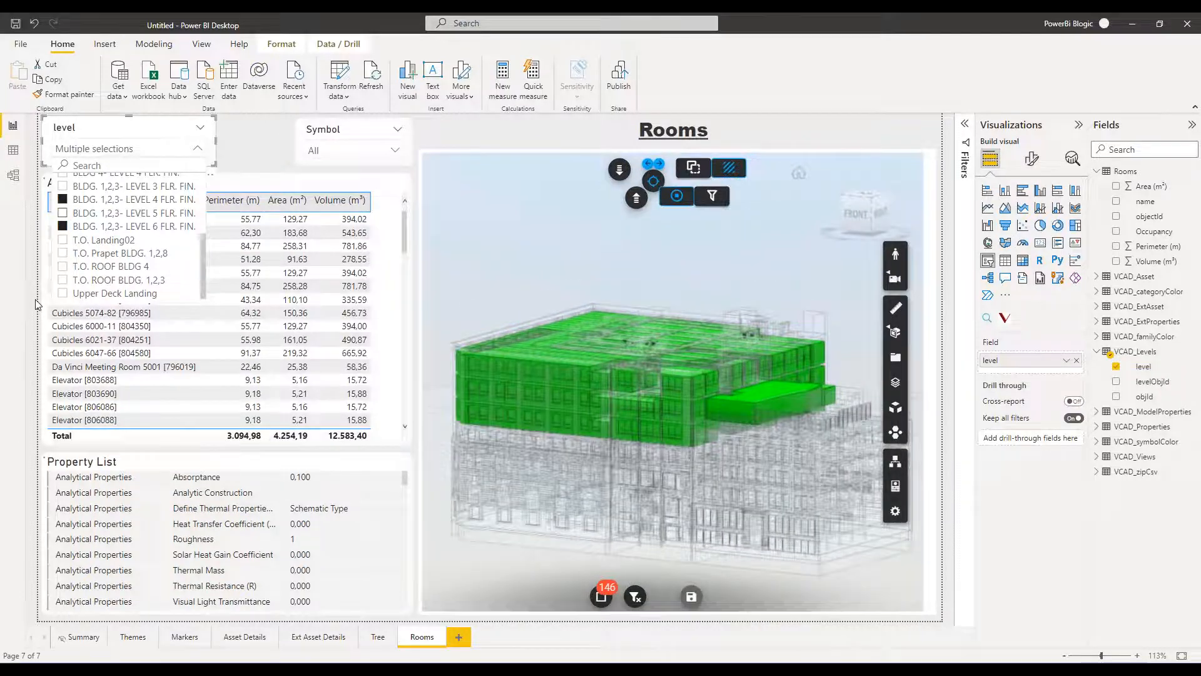
Step: Isolate the filtered rooms in the 3D viewer instead of ghosting the rest of the building, and collapse the level list
click(699, 171)
drag(509, 498, 554, 506)
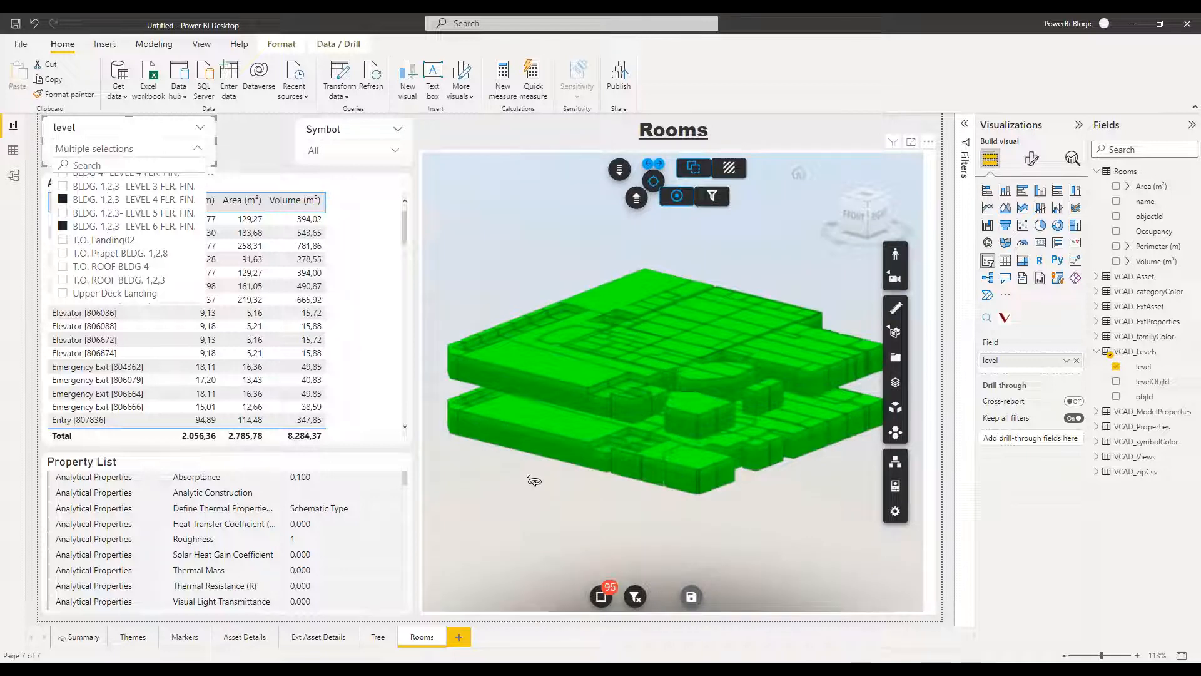
click(199, 150)
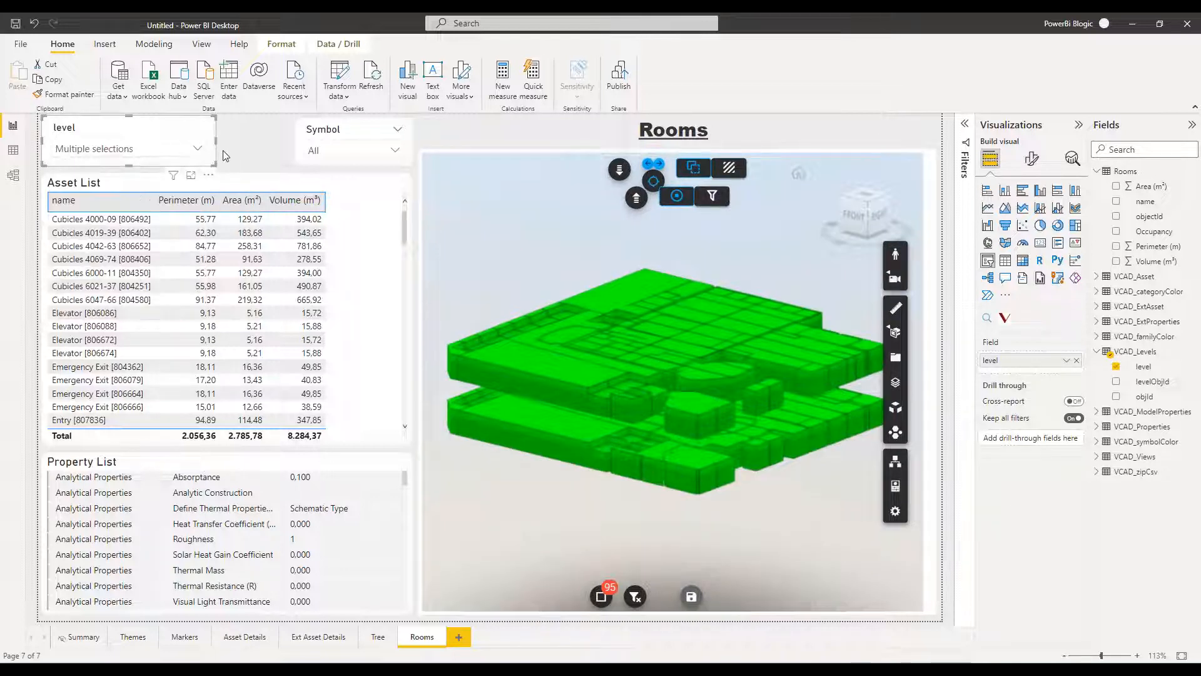
Step: Replace the Symbol slicer's field with Occupancy from the Rooms table and widen the slicer toward the level slicer
click(287, 170)
click(332, 130)
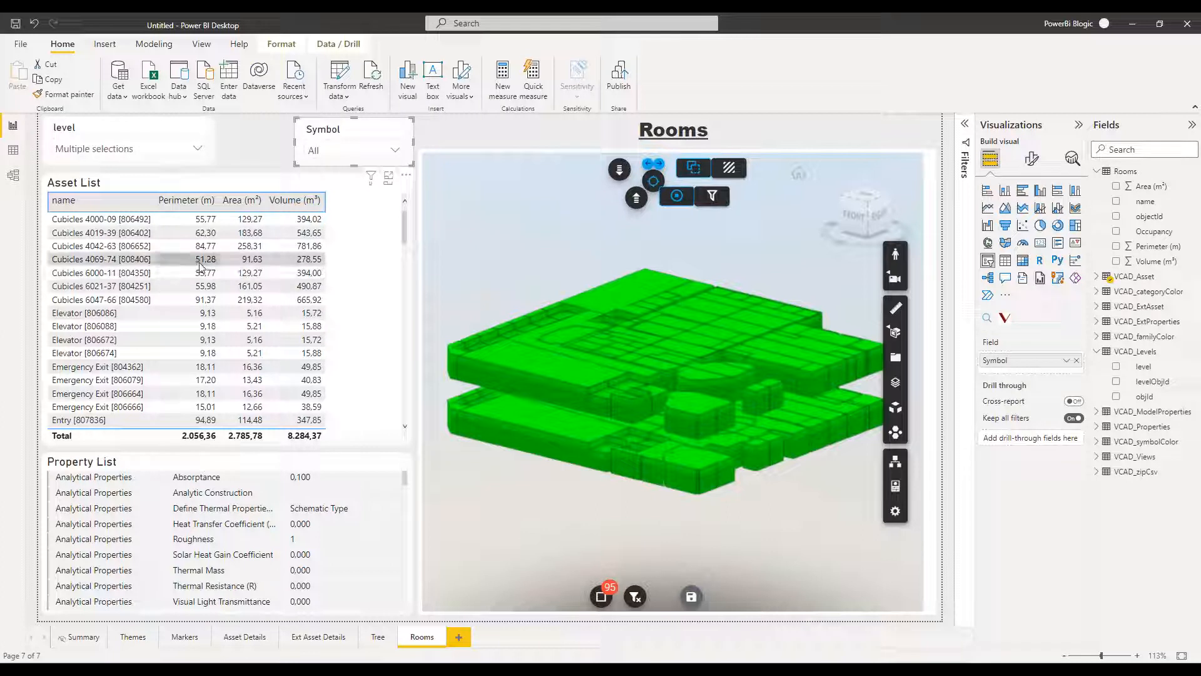
click(1075, 360)
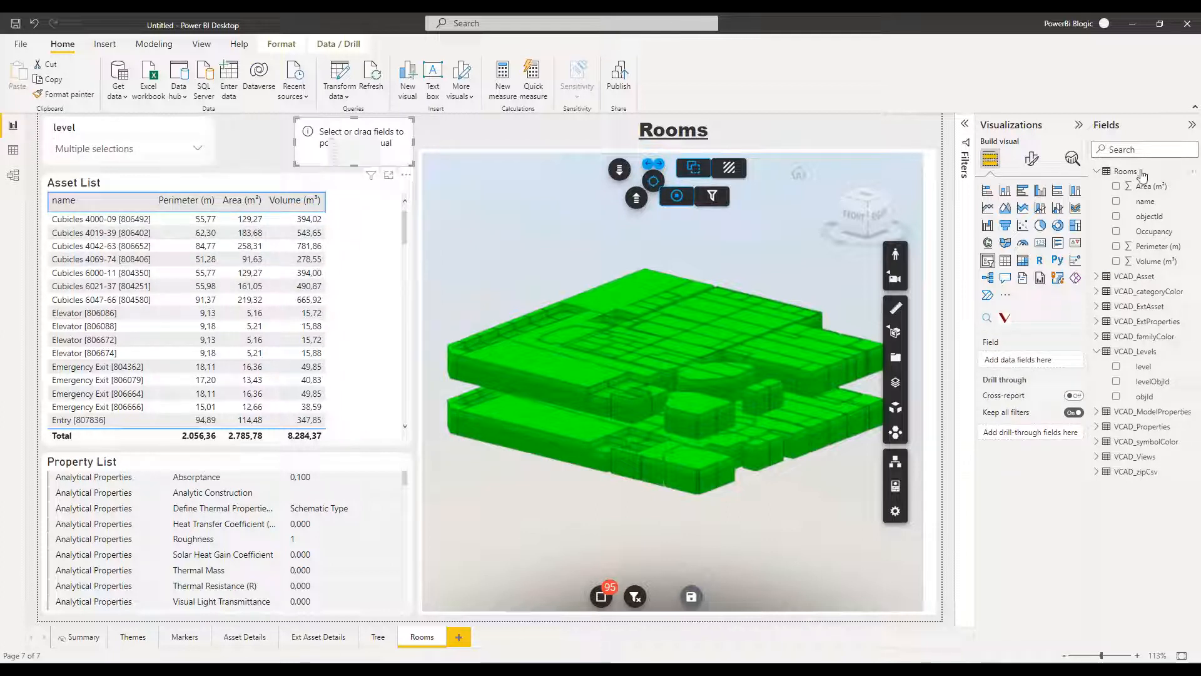
drag(1142, 231, 1020, 363)
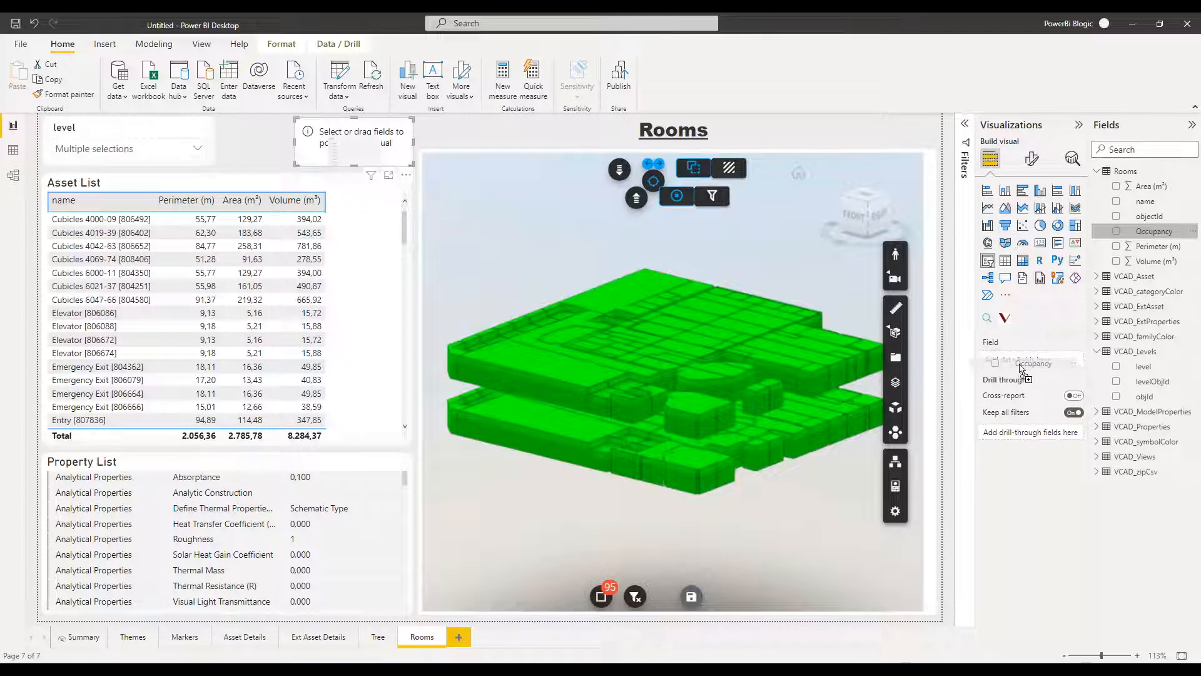
drag(295, 142, 227, 143)
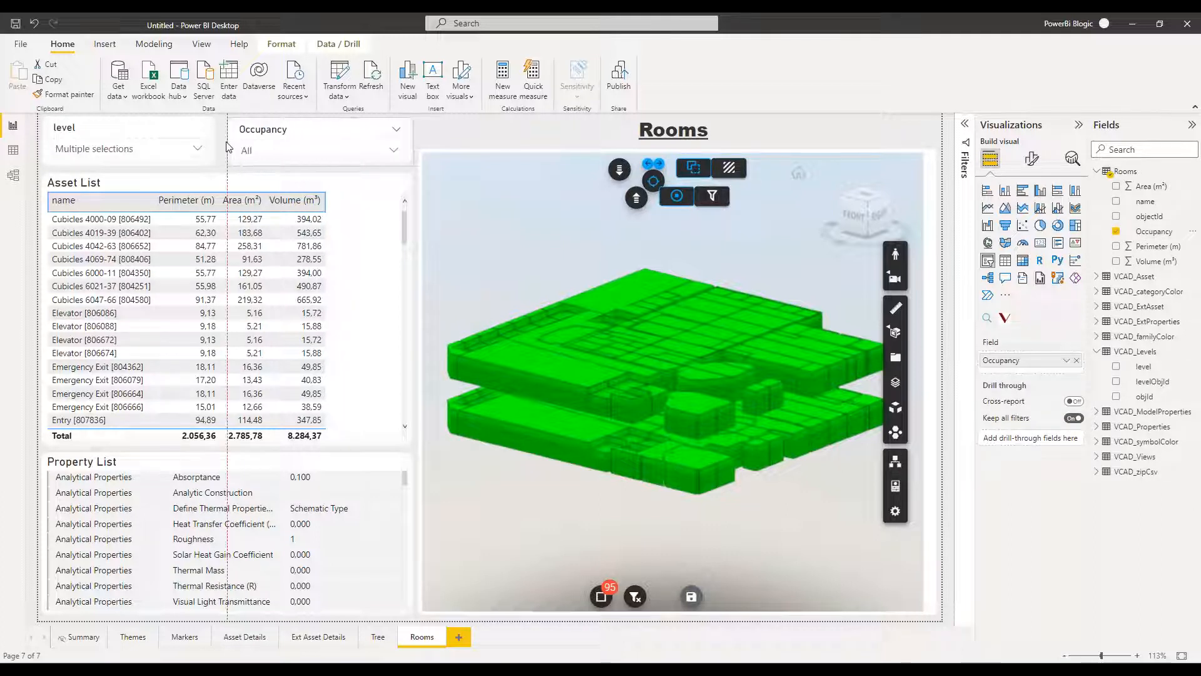
Step: Filter the Occupancy slicer to Office and inspect the matching rooms in the 3D model
click(392, 150)
scroll(375, 189, down, 1)
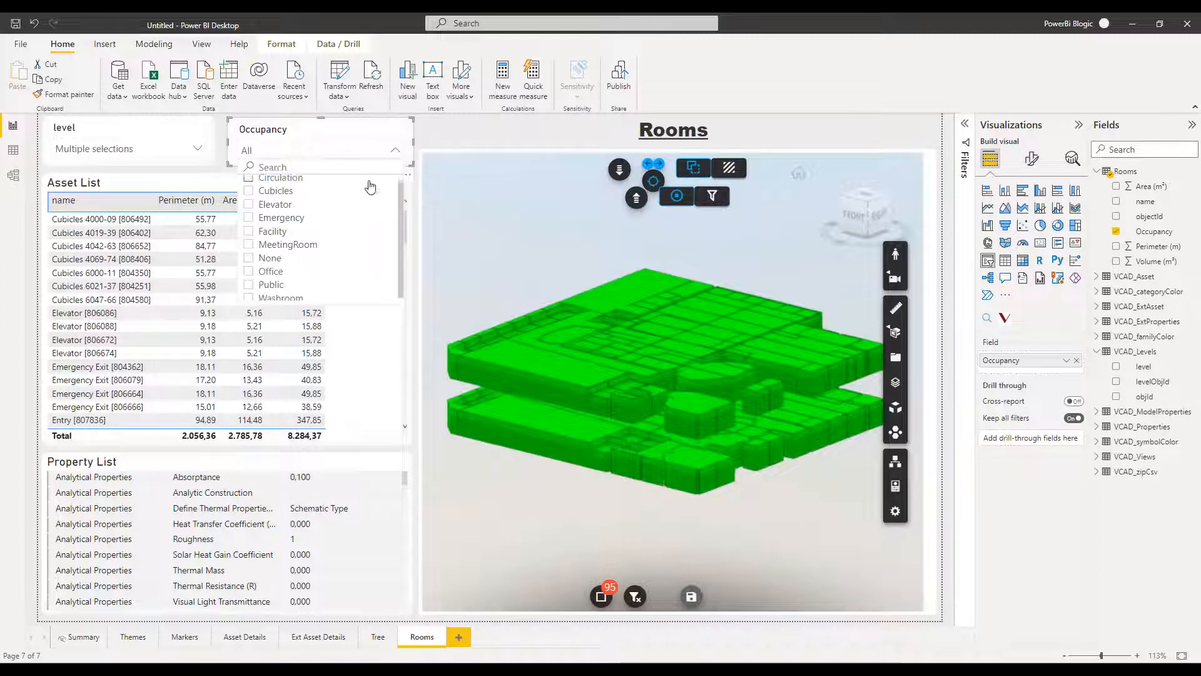
click(248, 268)
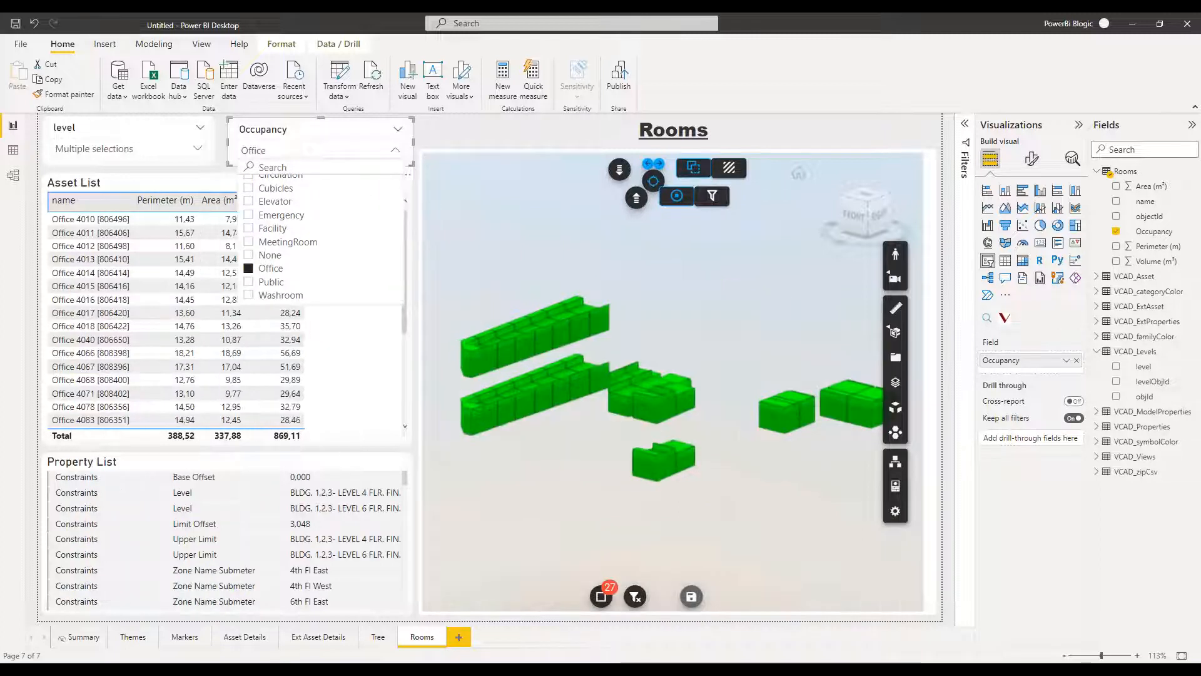
drag(633, 496, 571, 498)
drag(521, 495, 499, 553)
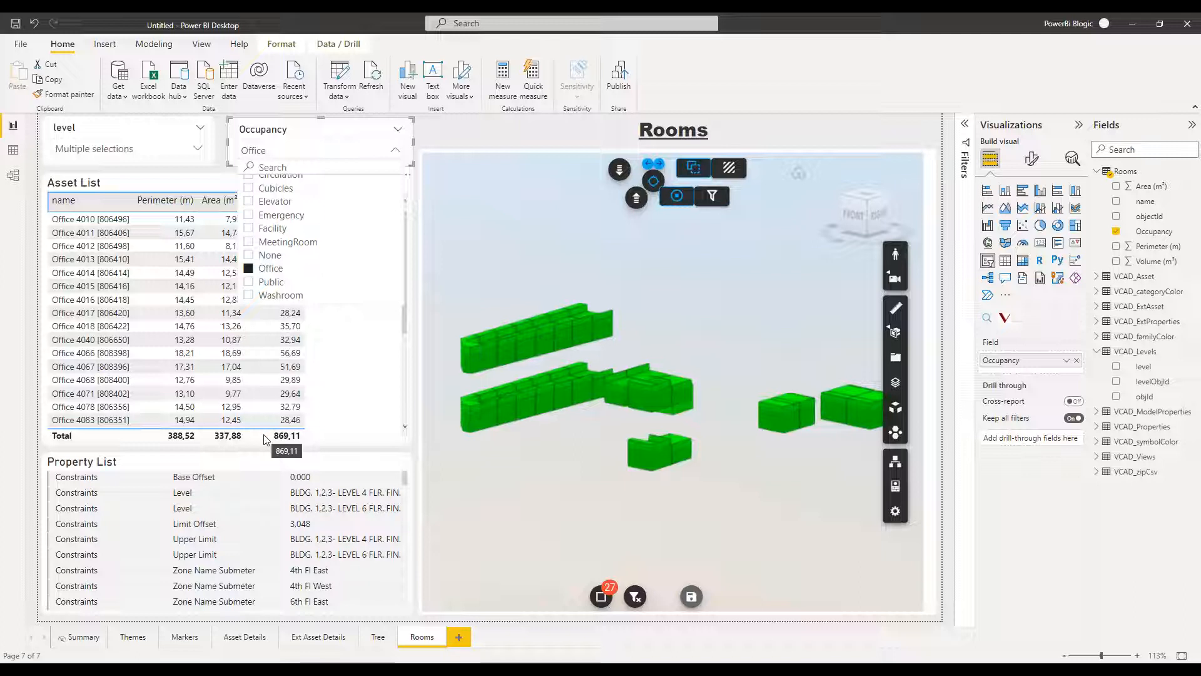
Step: Switch the Occupancy filter to Cubicles and collapse its list
scroll(303, 242, up, 1)
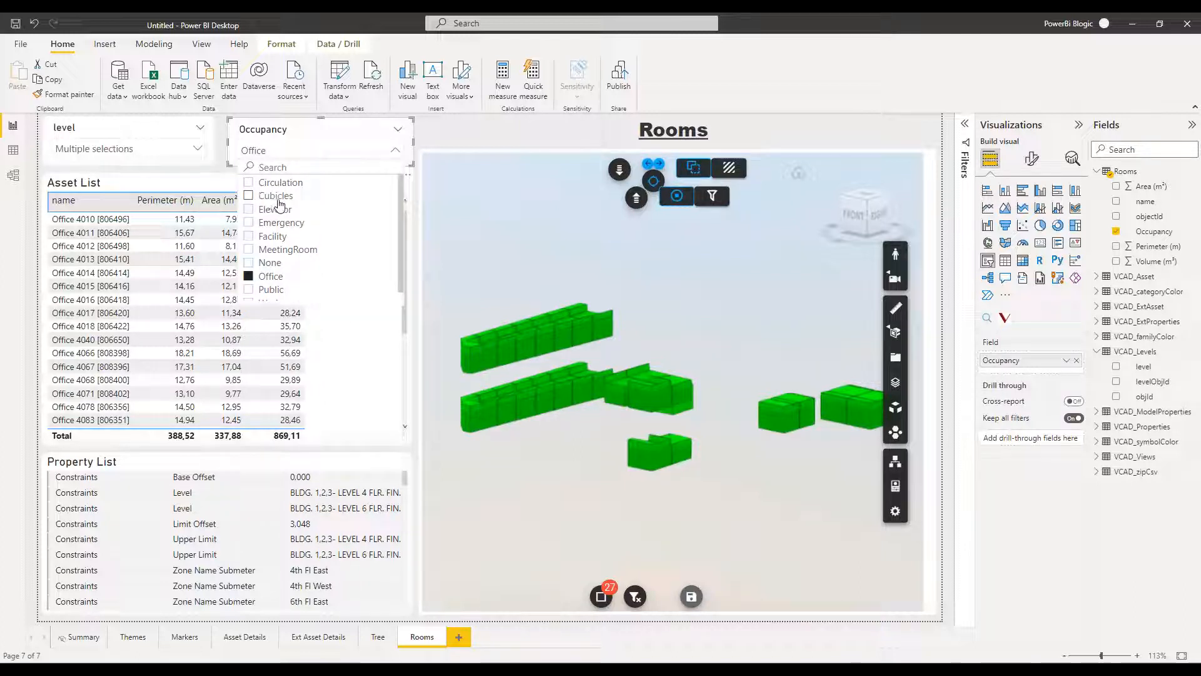
click(249, 197)
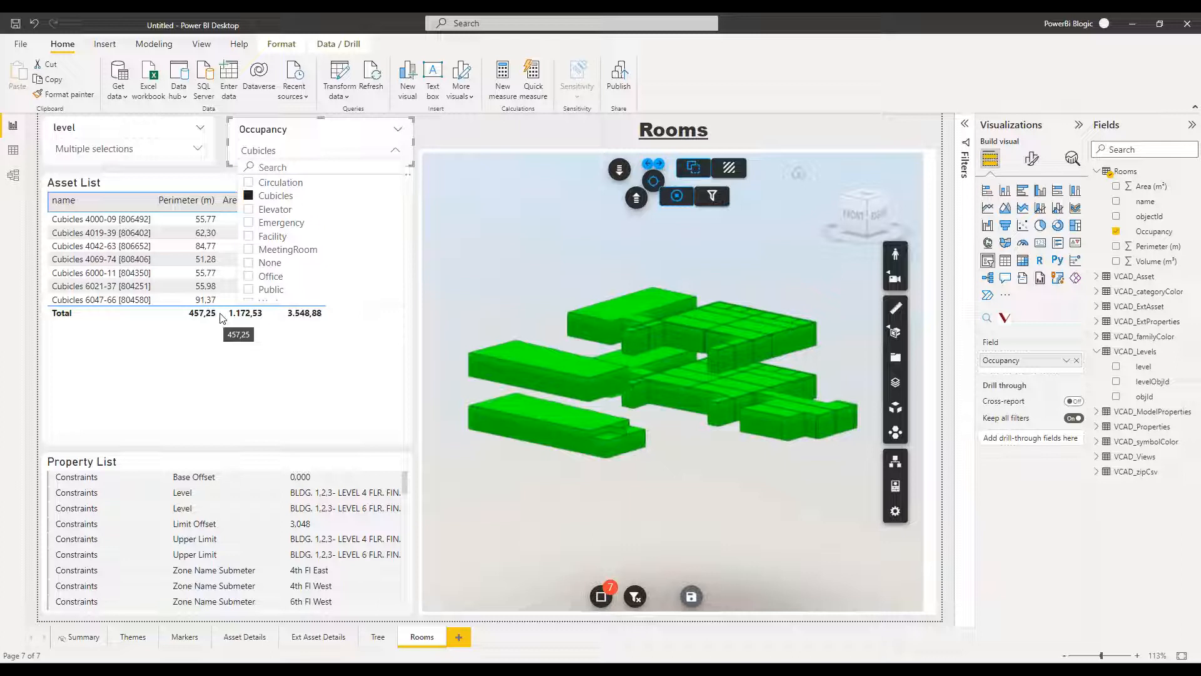
click(394, 154)
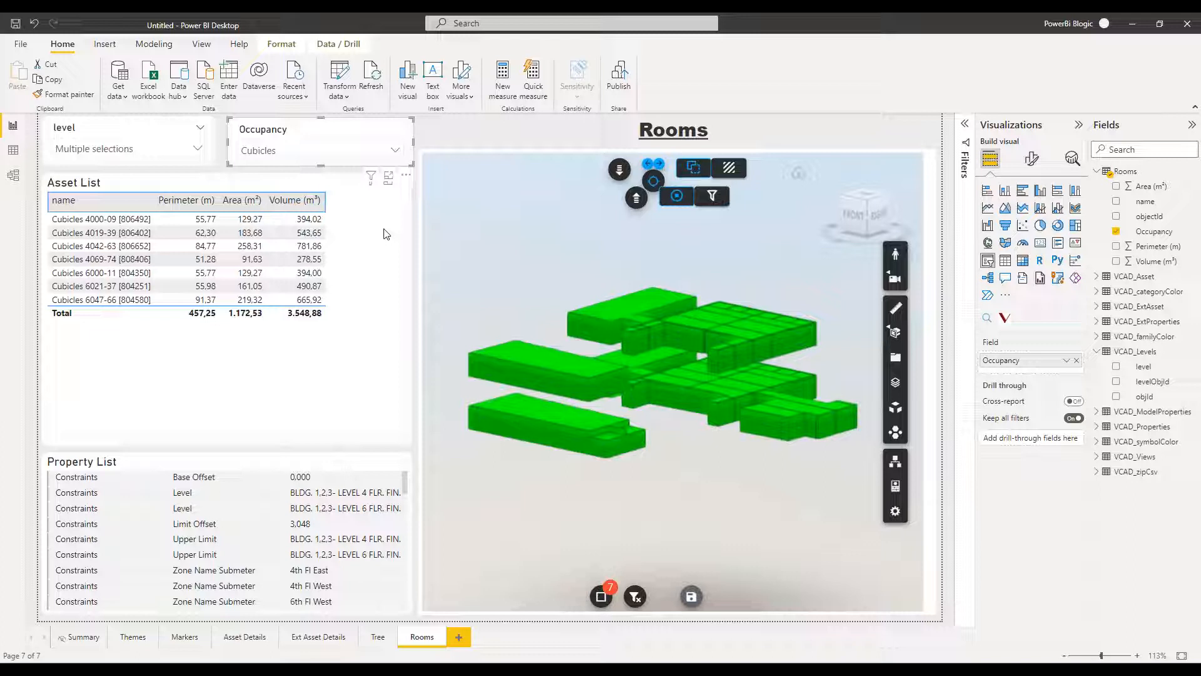
Step: Replace the Property List visual with a clustered column chart using Occupancy on the X-axis and Area (m²) on the Y-axis
click(157, 464)
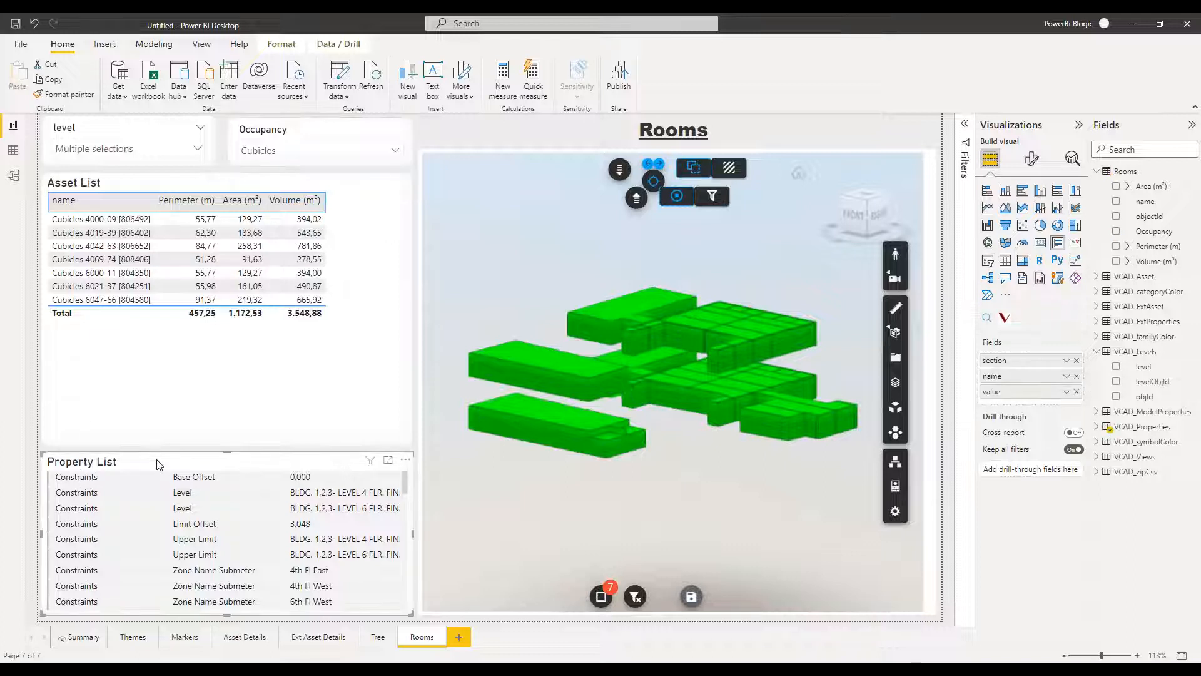
key(Delete)
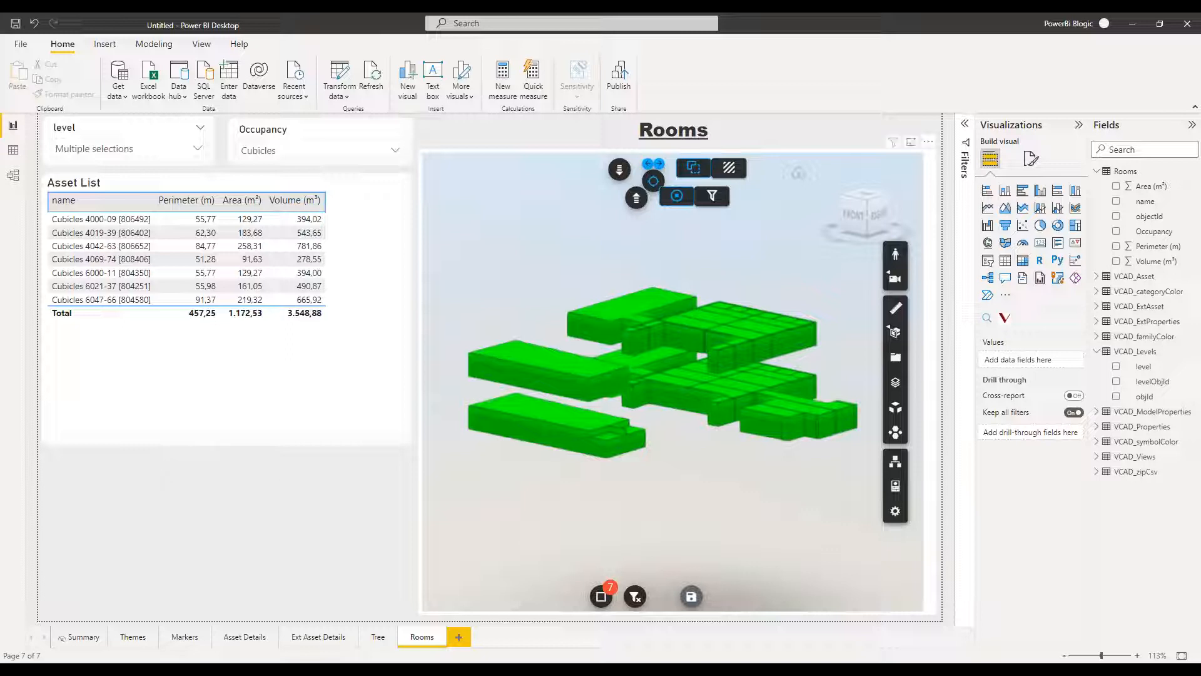
click(1039, 192)
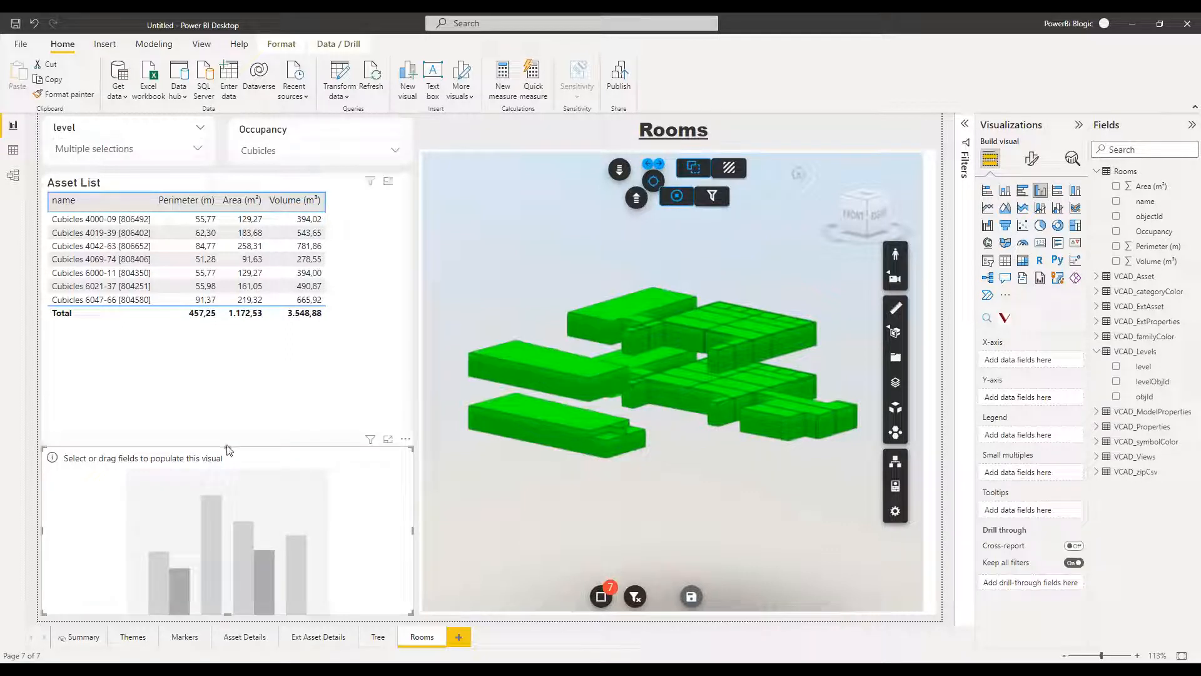
drag(227, 448, 229, 458)
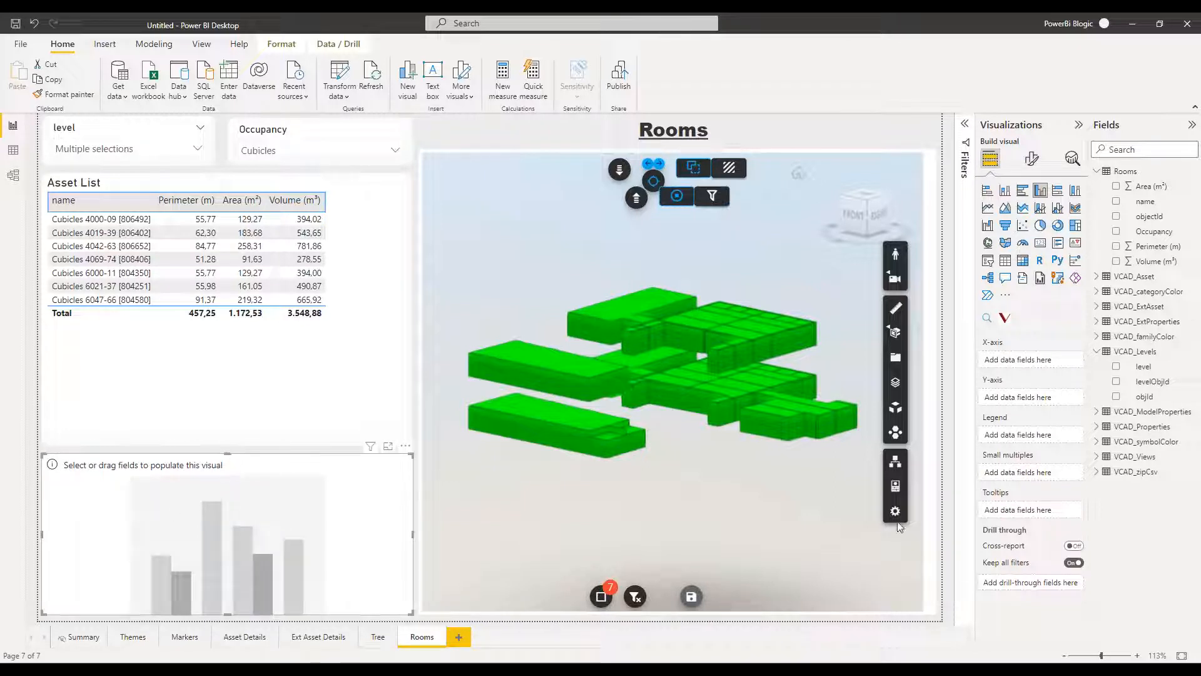
drag(1154, 231, 1020, 360)
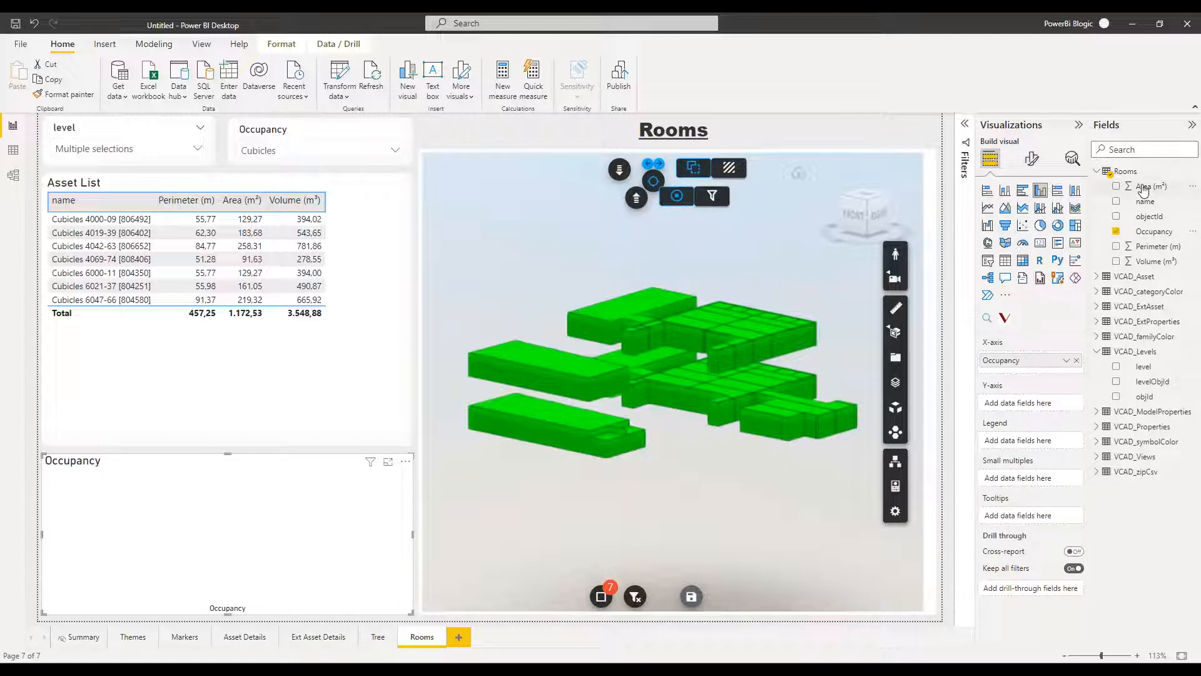
drag(1143, 187, 1031, 405)
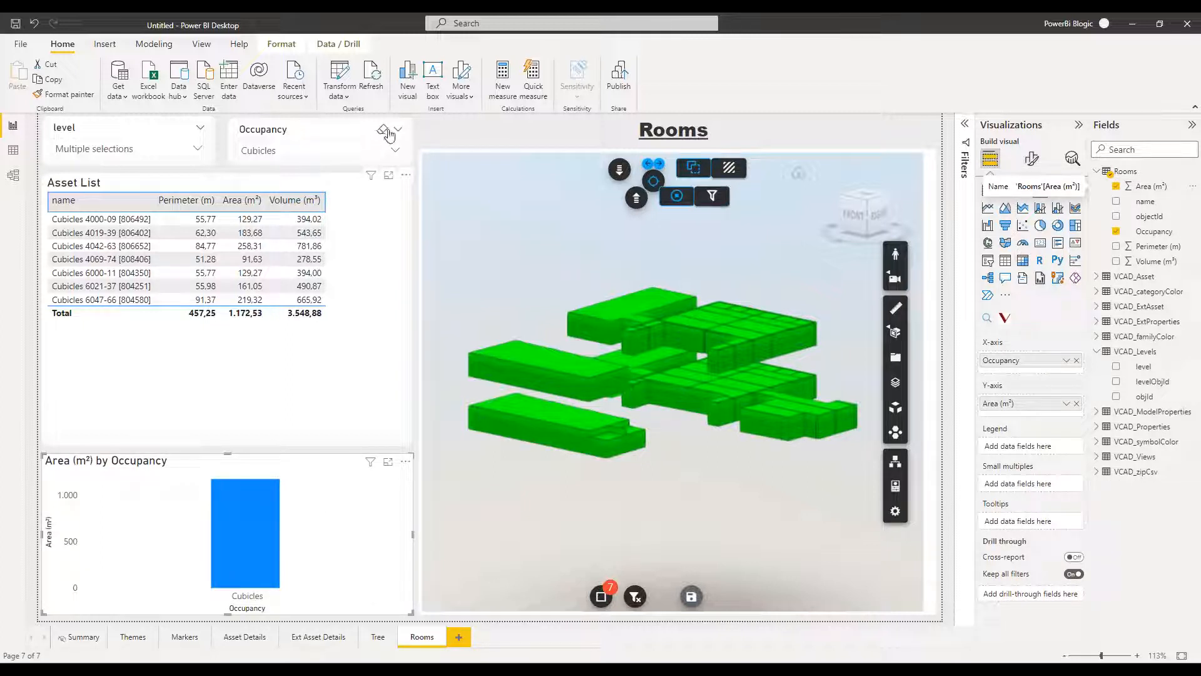
Step: Clear the Occupancy filter and check the Cubicles column's area in the Area (m²) by Occupancy chart
click(384, 131)
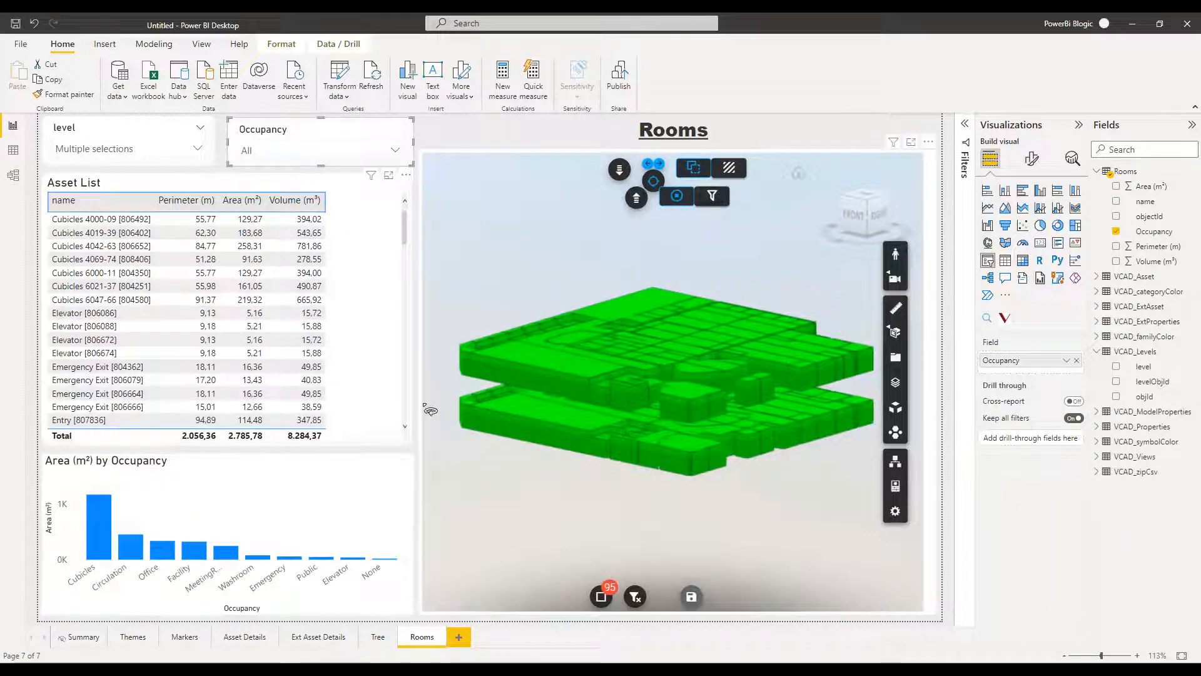
mouse_move(575, 469)
mouse_down()
mouse_move(628, 441)
mouse_move(563, 460)
mouse_up()
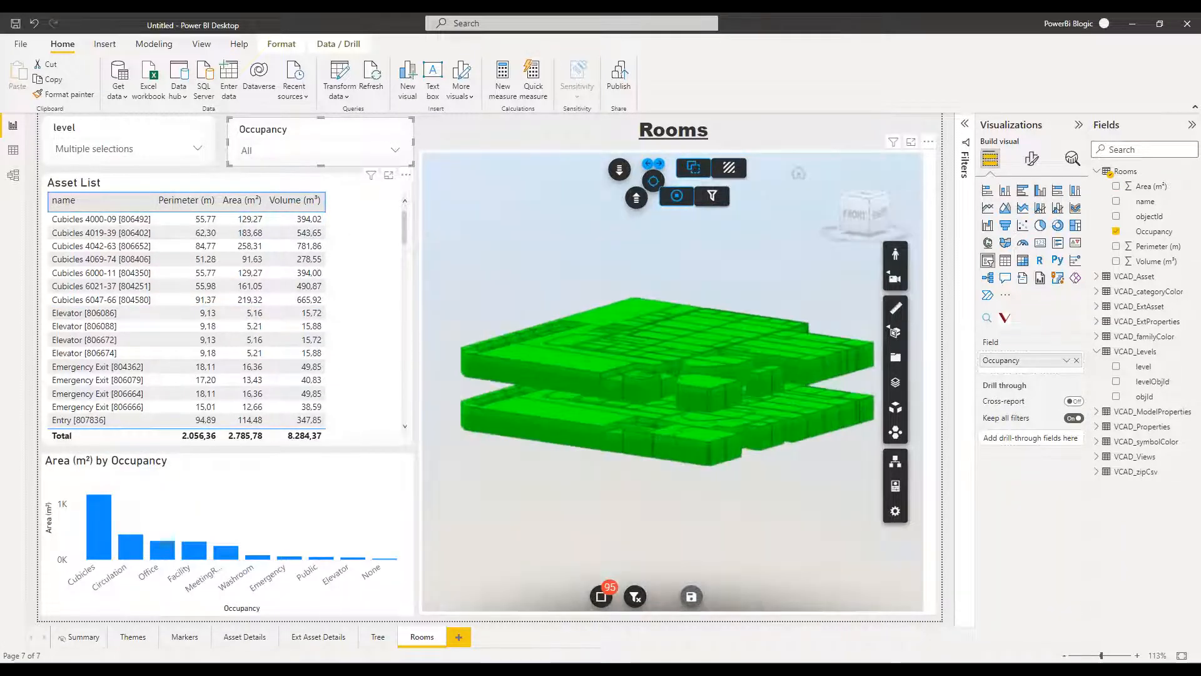
click(204, 470)
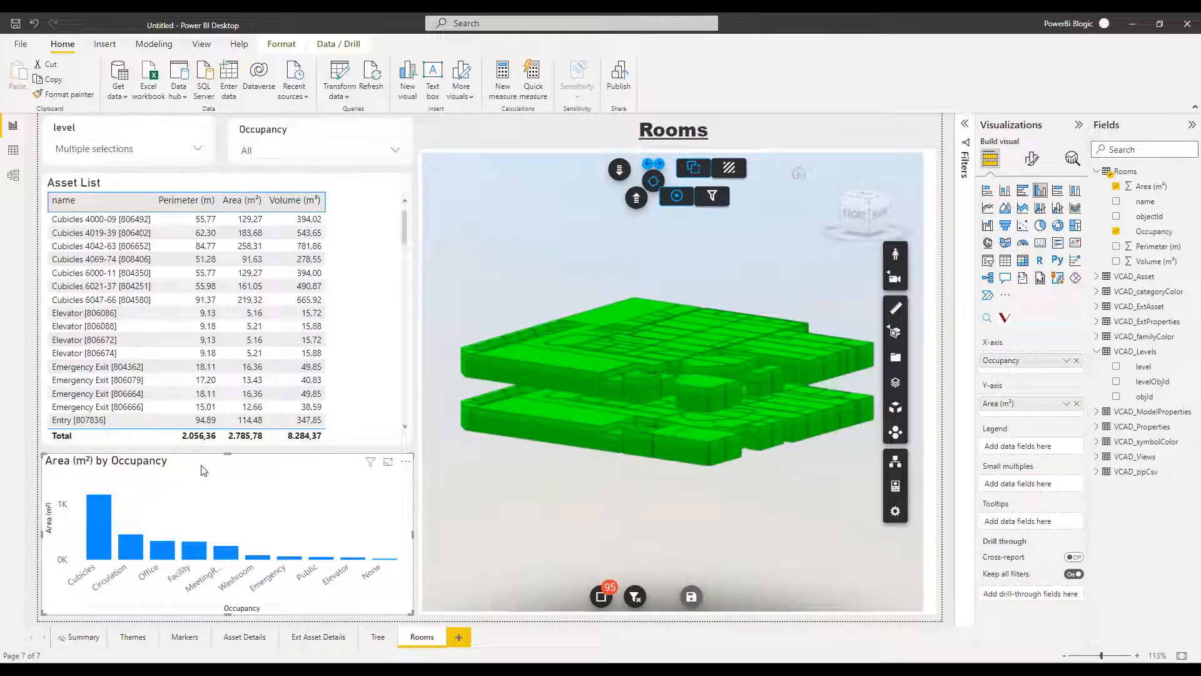
mouse_move(106, 511)
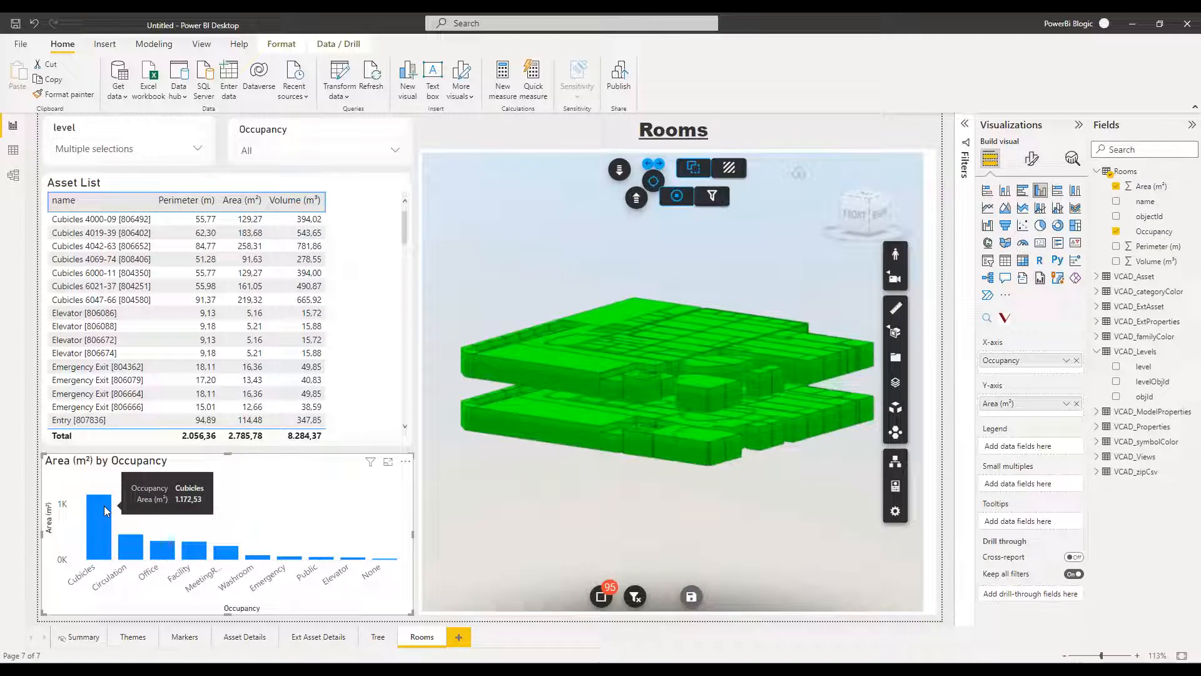
Step: Open the Rooms query in the Power Query Editor
mouse_move(136, 546)
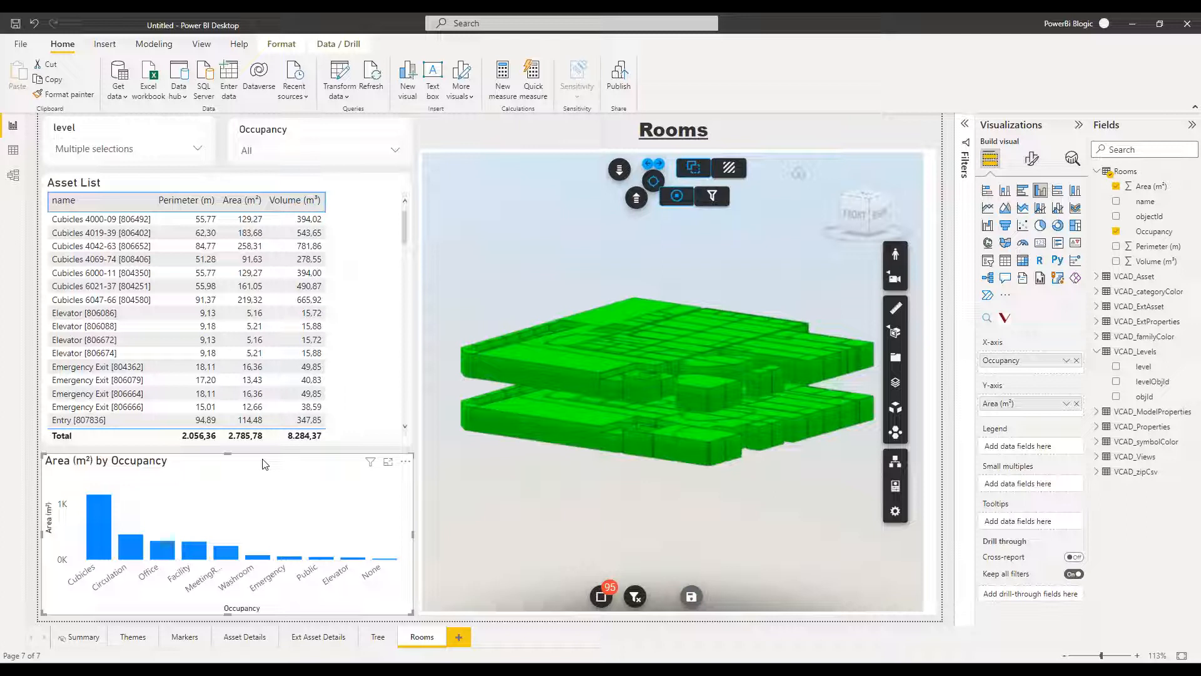
click(273, 454)
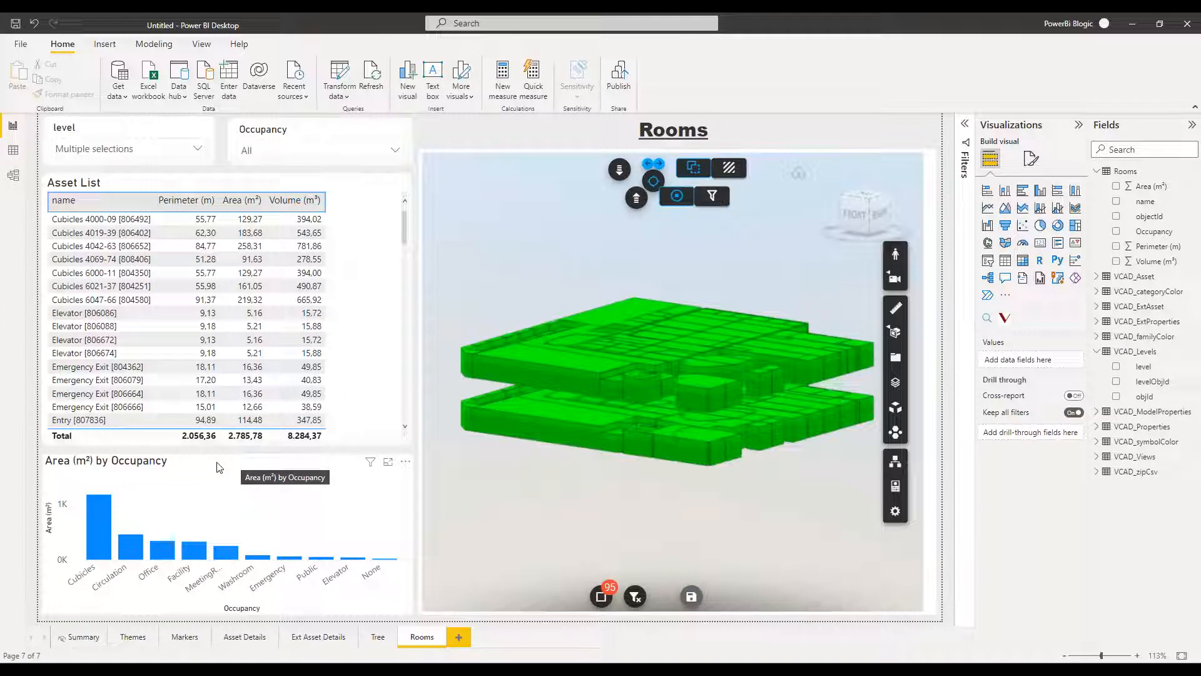
click(345, 75)
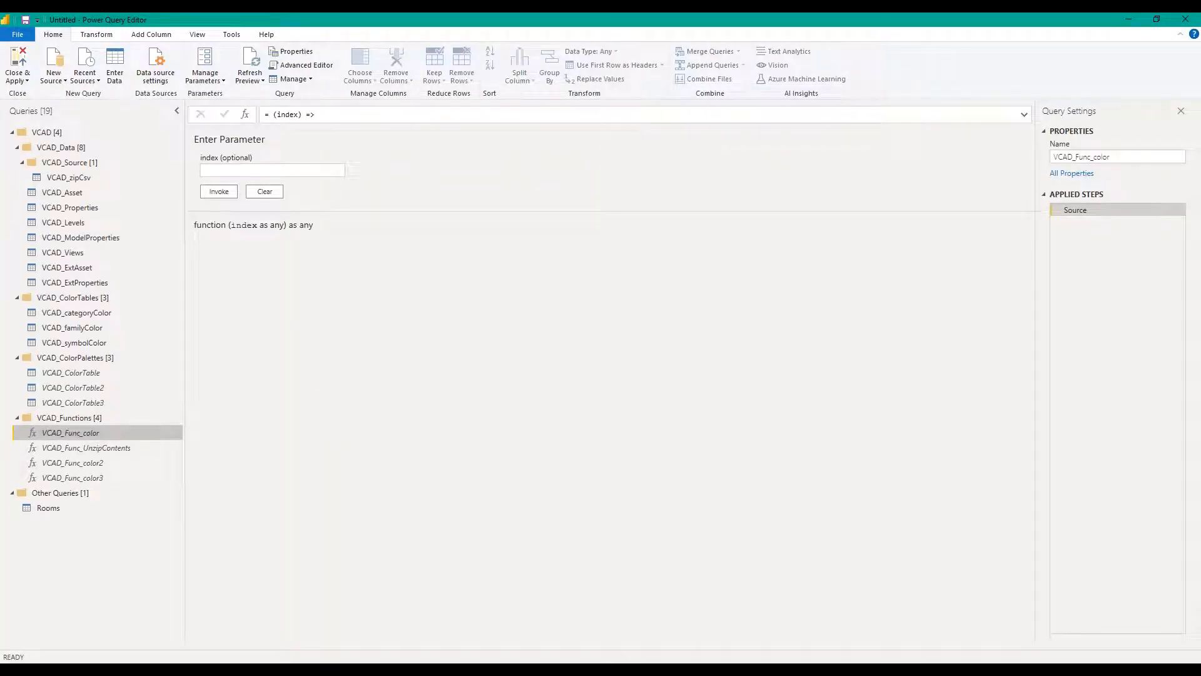
click(60, 509)
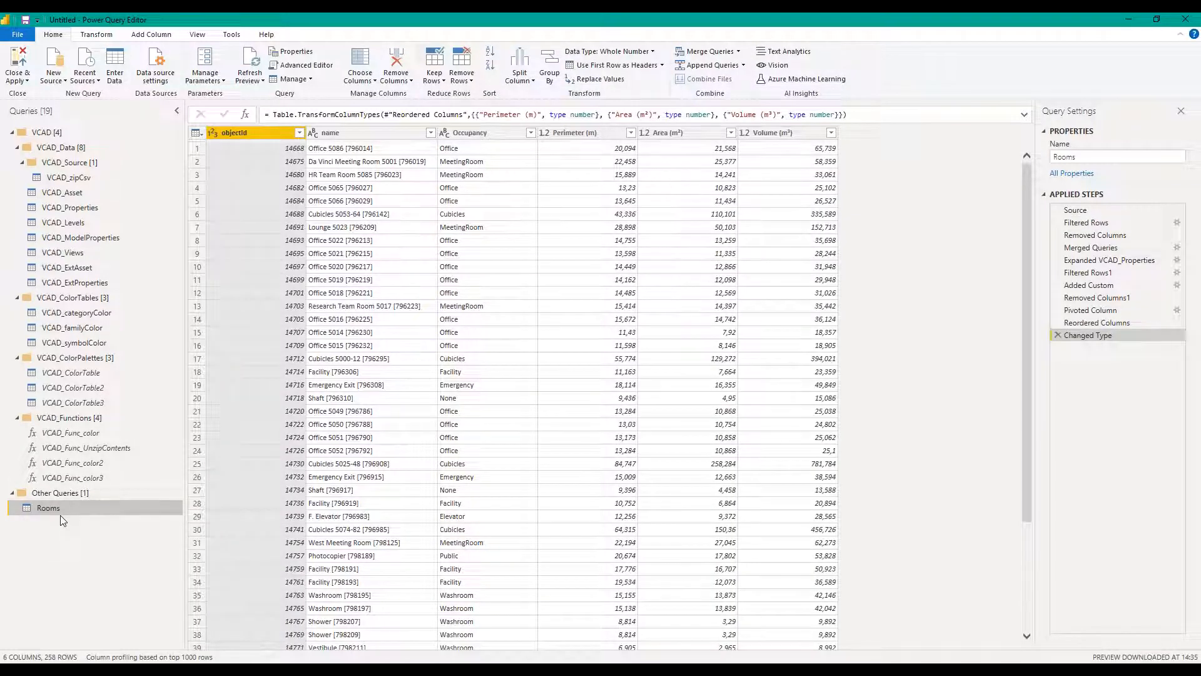
Step: Group the Rooms query by Occupancy into a new column named TmpGroup using the All Rows operation
click(487, 133)
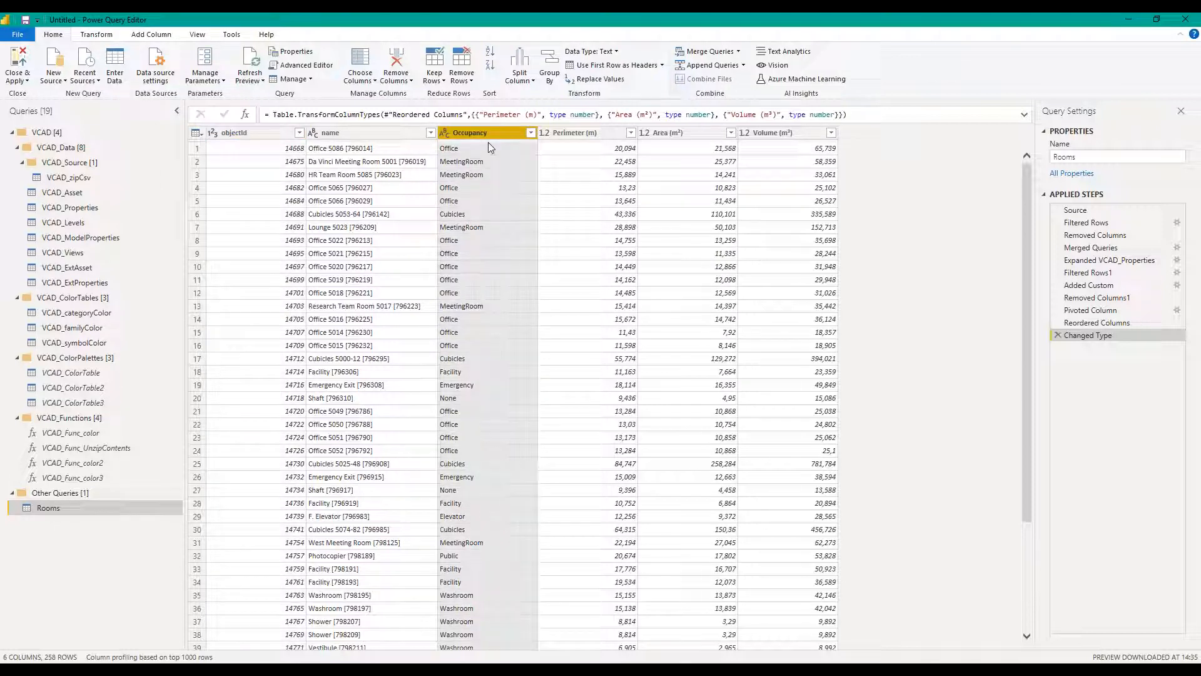
right_click(488, 137)
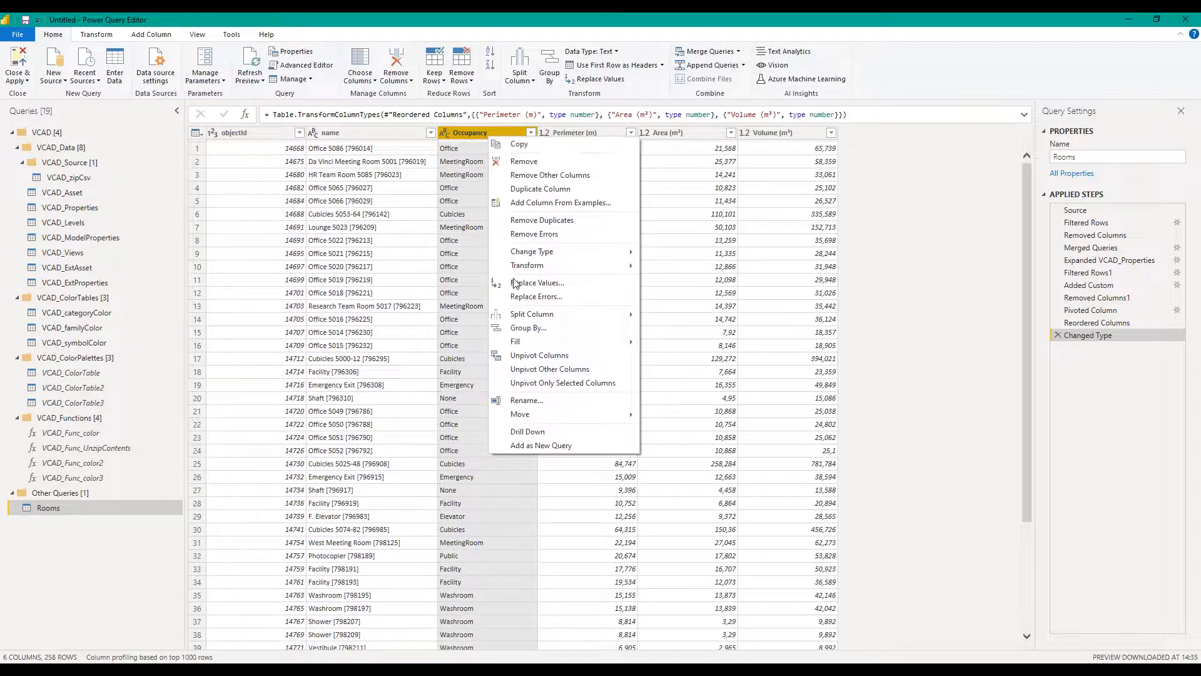
click(538, 324)
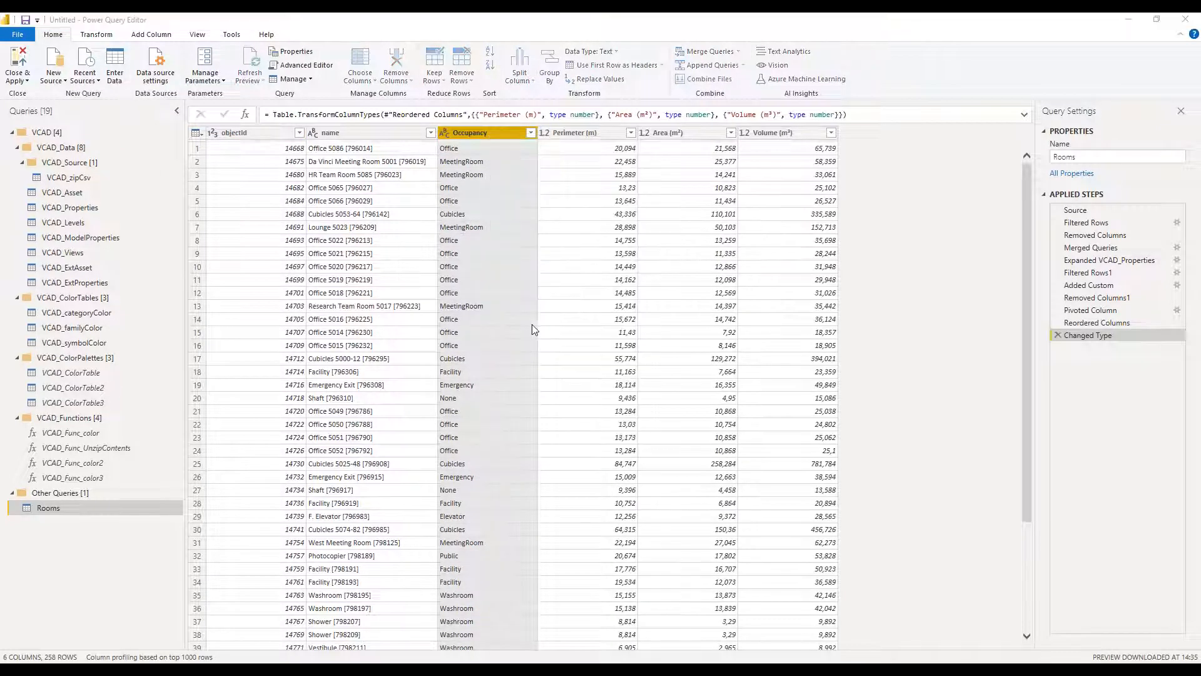
click(434, 372)
drag(434, 371, 361, 383)
text(Tmp)
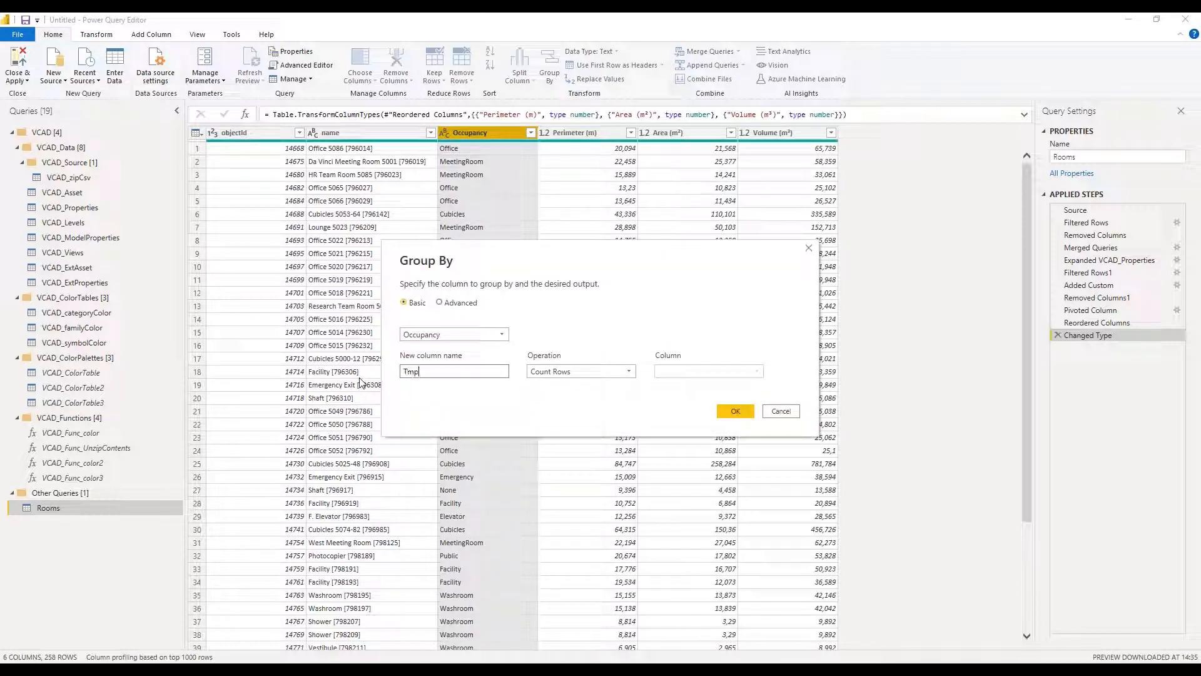
text(Grpoup)
click(431, 374)
key(BackSpace)
click(601, 371)
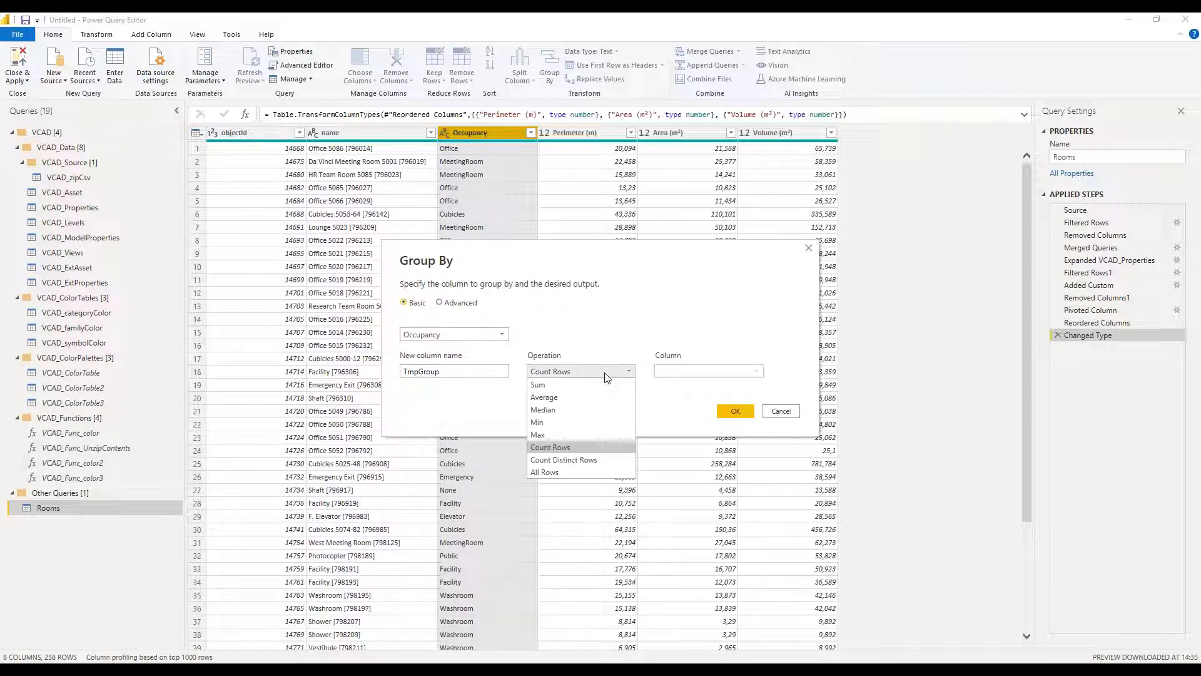
click(599, 470)
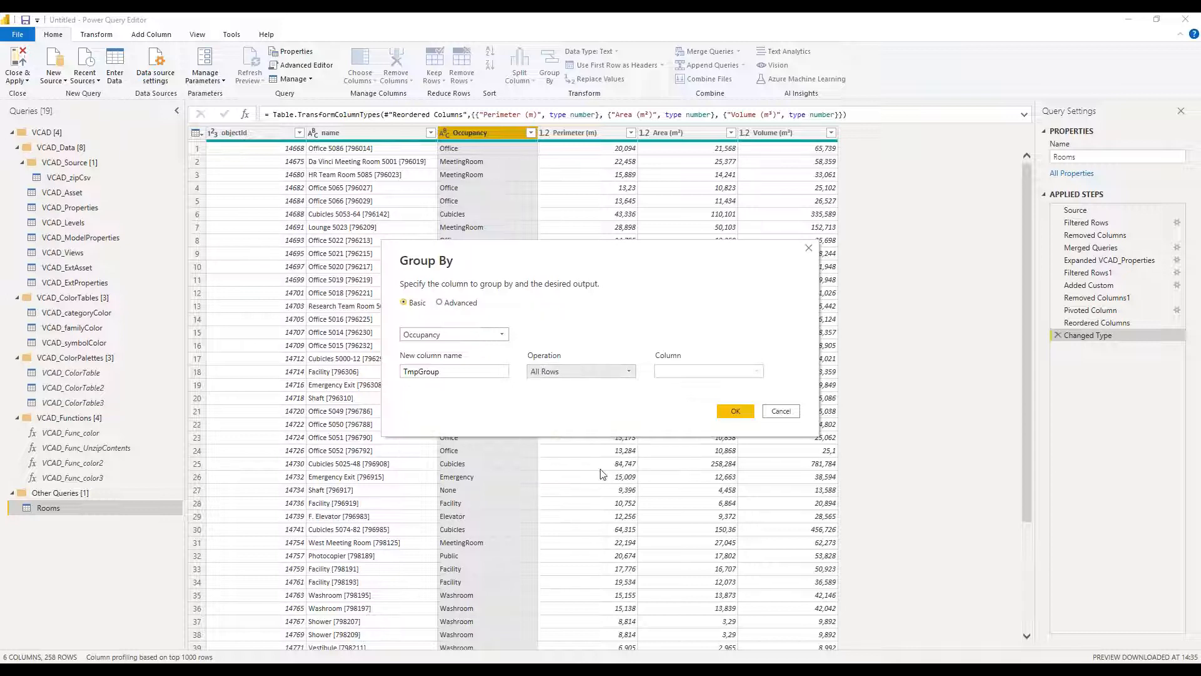
click(733, 414)
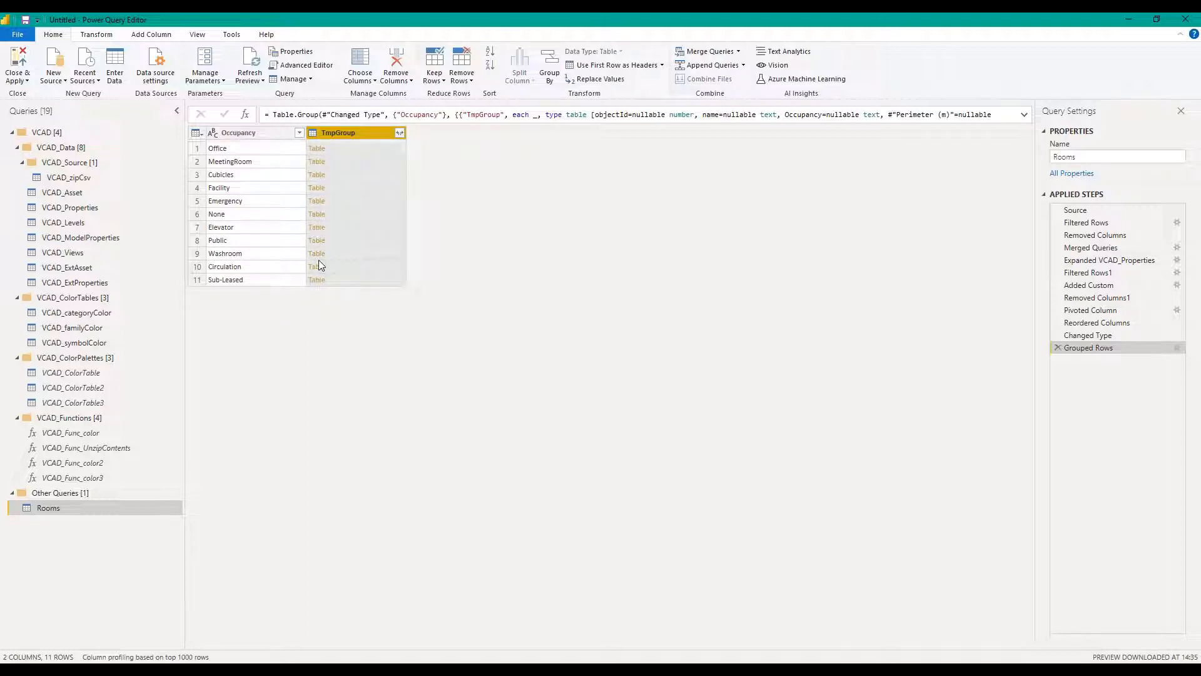
Step: Add an index column starting from 1 to the grouped Rooms query
click(89, 36)
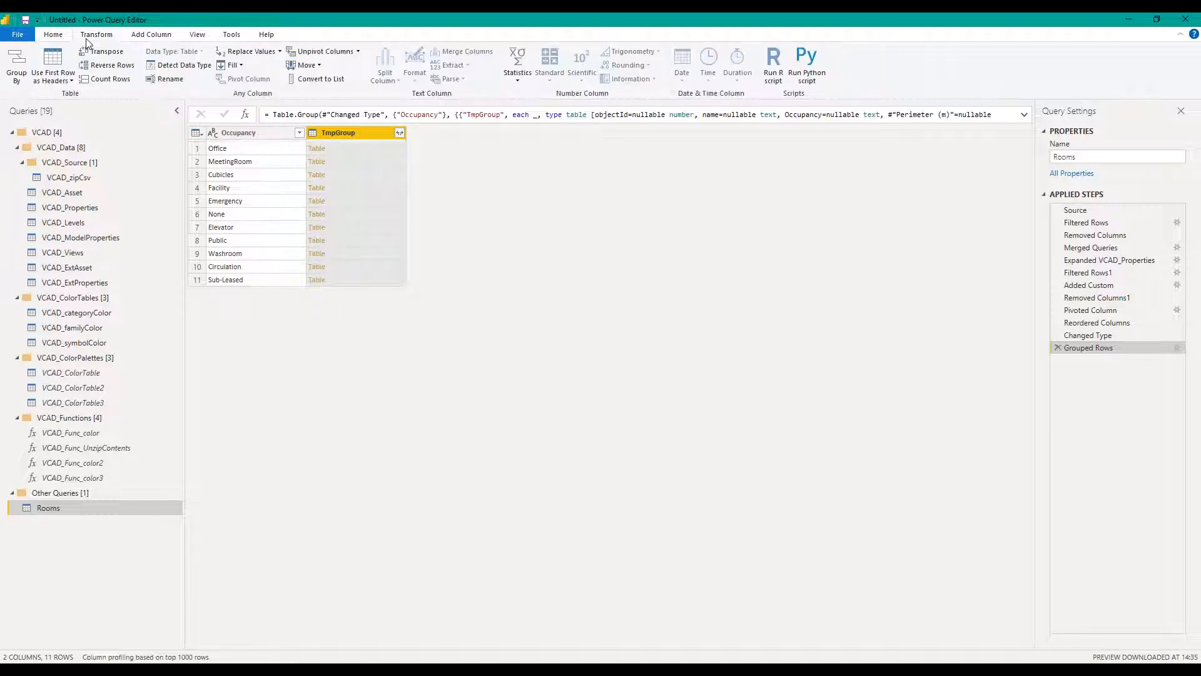
click(150, 35)
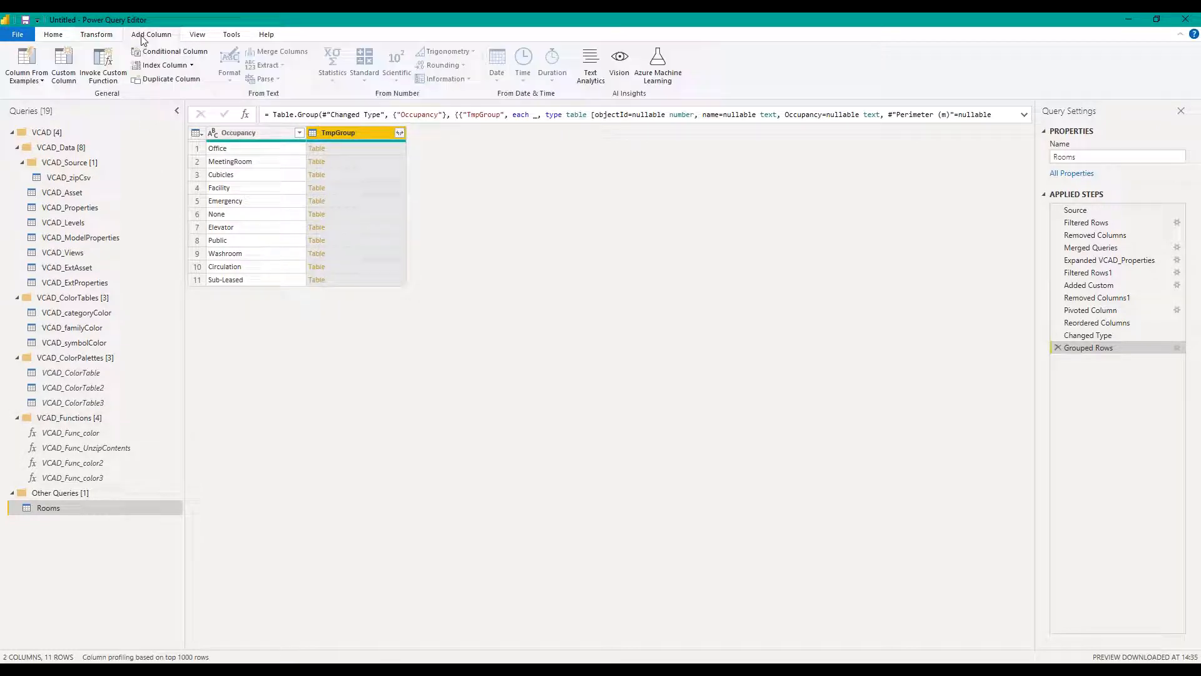
click(192, 65)
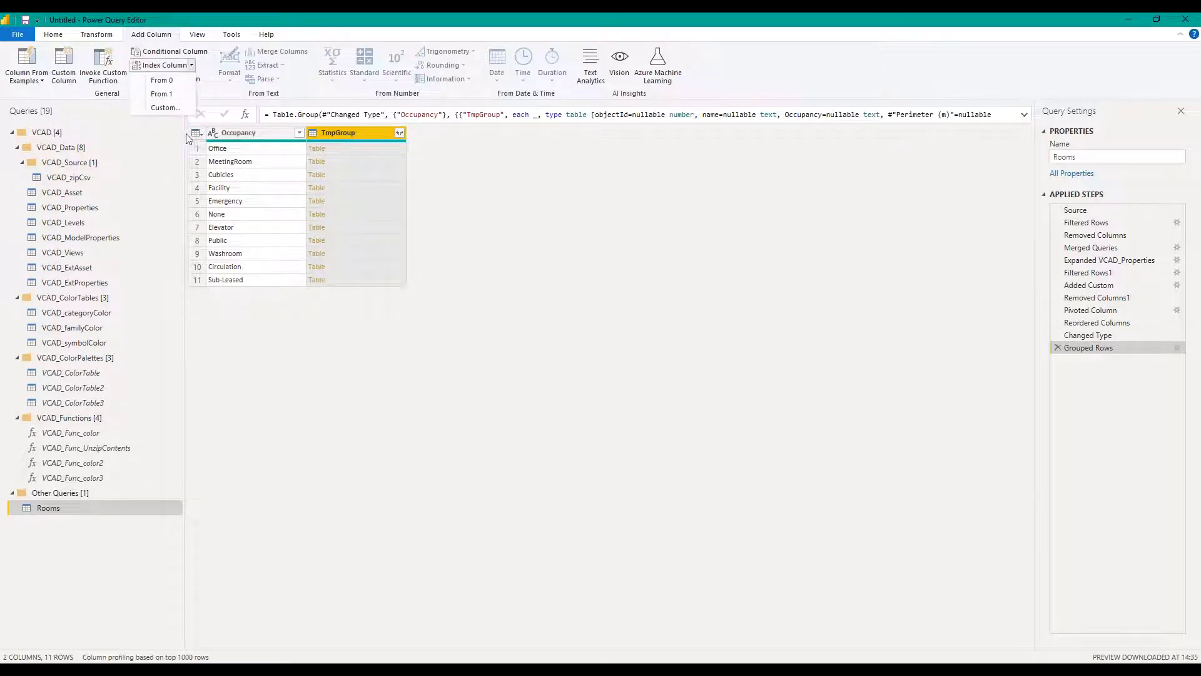
click(160, 105)
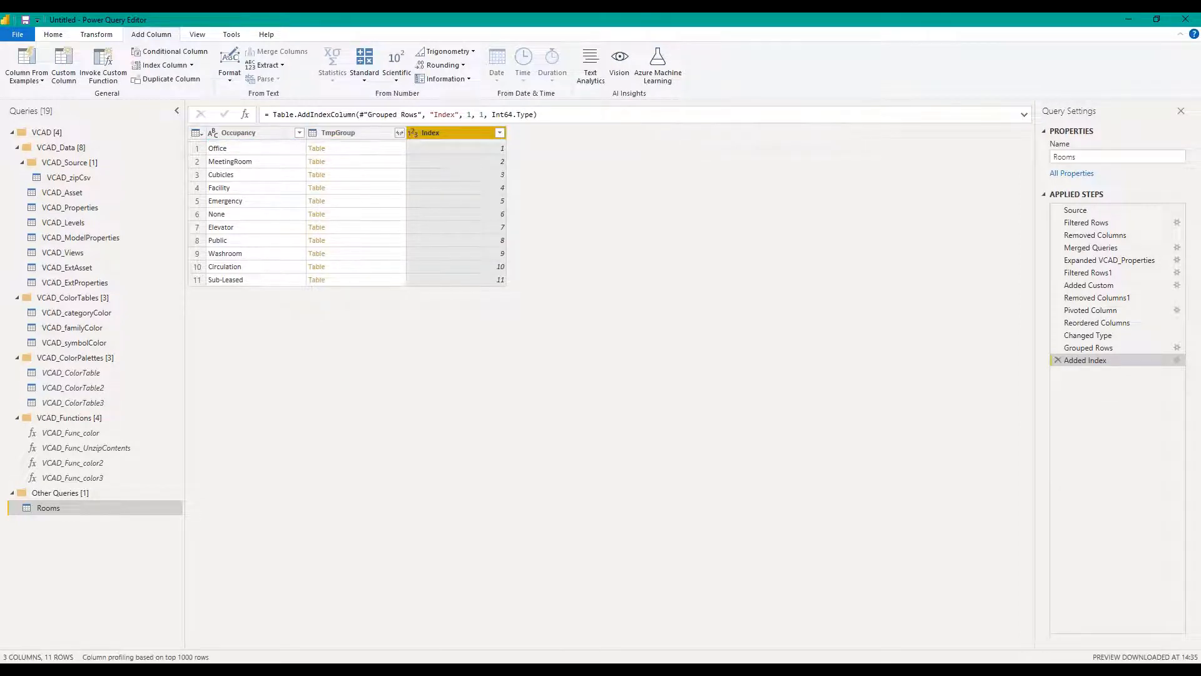
Step: Add an occupancy_color column by invoking the custom function VCAD_Func_color2 with the Index column as its index parameter
click(111, 74)
drag(473, 321, 349, 337)
text(occupancy_color)
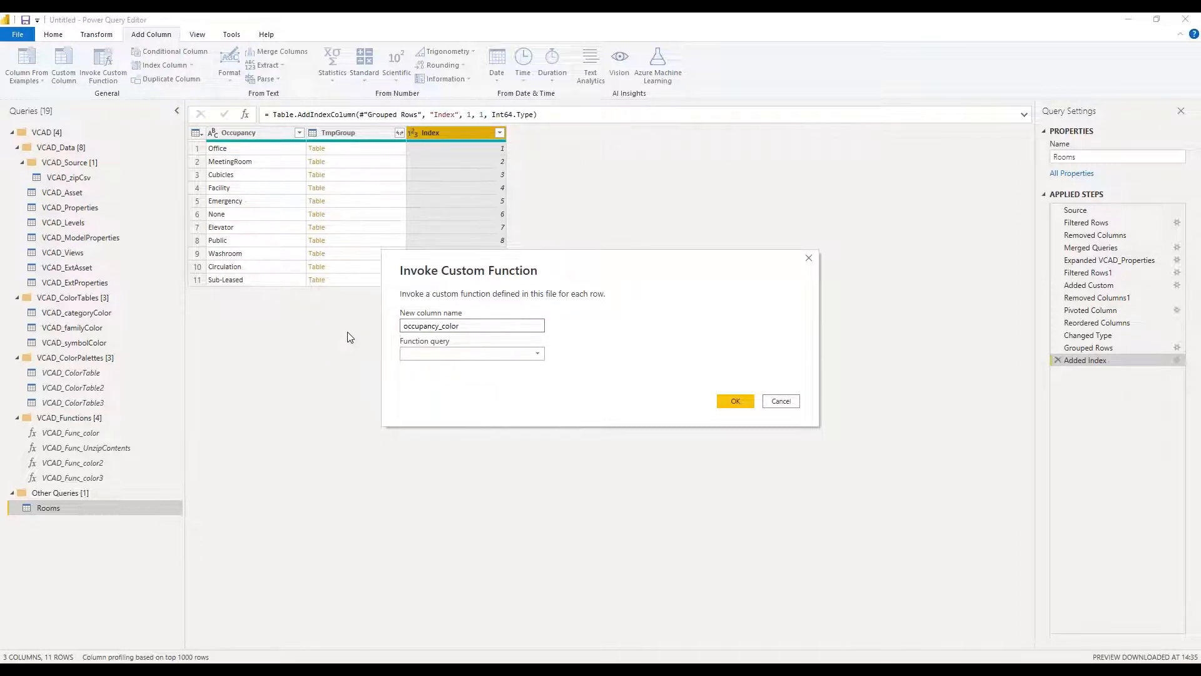
click(472, 354)
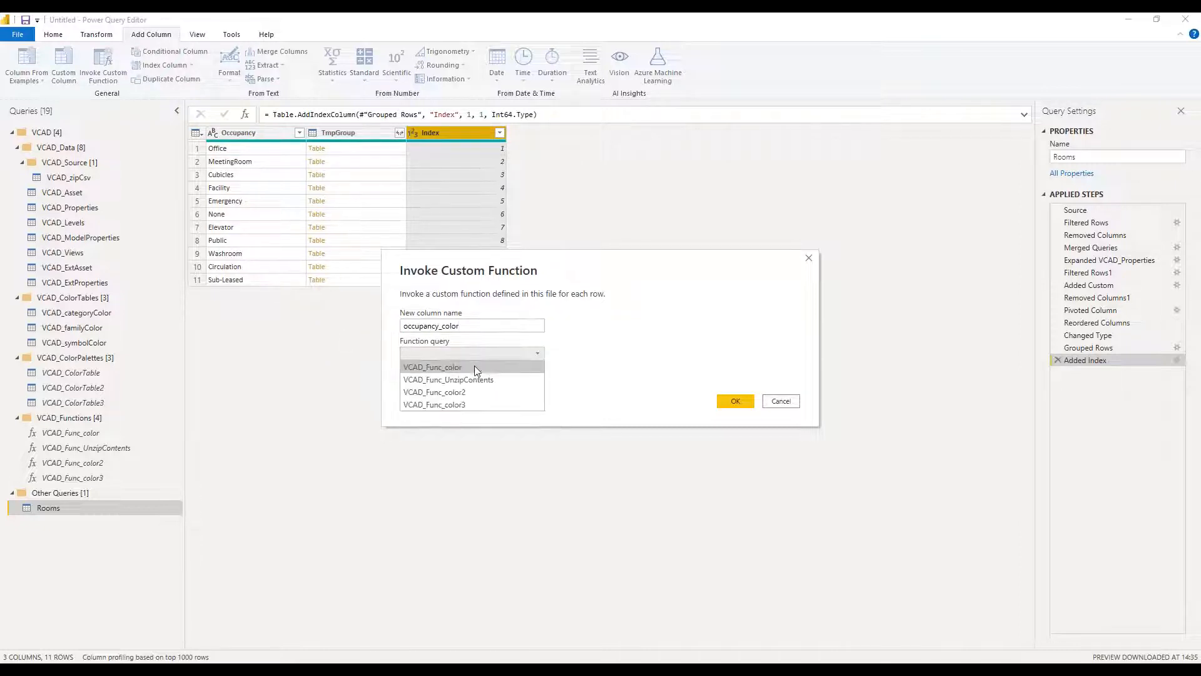
click(514, 393)
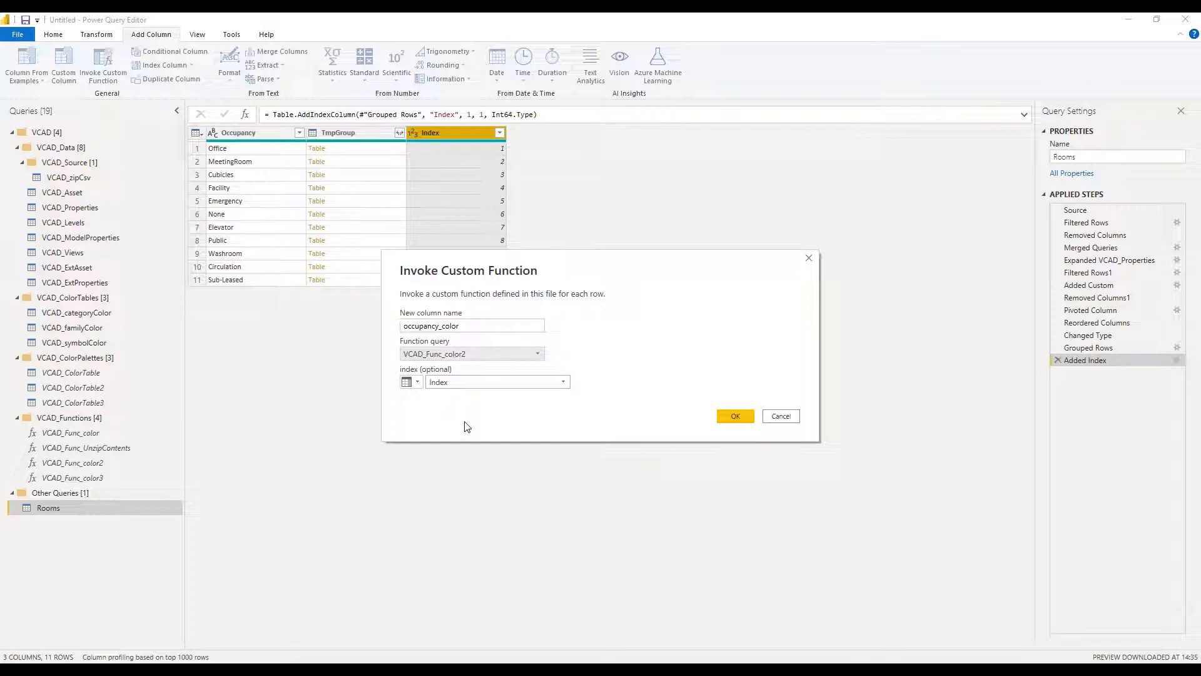
click(732, 416)
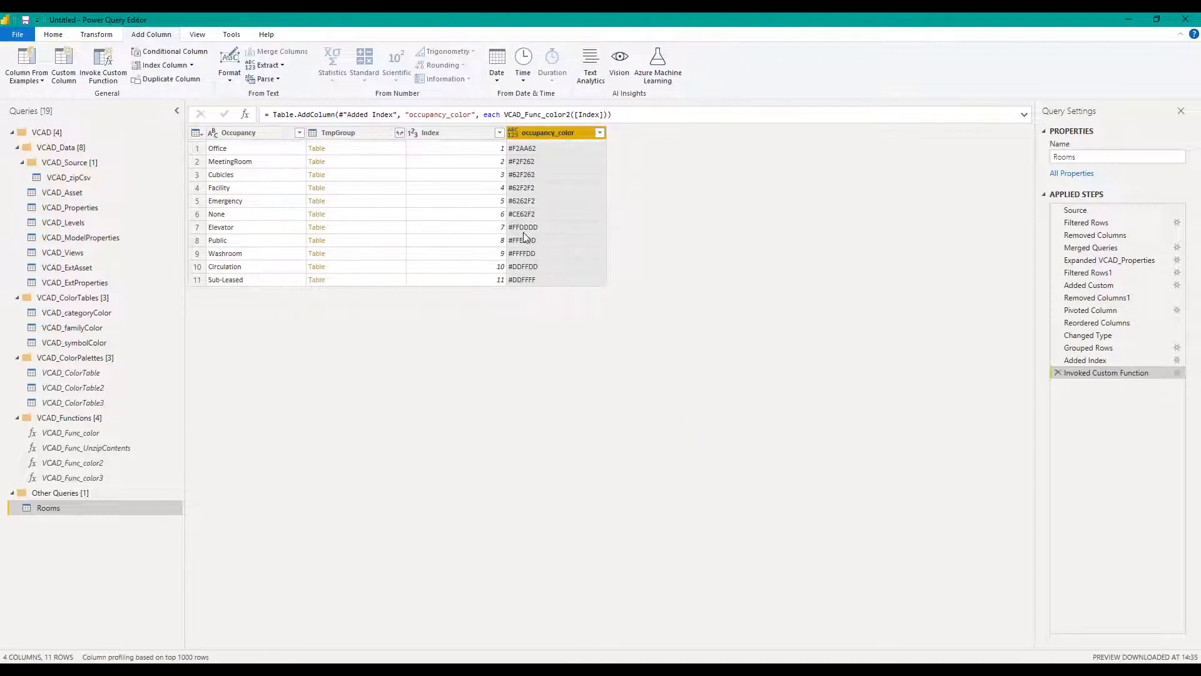
Step: Remove the Occupancy and Index columns from the grouped Rooms query
click(472, 142)
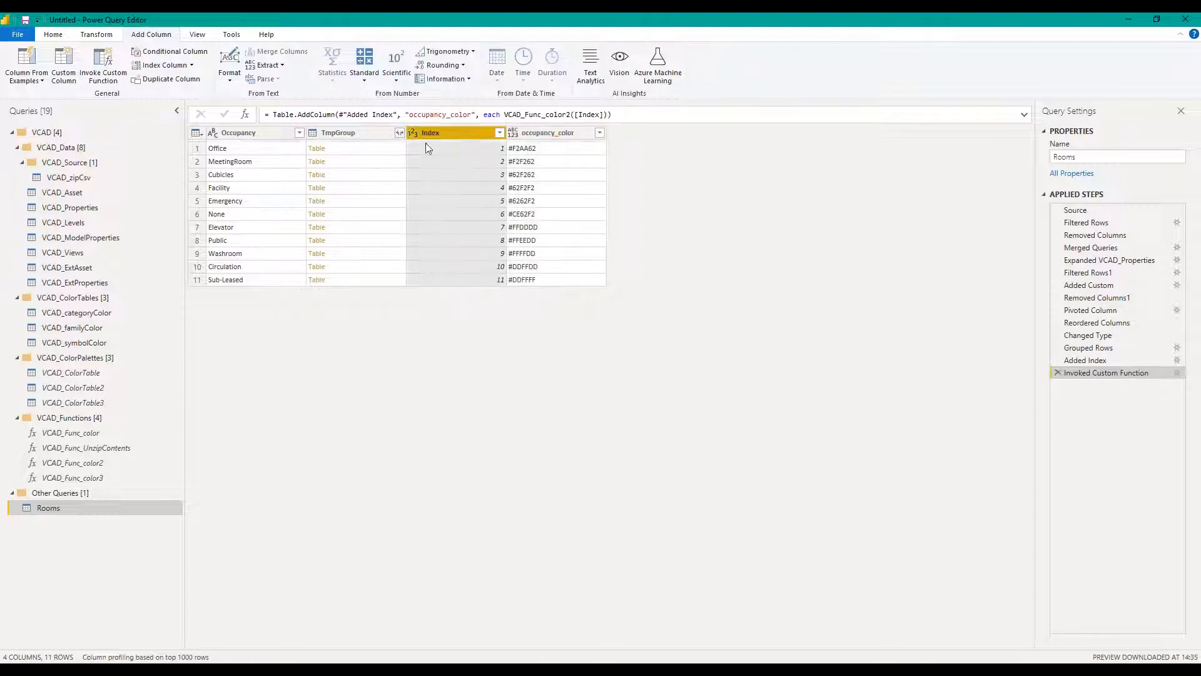
ctrl+click(255, 137)
right_click(253, 135)
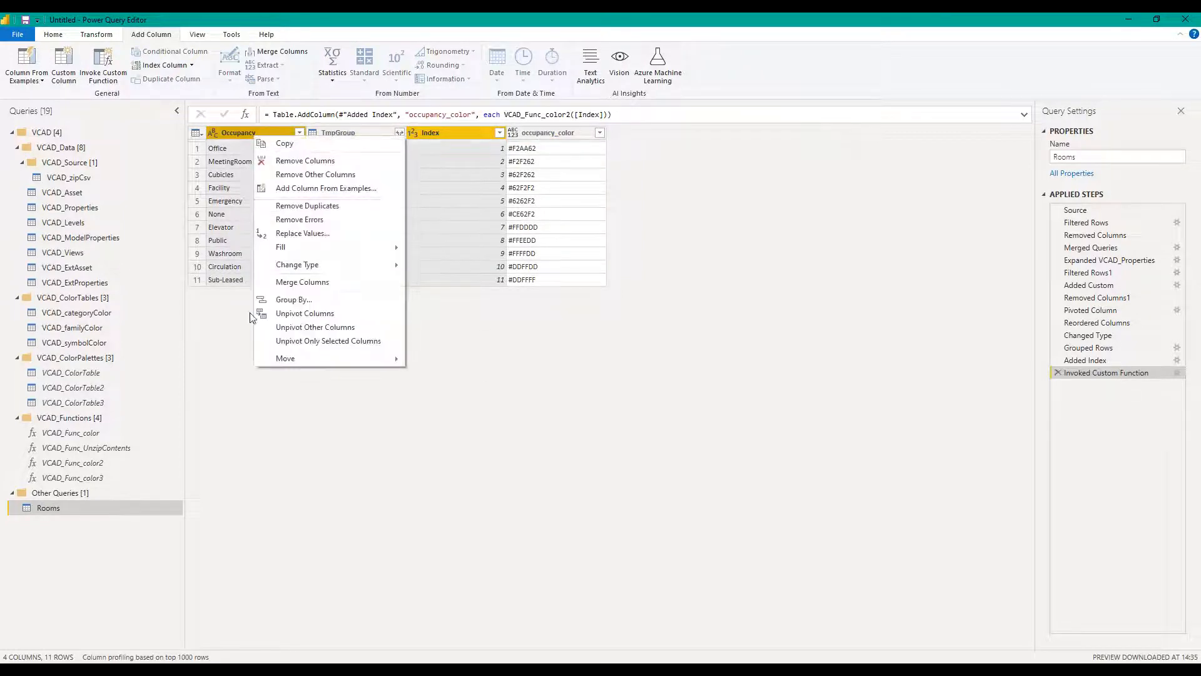
click(294, 161)
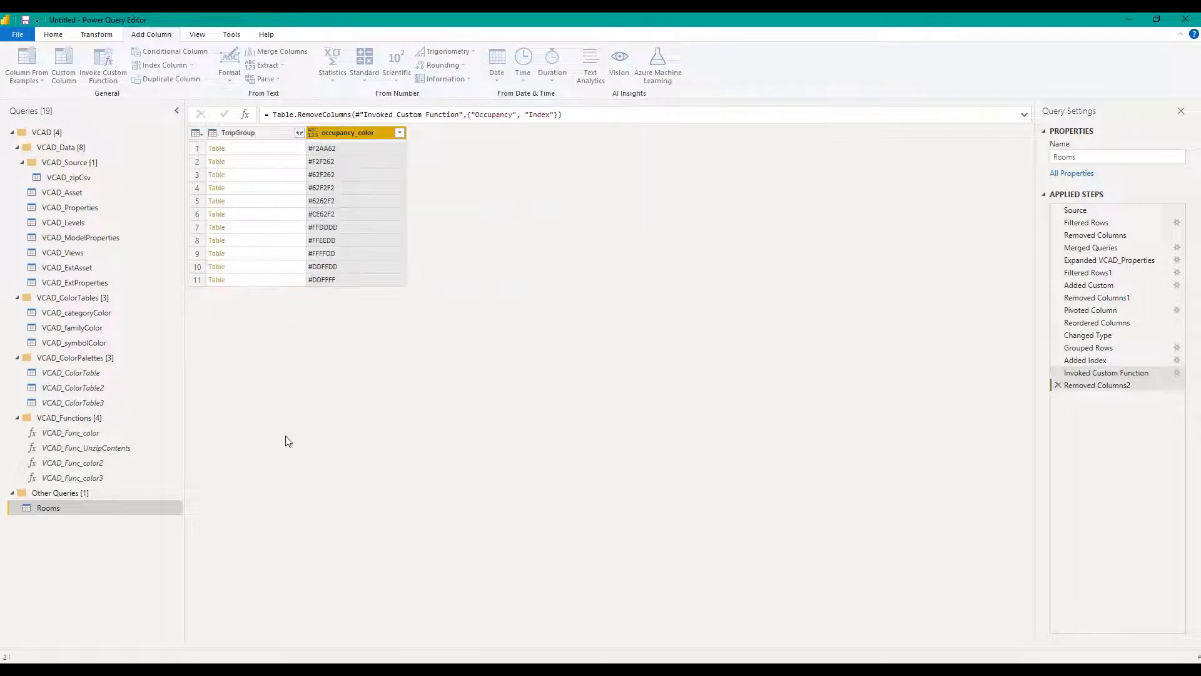
Step: Expand all columns of TmpGroup without using the original column name as prefix
click(299, 134)
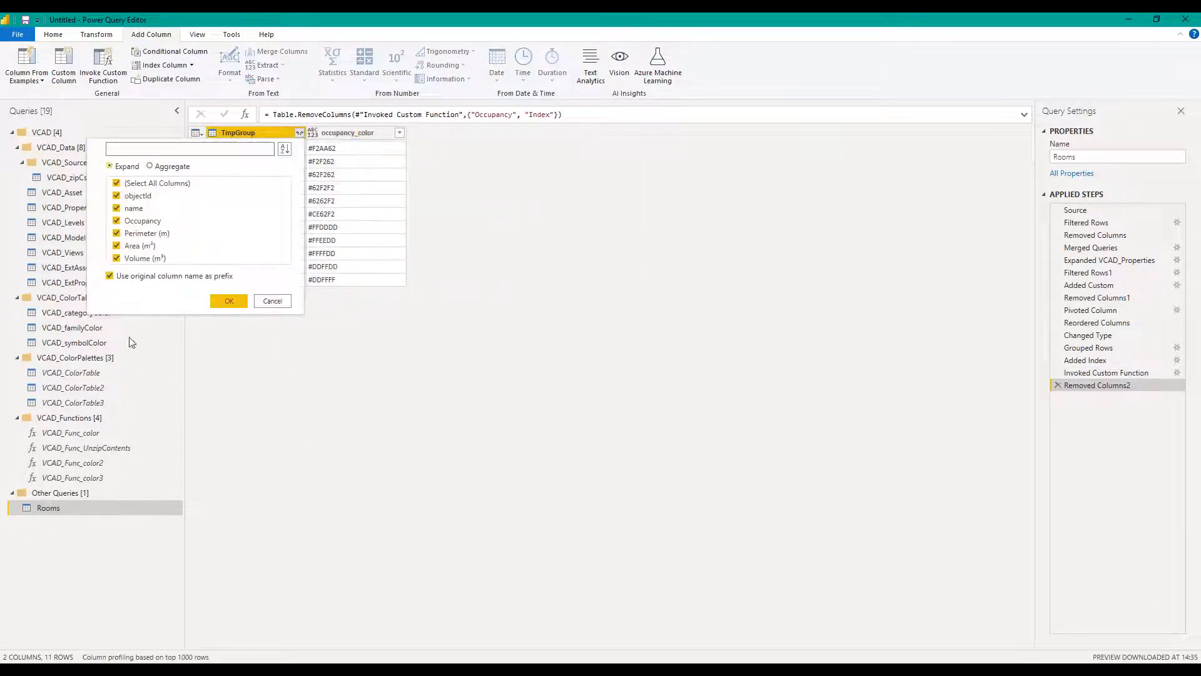
click(116, 276)
click(241, 303)
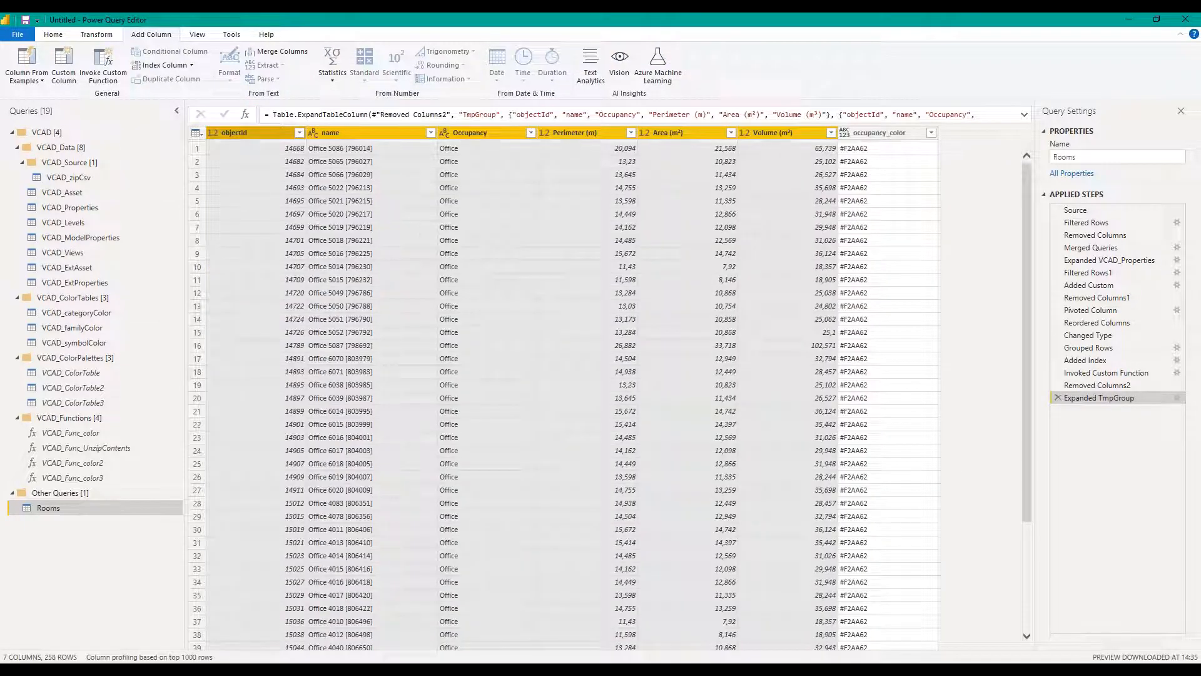
Step: Check the first occupancy_color value, then close the Power Query Editor and apply the changes to the report
click(925, 149)
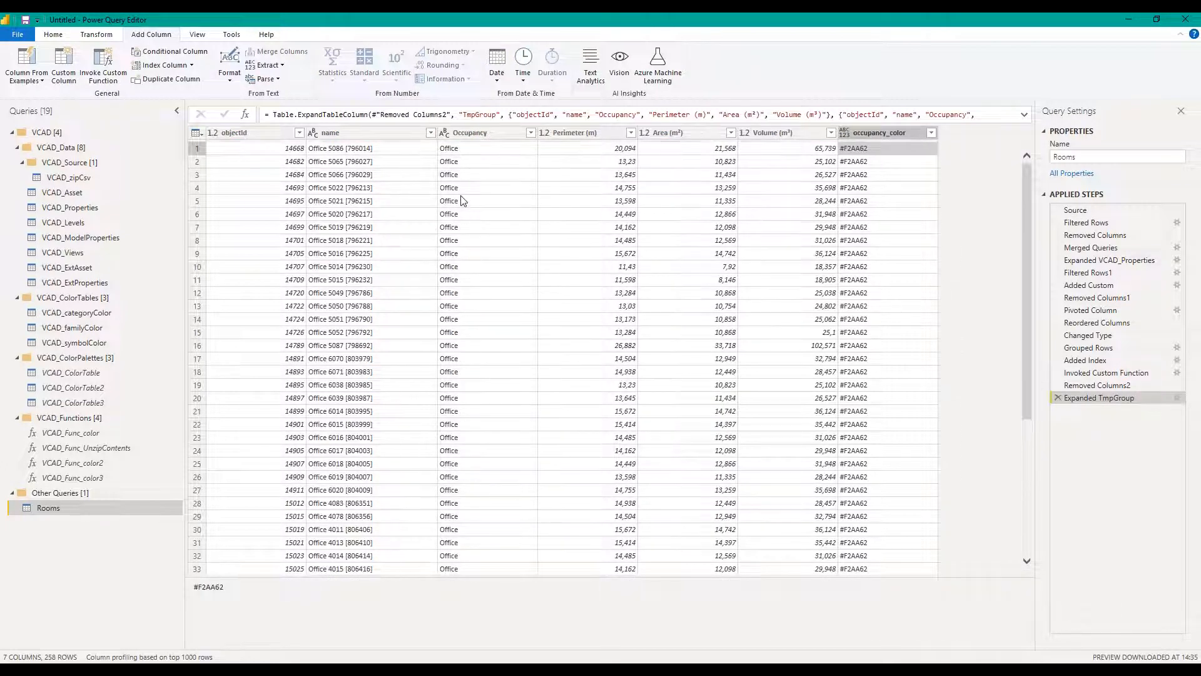
click(53, 35)
click(17, 63)
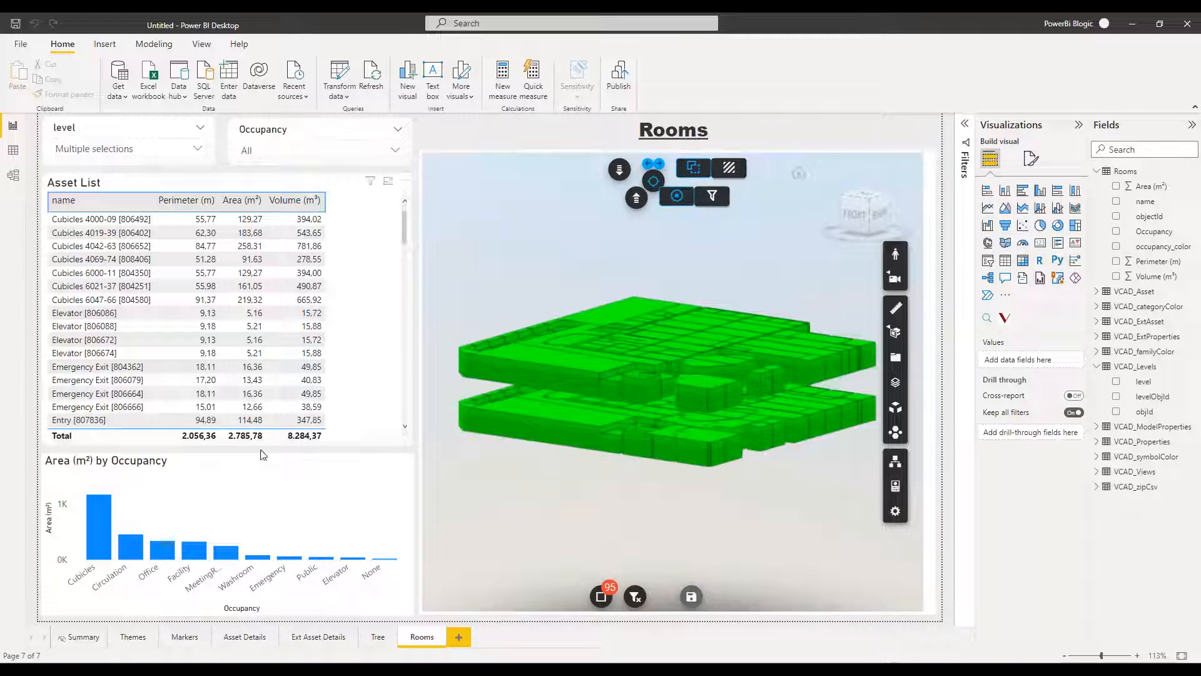
Step: Set the default column color of the Area (m²) by Occupancy chart to light orange
click(236, 456)
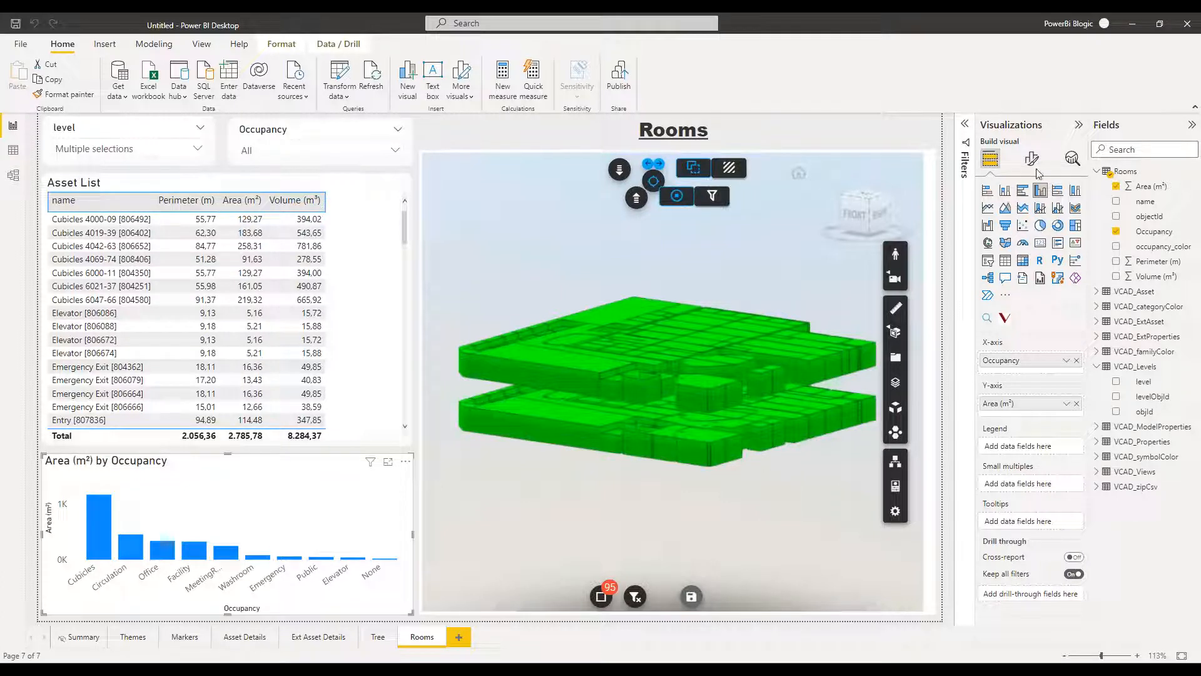
click(1032, 163)
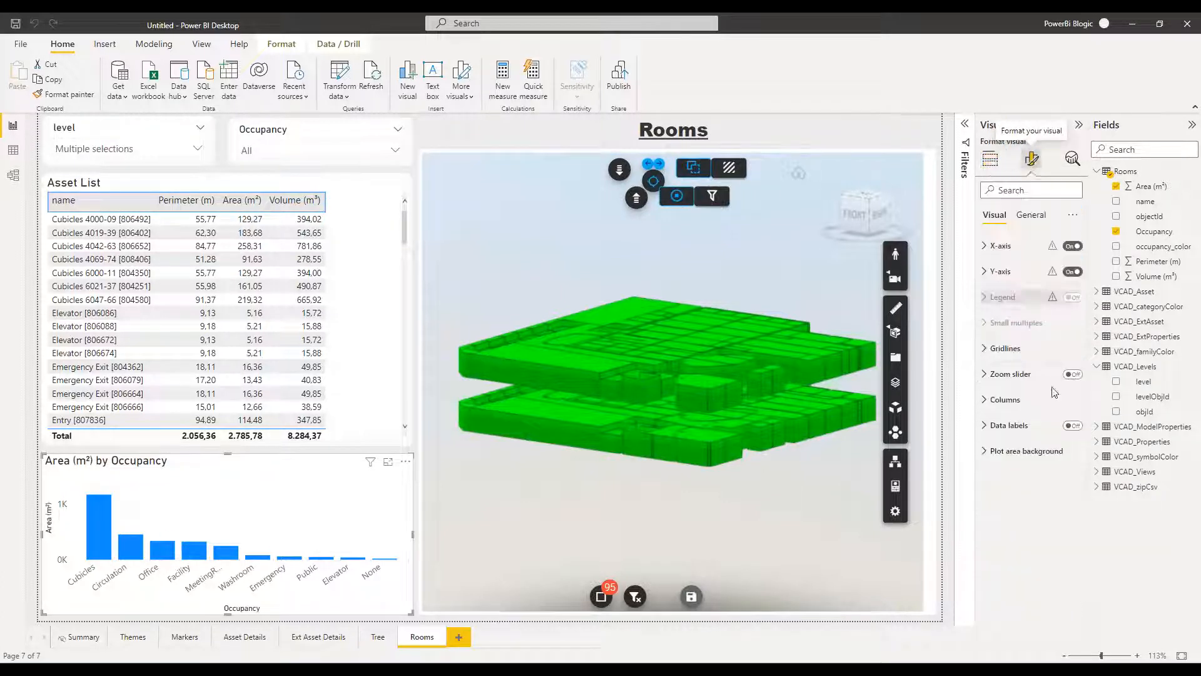
click(985, 400)
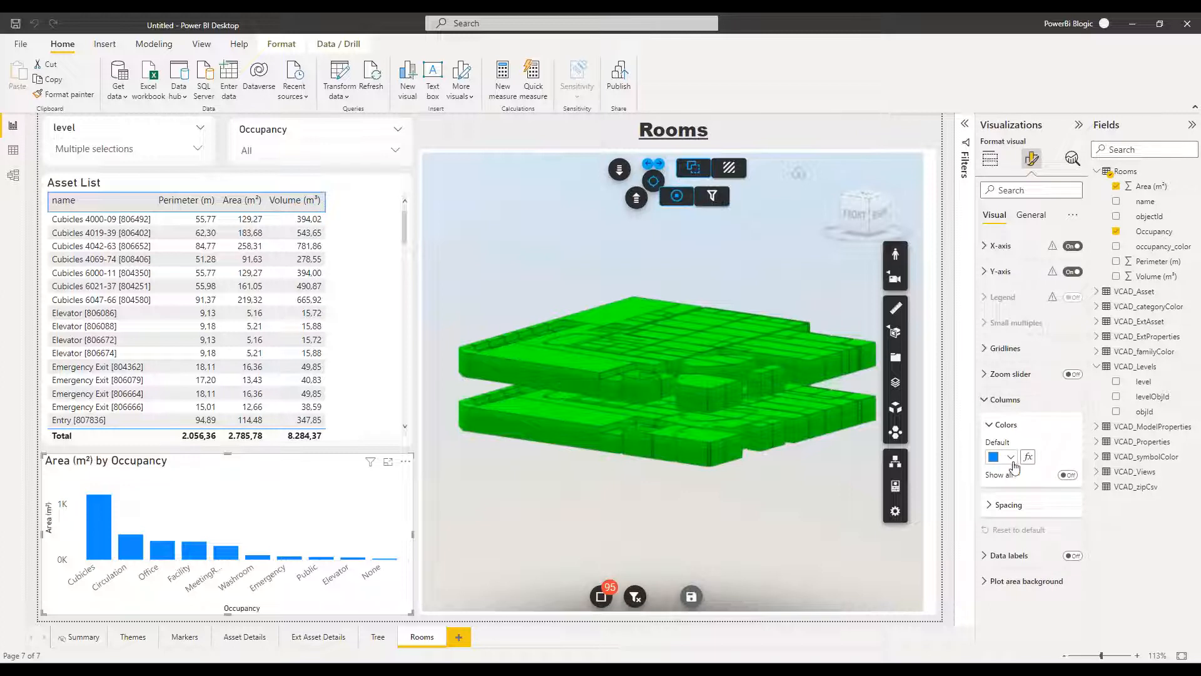
click(1007, 458)
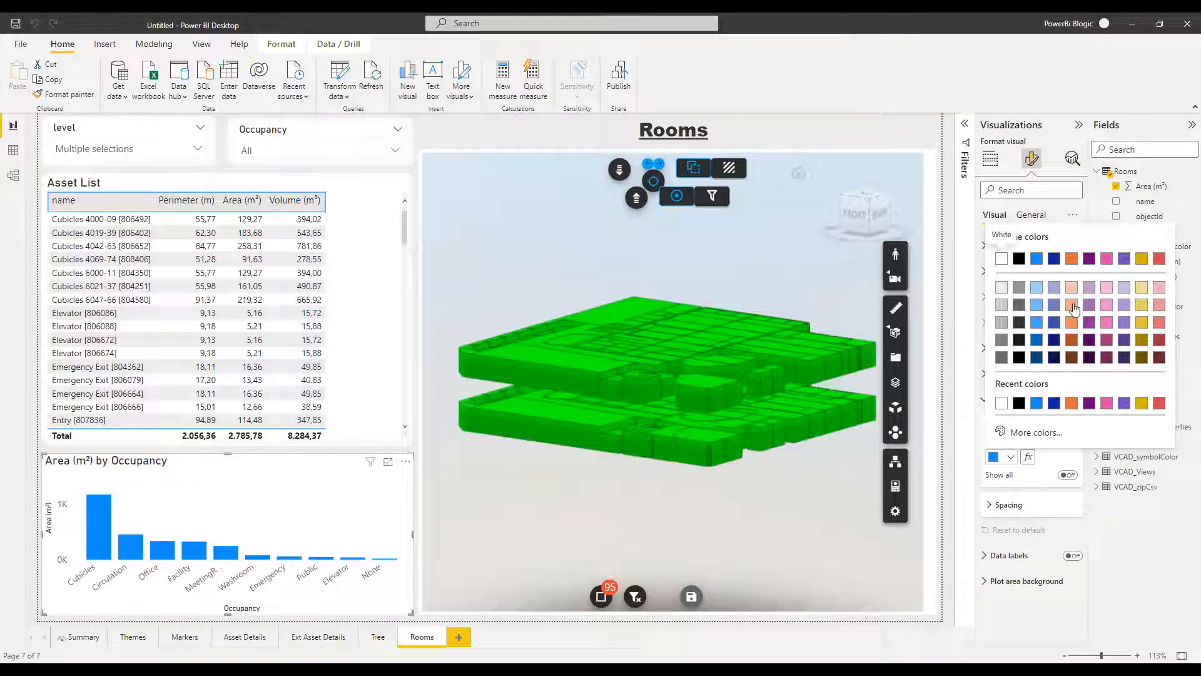
click(1071, 305)
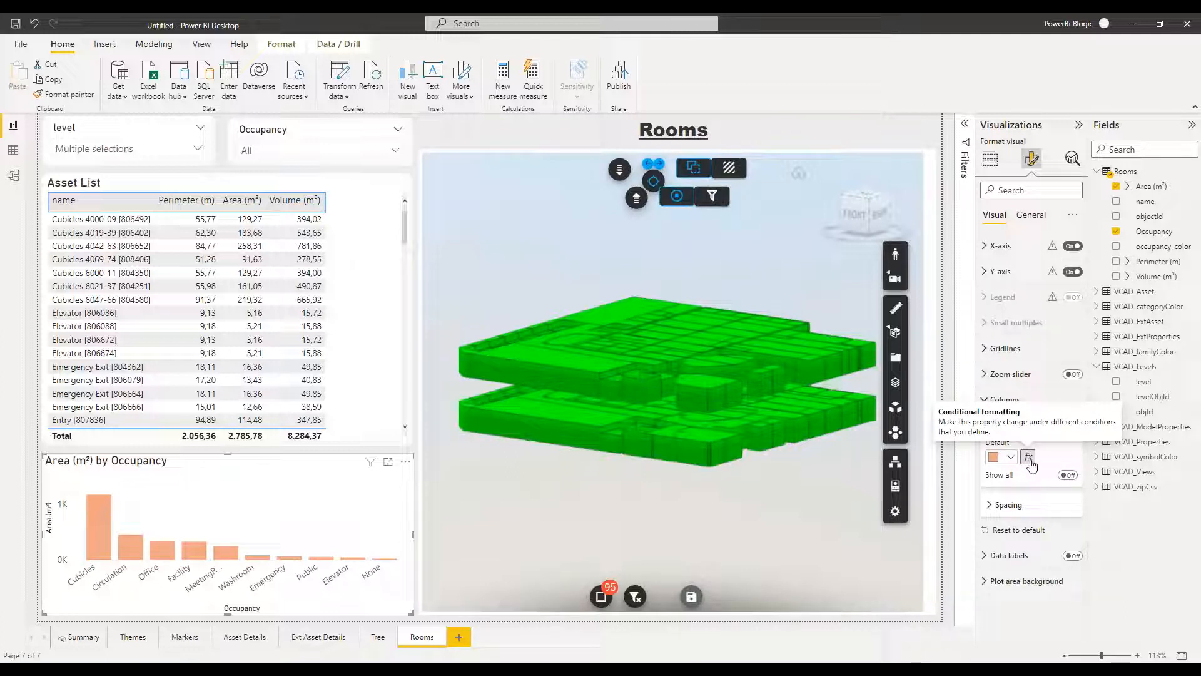
Step: Open conditional formatting for the chart's default column color and display the available format styles
click(1029, 459)
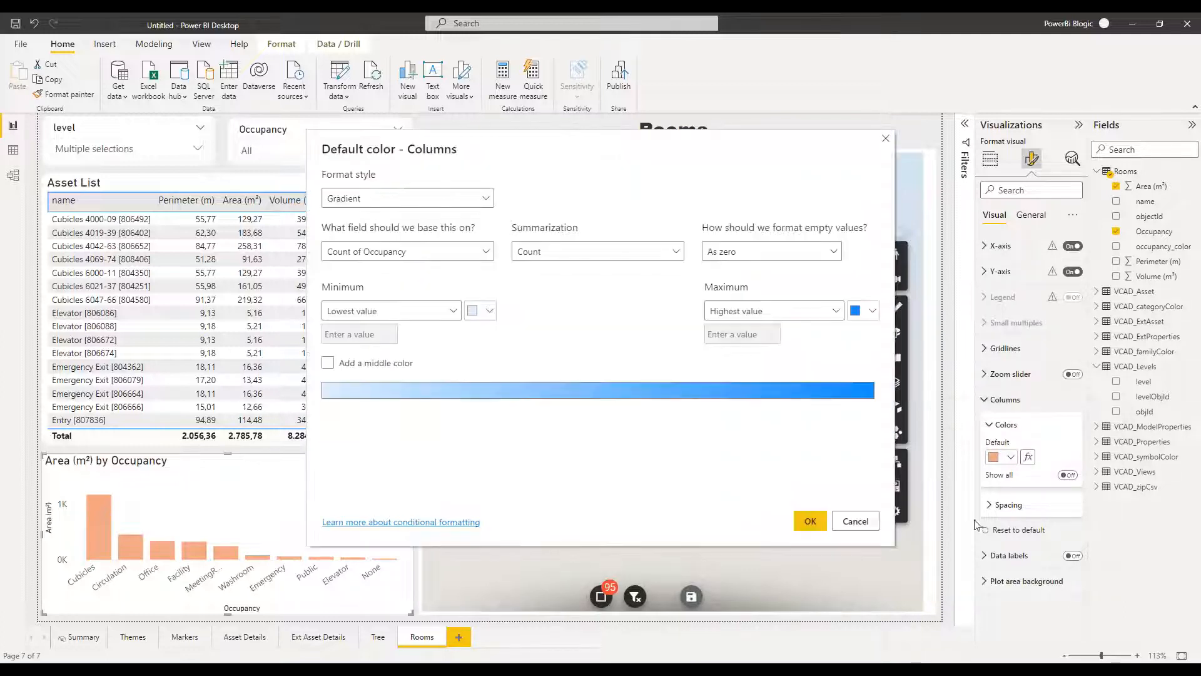
click(486, 200)
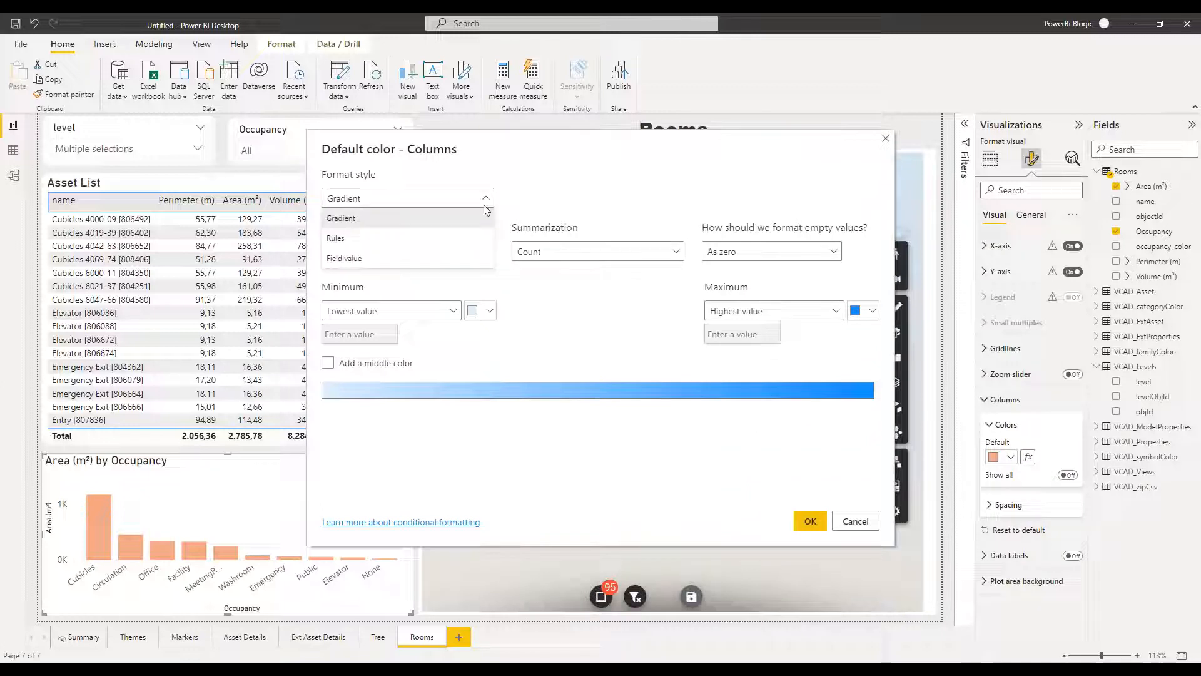
Step: Base the area chart's default column color on the field value of occupancy_color, summarized by First
click(390, 257)
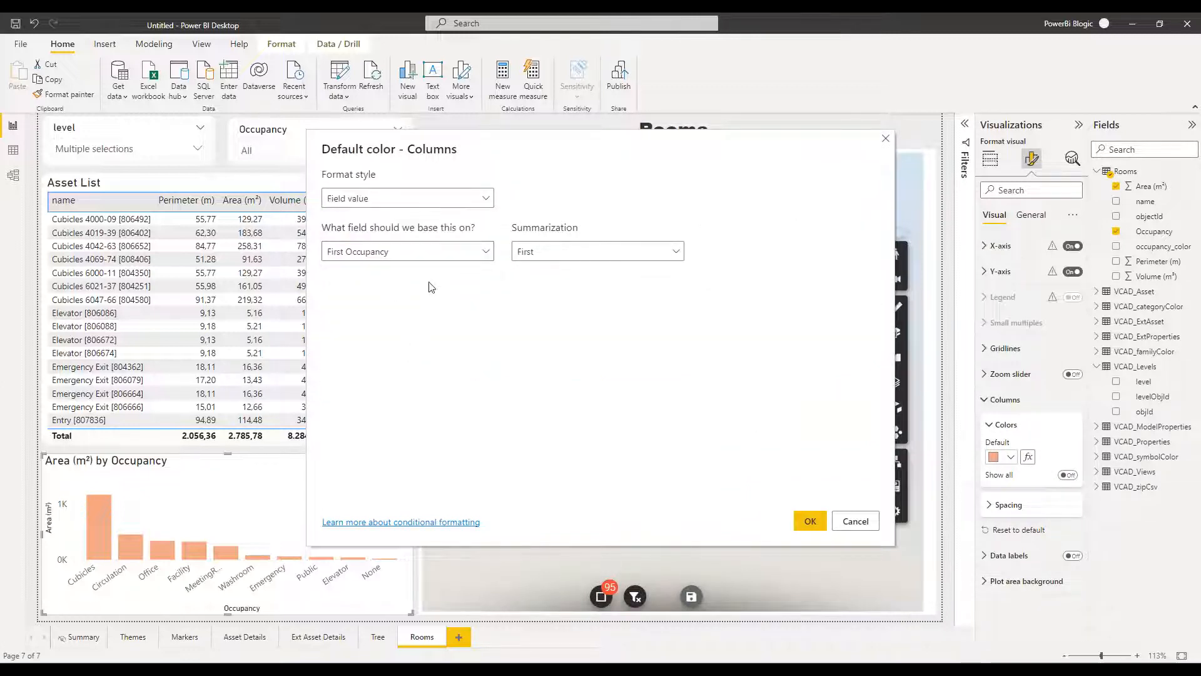
click(440, 252)
click(332, 296)
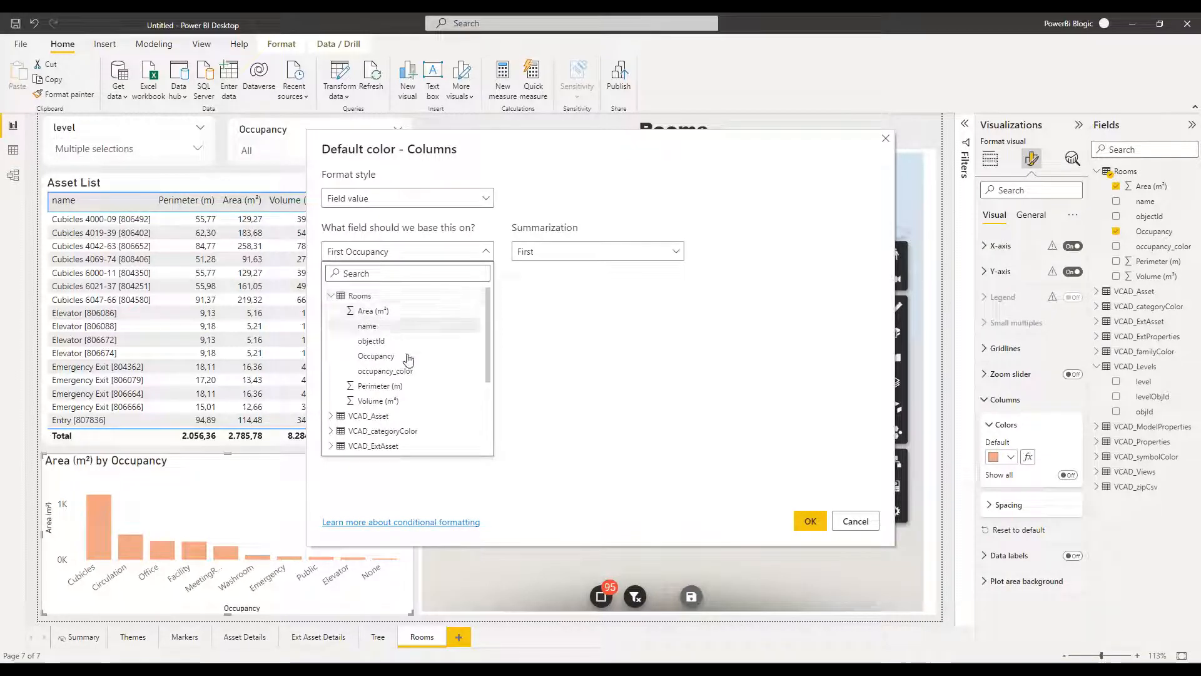
click(438, 373)
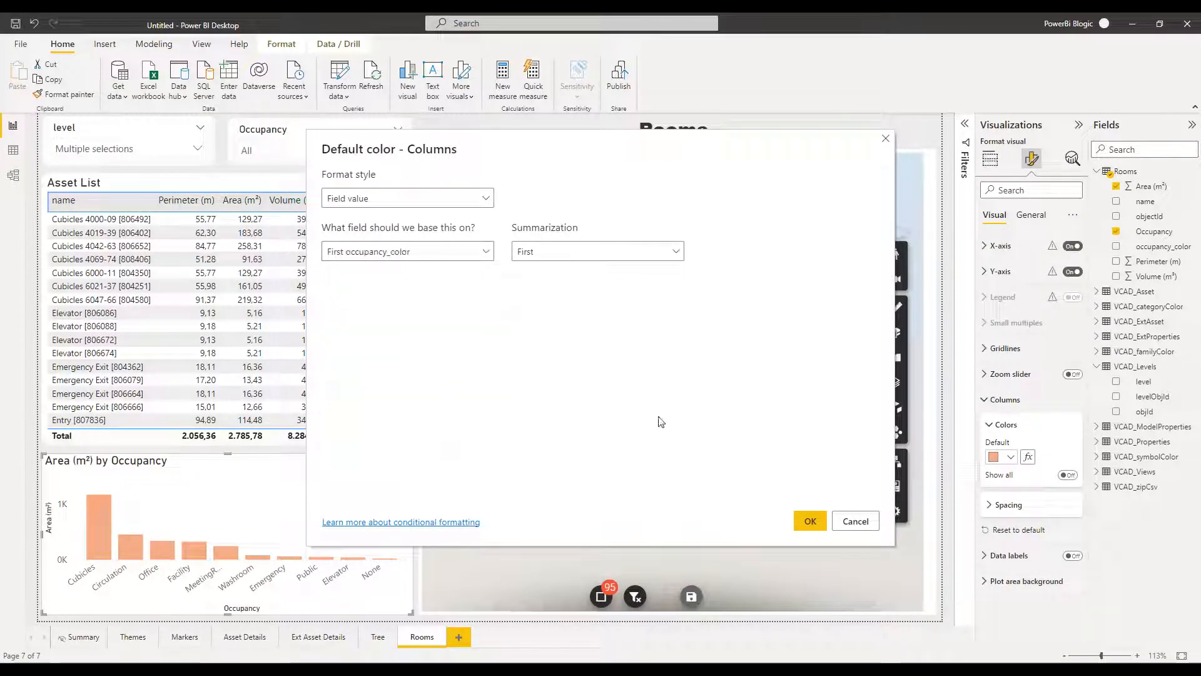
click(808, 521)
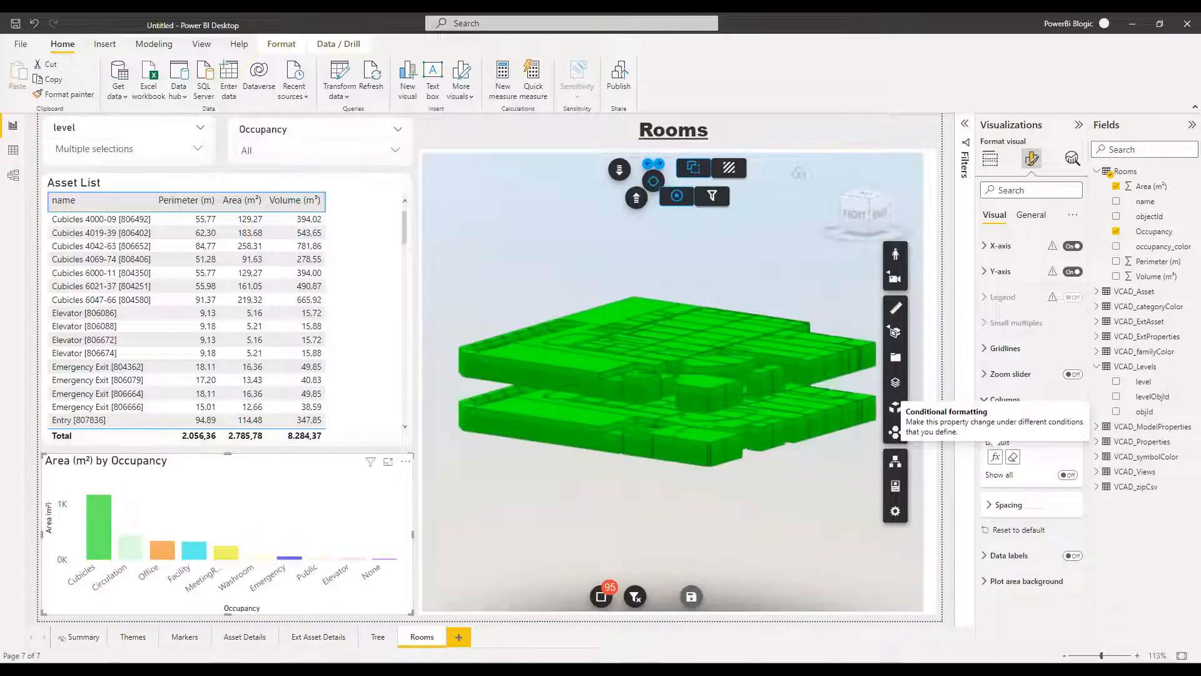
Step: Turn on Show Theme Color for the 3D viewer visual and choose Default Color from its theme list
click(945, 170)
click(926, 186)
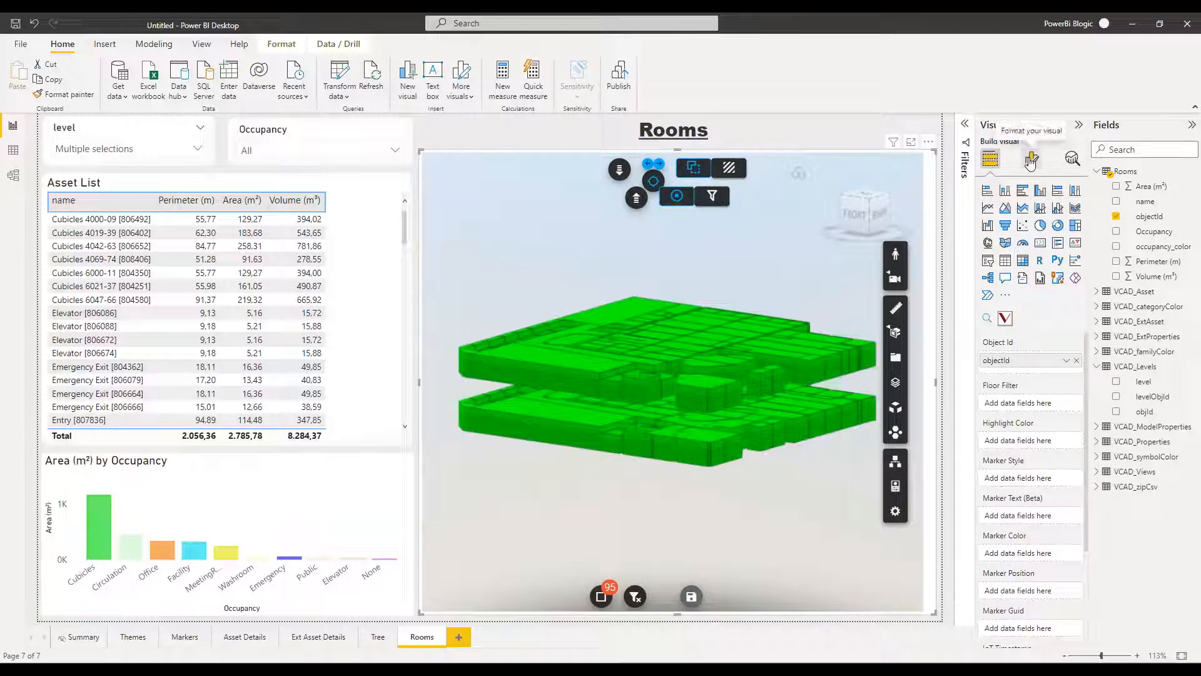
click(1031, 161)
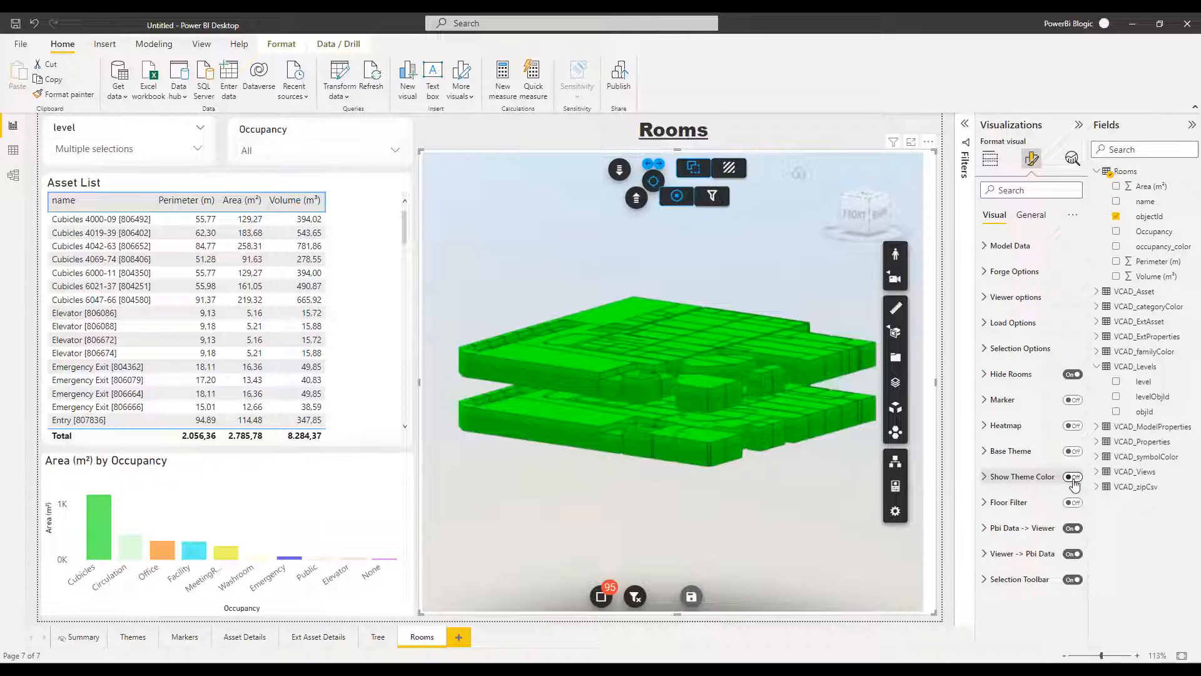
click(1072, 477)
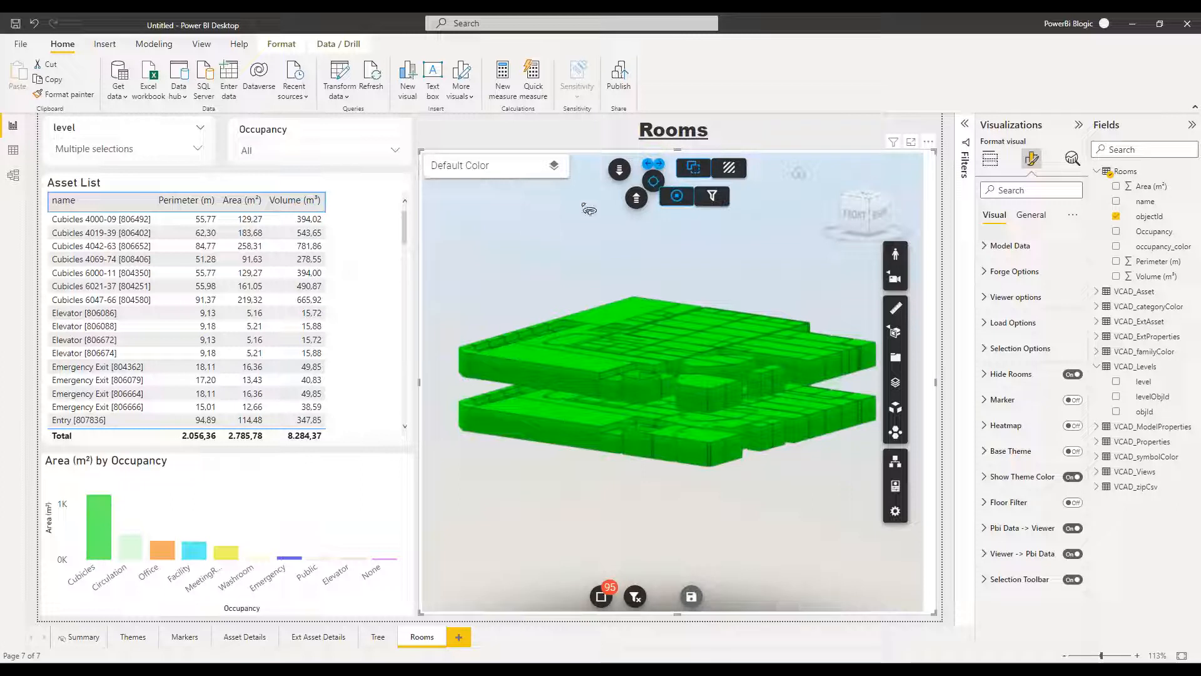
click(547, 171)
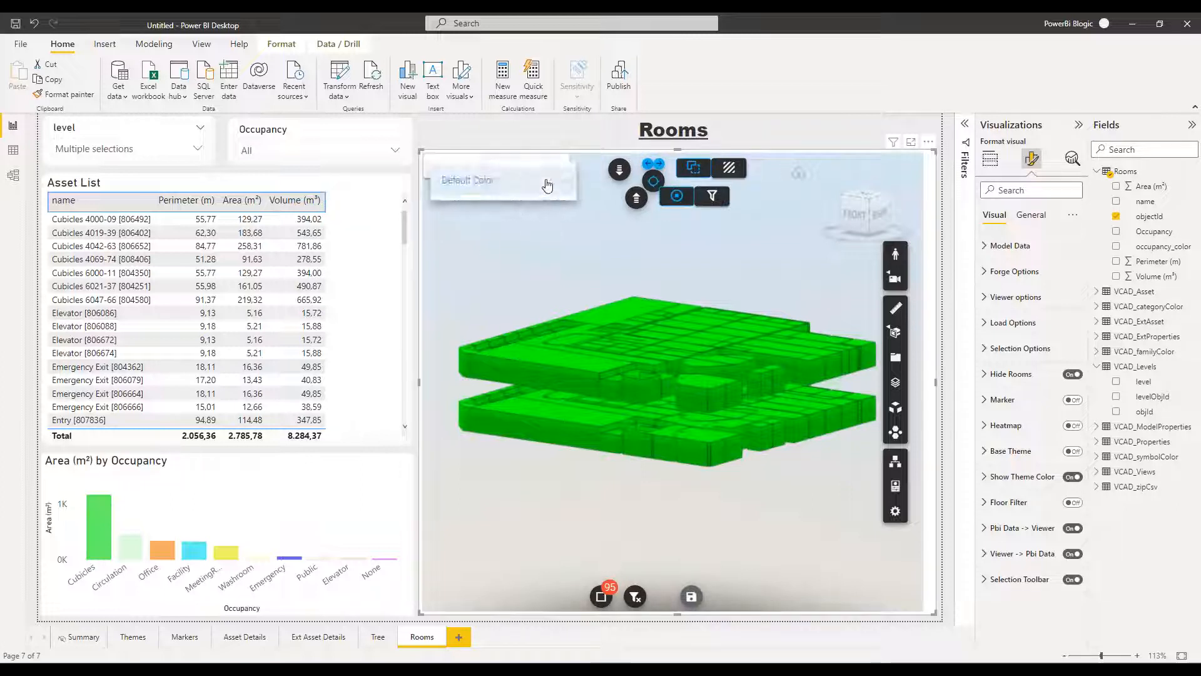
click(548, 181)
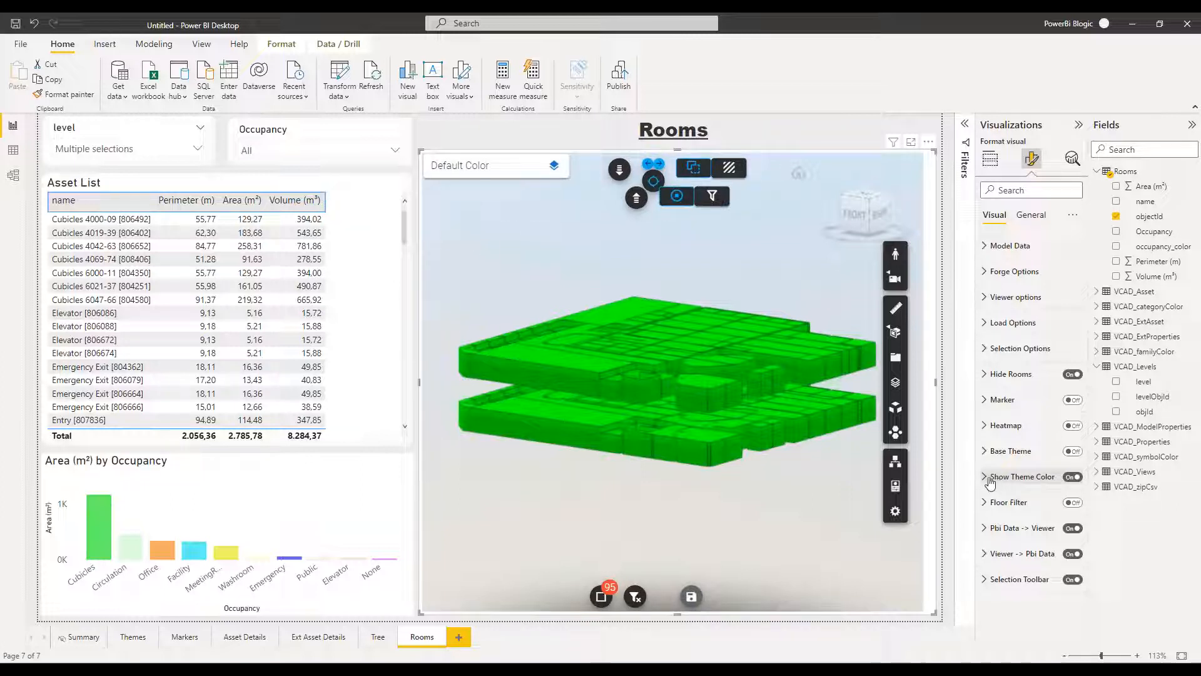
Step: Set the 3D viewer's Default Theme Index to 1 in the Show Theme Color settings
click(987, 478)
drag(998, 512, 969, 515)
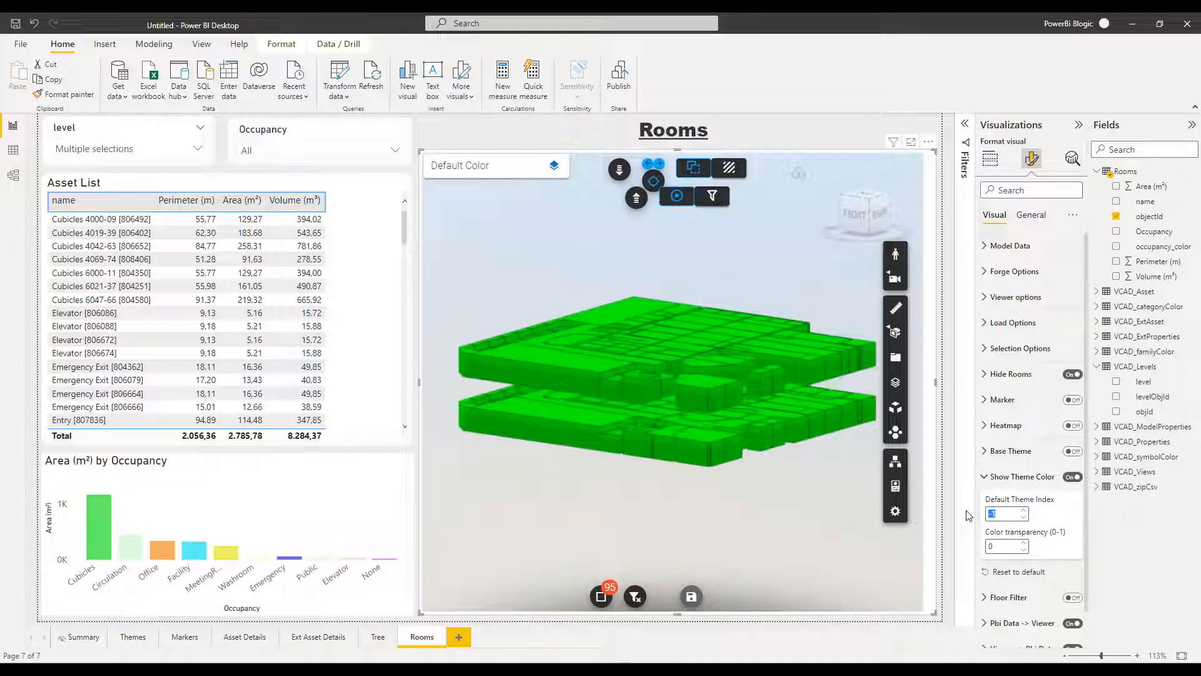
text(1)
Step: Add the occupancy_color field as the viewer's Highlight Color and apply the occupancy_color theme to the model
click(989, 160)
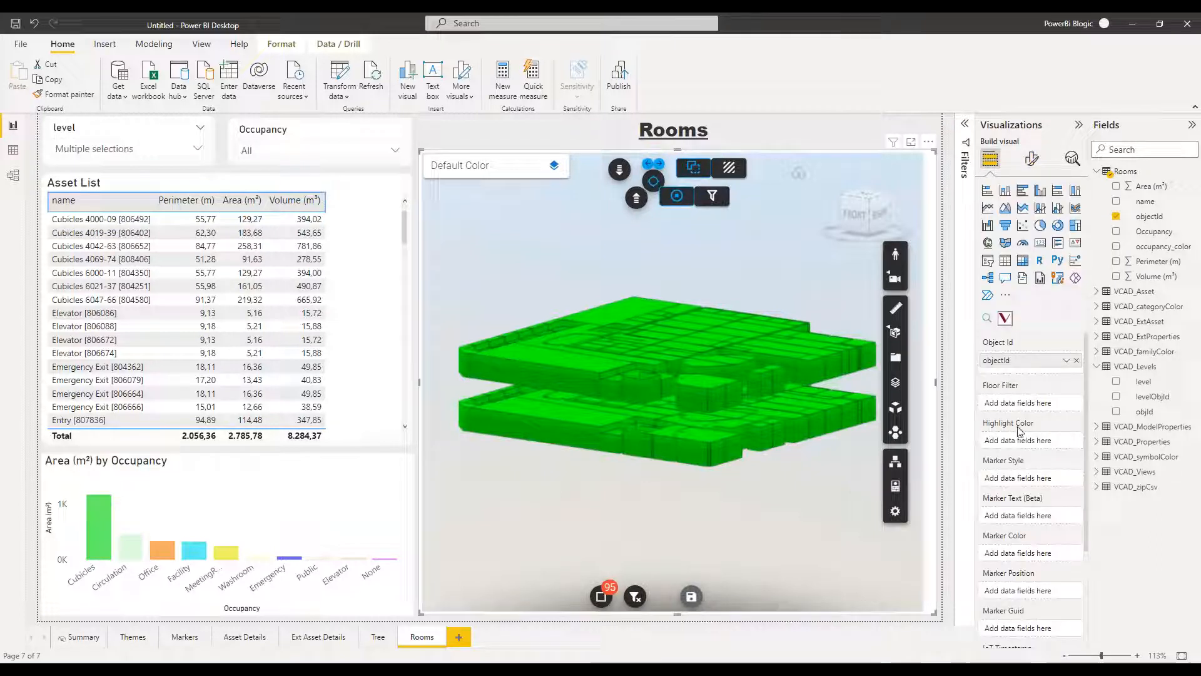
drag(1167, 248, 1039, 444)
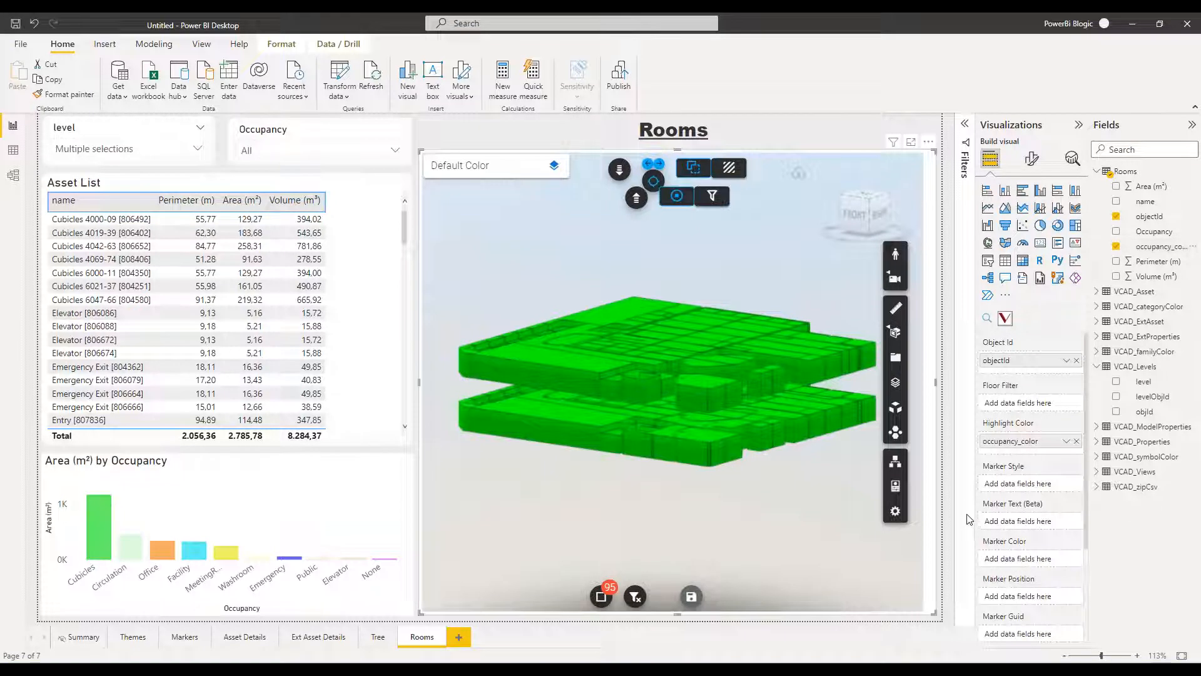
click(500, 175)
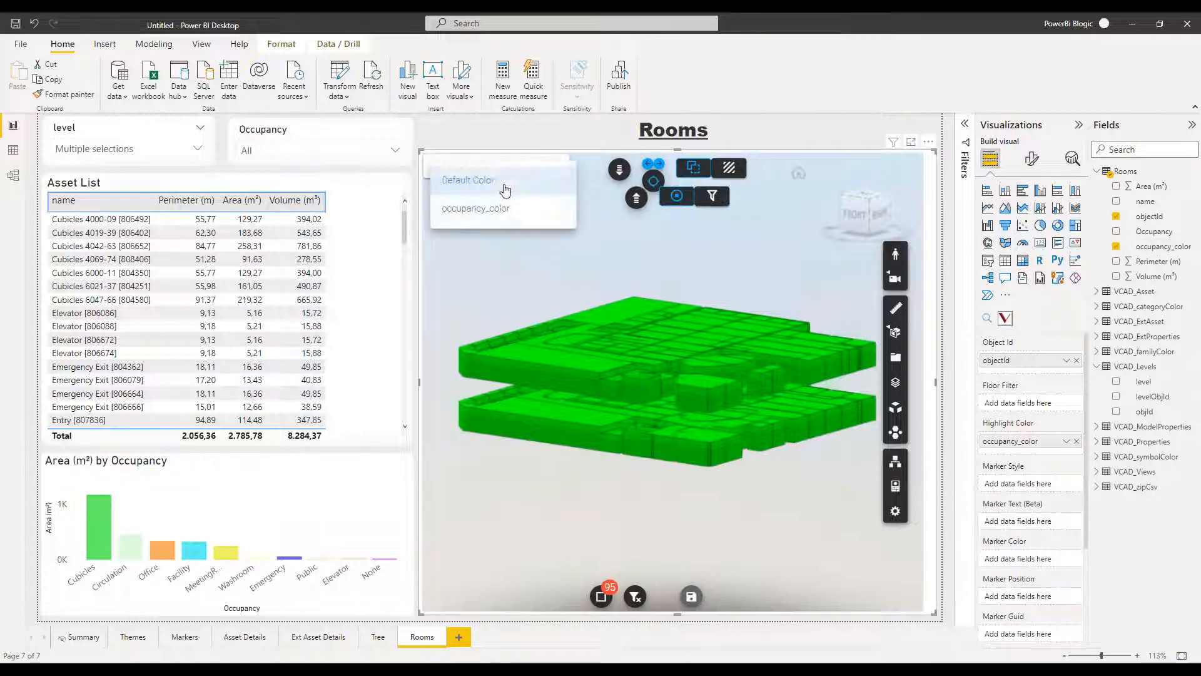
click(513, 216)
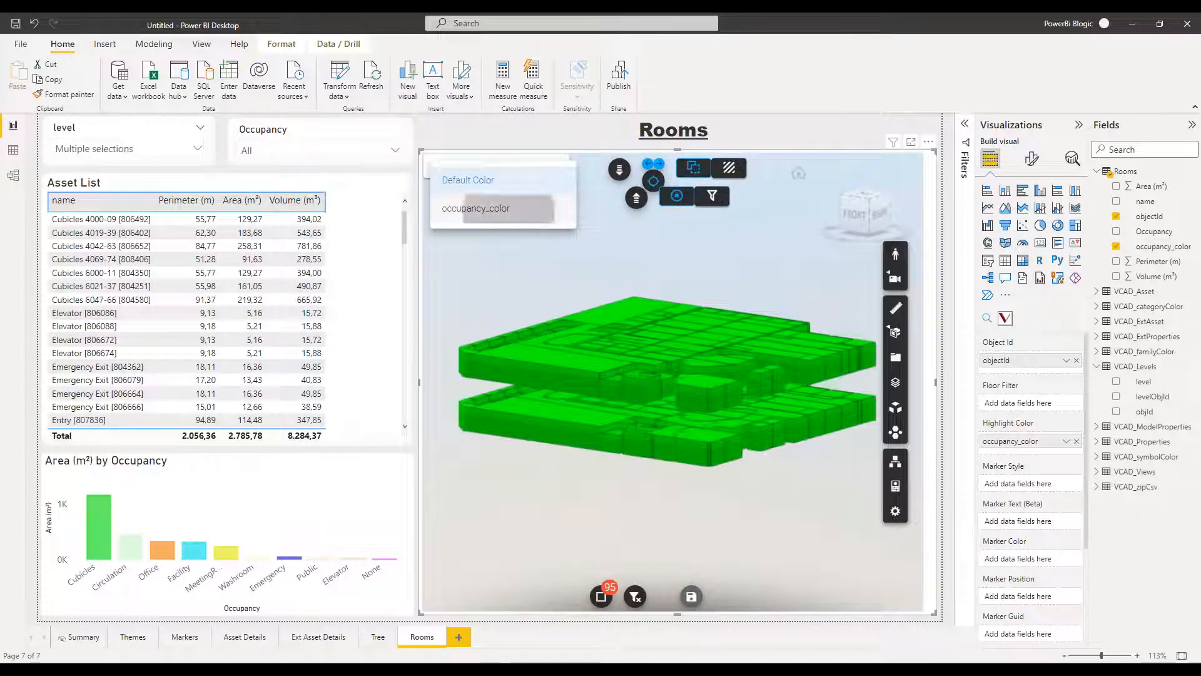
drag(630, 504, 486, 530)
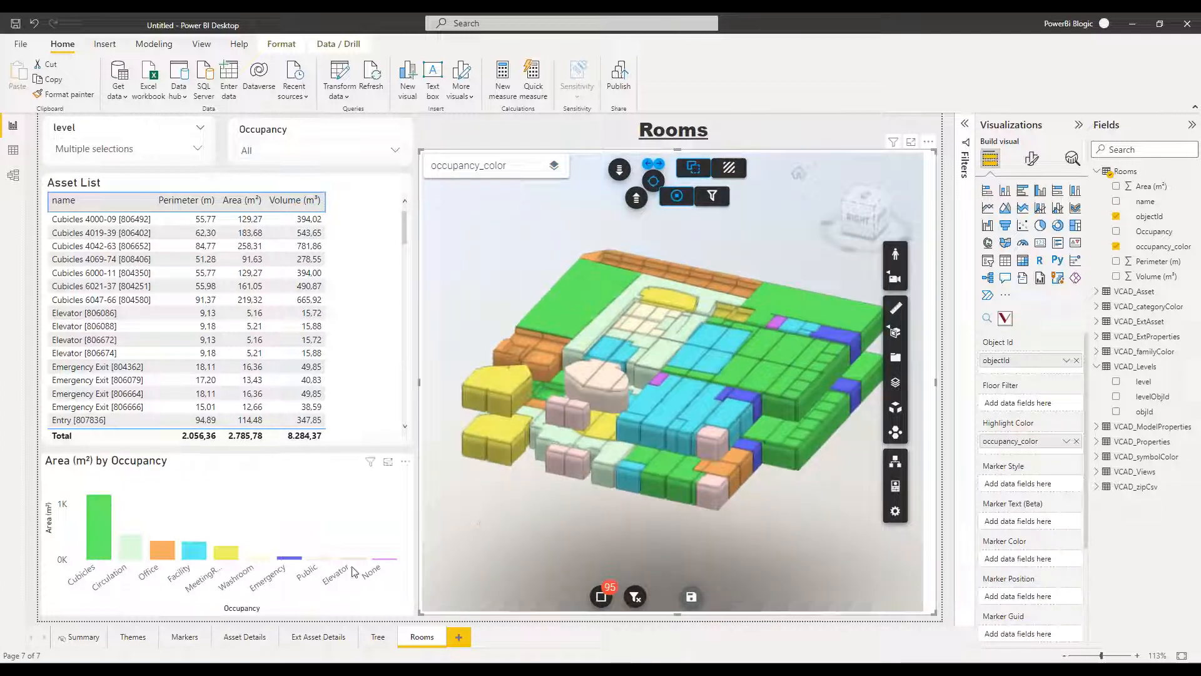
mouse_move(703, 532)
mouse_down()
mouse_move(767, 514)
mouse_move(705, 543)
mouse_up()
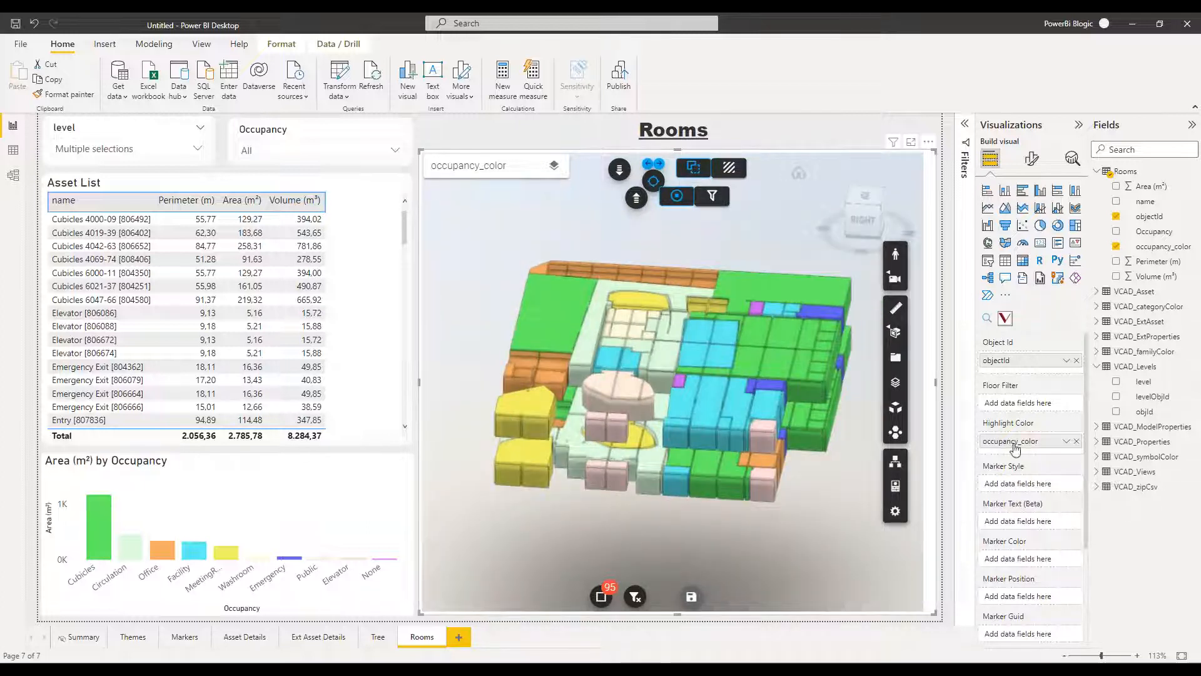
Step: Rename the Highlight Color field to Occupancy Color for the 3D viewer visual
right_click(1014, 444)
click(1134, 458)
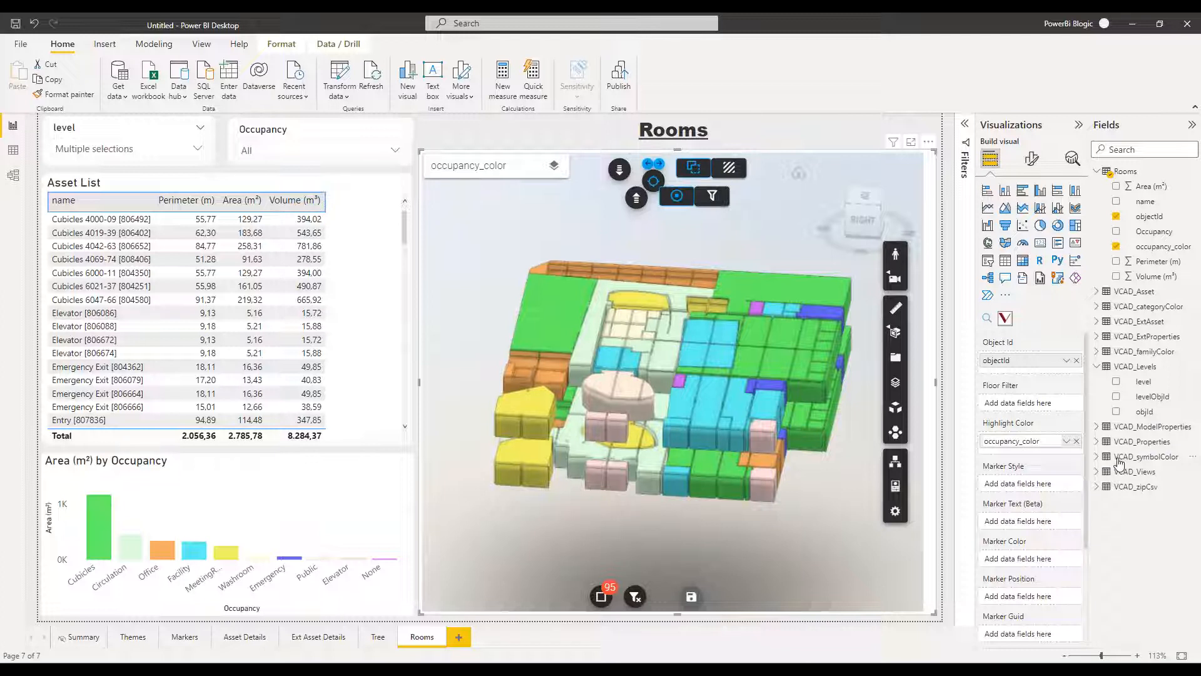
text(O)
key(shift+Left)
key(shift+Right)
text(C)
key(Return)
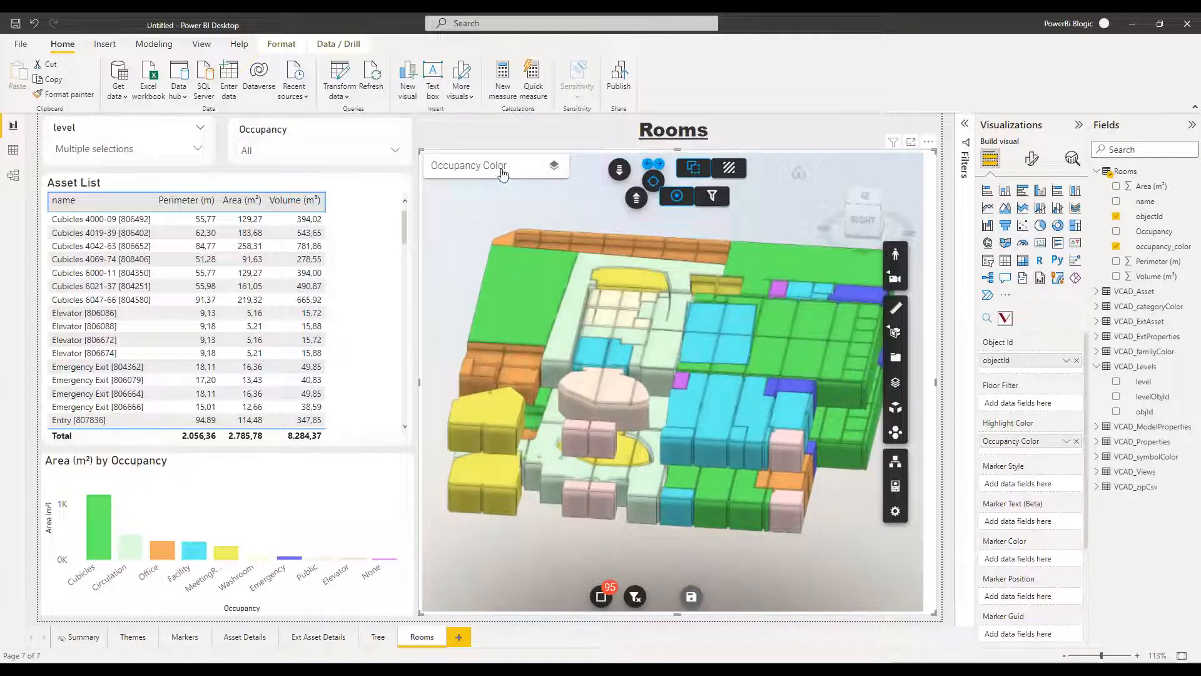
drag(660, 541, 694, 525)
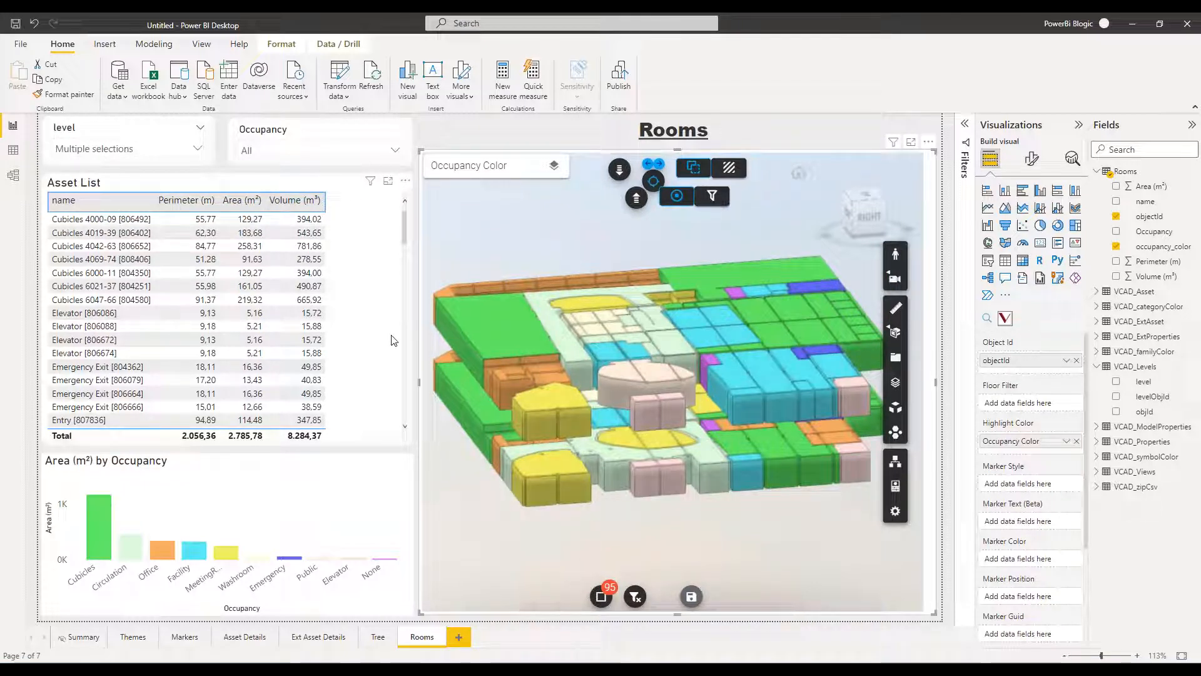
Step: Clear the level slicer's selection, and briefly isolate room Cubicles 4019-39 [806402] in the model from the Asset List
click(184, 129)
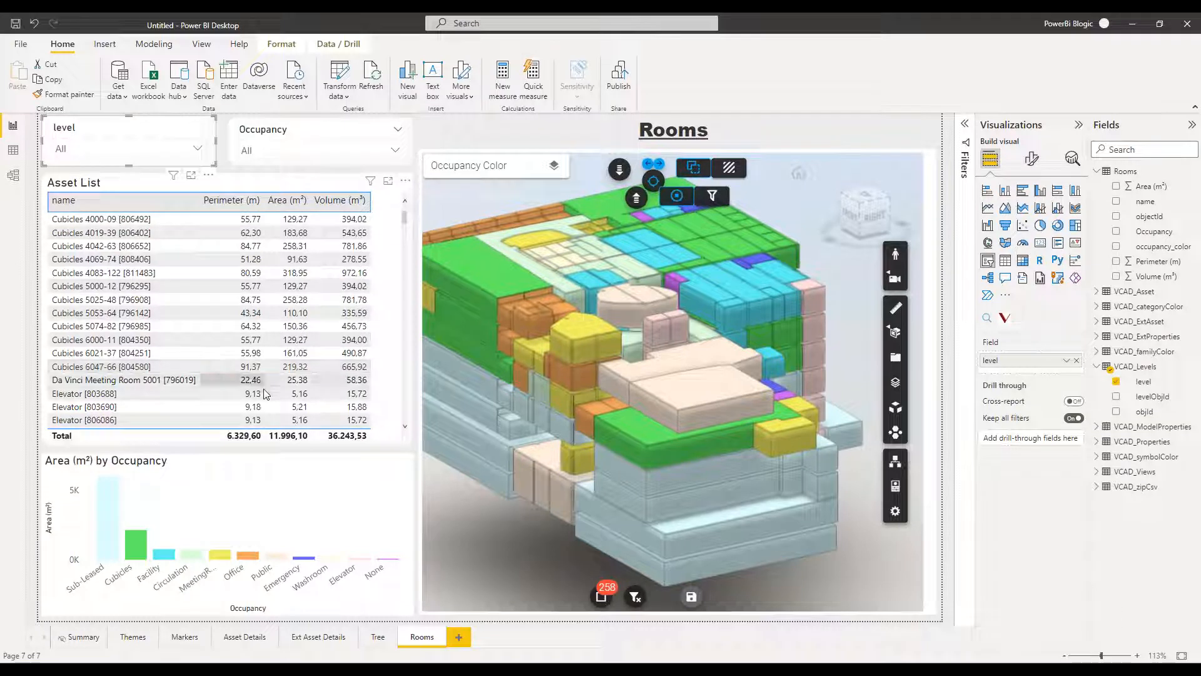
click(142, 234)
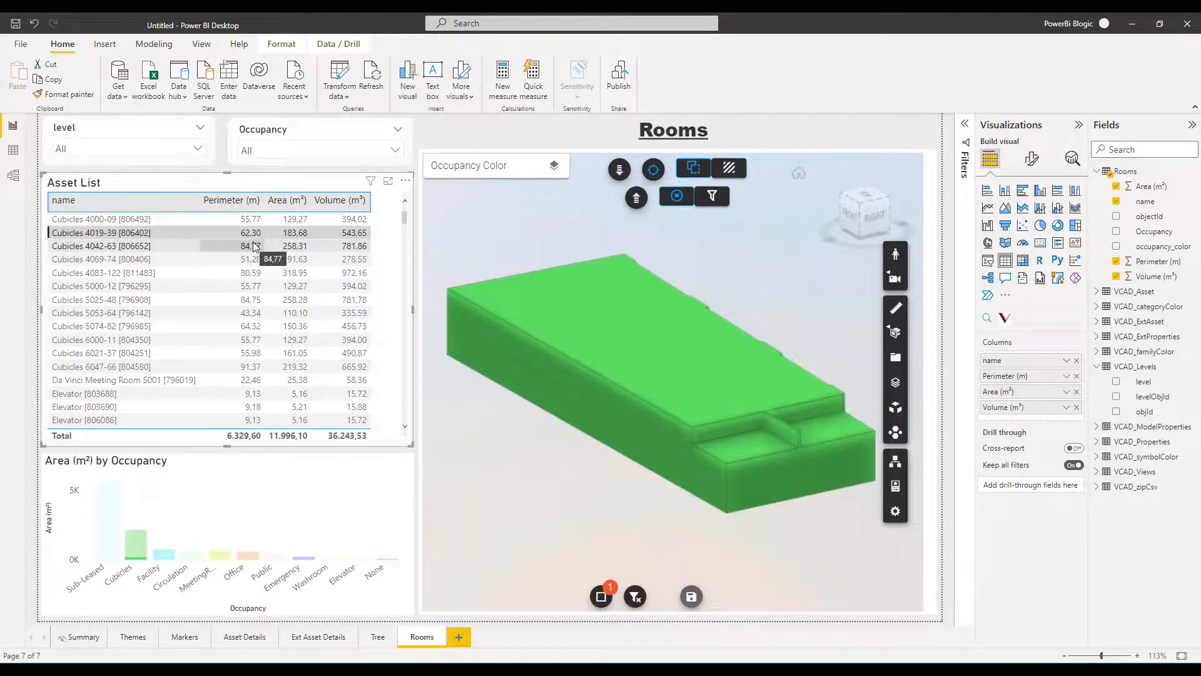
click(197, 234)
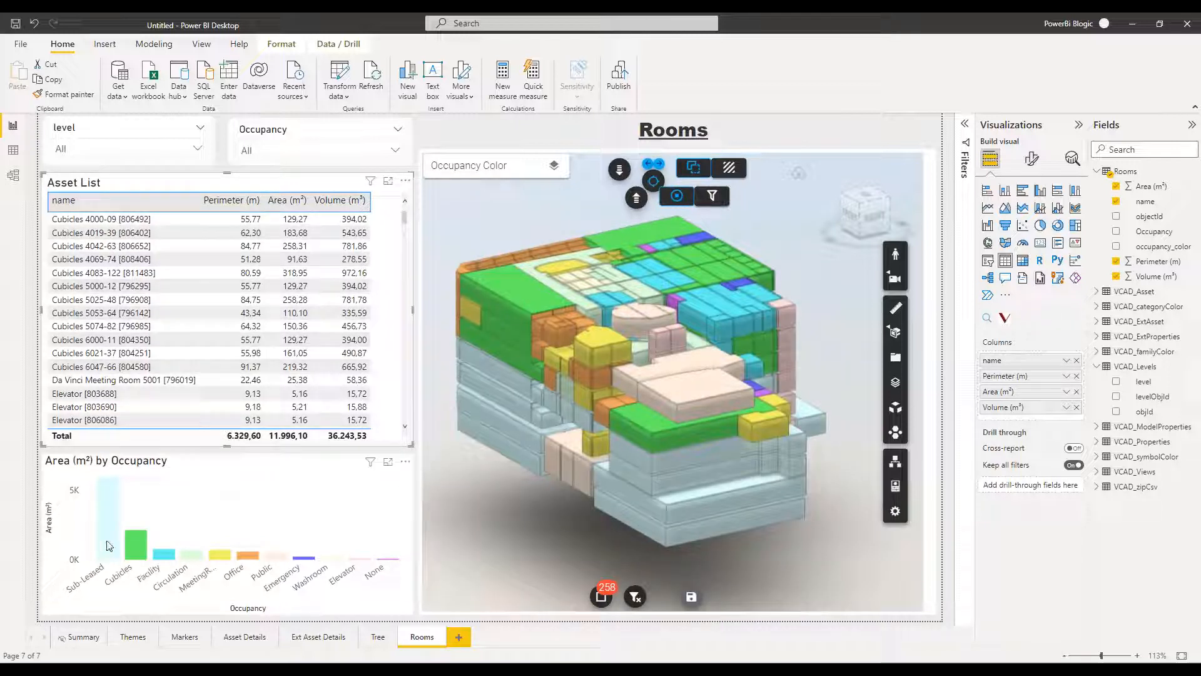
mouse_move(131, 554)
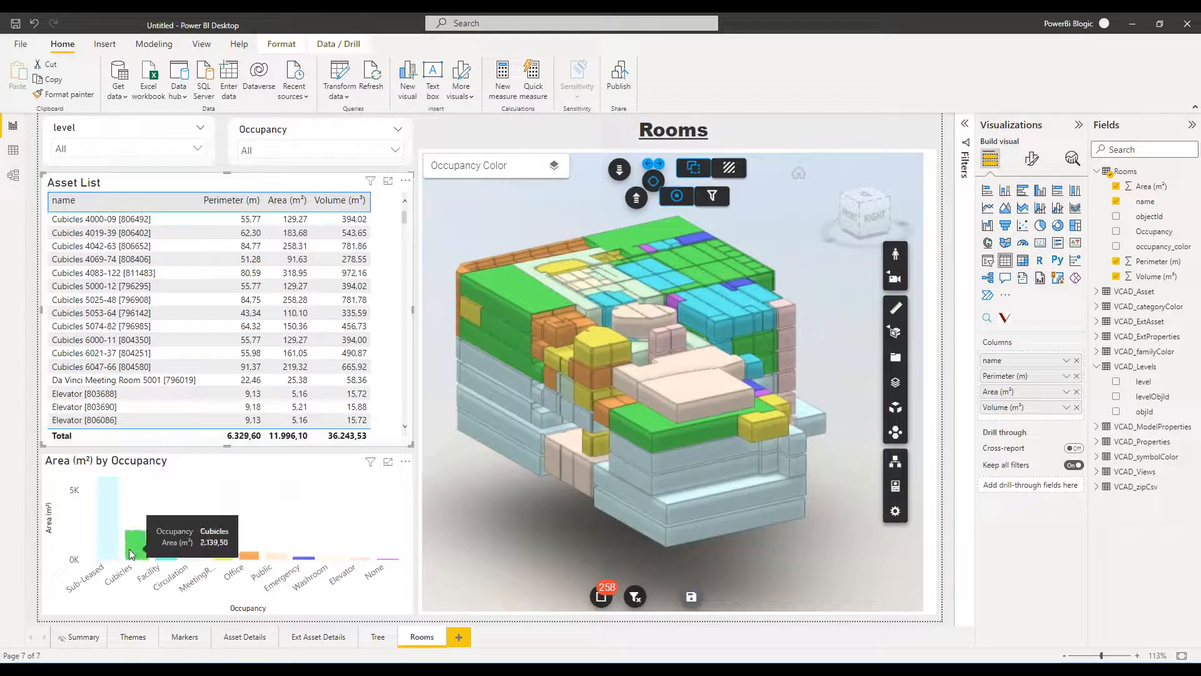
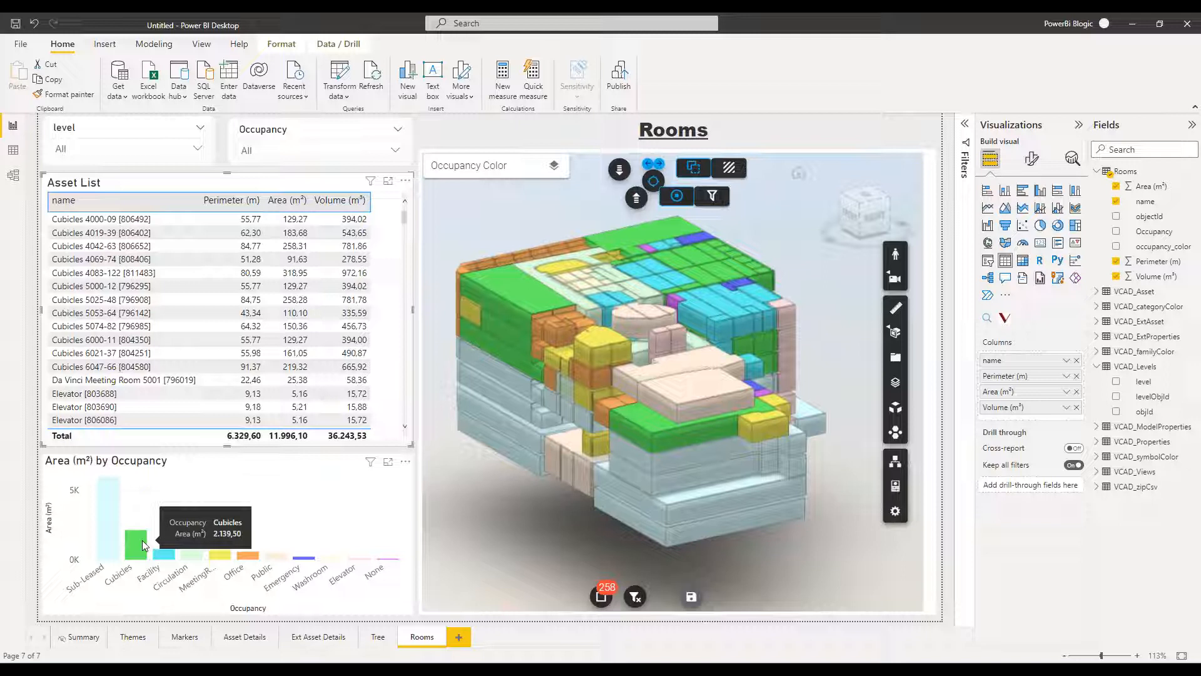
click(111, 454)
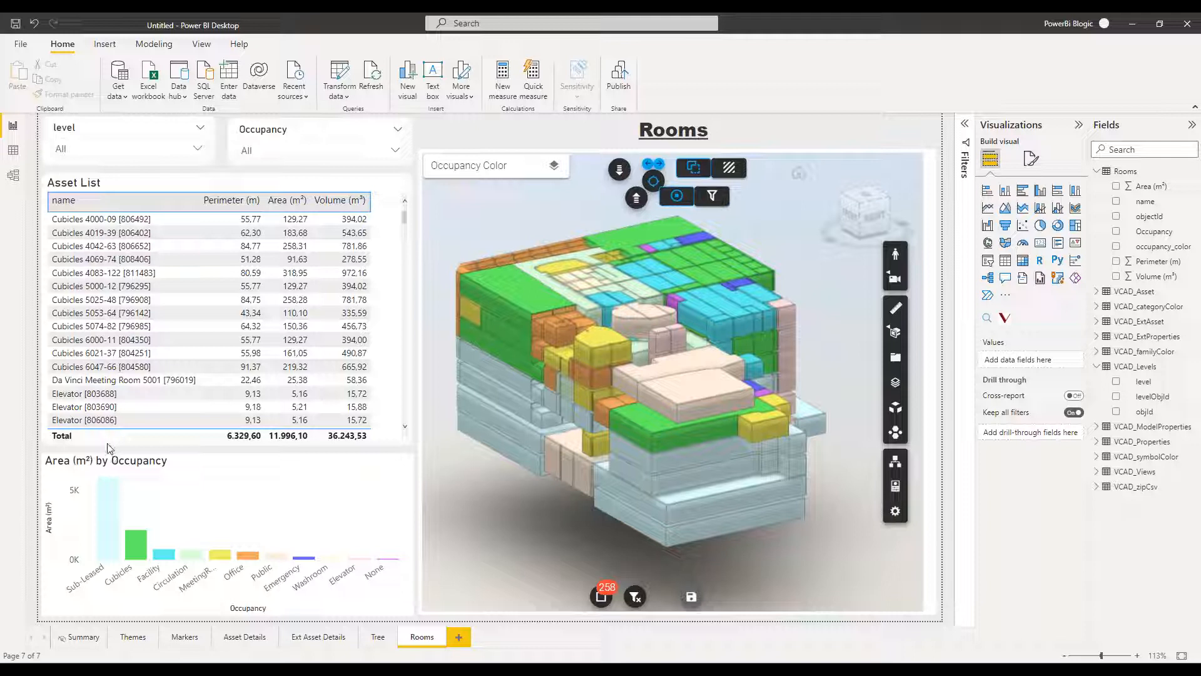
Step: Open the Power Query Editor and create a blank query in the Other Queries group
click(337, 84)
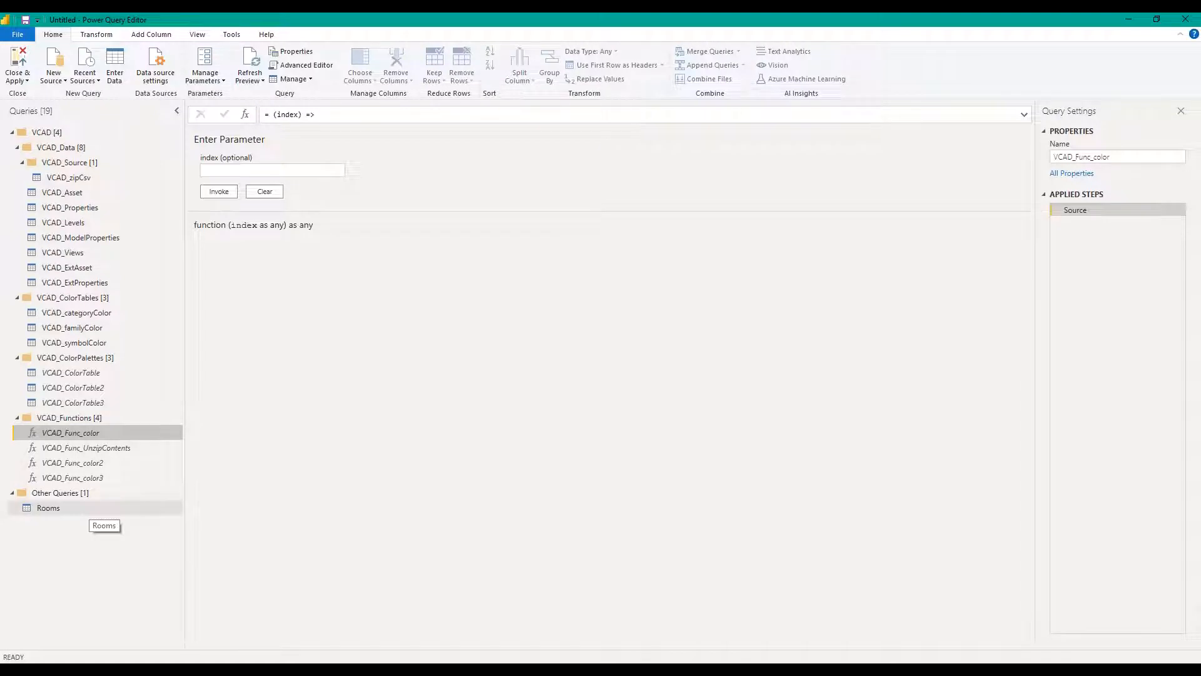
right_click(87, 498)
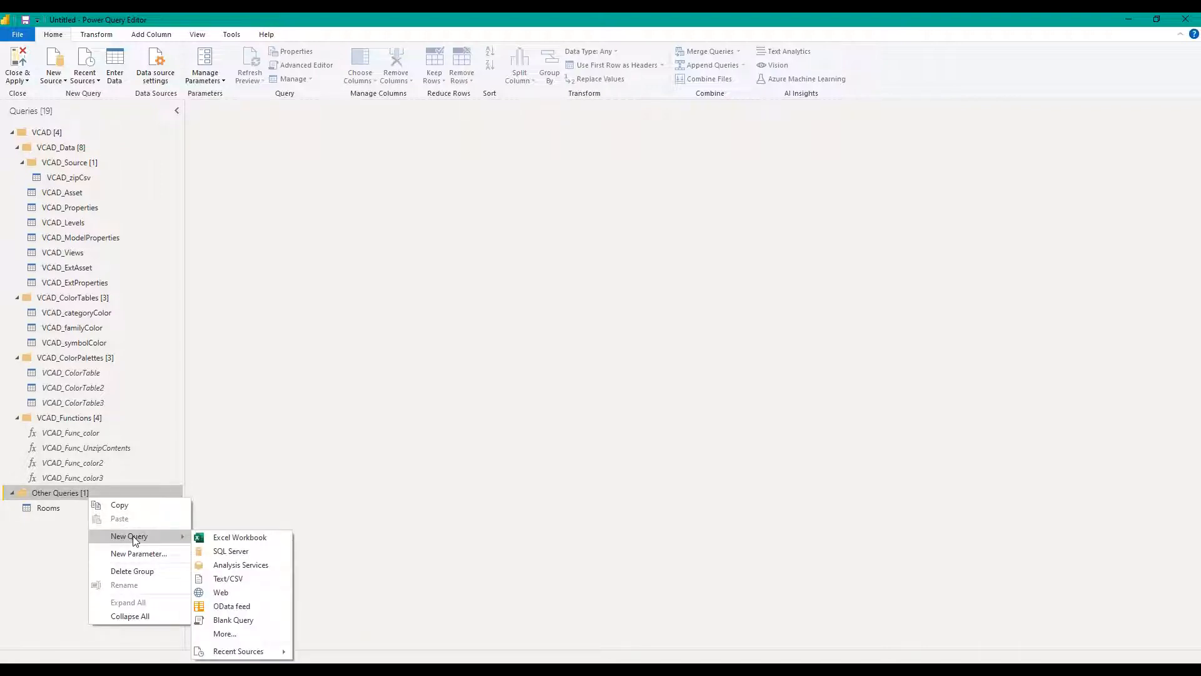
click(249, 619)
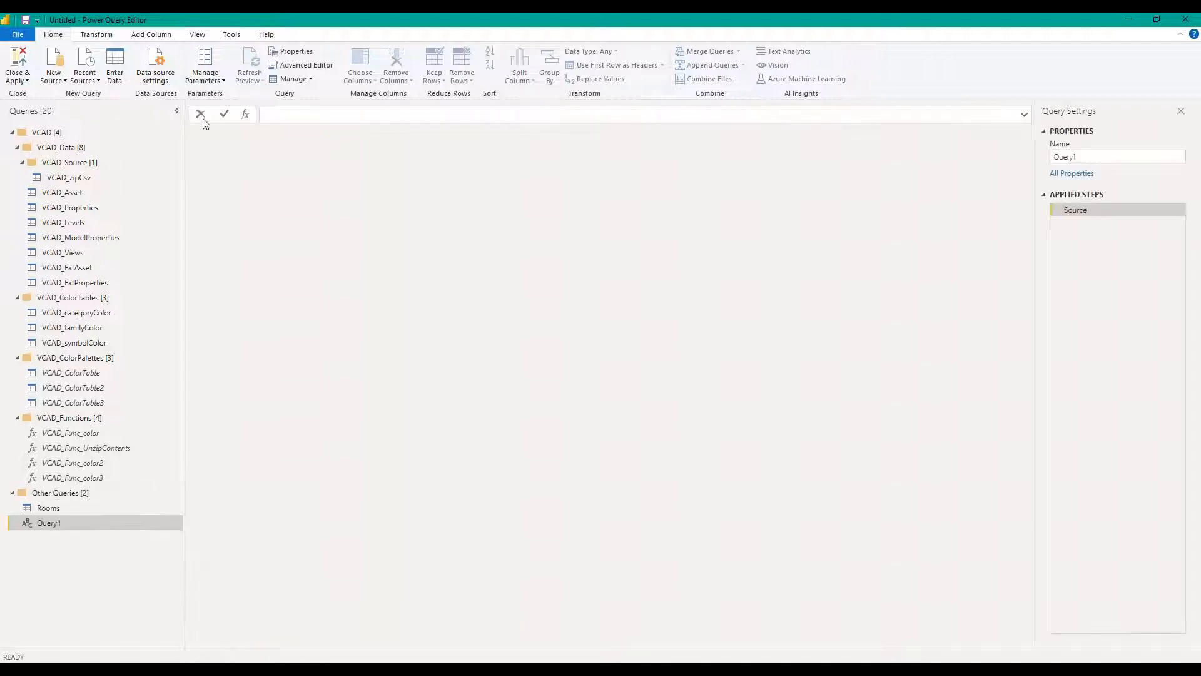
Step: Edit the new query's code so that Source references the VCAD_Asset table
click(306, 65)
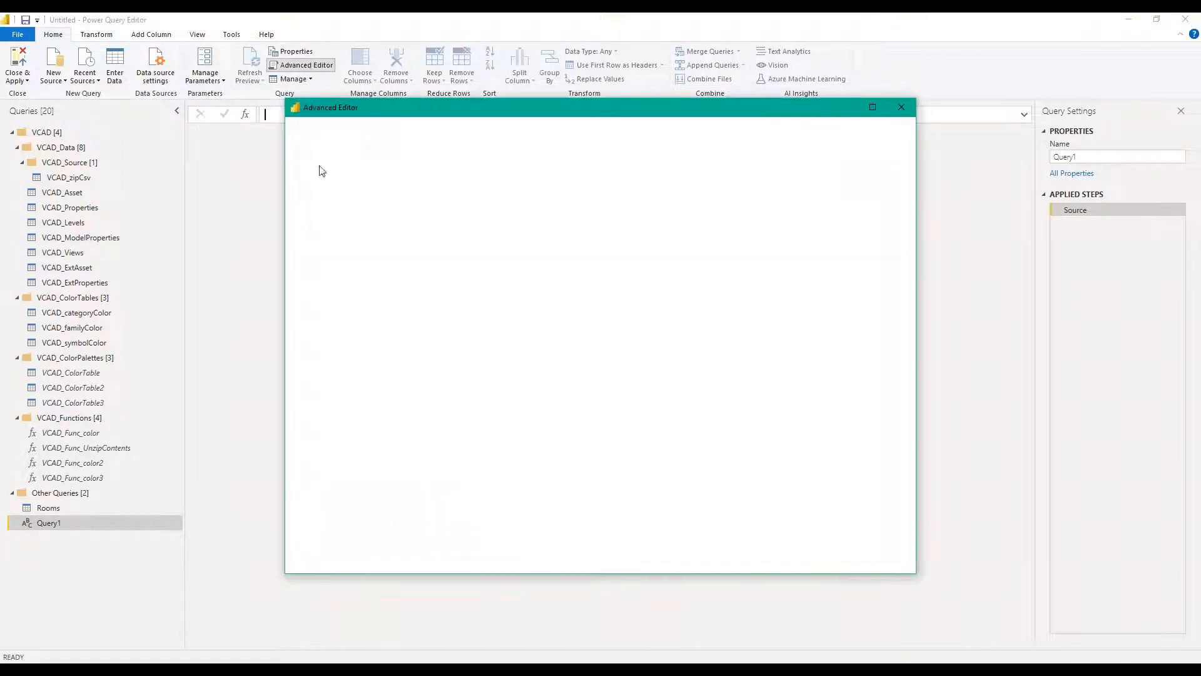
double_click(394, 181)
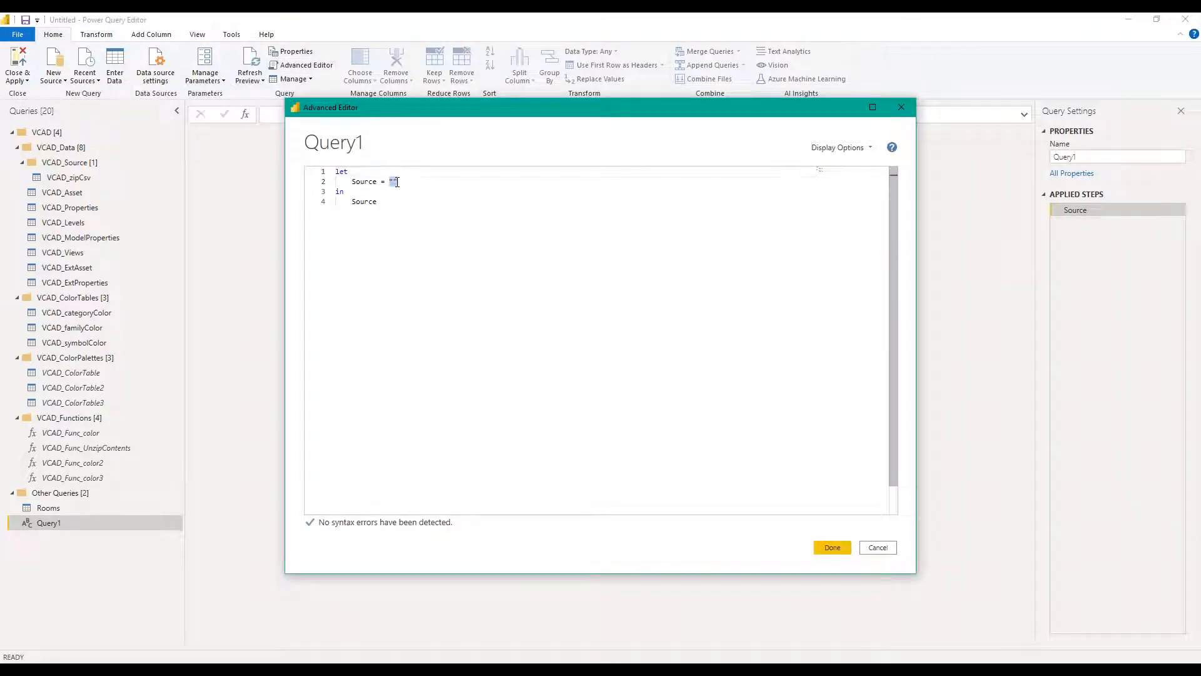
text(Vcad)
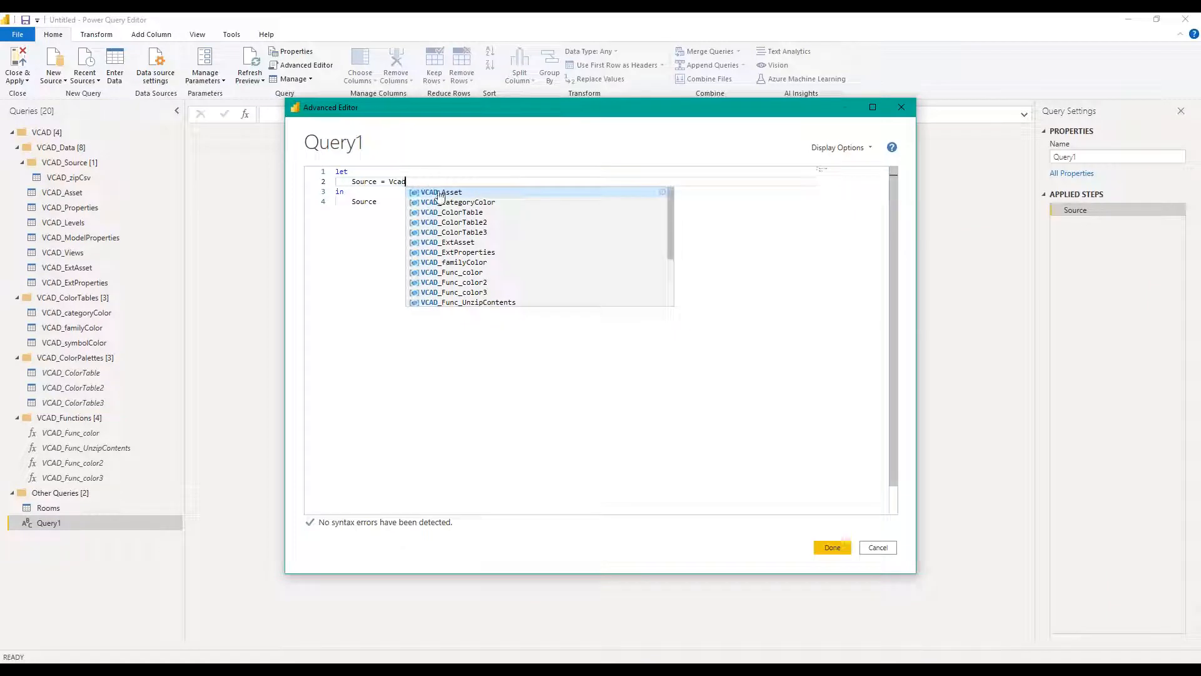
click(439, 194)
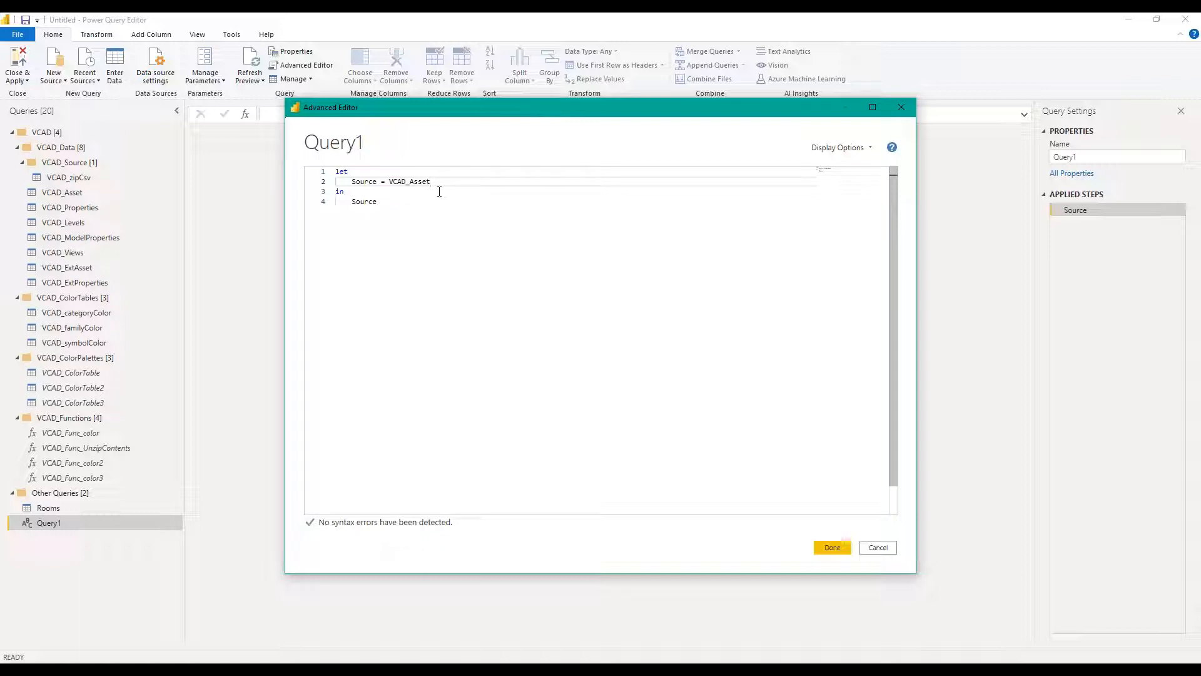
click(832, 546)
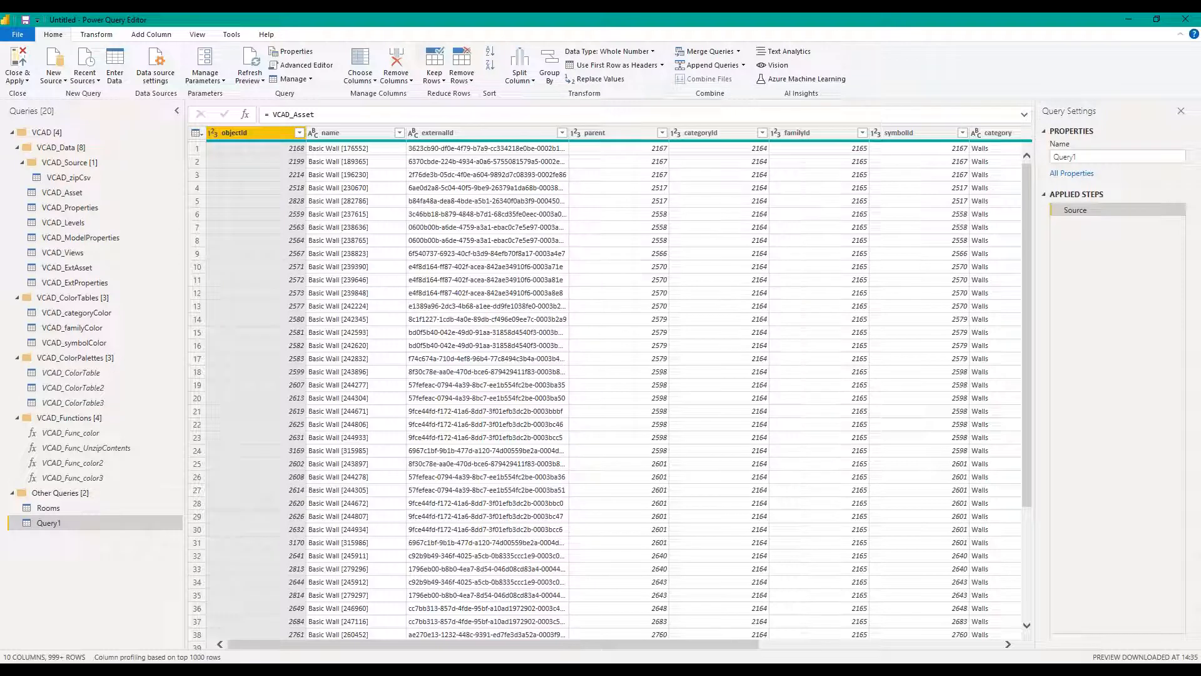
Step: Filter the new query's category column to keep only Walls
drag(666, 643, 901, 650)
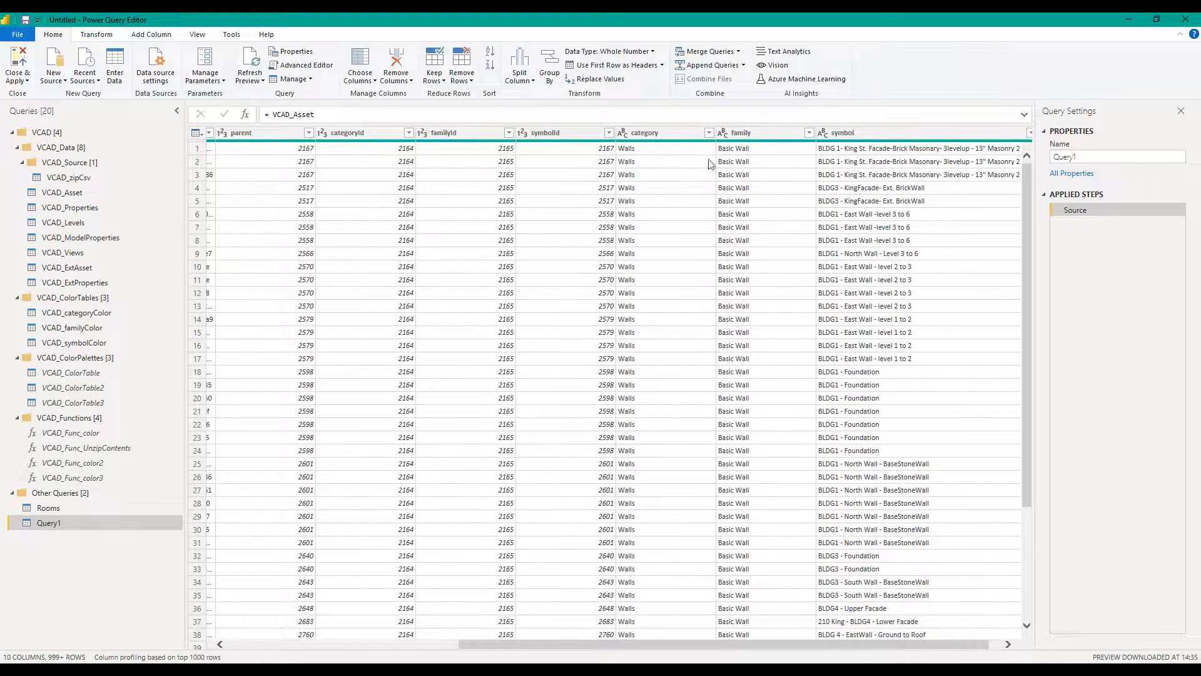
click(708, 133)
click(687, 331)
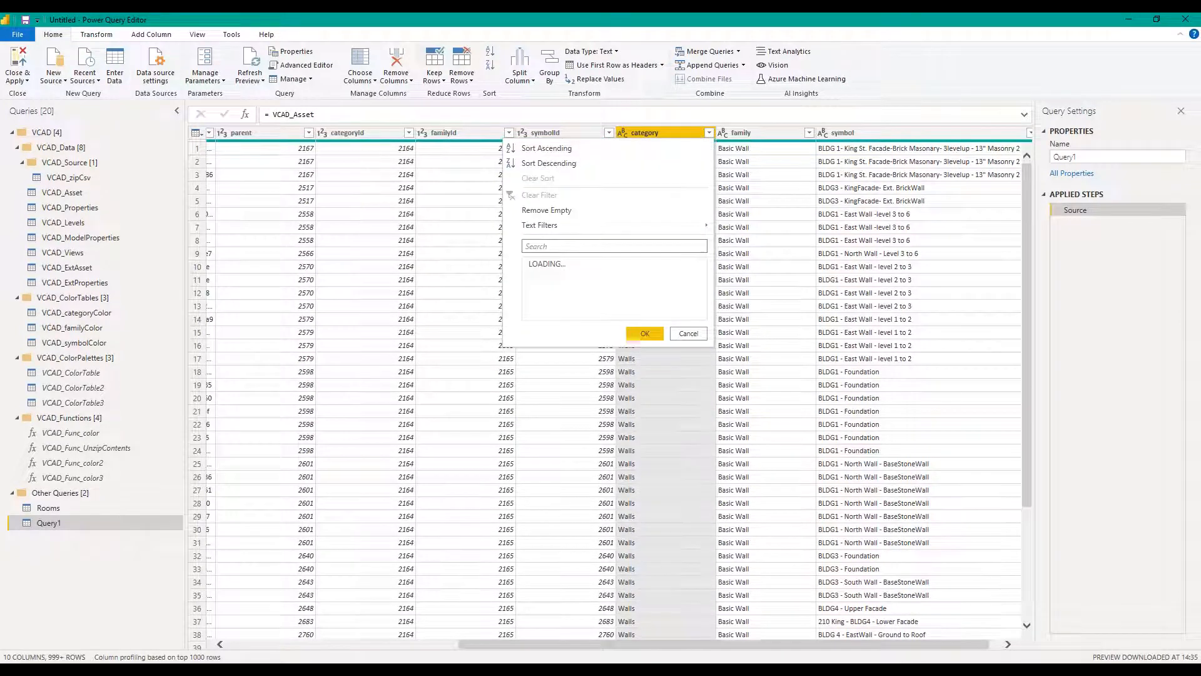
click(613, 247)
text(walls)
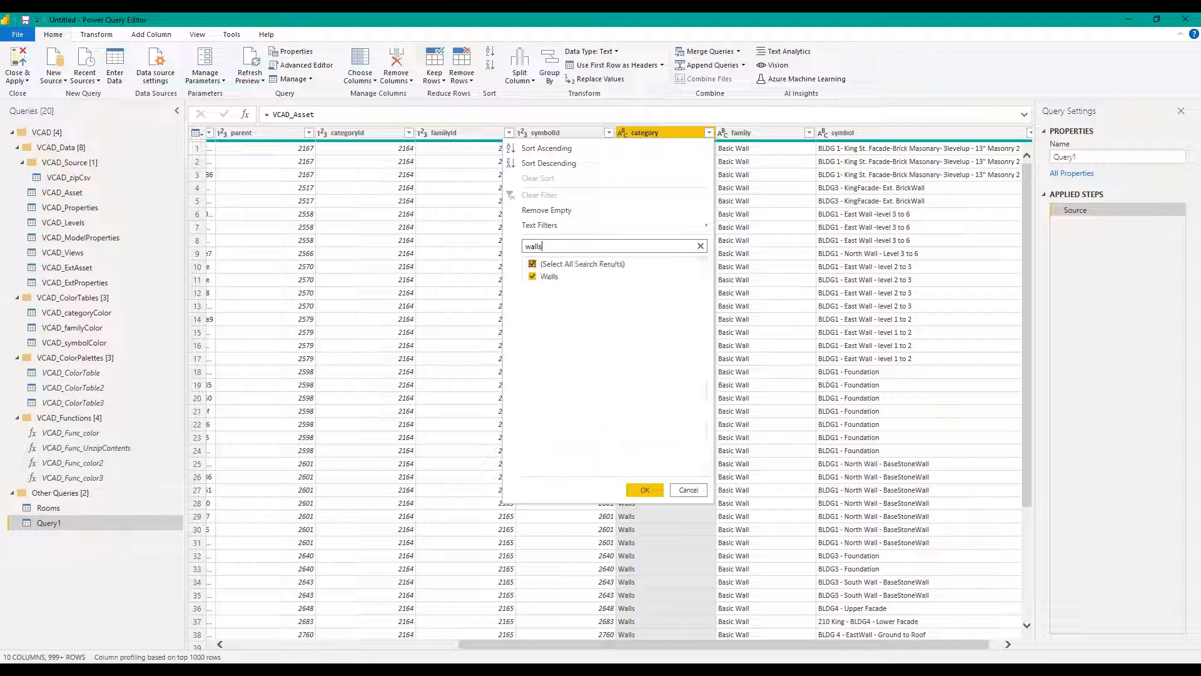
click(644, 490)
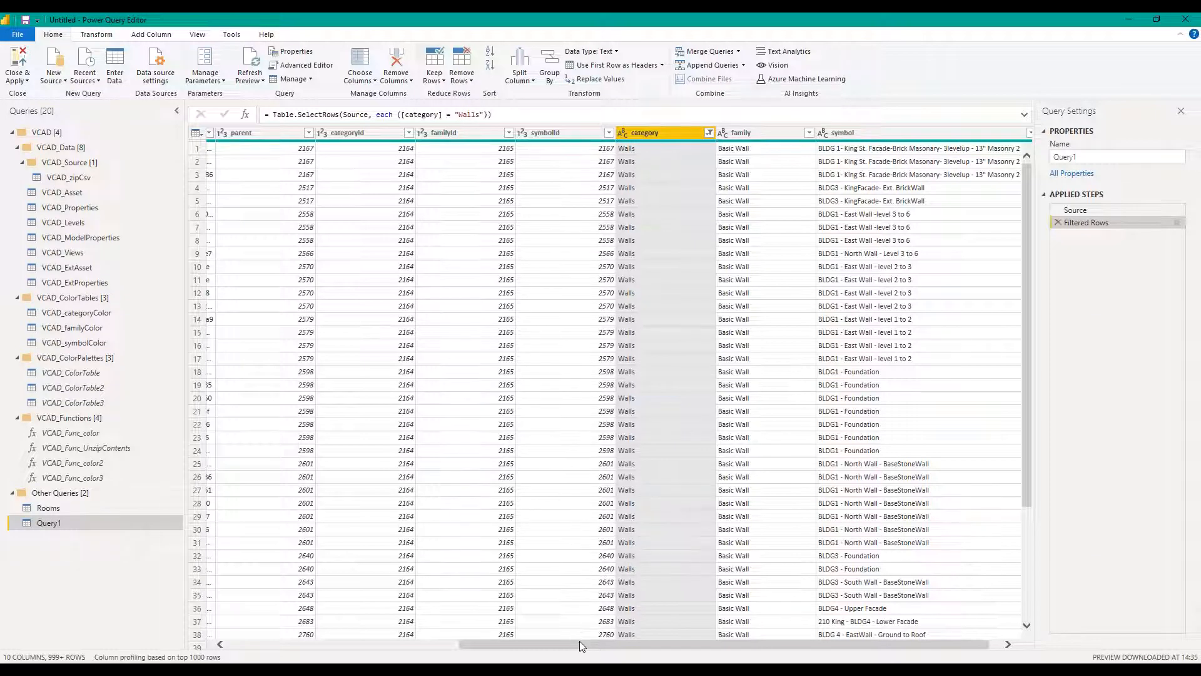
Step: Remove the externalId, parent, categoryId, familyId, symbolId, category and family columns, keeping objectId, name and symbol
drag(579, 643, 741, 651)
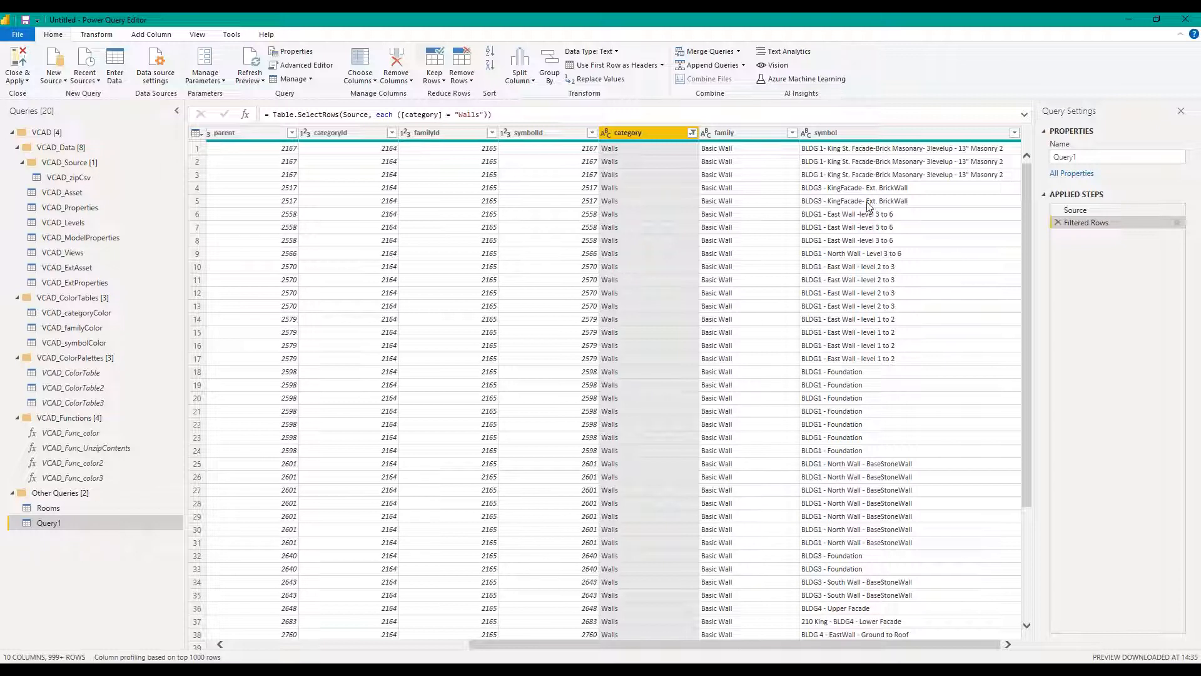
click(853, 132)
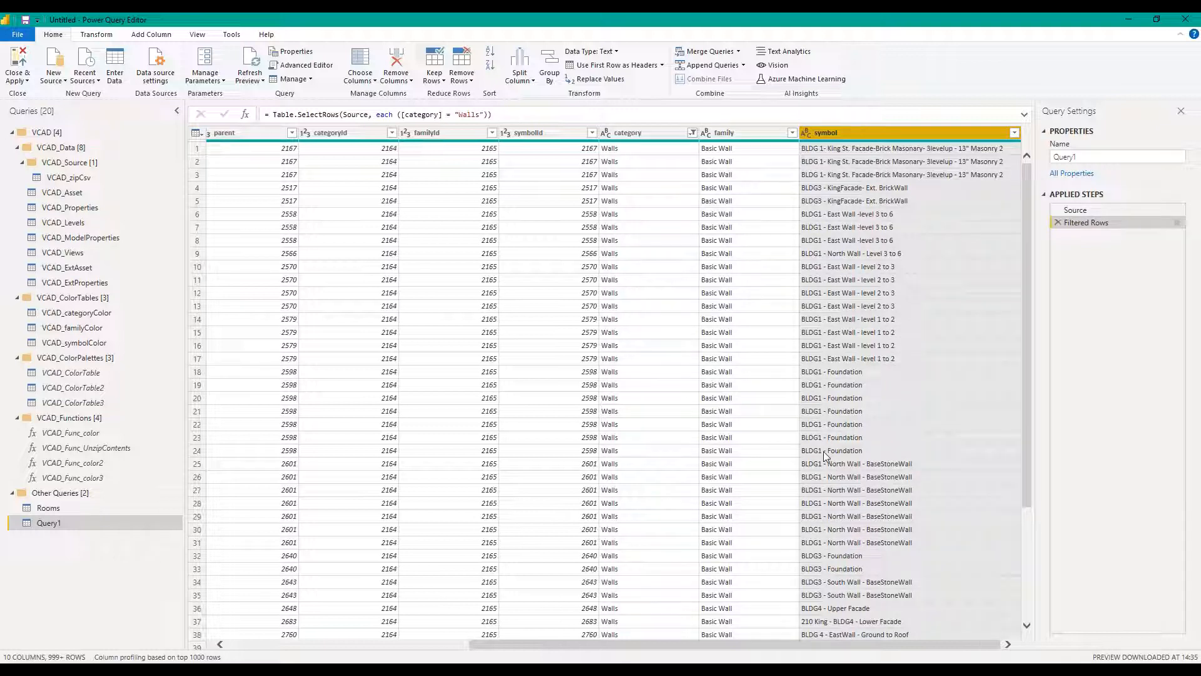
click(745, 135)
drag(597, 652, 376, 644)
click(446, 135)
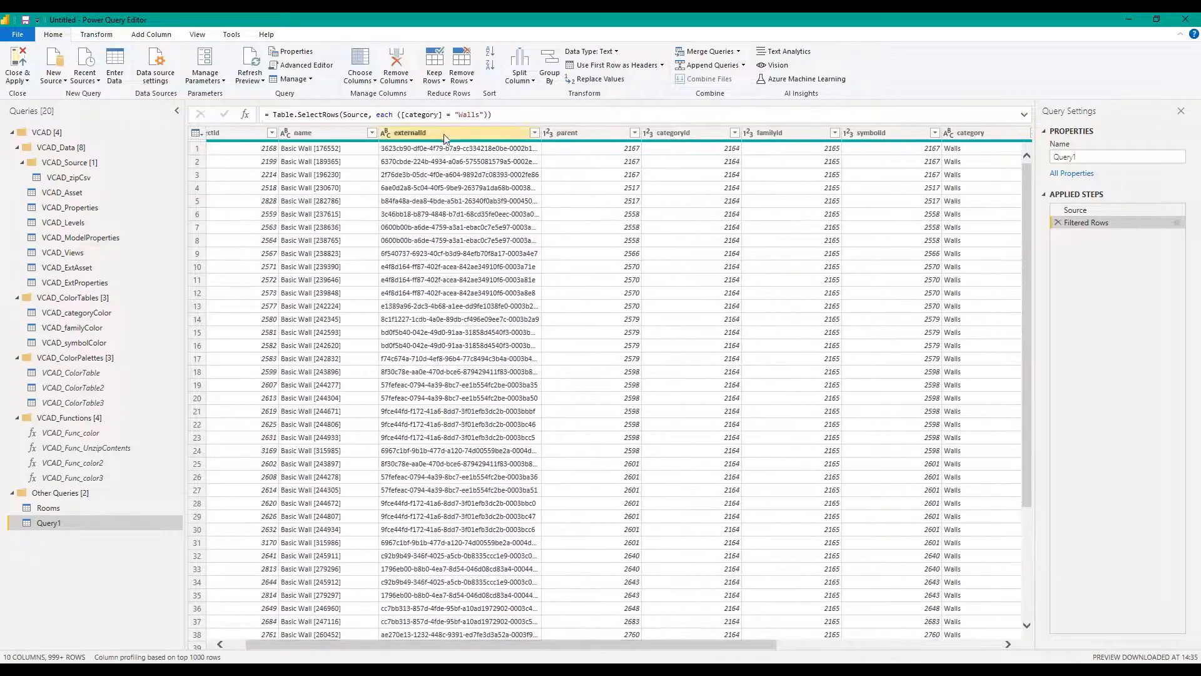
shift+click(444, 135)
right_click(482, 133)
click(537, 158)
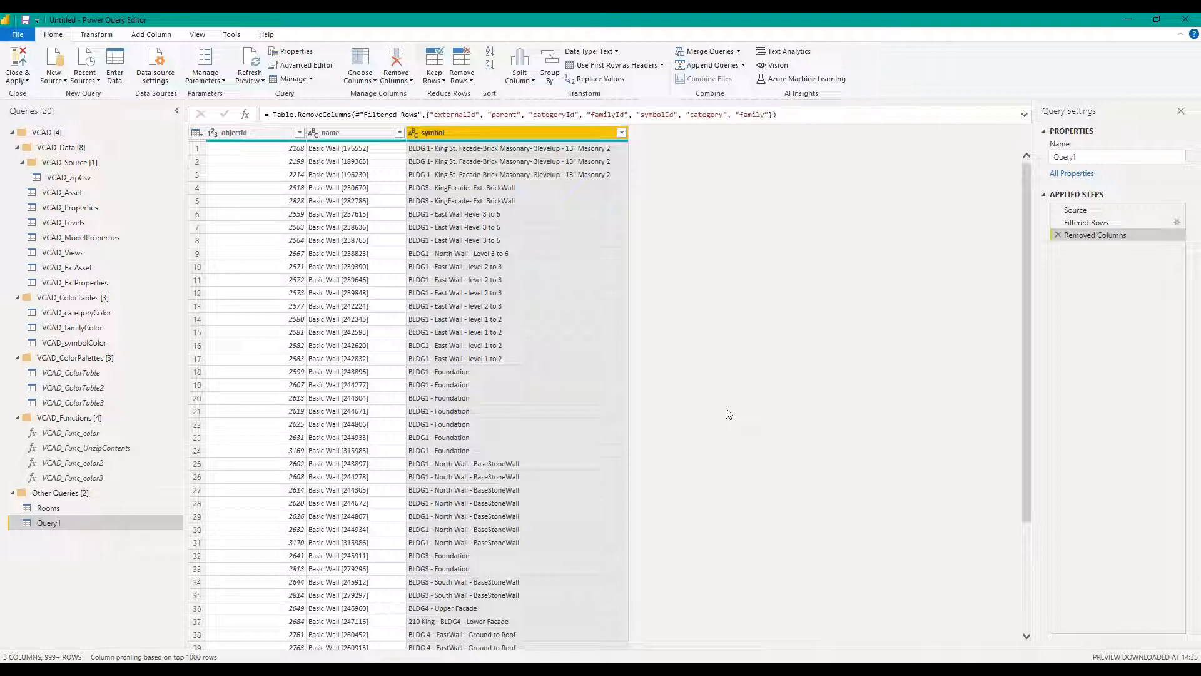
Step: Rename the new query as Walls
double_click(54, 524)
text(Walls)
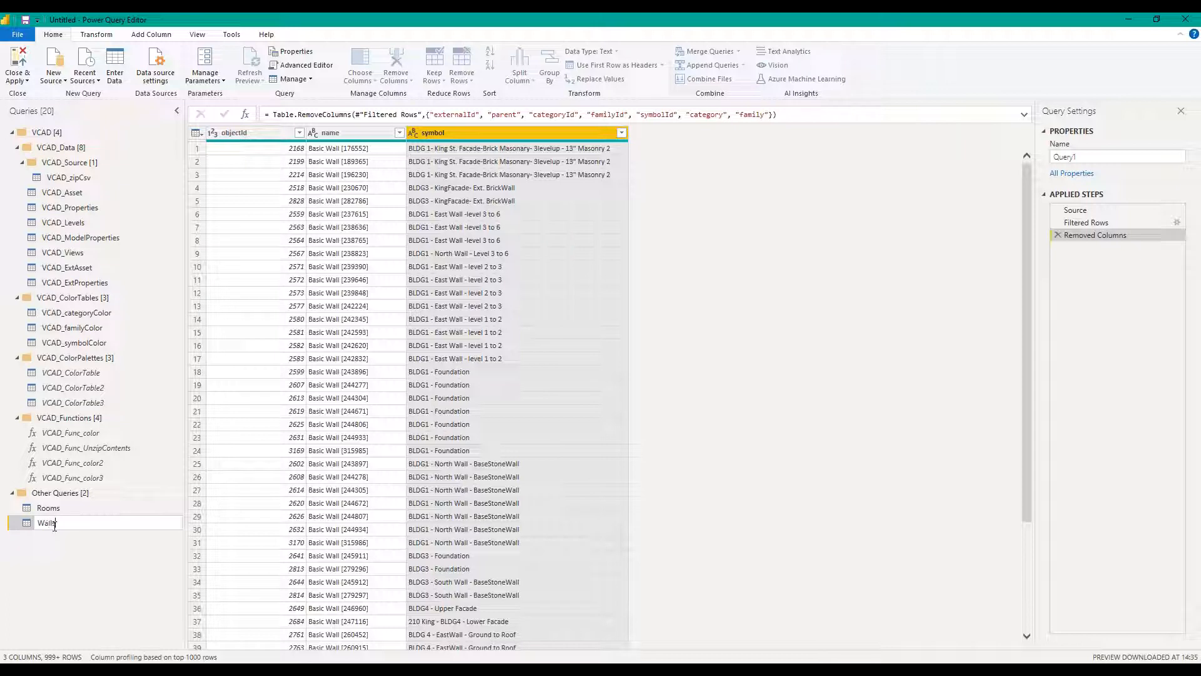
key(Return)
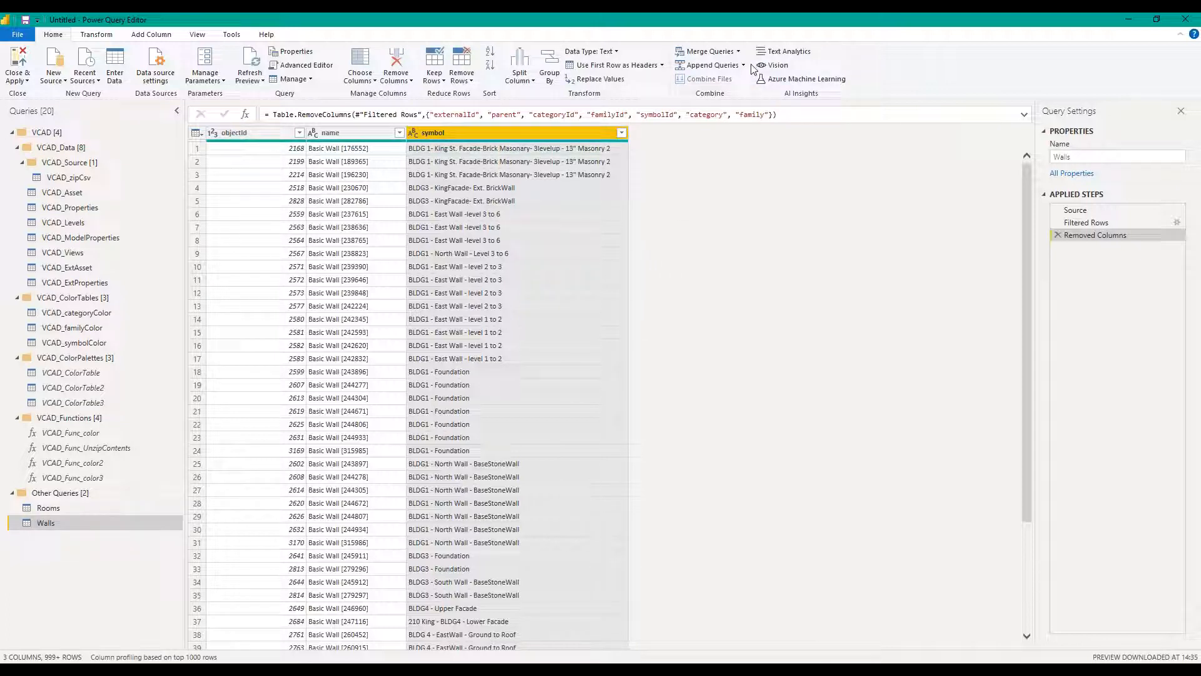
Step: Merge the Walls query with VCAD_Properties, matching on objectId with a Left Outer join
click(721, 52)
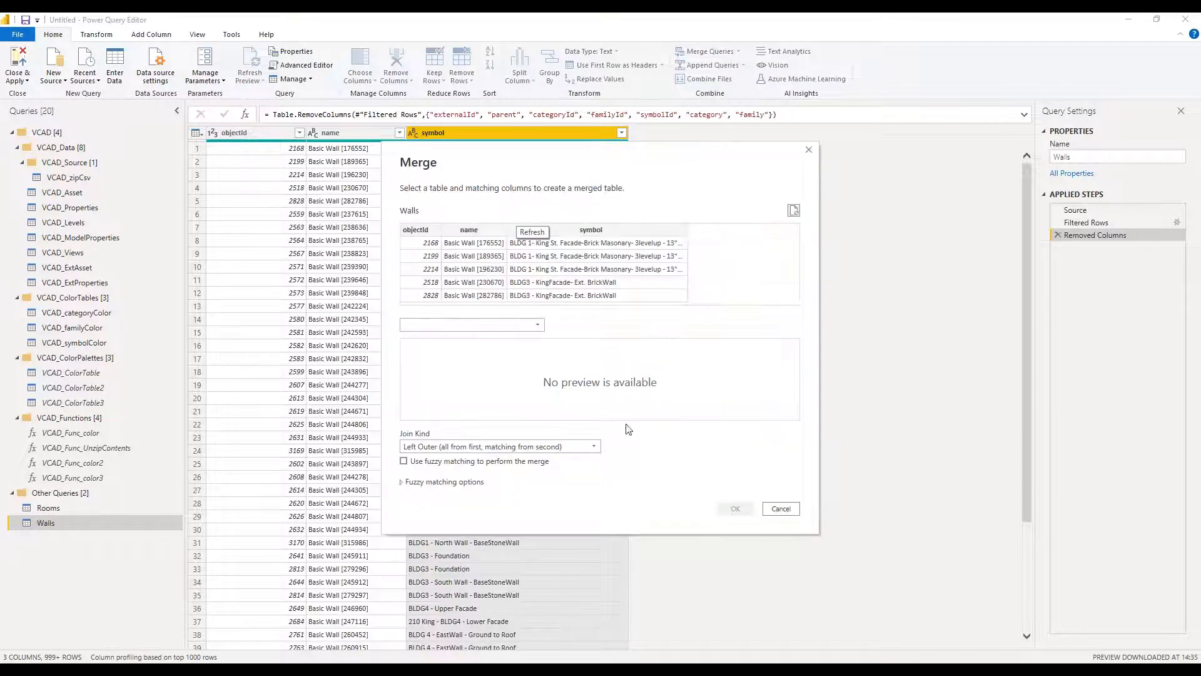
click(466, 324)
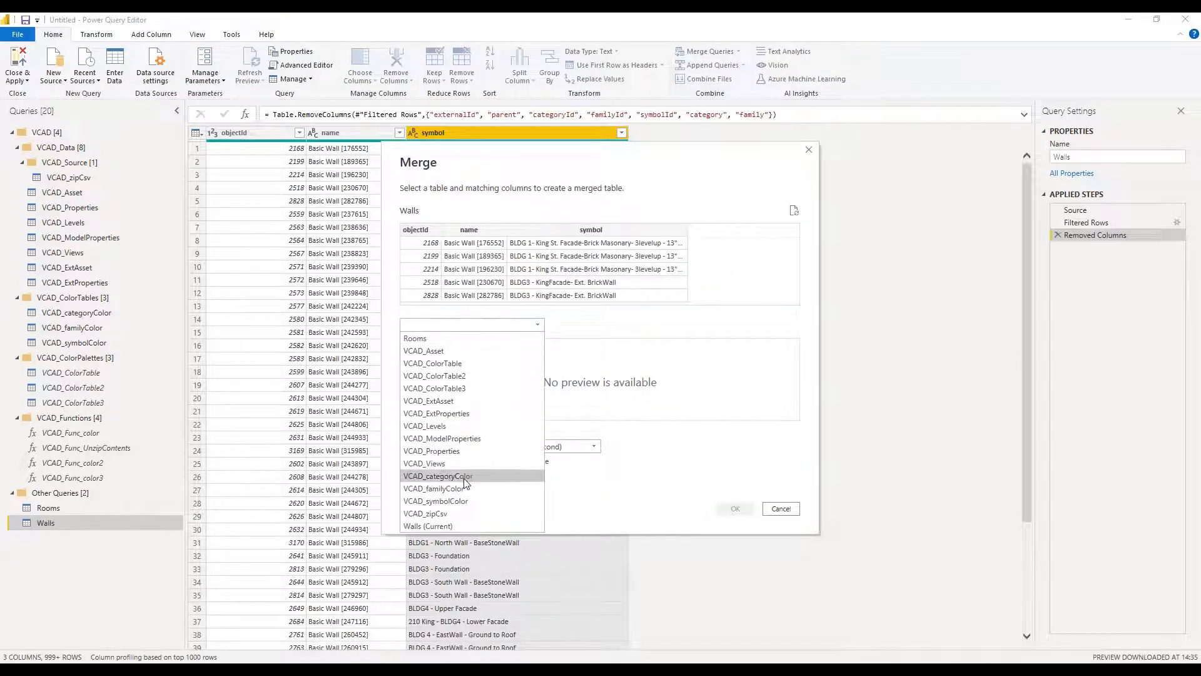
click(479, 450)
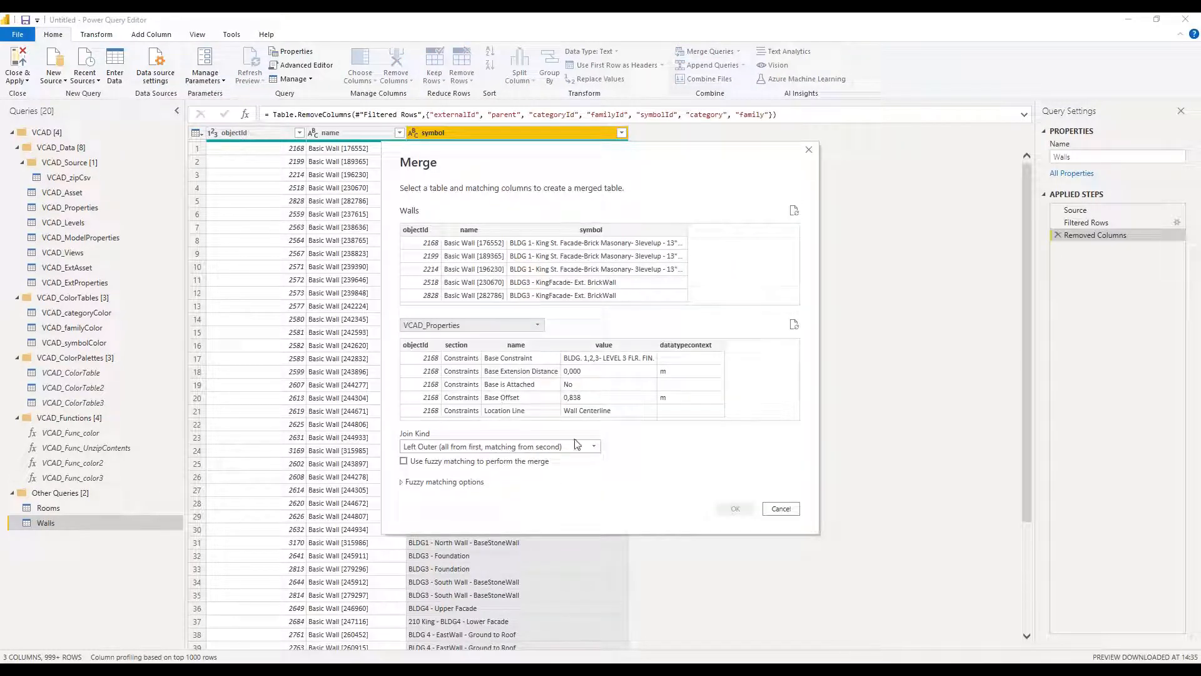
click(432, 230)
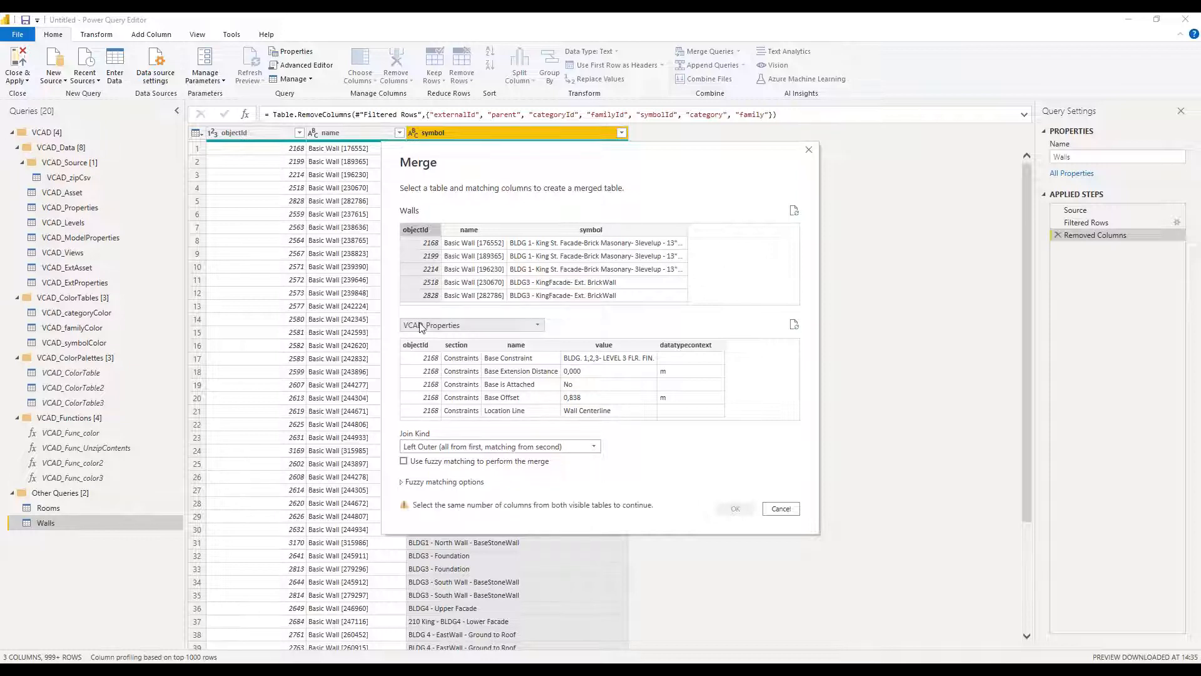
click(415, 345)
click(734, 509)
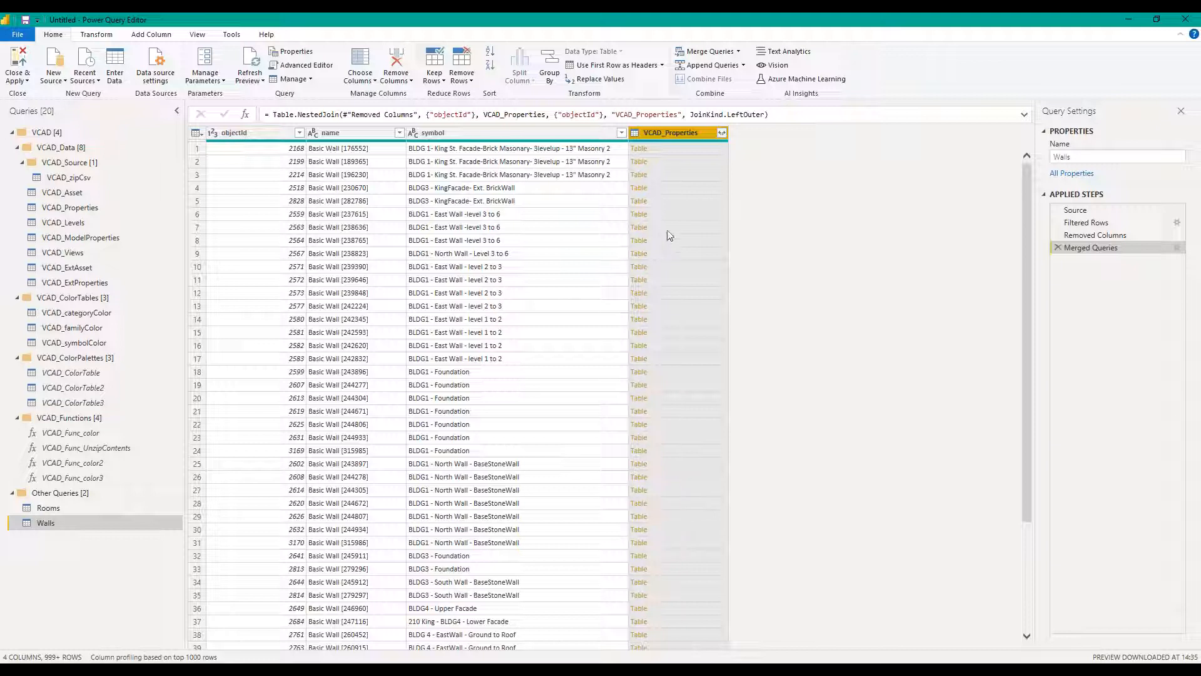
Step: Expand the VCAD_Properties column into its name, value and datatypecontext columns, leaving out objectId and section
click(722, 133)
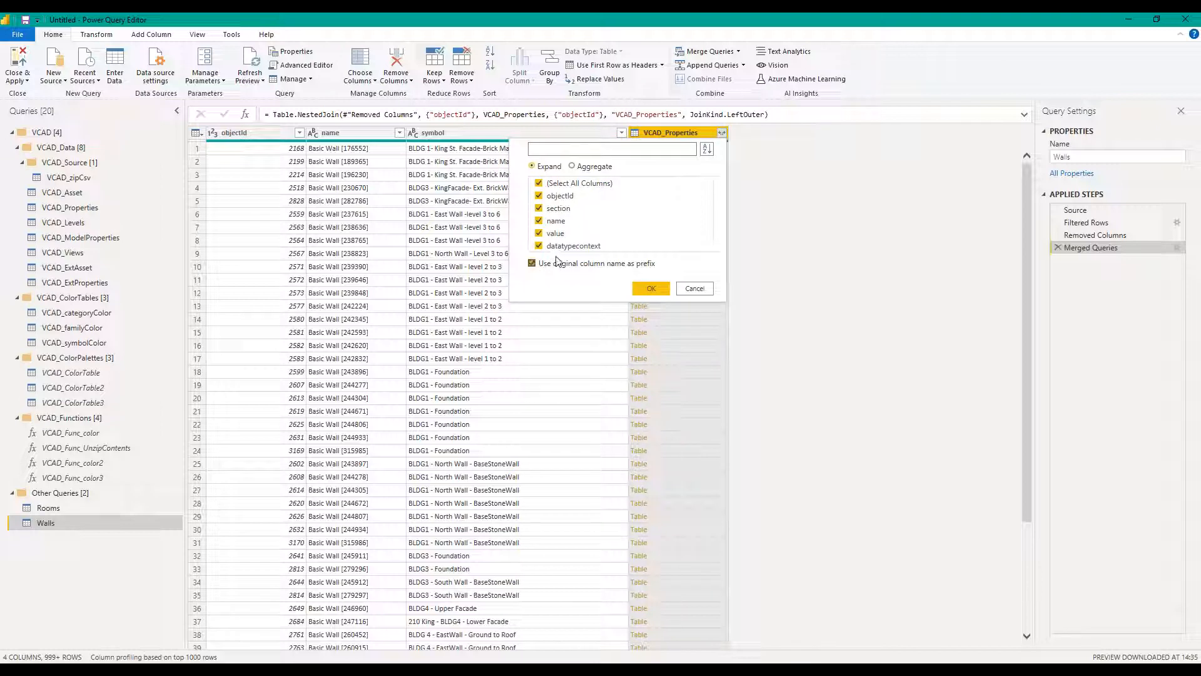
click(539, 195)
click(539, 209)
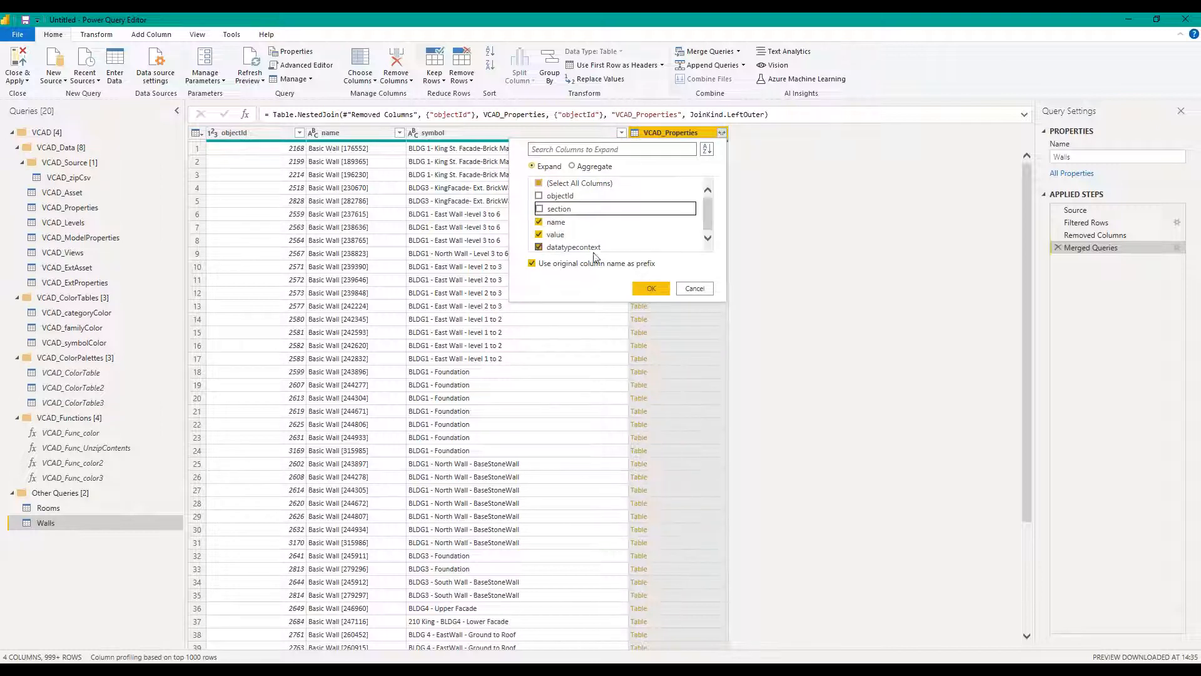
scroll(570, 229, down, 1)
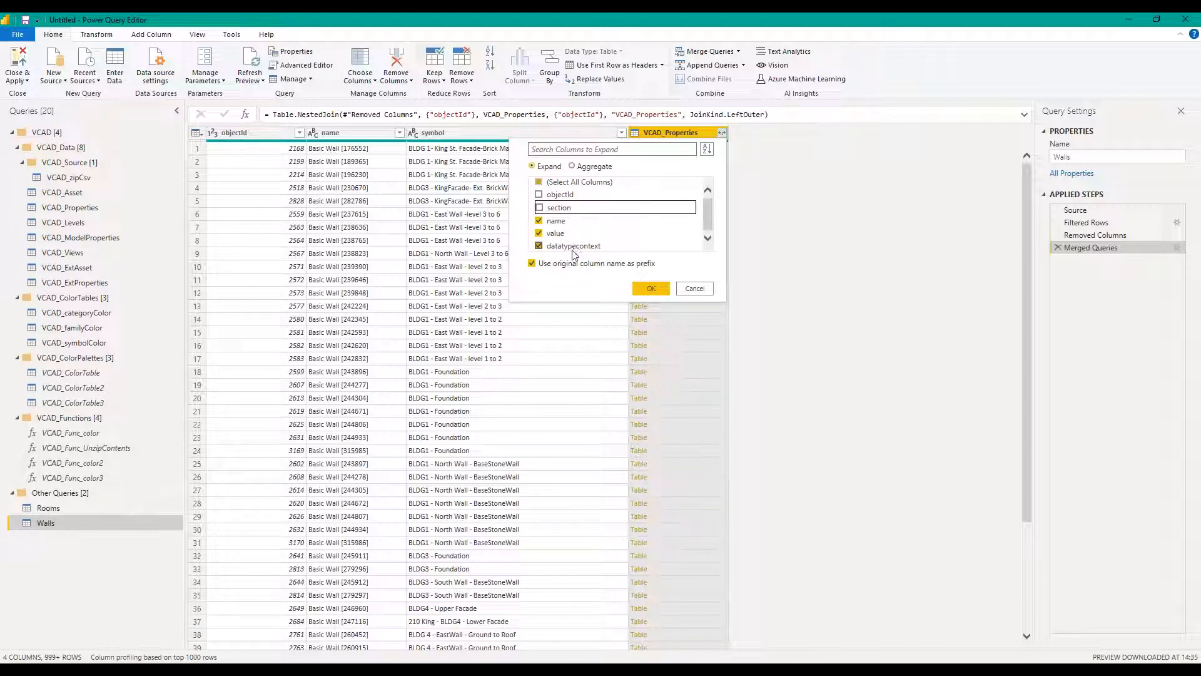
click(650, 289)
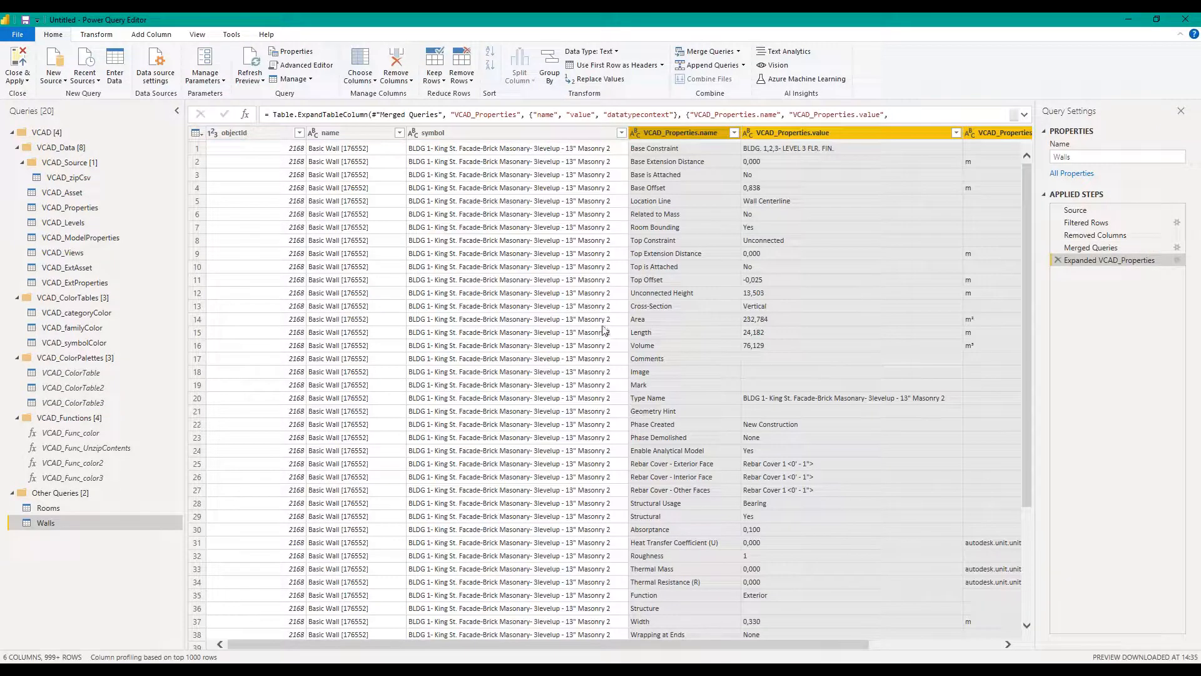
Step: Edit the VCAD_Properties expansion step to remove the default column name prefix
click(1177, 260)
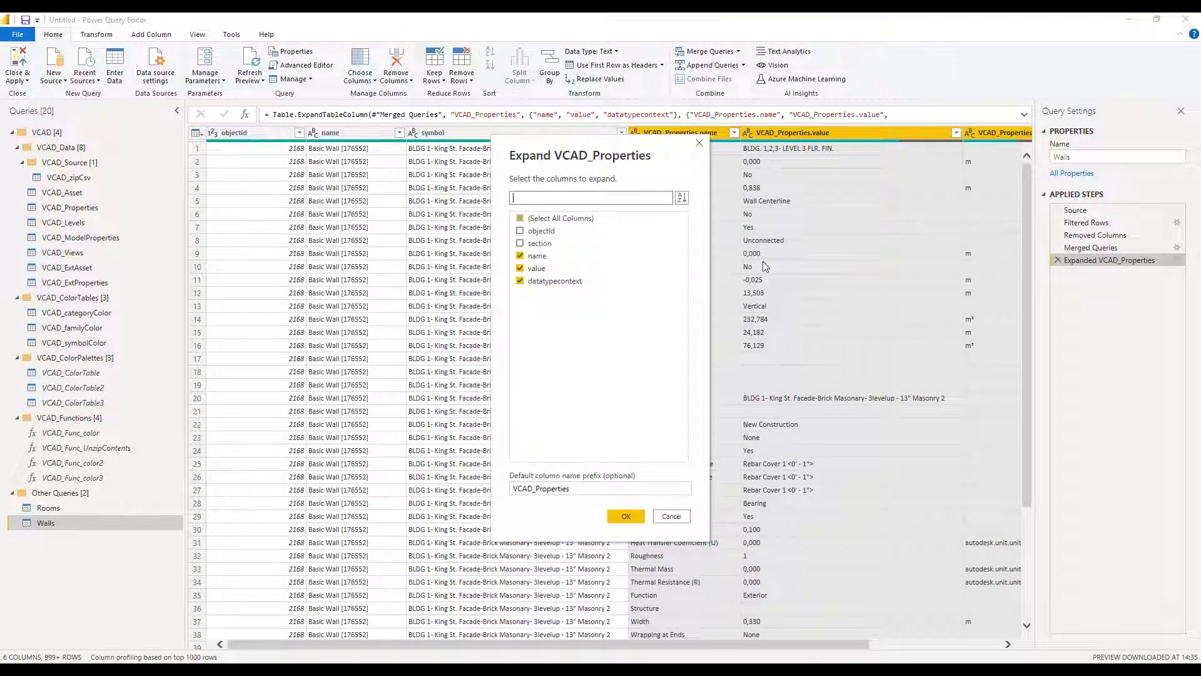
drag(571, 488, 483, 491)
key(BackSpace)
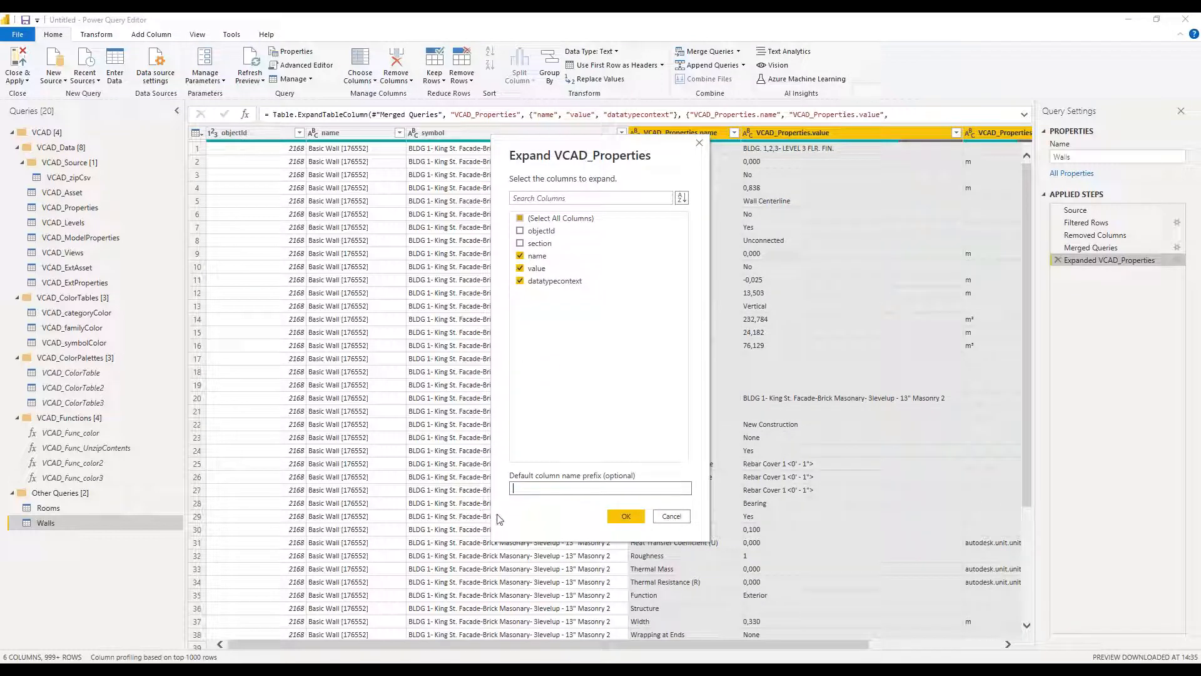
click(626, 516)
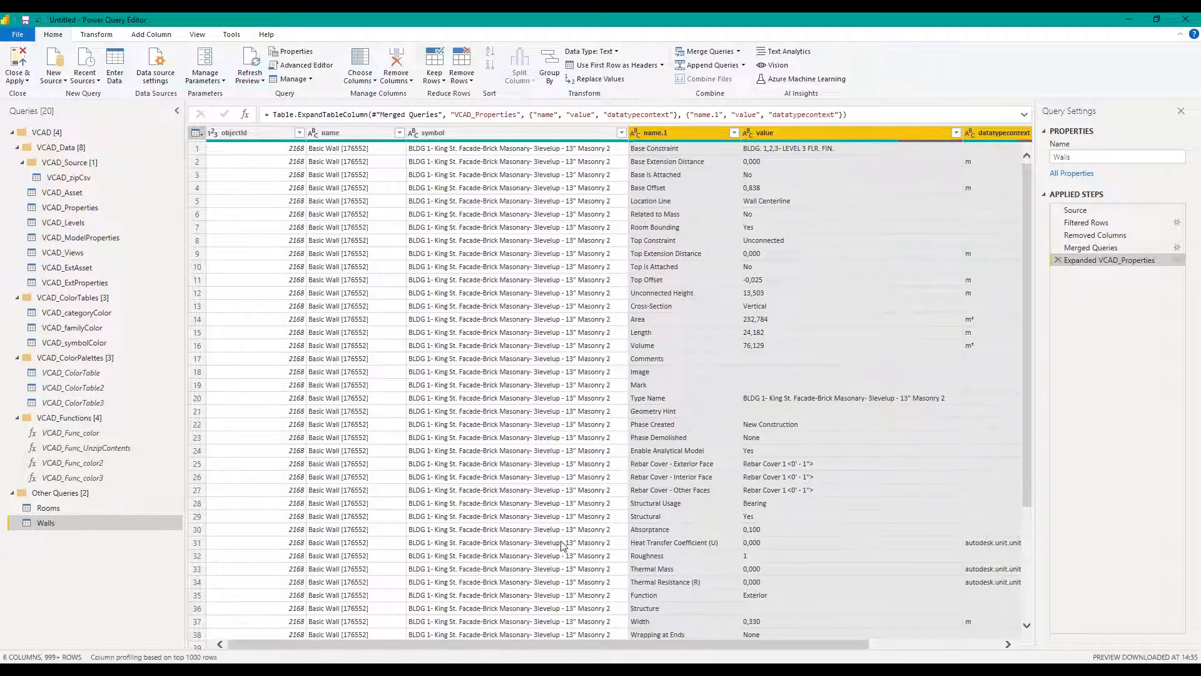
Step: Try to filter the name.1 column to Structural Material and Volume by searching for each value in the full list
drag(576, 645, 722, 651)
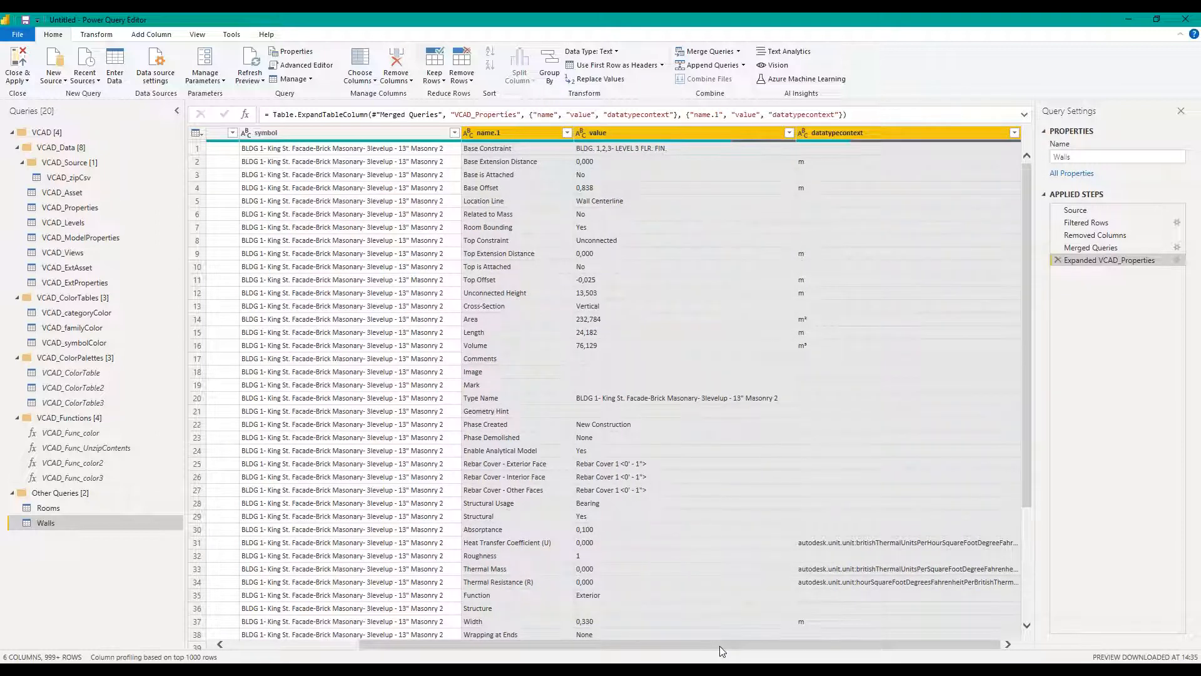
click(568, 133)
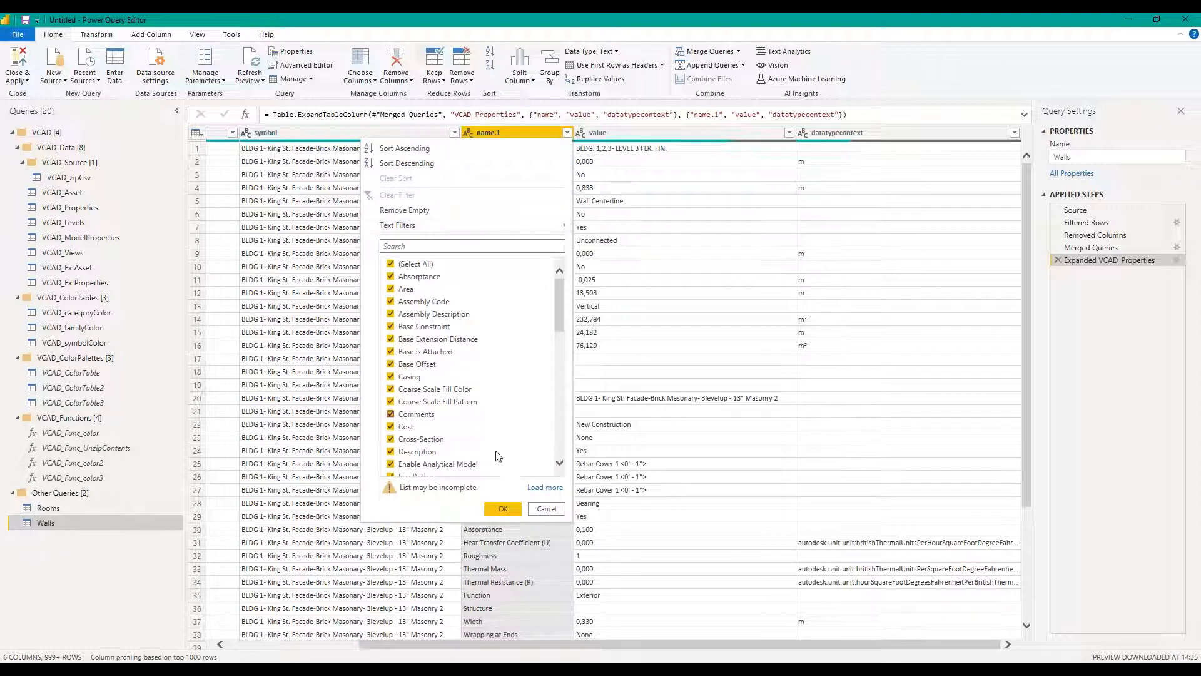
click(545, 487)
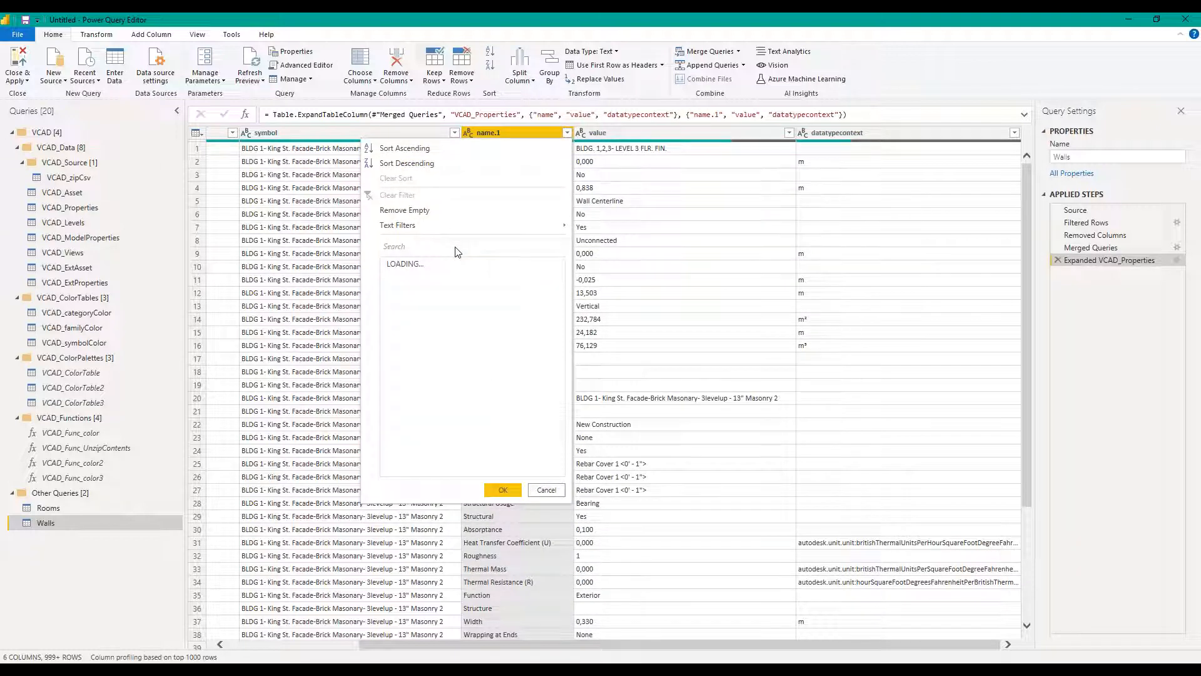
click(453, 250)
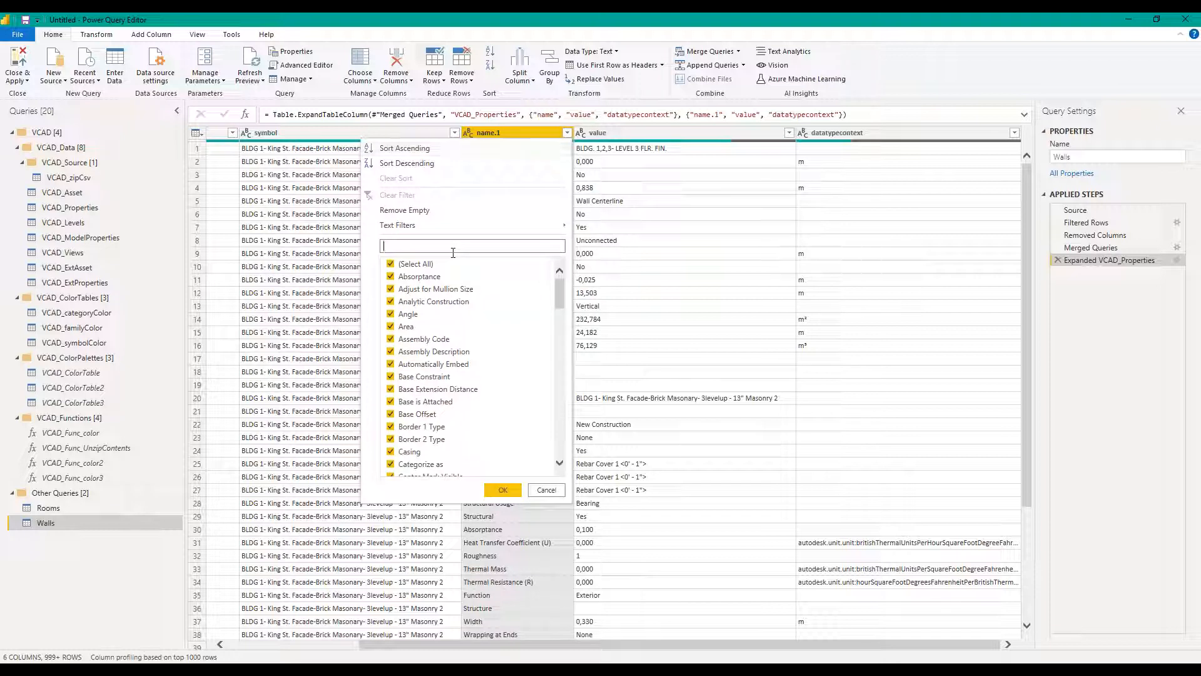
text(structur)
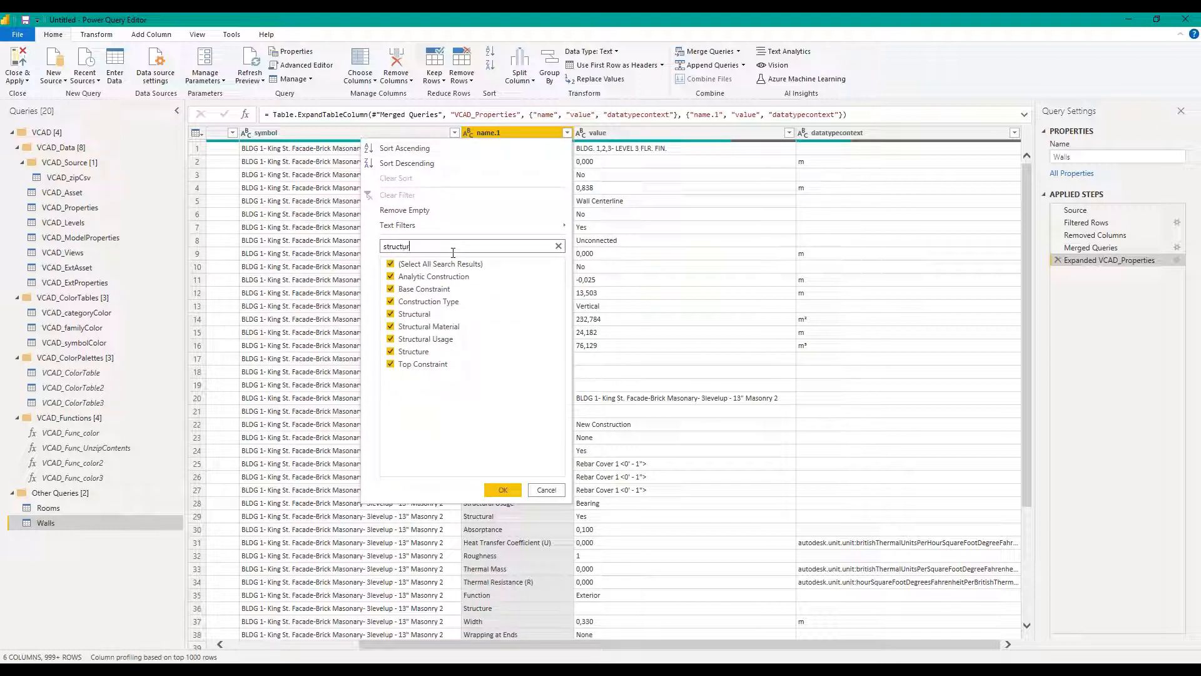
click(389, 264)
click(391, 290)
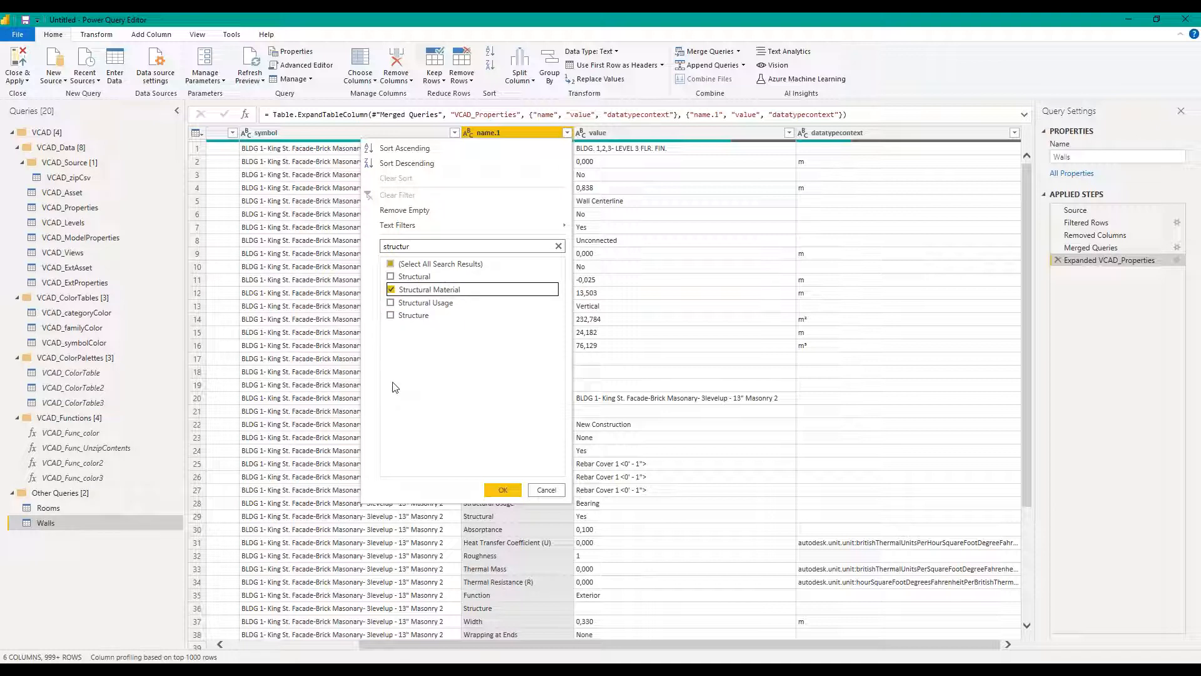
double_click(398, 247)
text(volum)
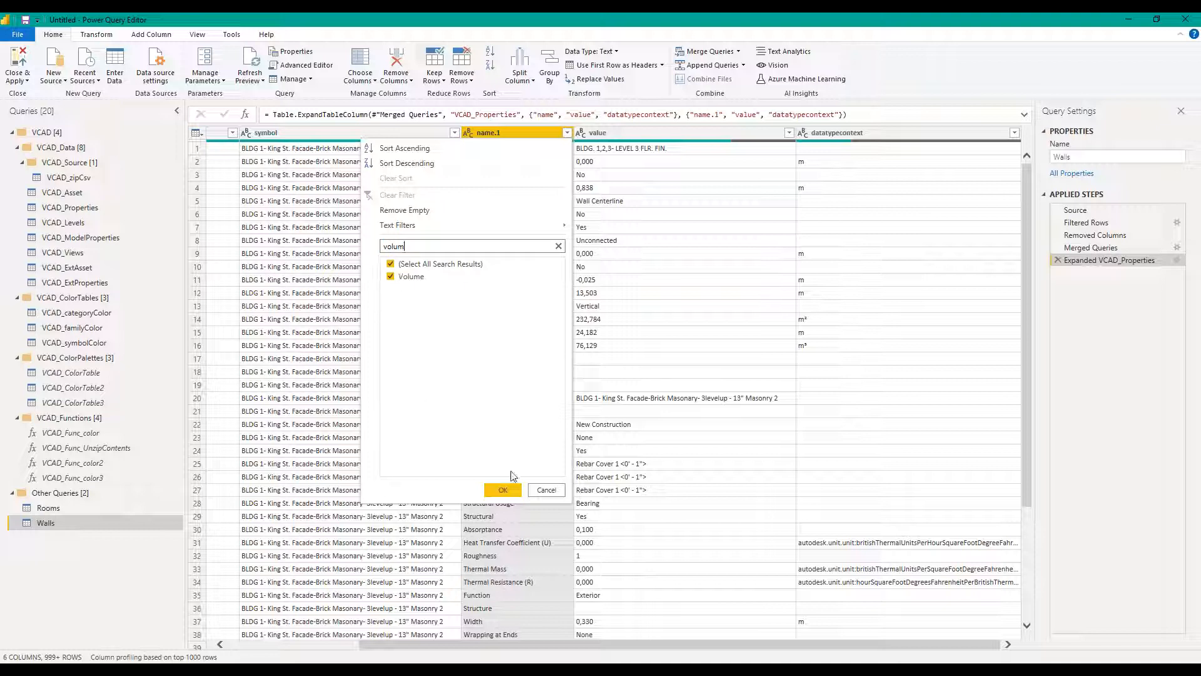
click(502, 489)
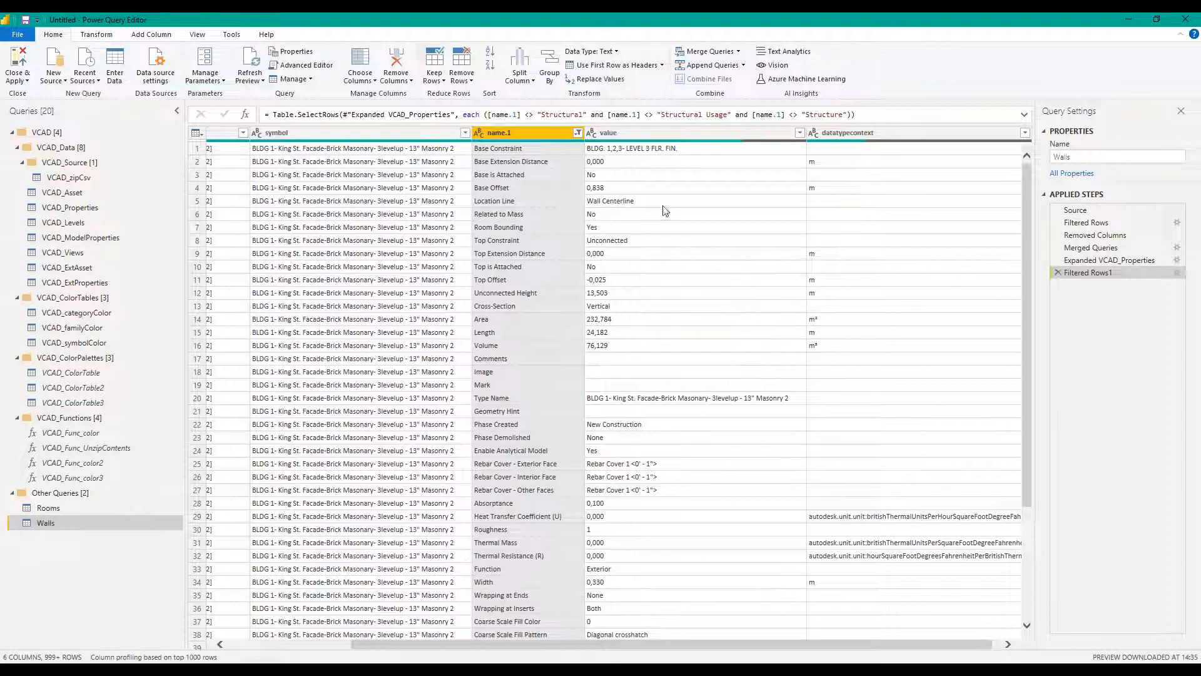
Step: Redefine the name.1 filter by clearing all values and keeping only Structural Material and Volume
click(577, 133)
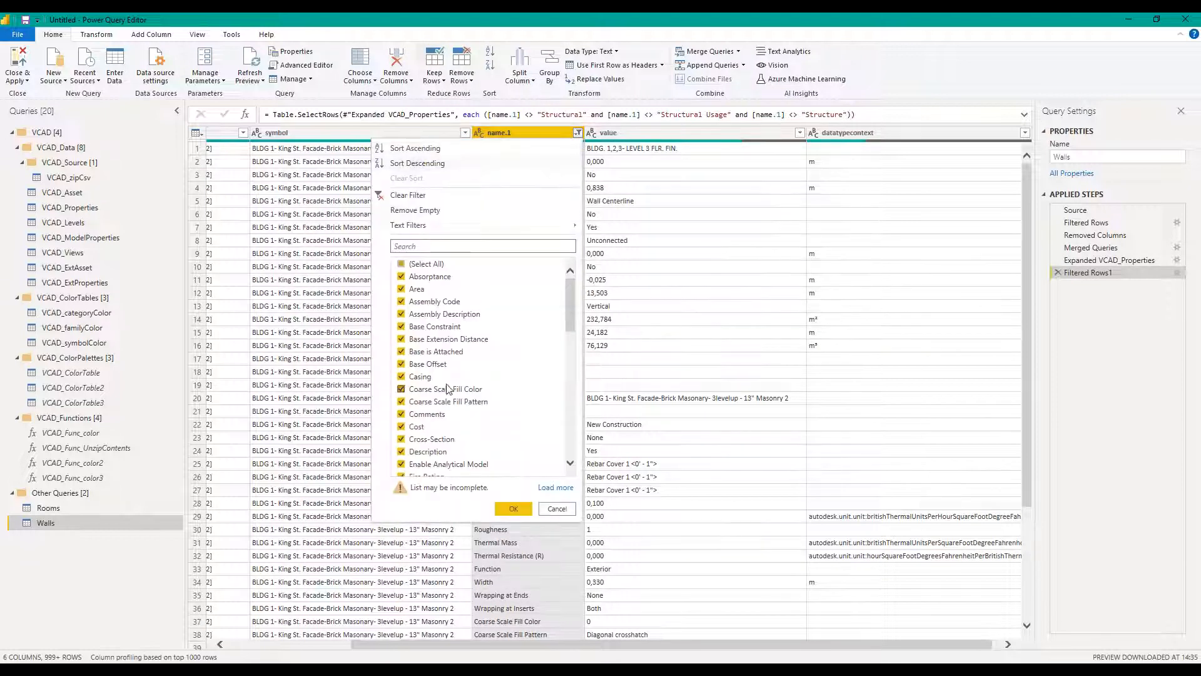
click(555, 487)
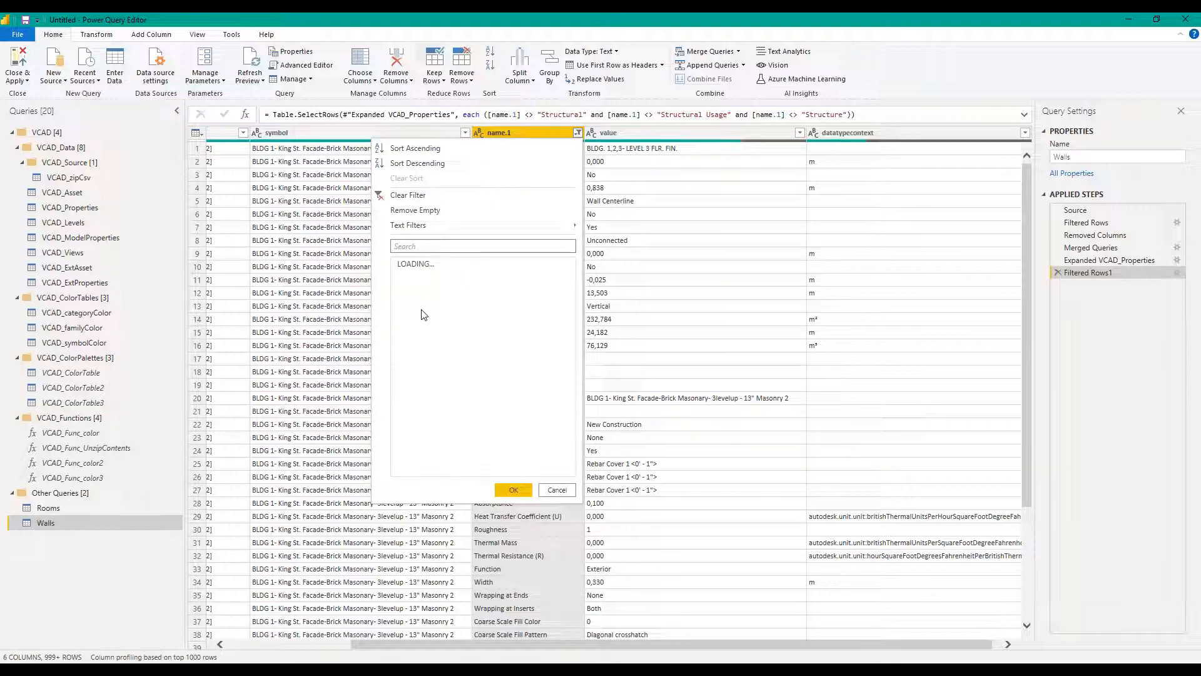
click(403, 263)
scroll(436, 306, down, 5)
scroll(436, 307, down, 15)
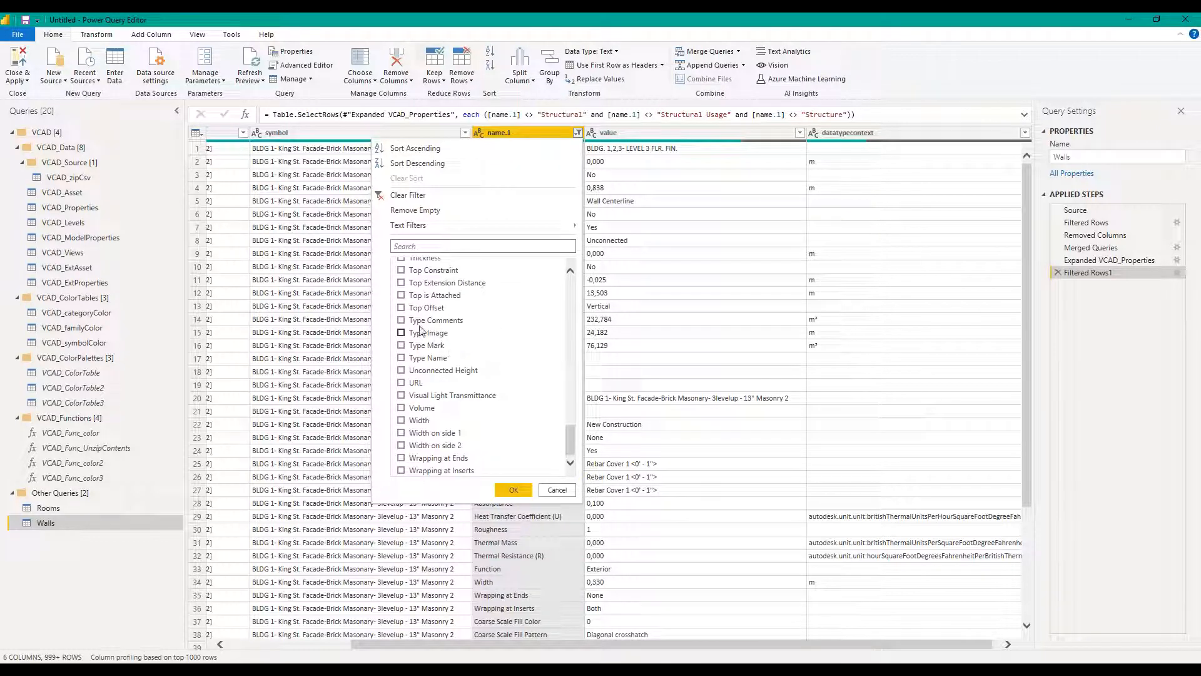
scroll(426, 331, up, 4)
scroll(405, 330, down, 4)
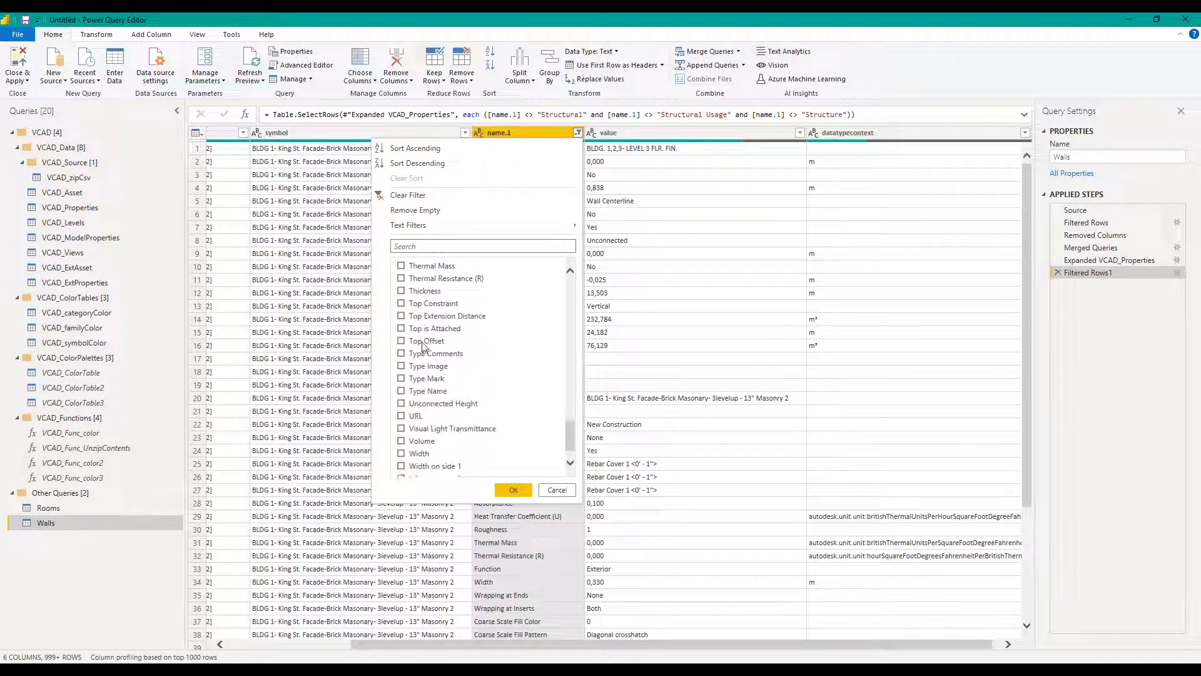
click(402, 408)
click(521, 492)
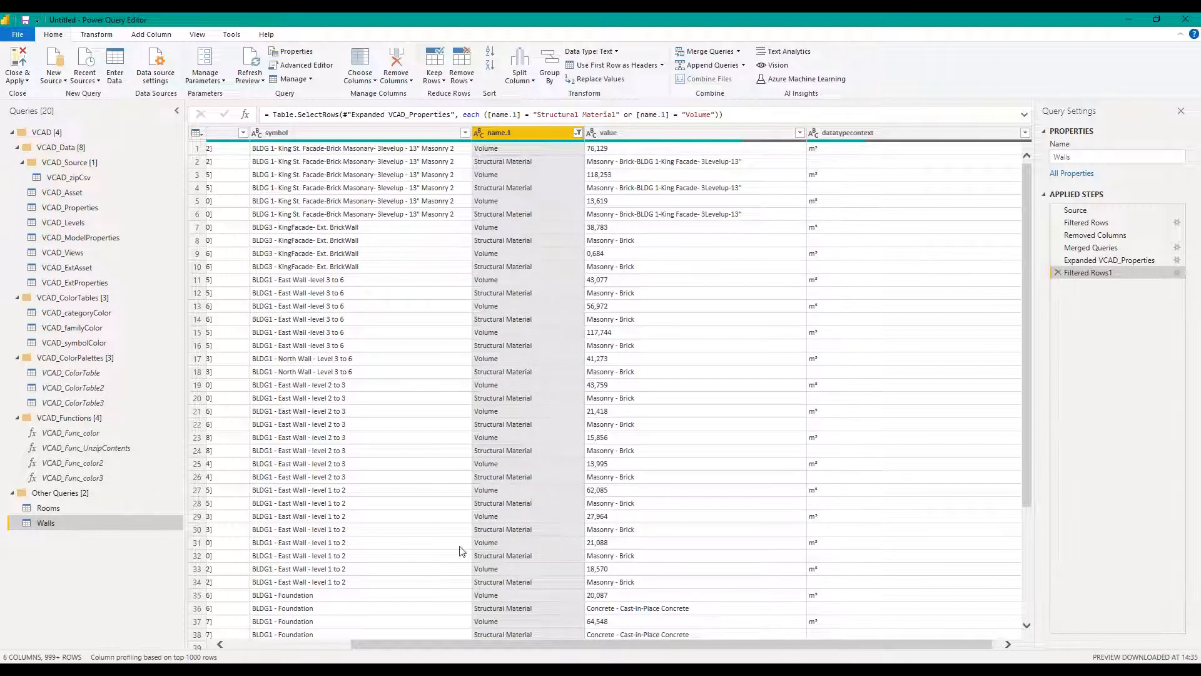
mouse_move(396, 644)
mouse_down()
mouse_move(273, 644)
mouse_move(407, 643)
mouse_up()
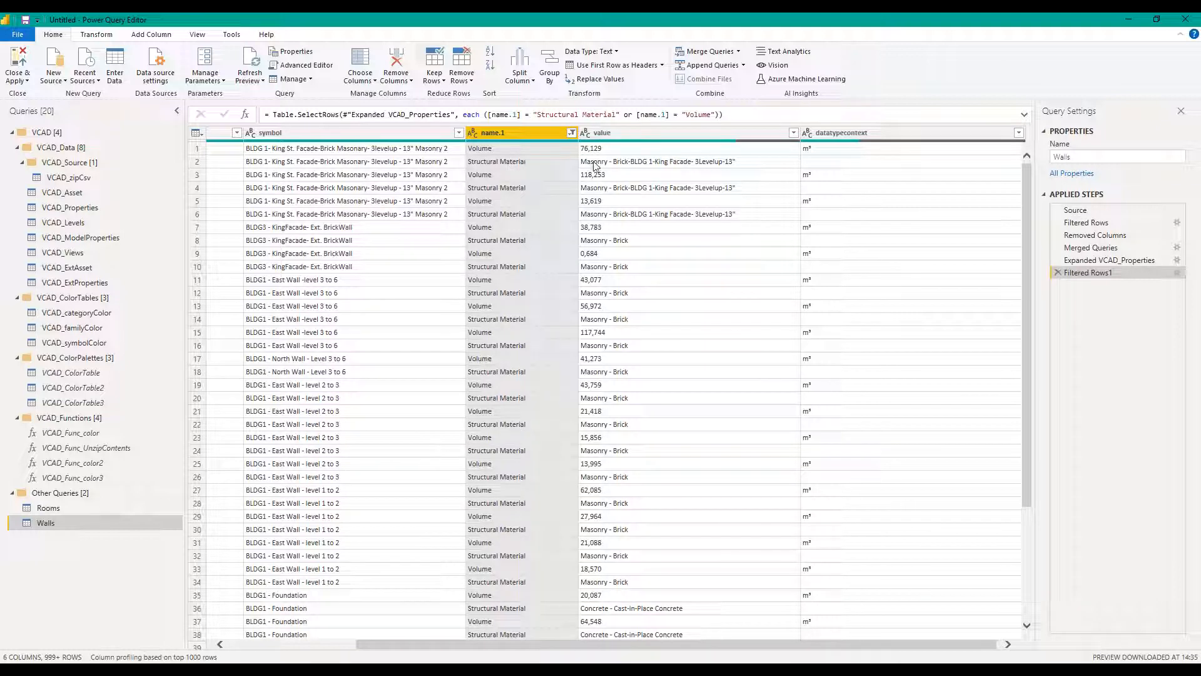
drag(548, 647, 569, 649)
click(597, 662)
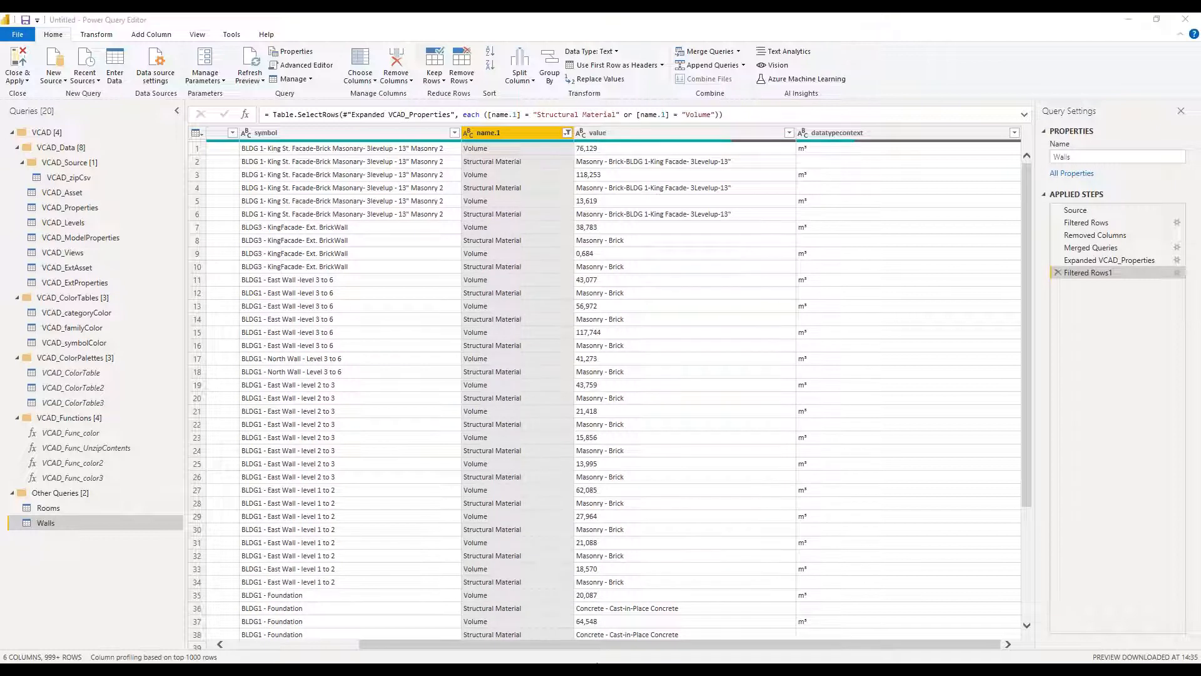
click(190, 609)
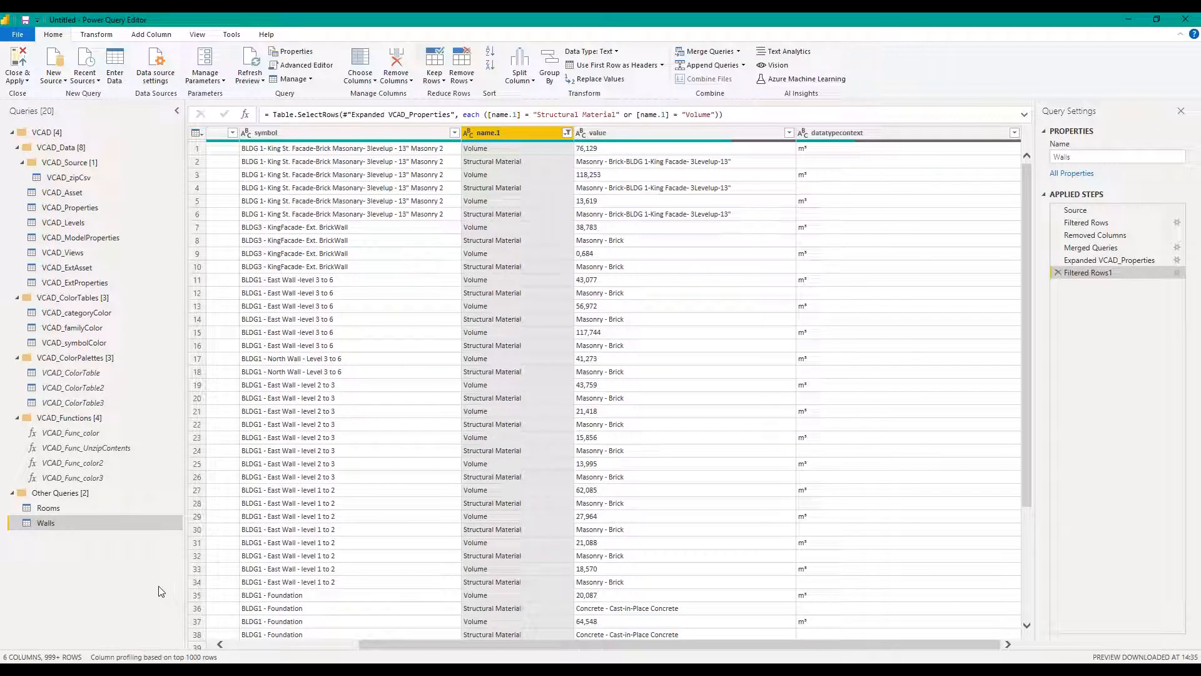
Step: Copy the property_name custom column formula from the Added Custom step of the Rooms query, leaving that step unchanged
click(54, 508)
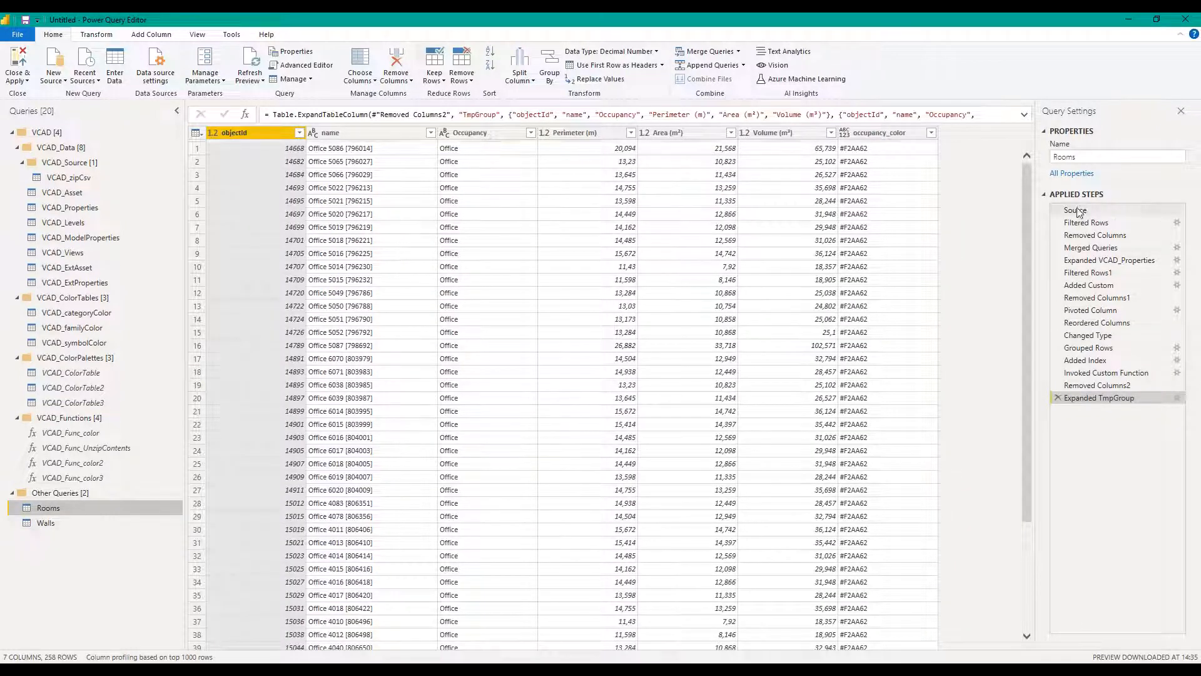
click(1077, 289)
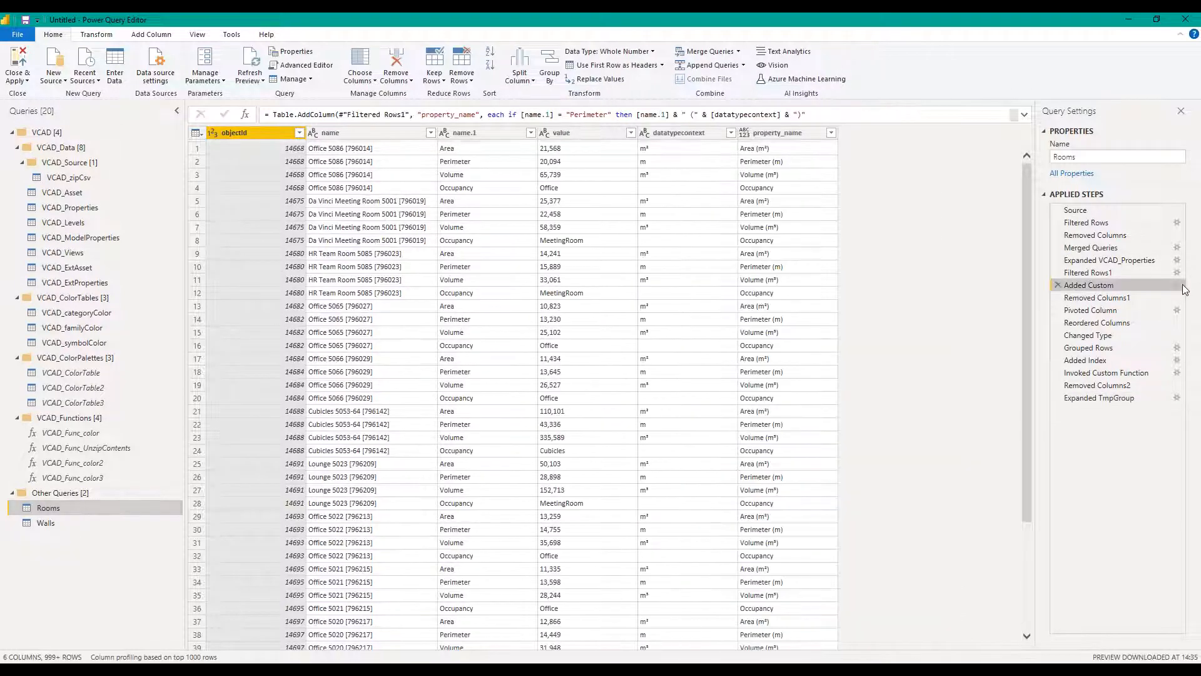
click(1176, 285)
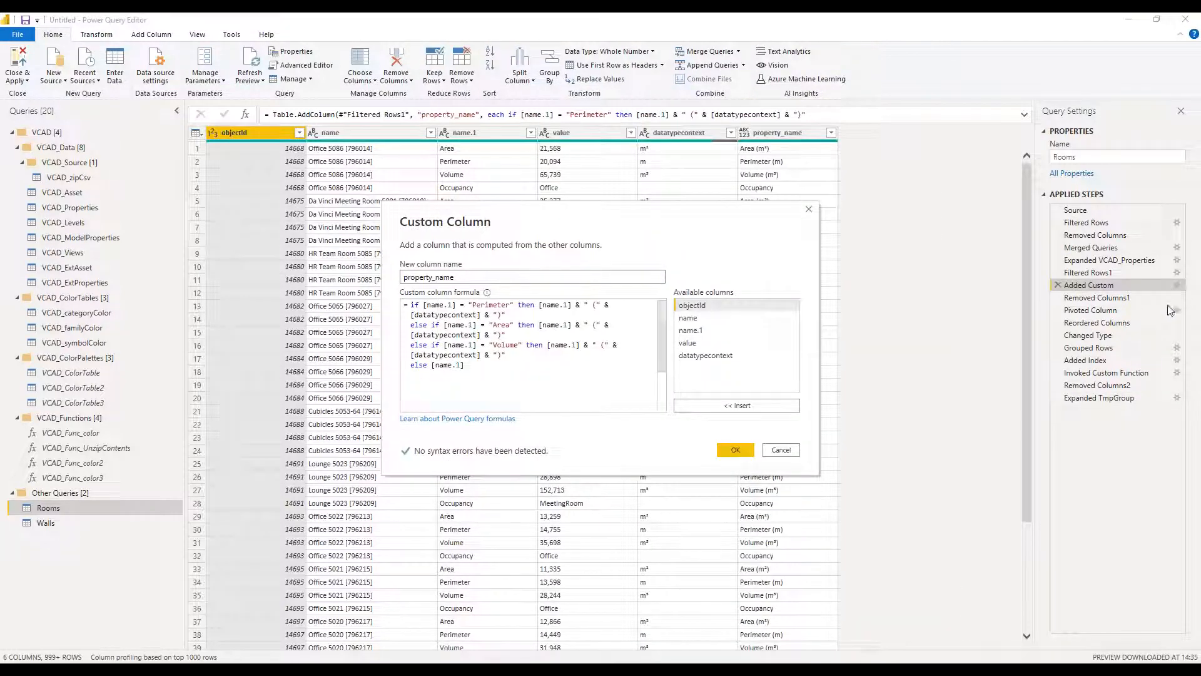
drag(548, 381, 410, 305)
key(ctrl+c)
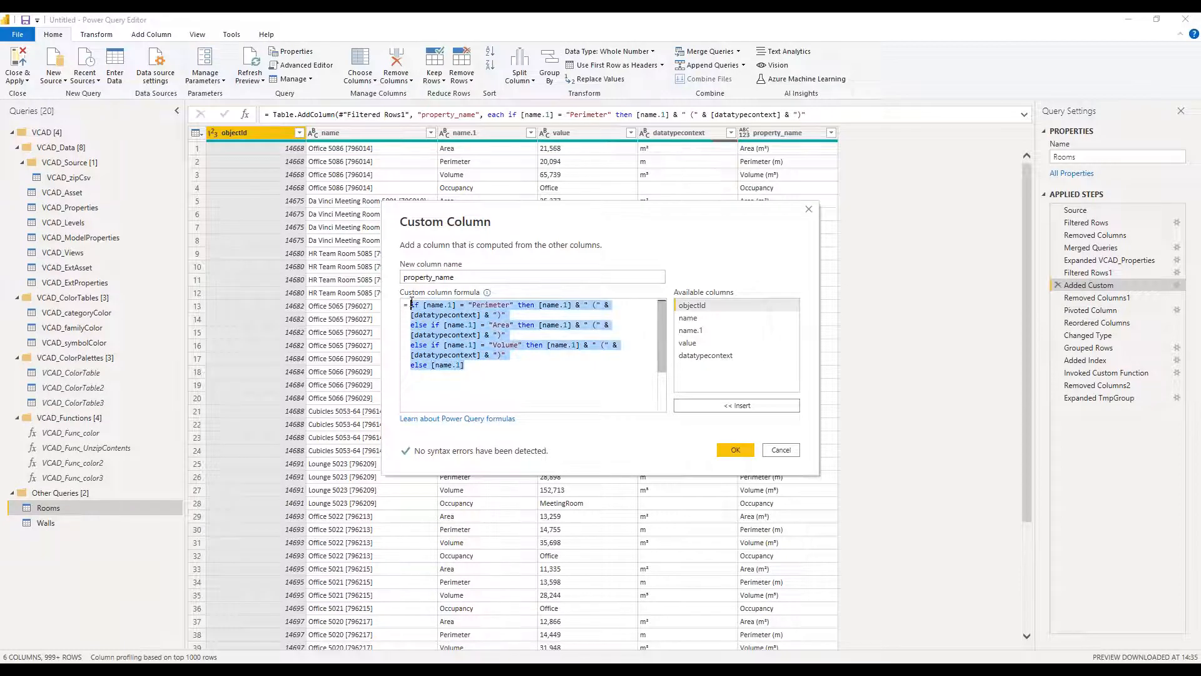
click(782, 451)
Step: Start a custom column named property_name in the Walls query and paste the copied formula into it
click(65, 522)
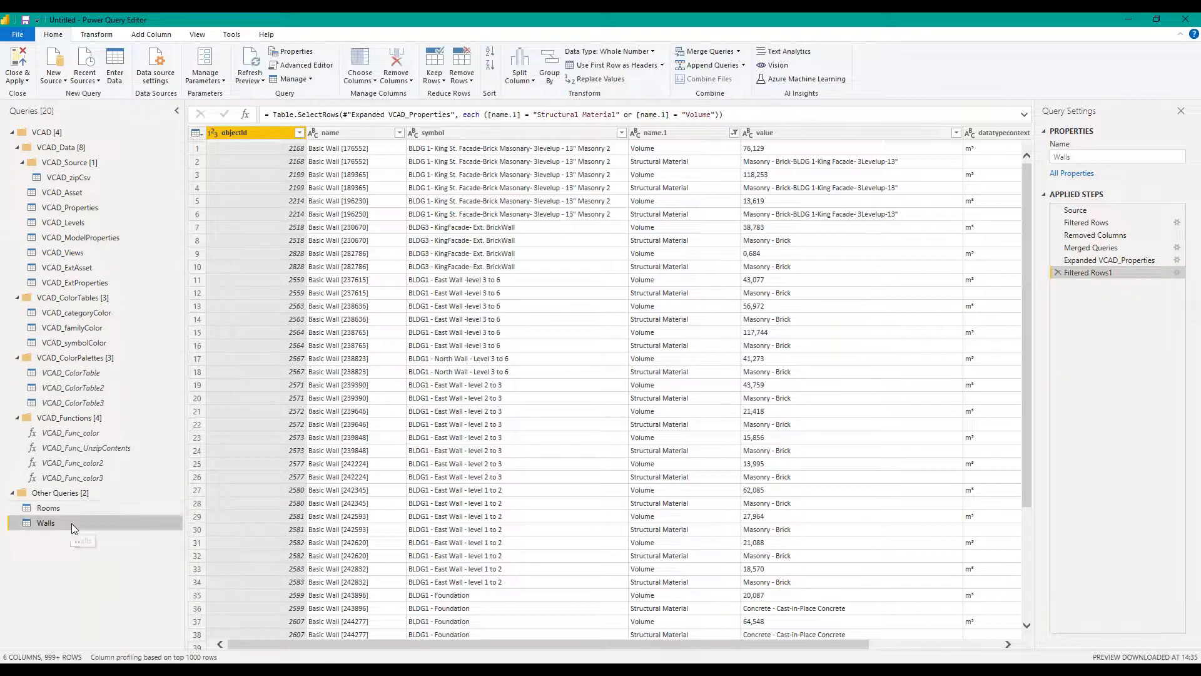
click(154, 34)
click(63, 65)
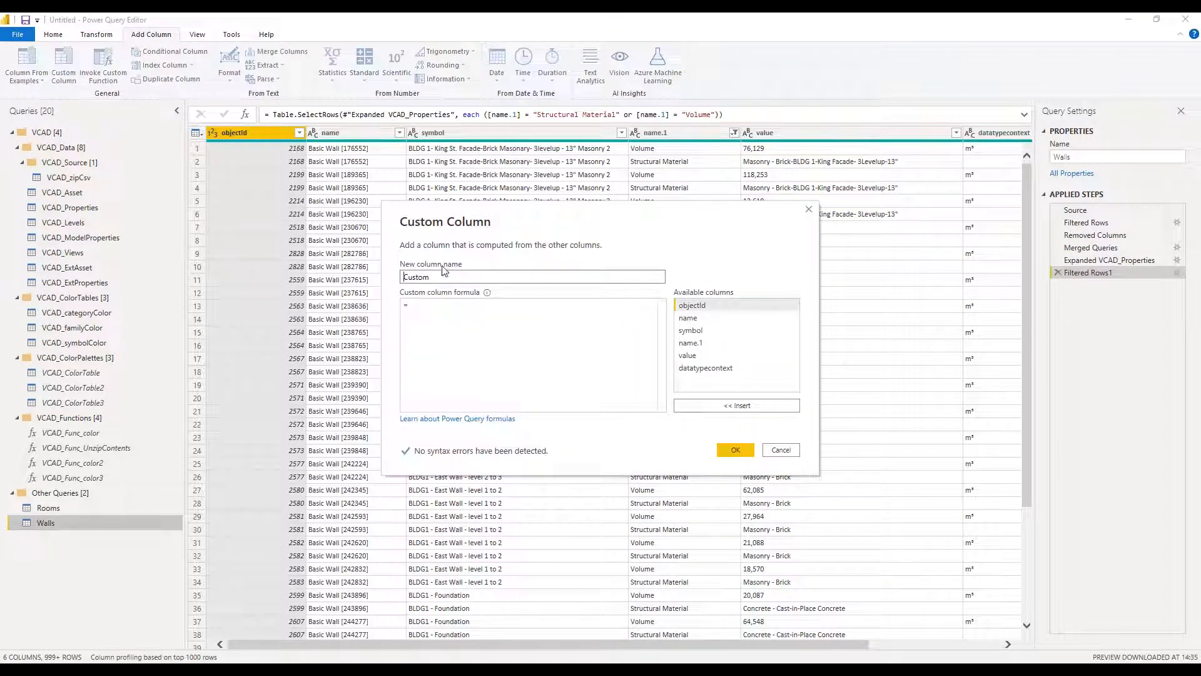
key(ctrl+a)
text(property)
click(436, 331)
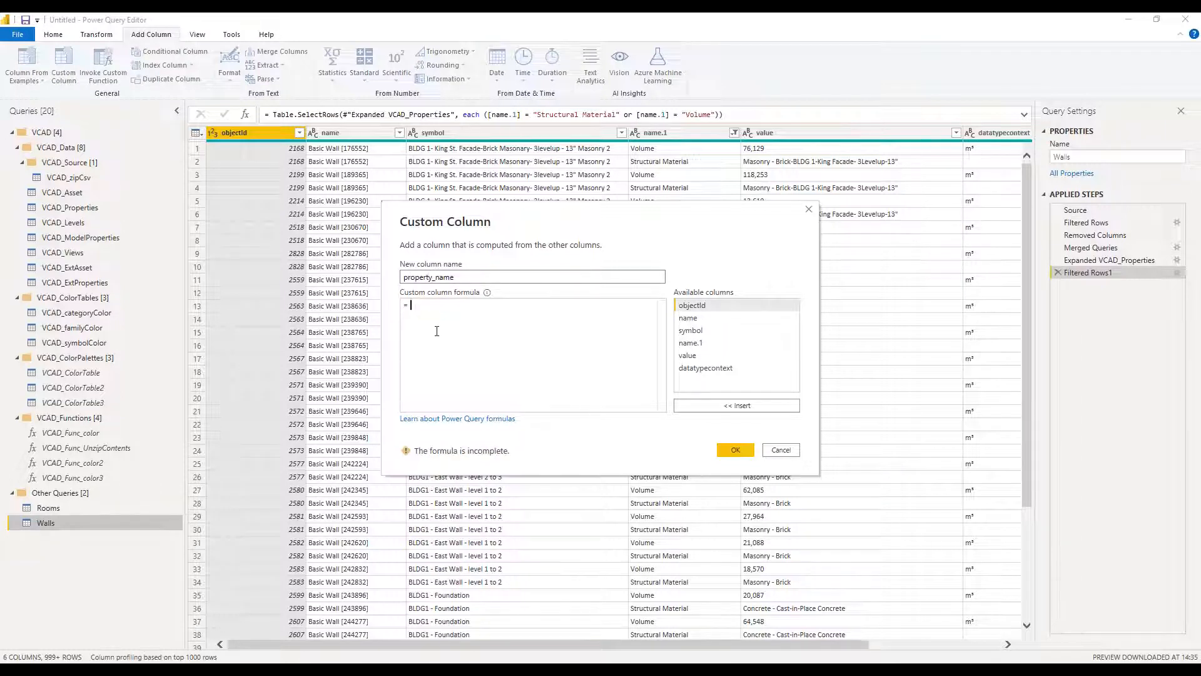
key(ctrl+v)
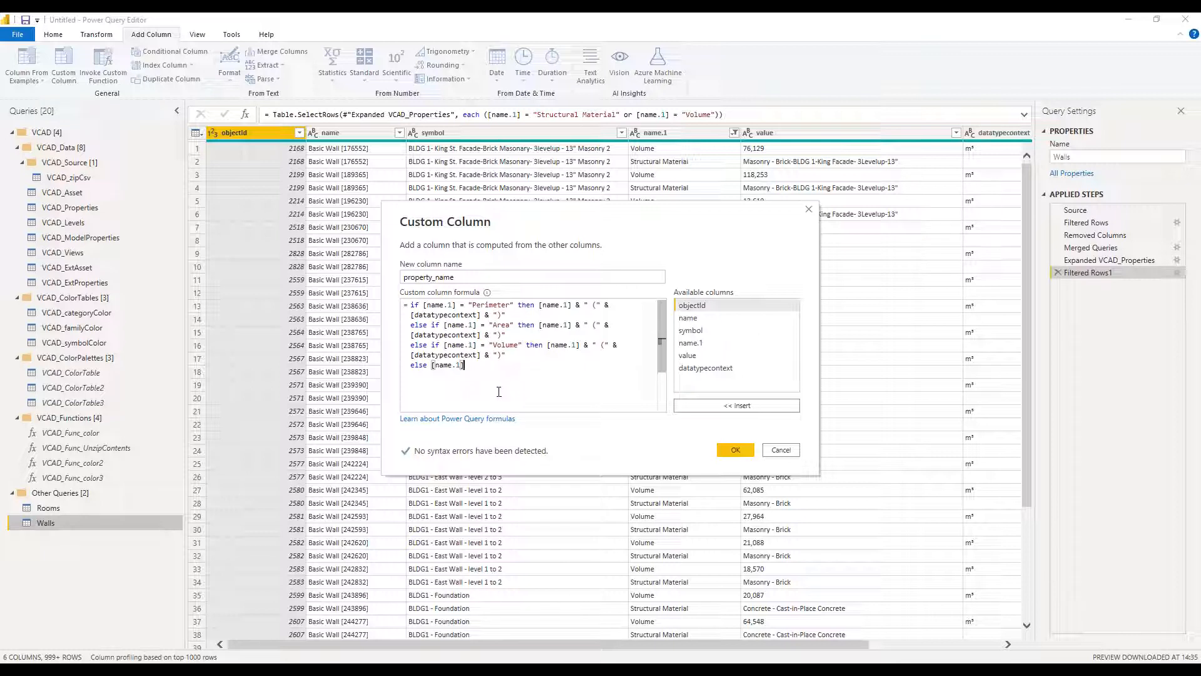
Step: Reduce the property_name formula to the Volume condition with its else [name.1] fallback, removing the Perimeter and Area conditions, and create the column
drag(515, 335, 412, 305)
key(BackSpace)
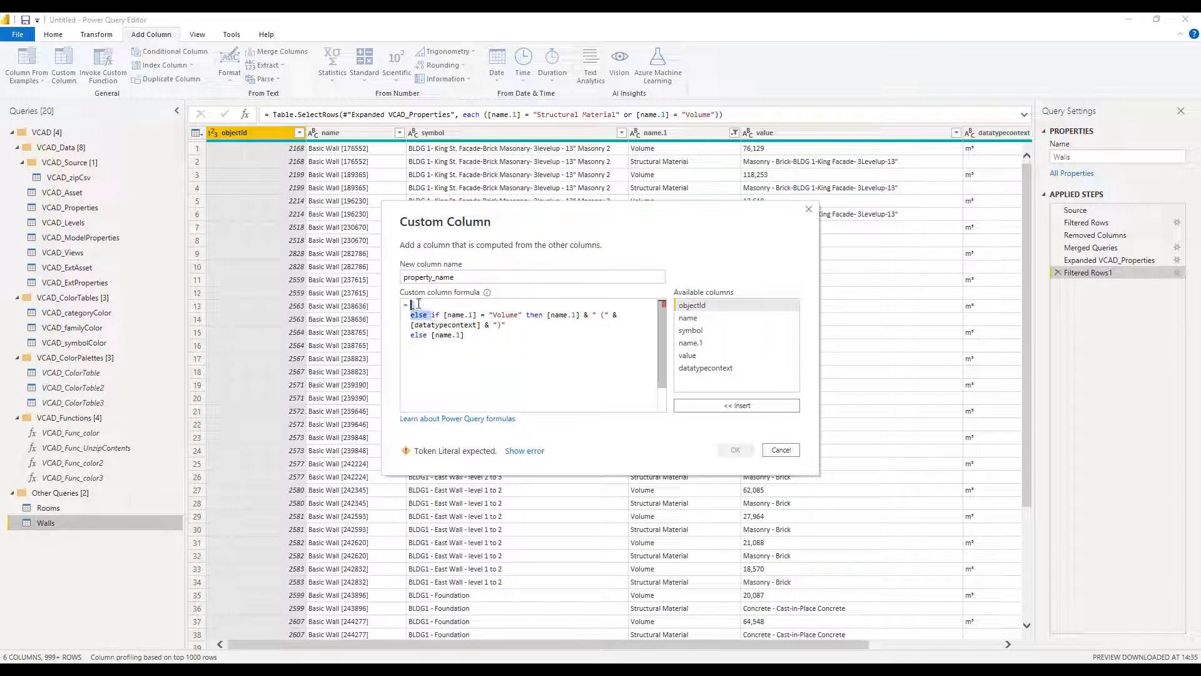
key(BackSpace)
double_click(482, 304)
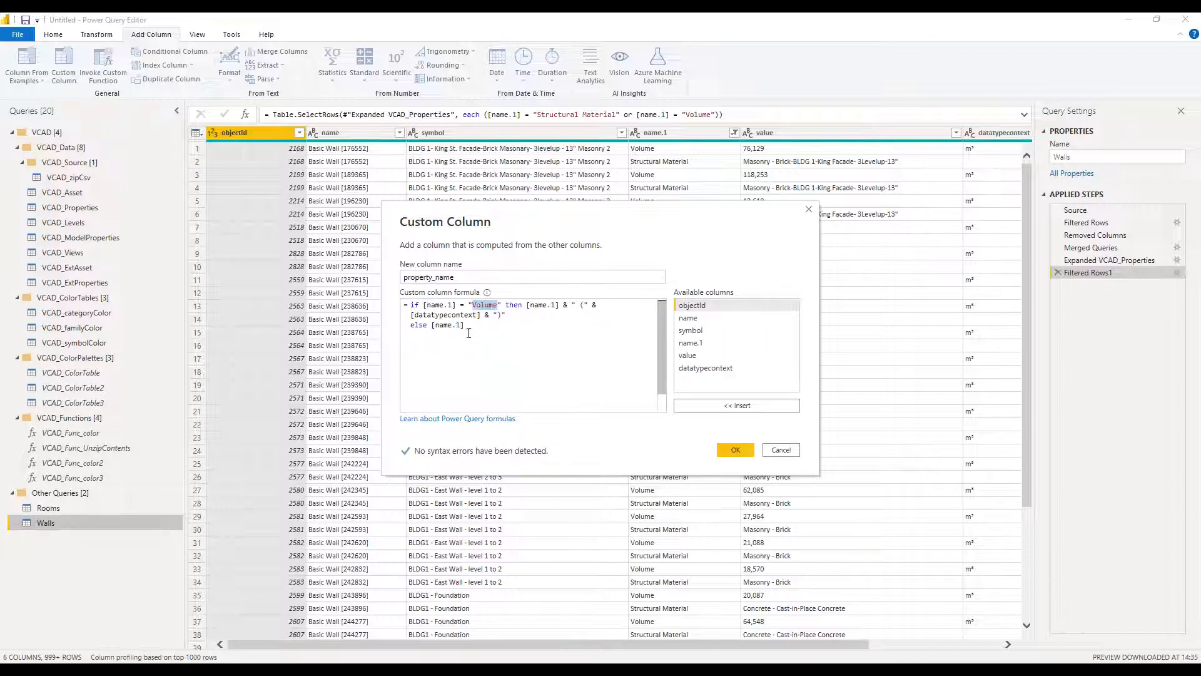
drag(428, 325, 494, 326)
click(493, 325)
click(735, 450)
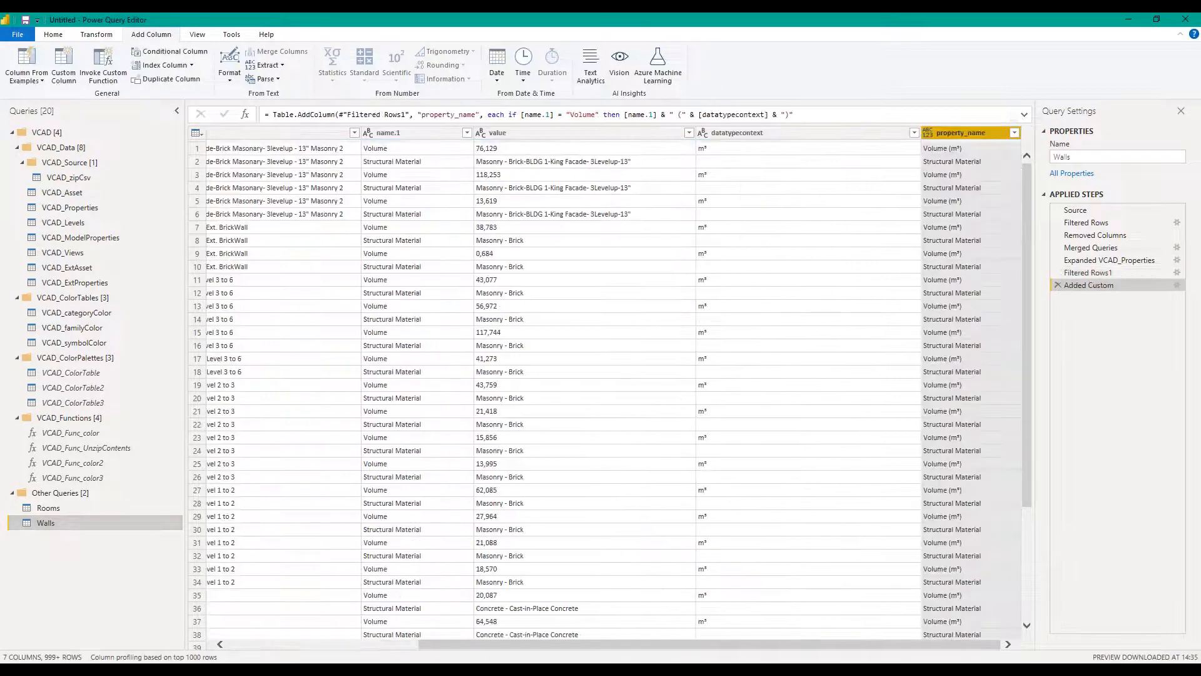
Step: Remove the name.1 and datatypecontext columns from the Walls query
click(972, 152)
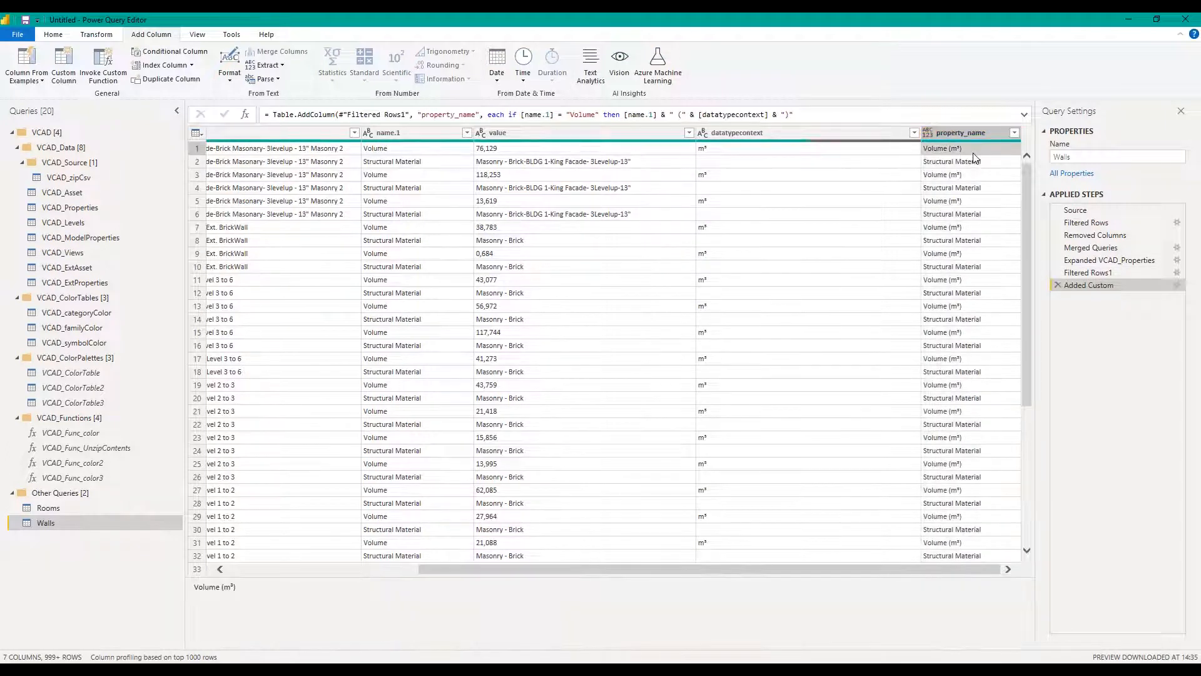
click(737, 132)
ctrl+click(422, 133)
right_click(423, 133)
click(488, 155)
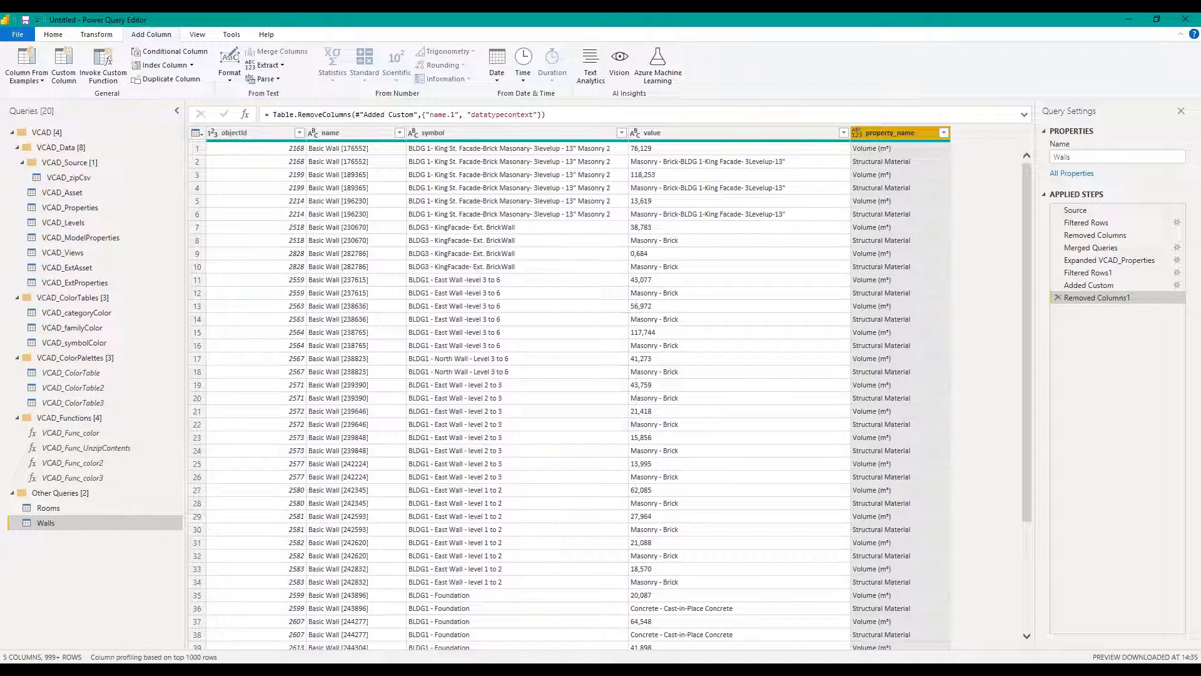
Step: Pivot the property_name column using value as the values column and Don't Aggregate as the aggregate value function
click(97, 35)
click(246, 79)
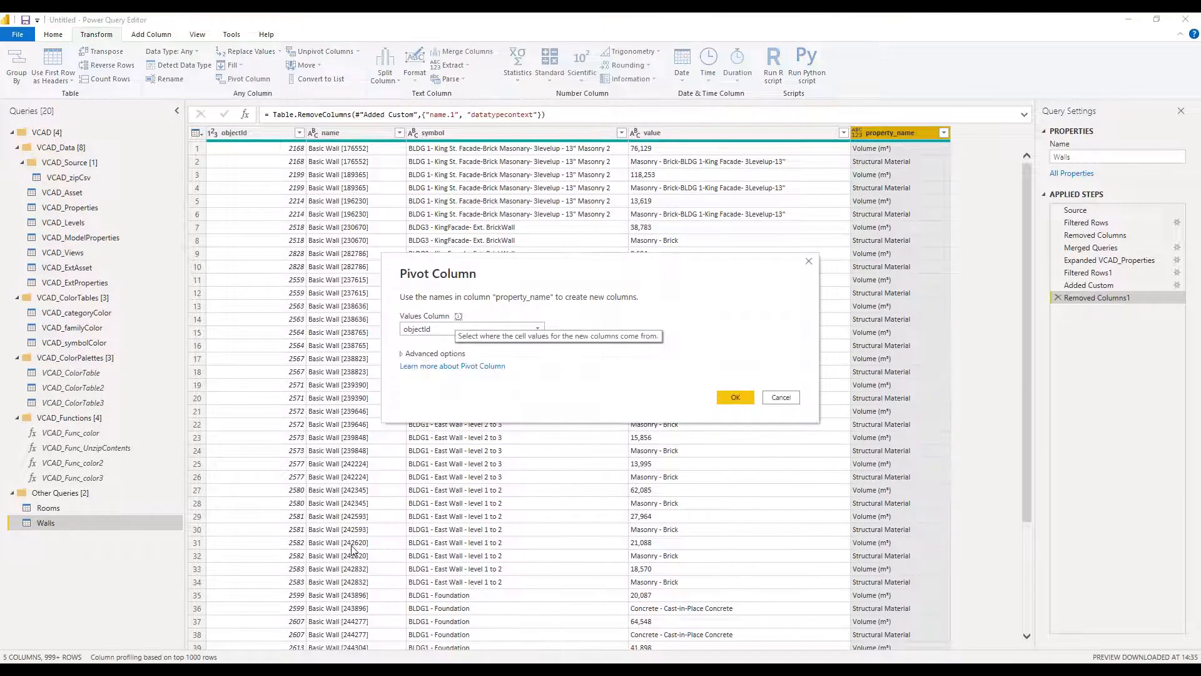
click(441, 330)
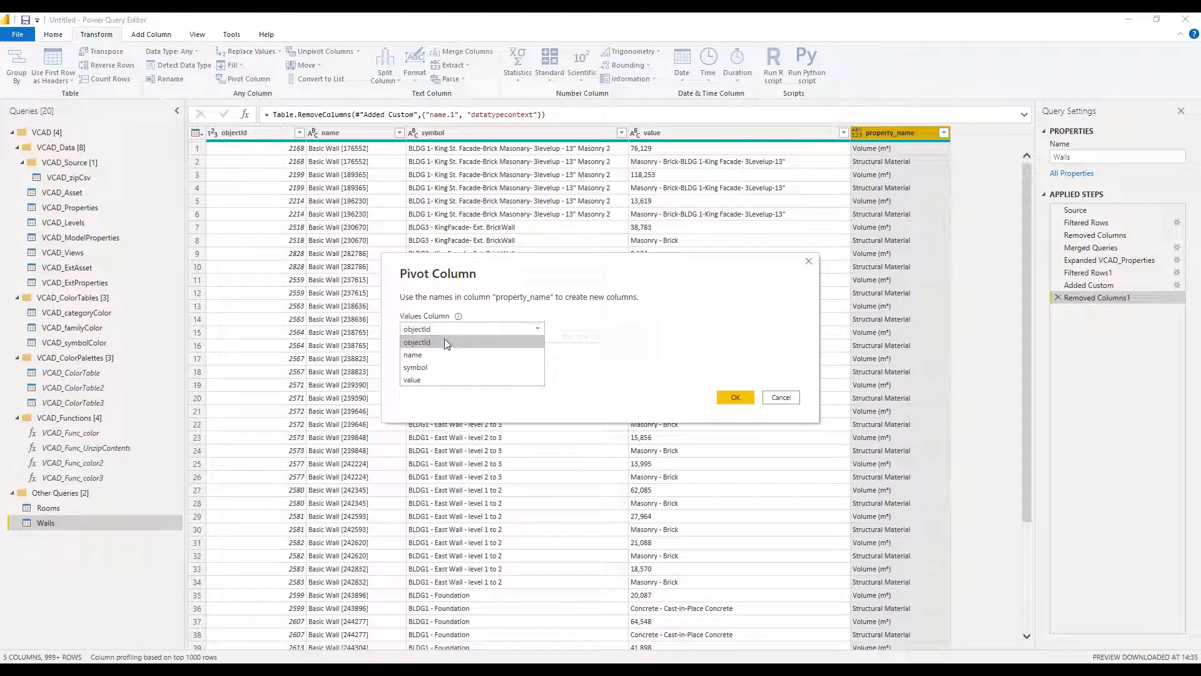
click(422, 379)
click(412, 351)
click(517, 379)
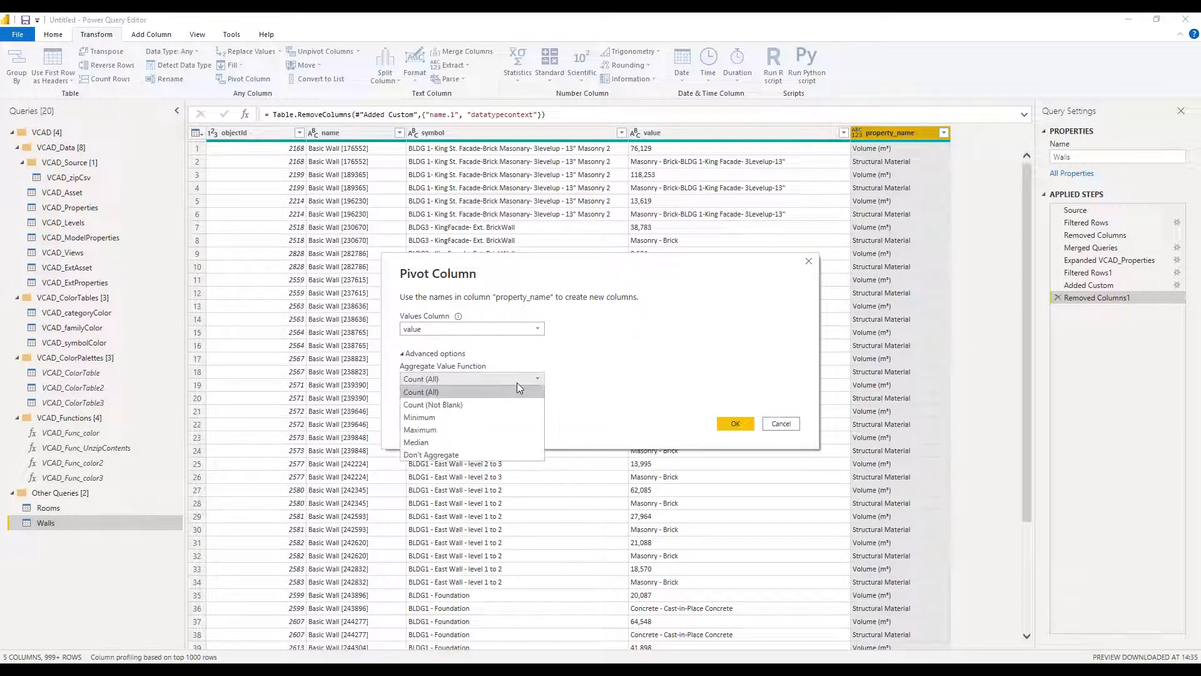
click(431, 454)
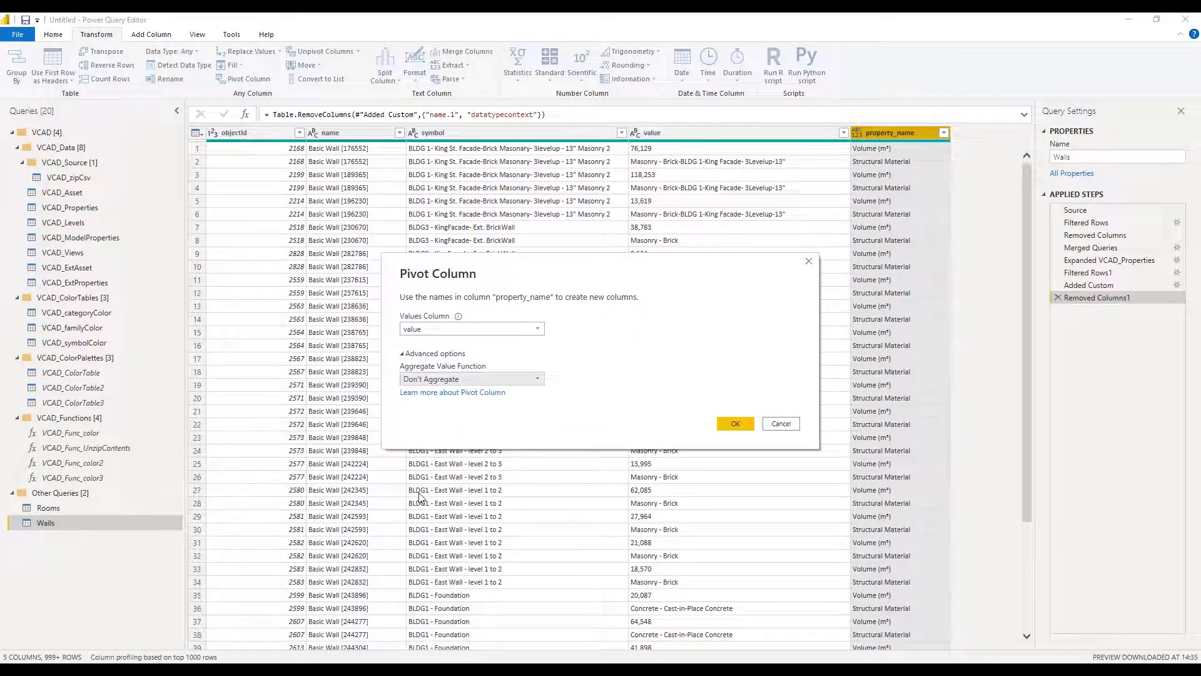
click(729, 424)
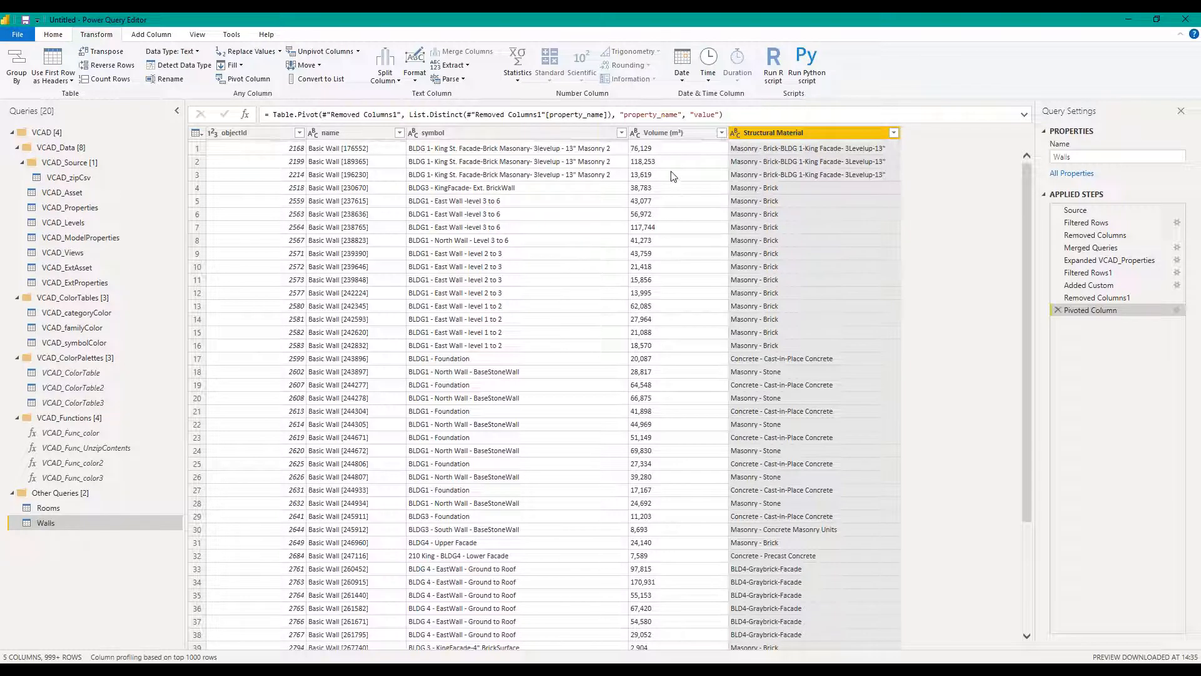
Step: Change the data type of the Volume (m³) column to Decimal Number
click(666, 133)
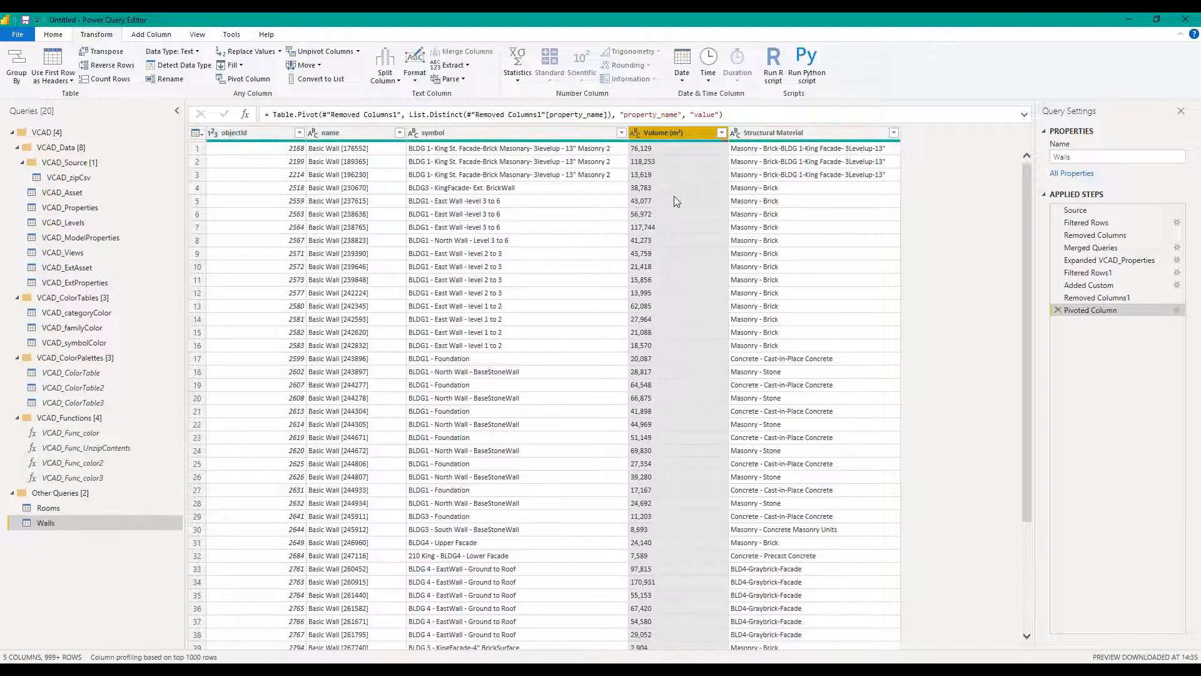
right_click(676, 134)
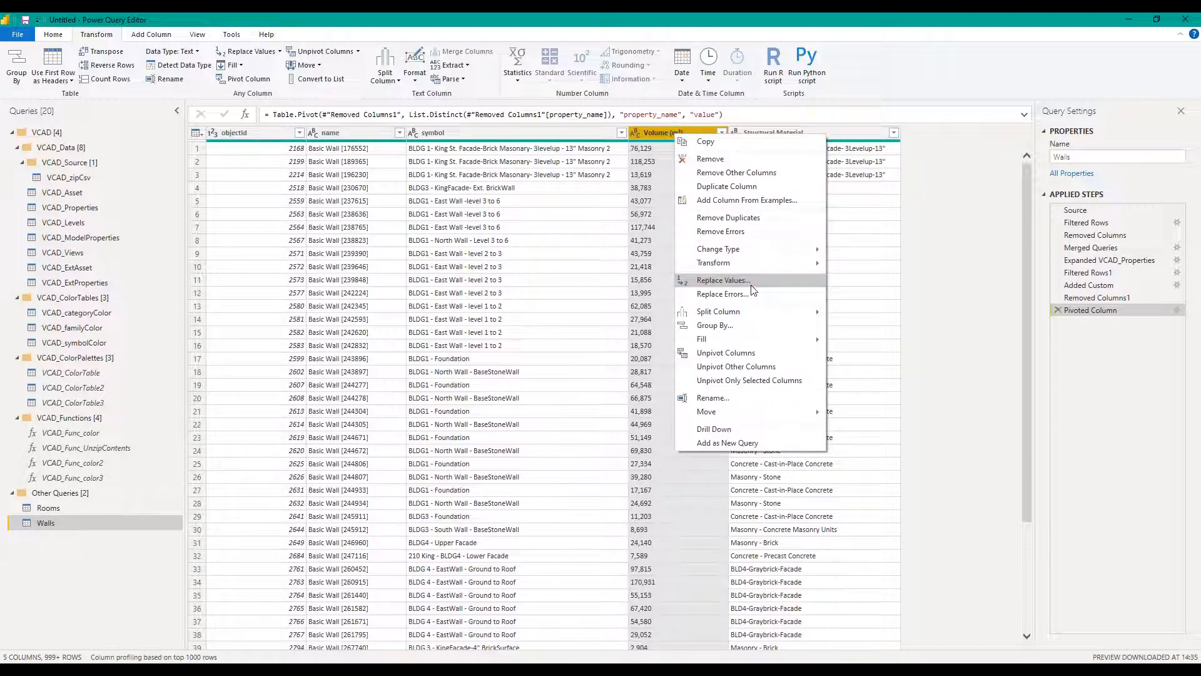
mouse_move(763, 248)
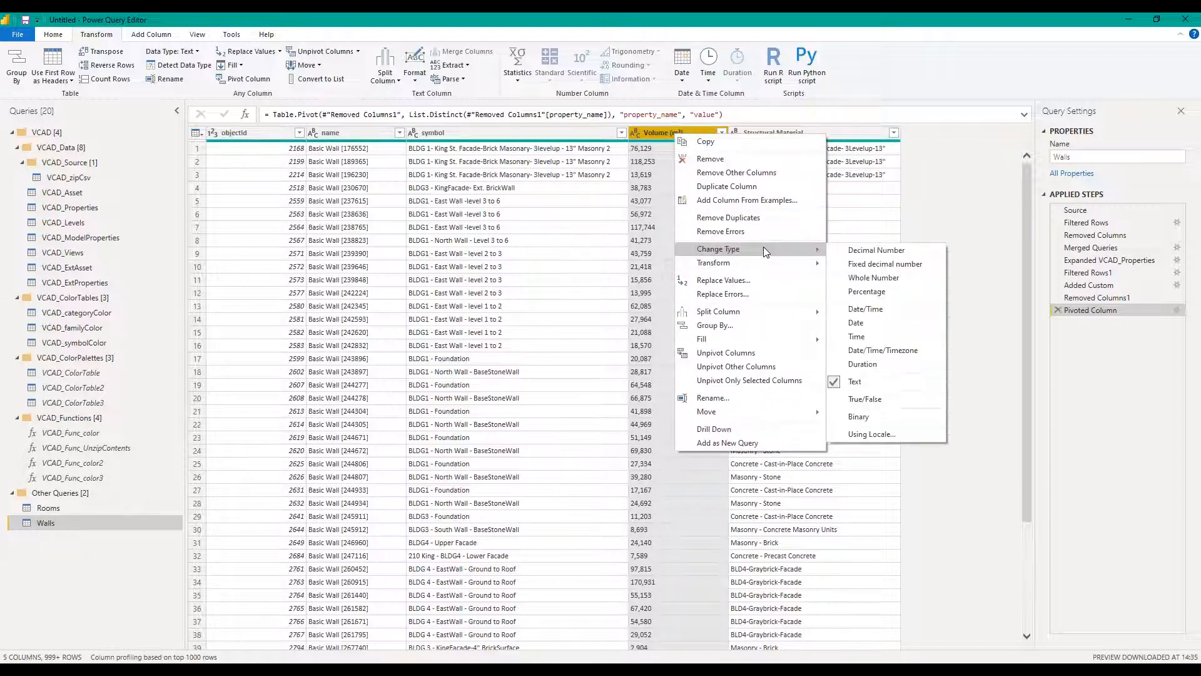
click(876, 250)
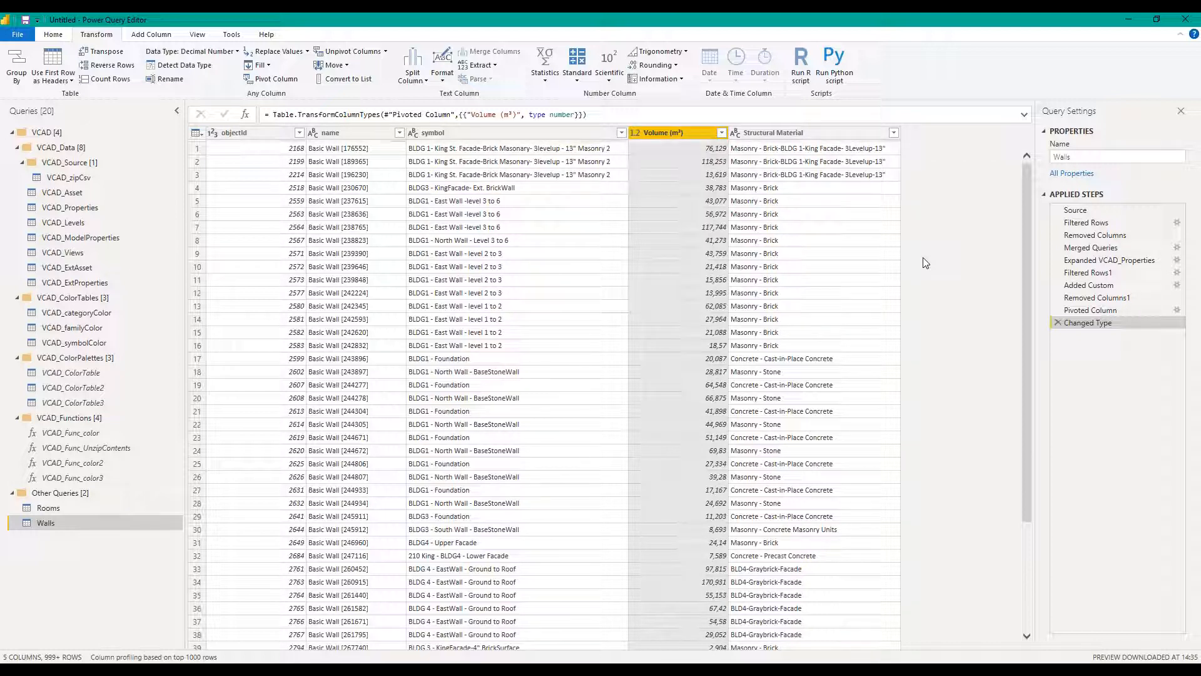
Step: Load the full list of Structural Material filter values, review the materials, and accept the filter with all values selected
click(894, 132)
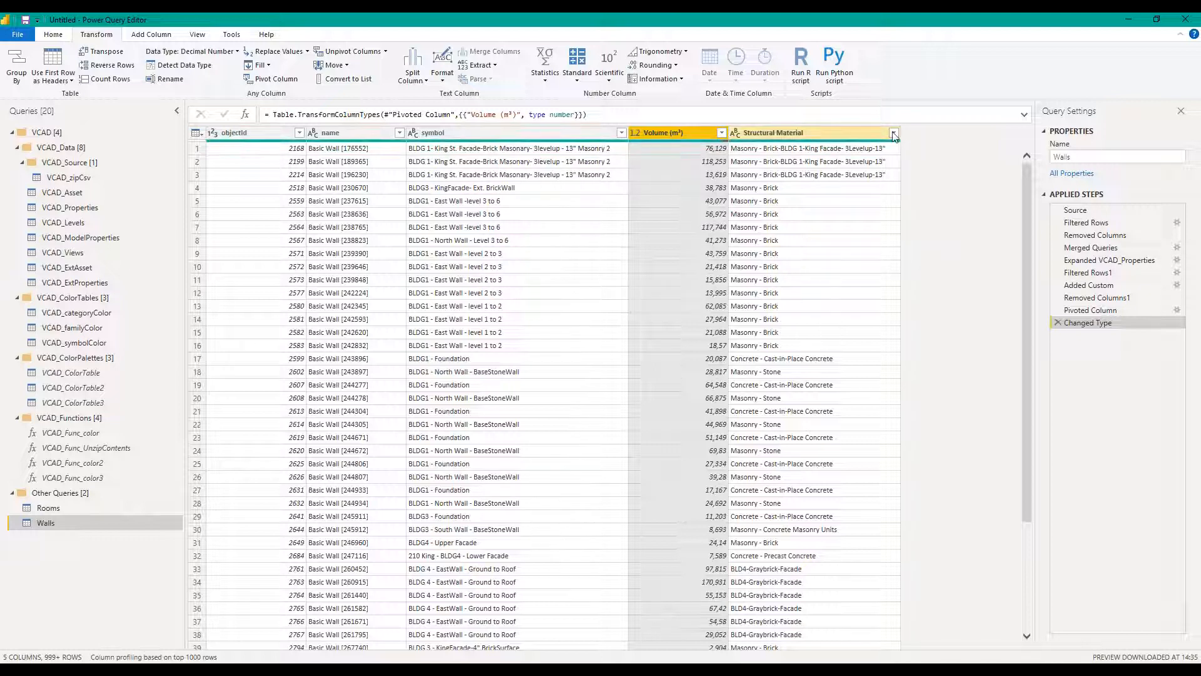
scroll(792, 312, down, 1)
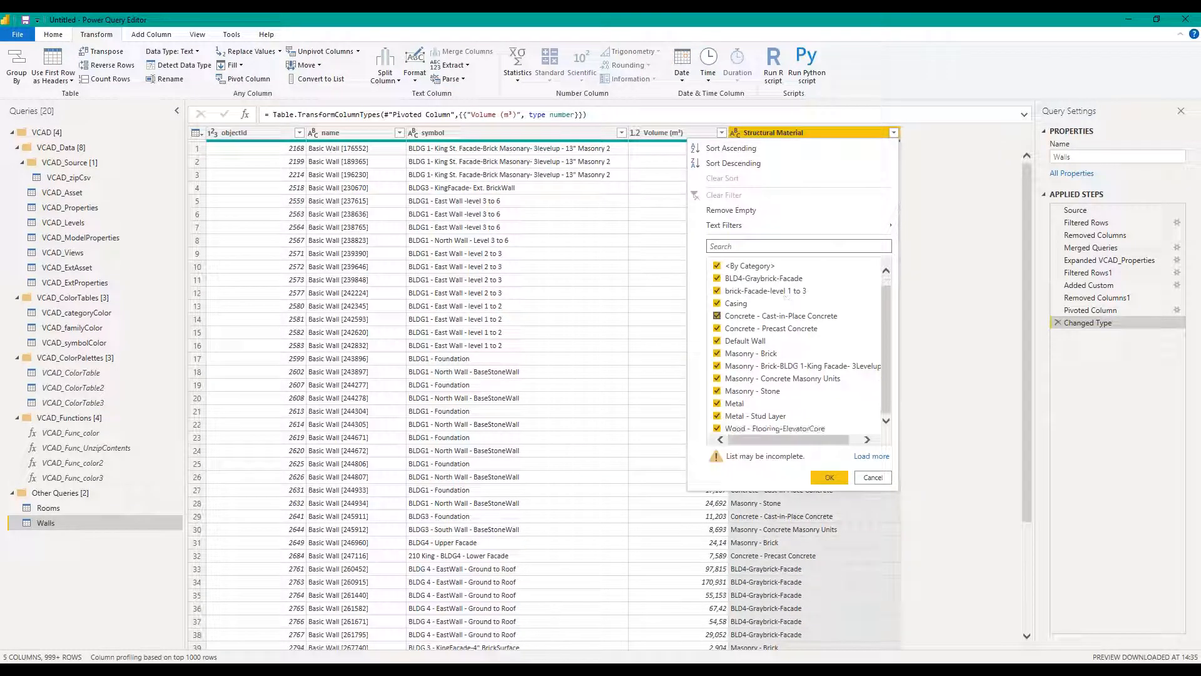
click(871, 456)
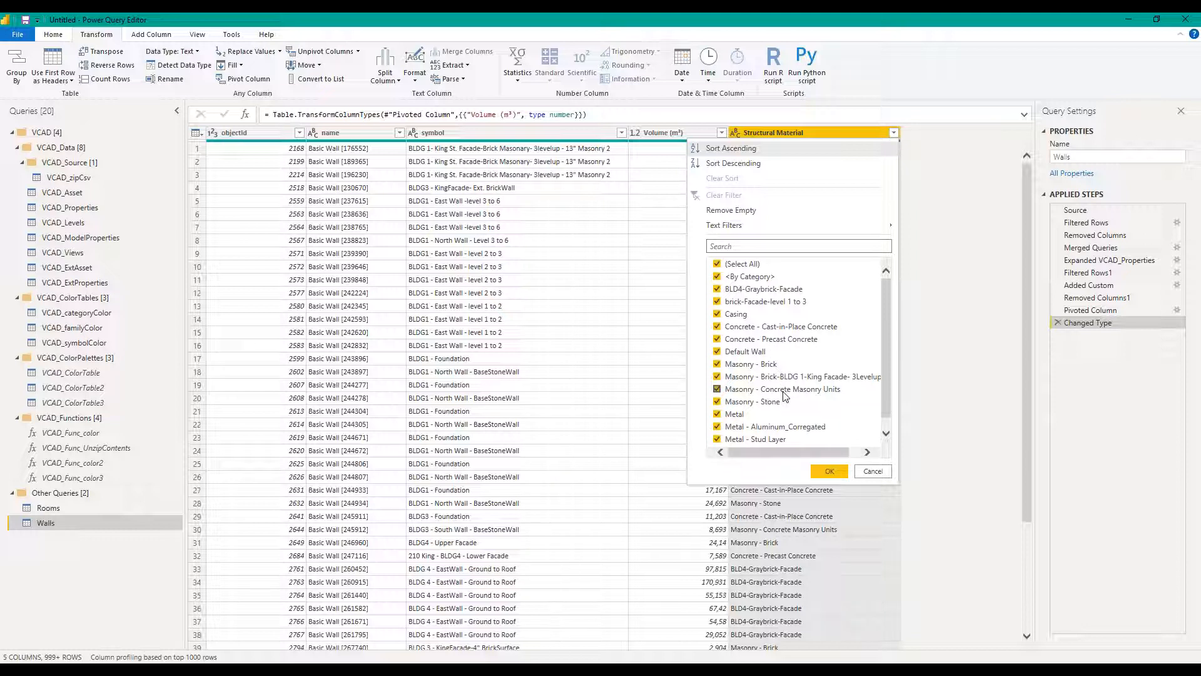
click(831, 471)
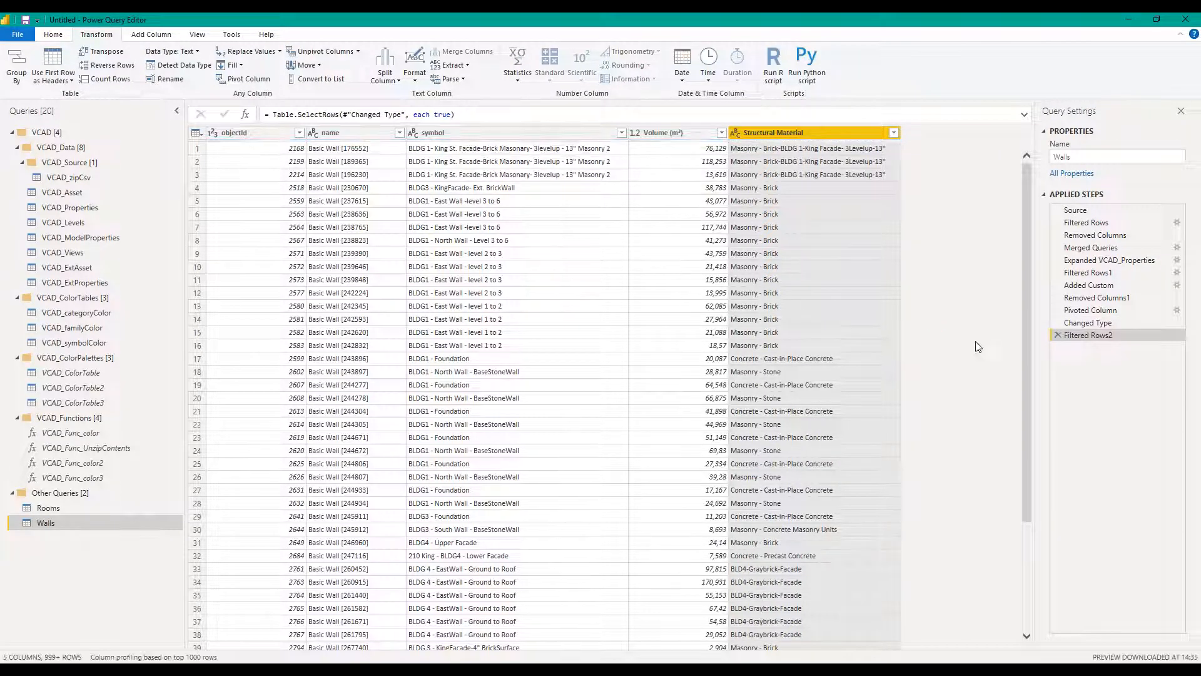
Step: Define a custom column simple_material that returns "concrete" or "brick" when the lowercased, non-null Structural Material contains that word, else "unknown"
click(147, 35)
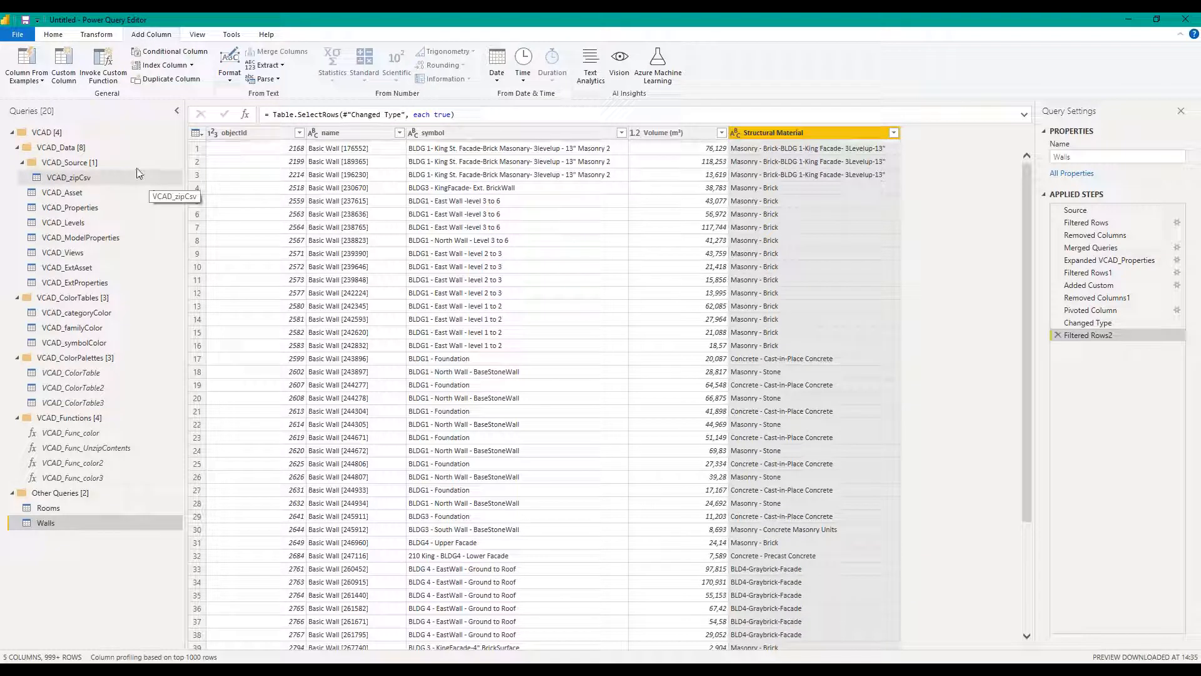
click(66, 66)
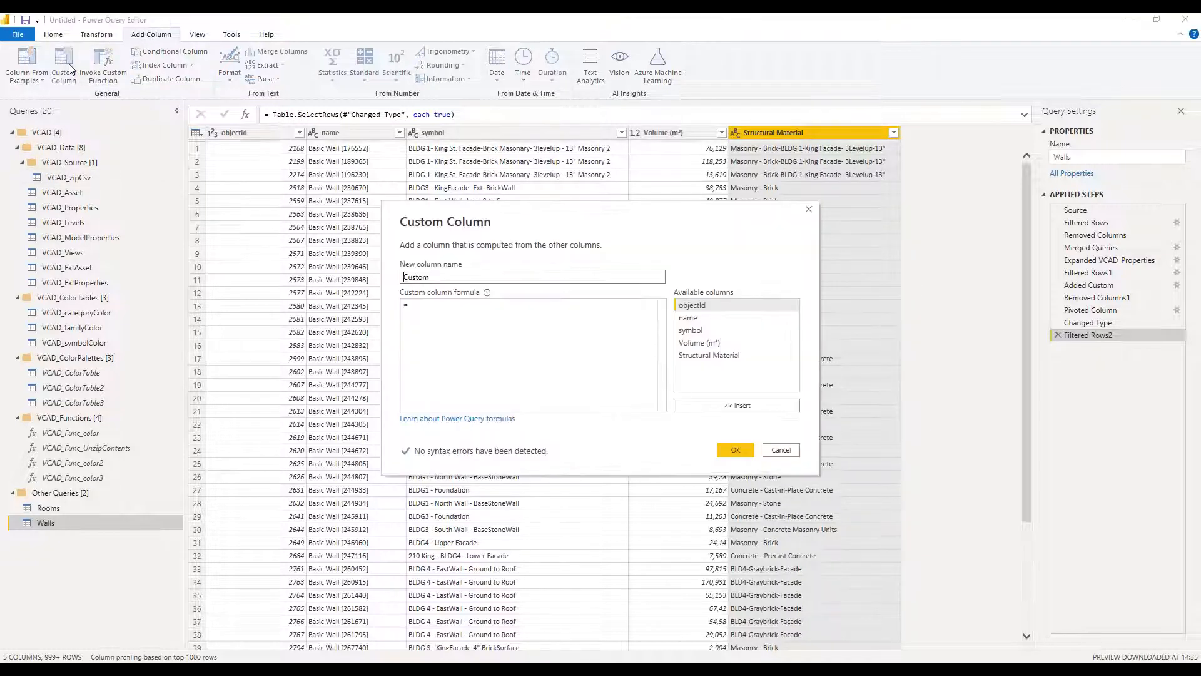
double_click(453, 278)
text(simple)
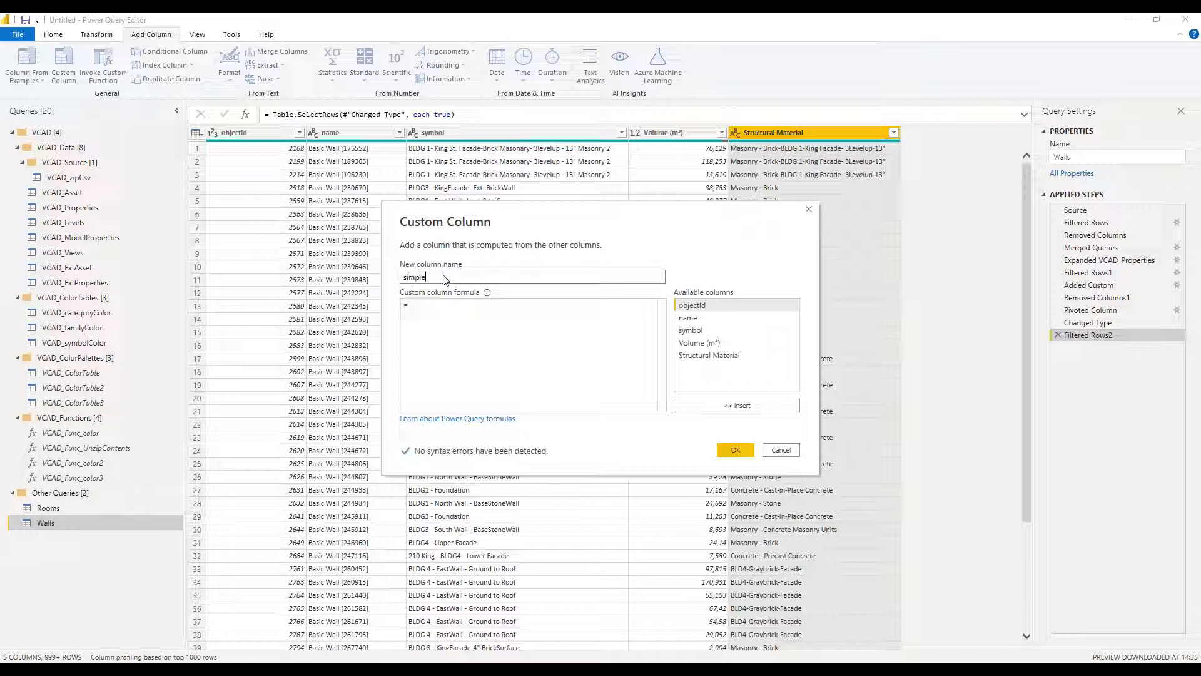
text(_material)
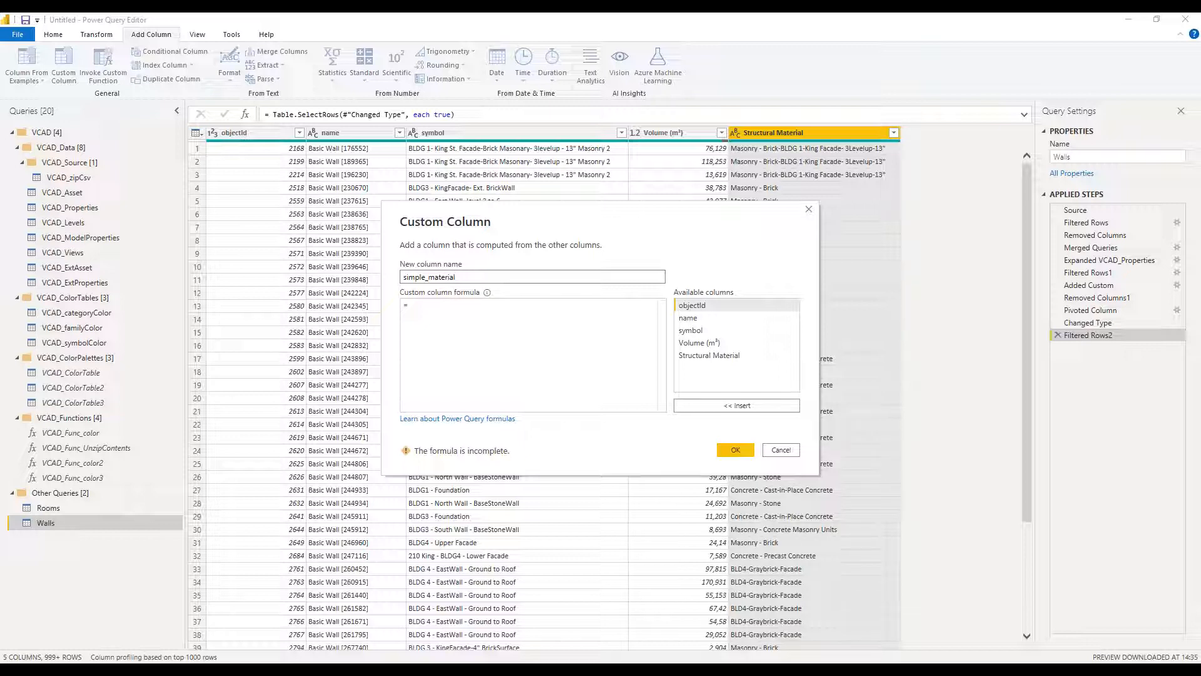
click(404, 364)
text(if [Structural Material] <> null and Text.Contains(Text.Lower([Structural Material]), "concrete") then "concrete" else if [Structural Material] <> null and Text.Contains(Text.Lower([Structural Material]), "brick") then "brick" else "unknown")
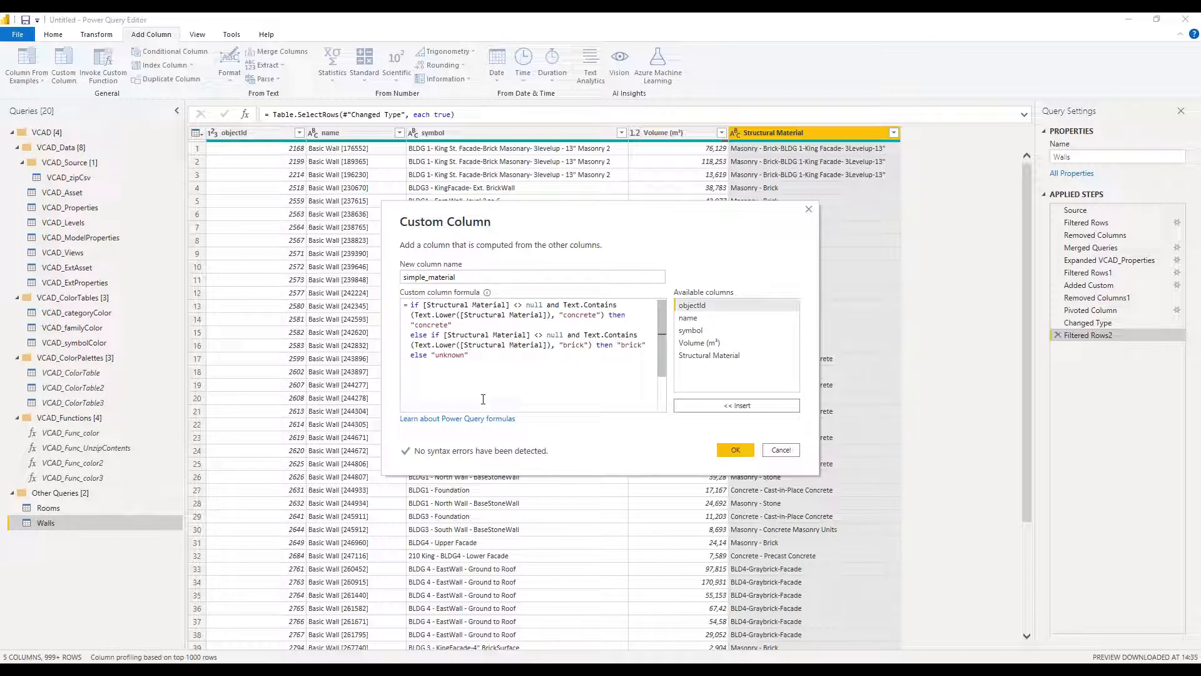
Step: Review the formula's null check, lowercase text comparison, concrete and brick conditions, and the unknown fallback
drag(424, 305, 542, 306)
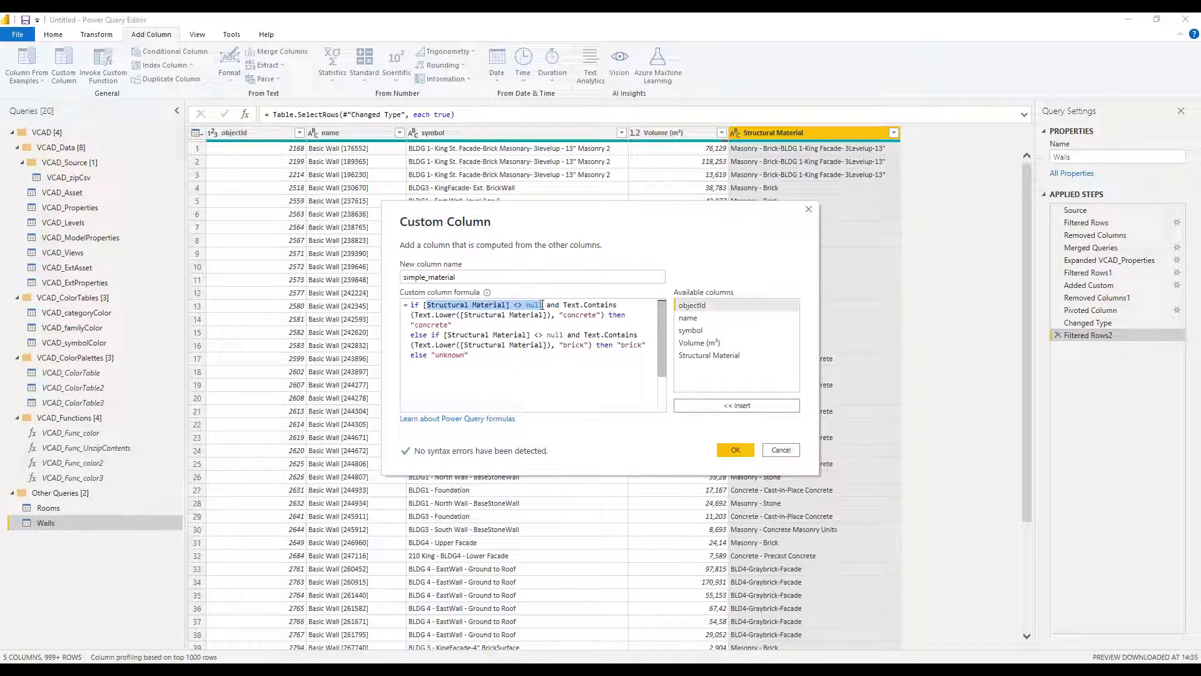
drag(563, 305, 617, 305)
double_click(583, 316)
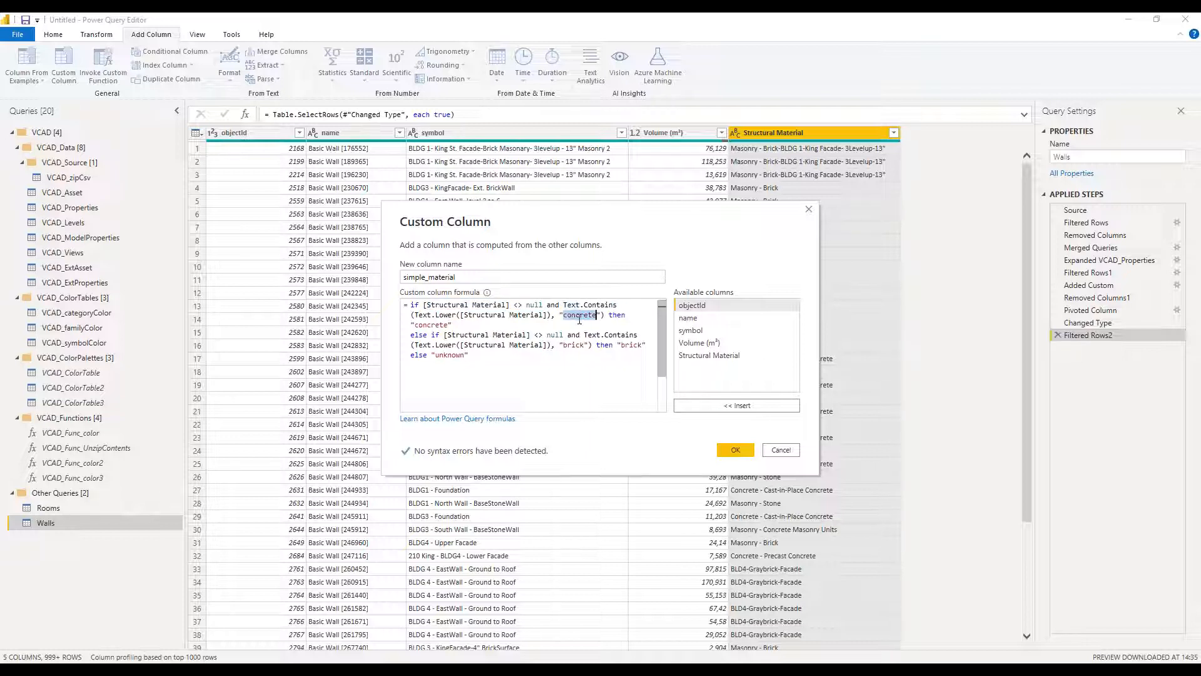
drag(412, 315, 546, 315)
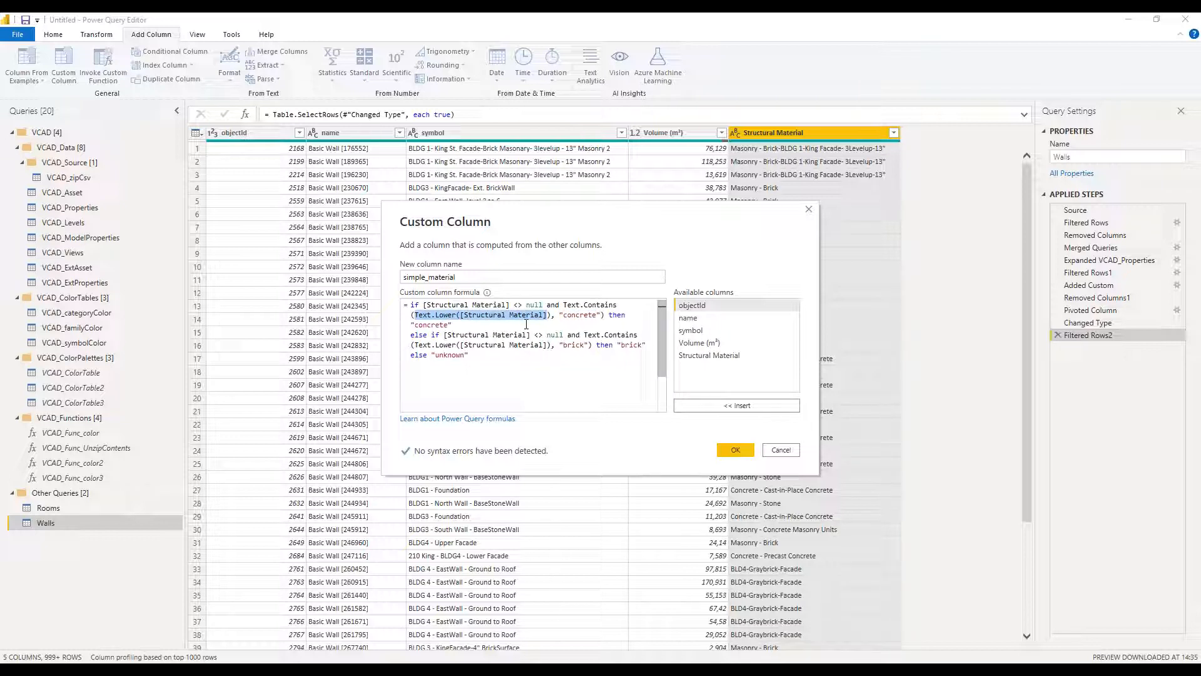
drag(563, 314, 596, 315)
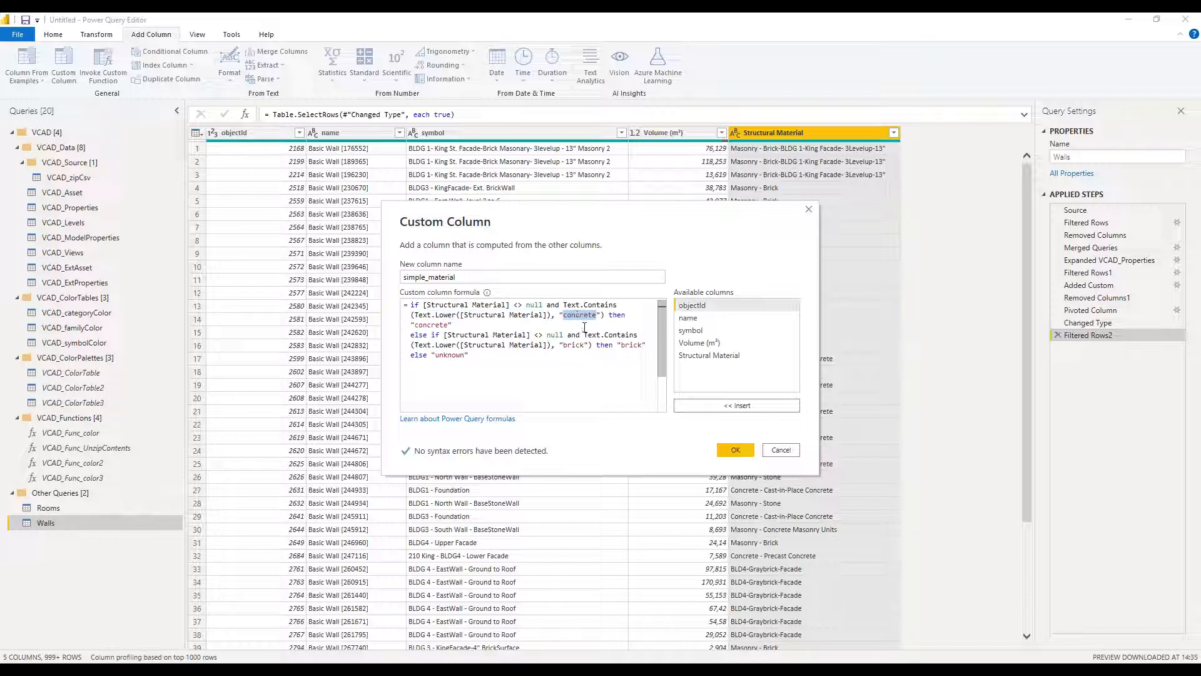
double_click(447, 325)
double_click(572, 345)
double_click(633, 346)
click(424, 357)
triple_click(425, 356)
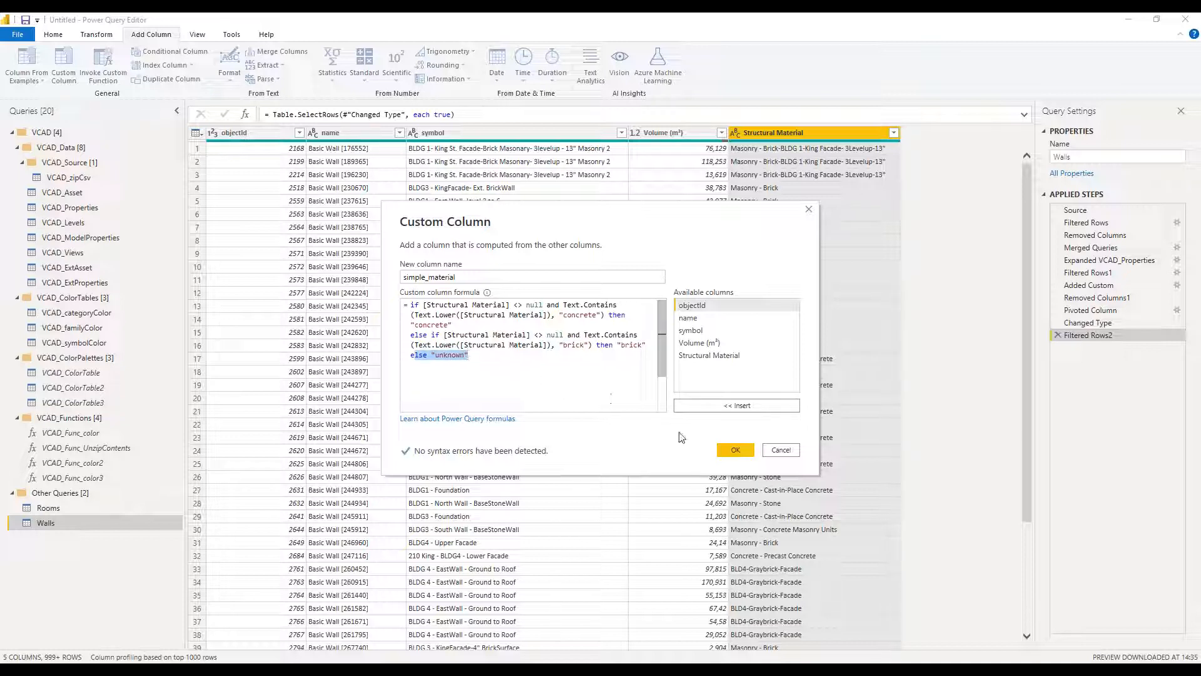
Step: Create the custom column and filter the unknown rows out of simple_material
click(735, 450)
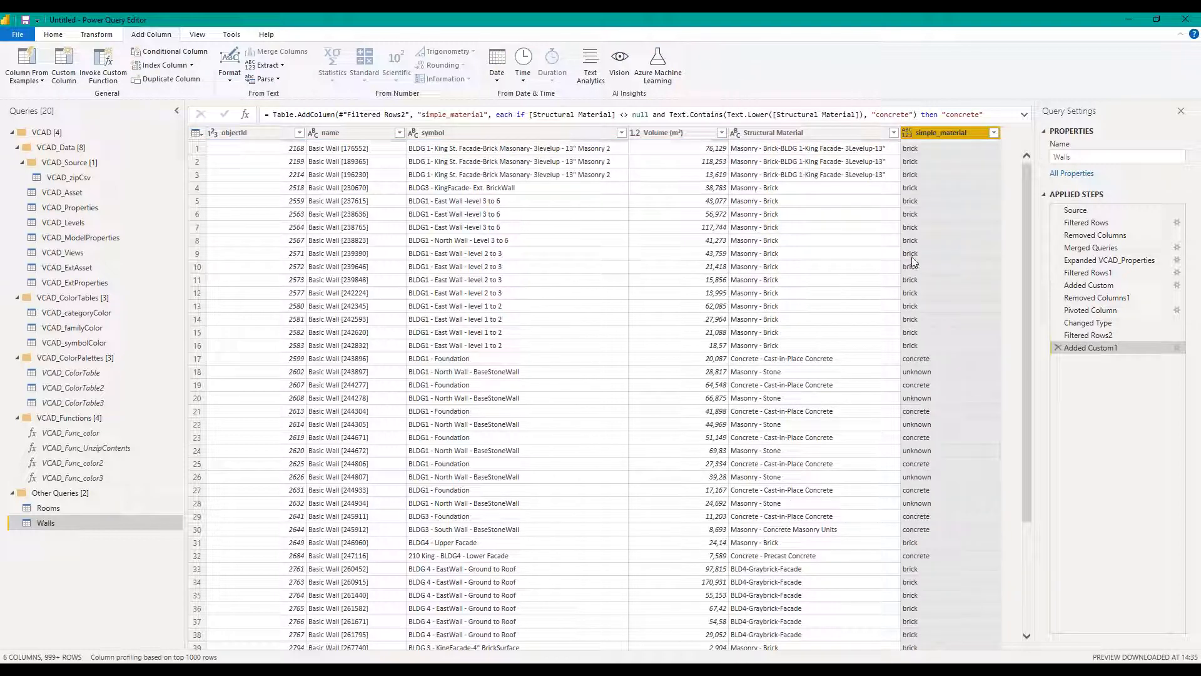
click(994, 134)
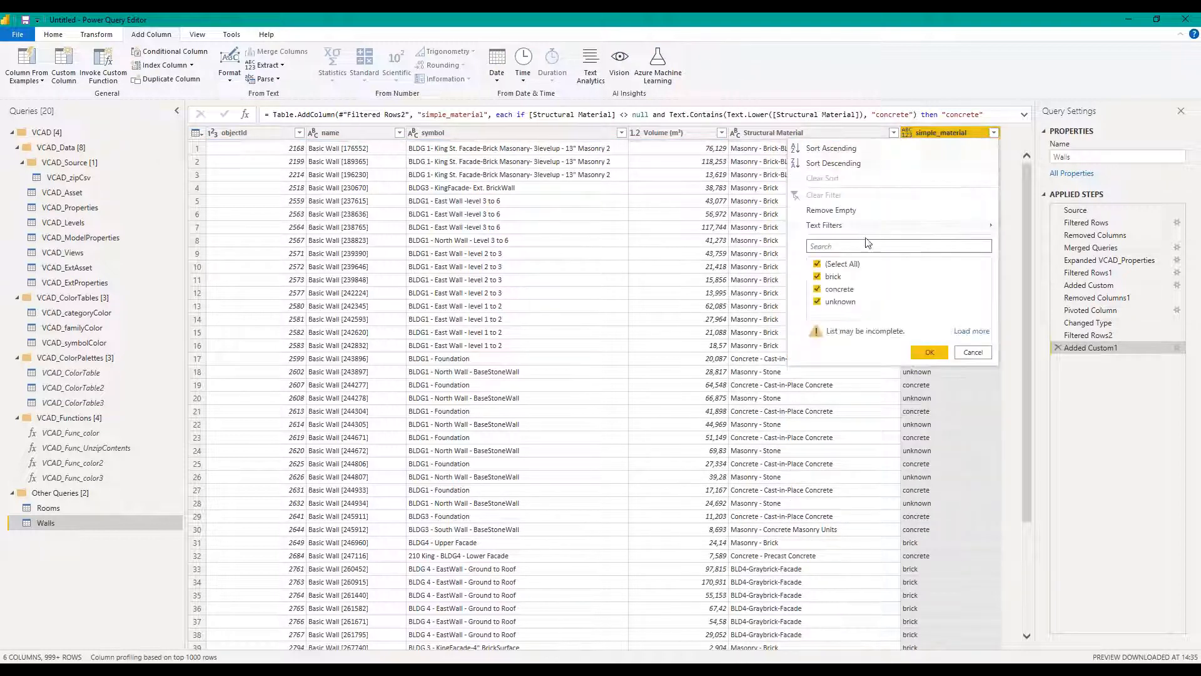
click(833, 304)
click(939, 355)
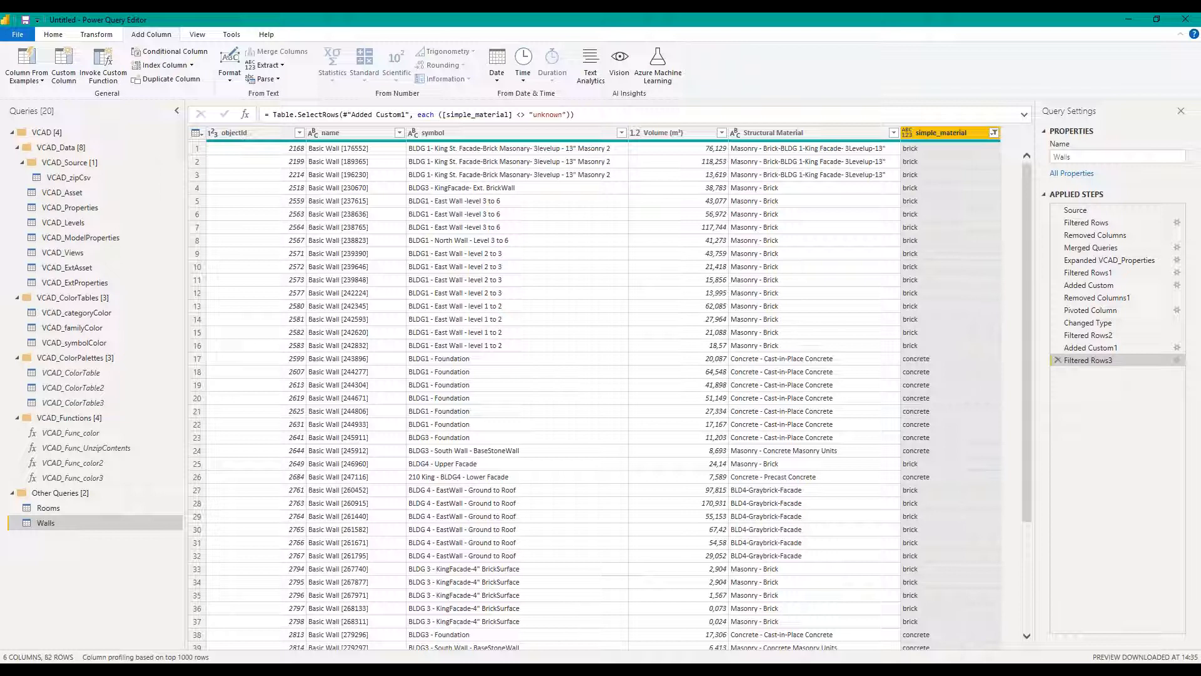
Step: Group the rows by Structural Material into a new column TmpGroup using the All Rows operation
click(773, 136)
right_click(773, 137)
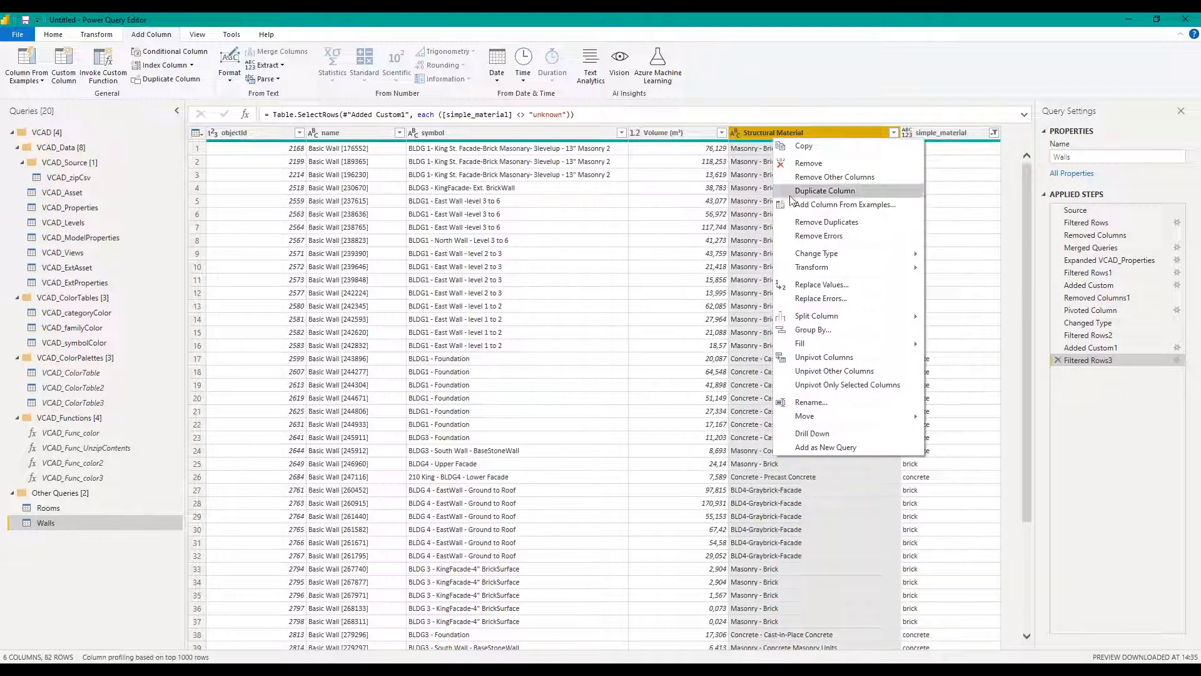
click(832, 329)
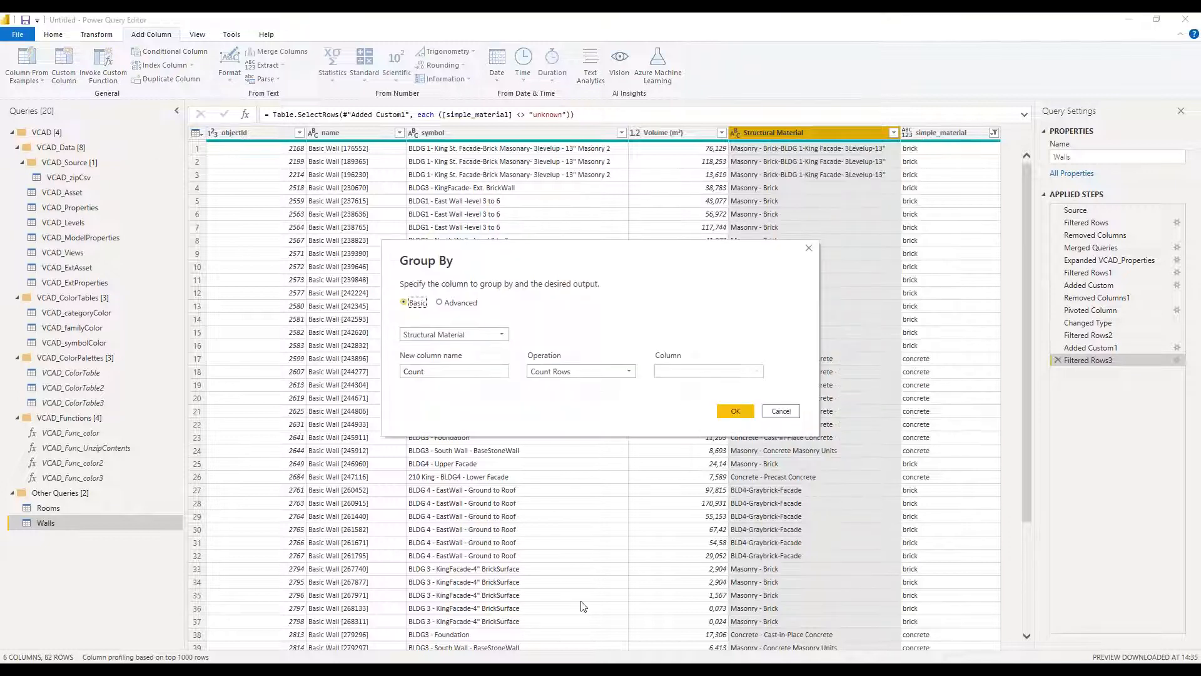
click(475, 335)
click(611, 334)
drag(440, 374, 375, 374)
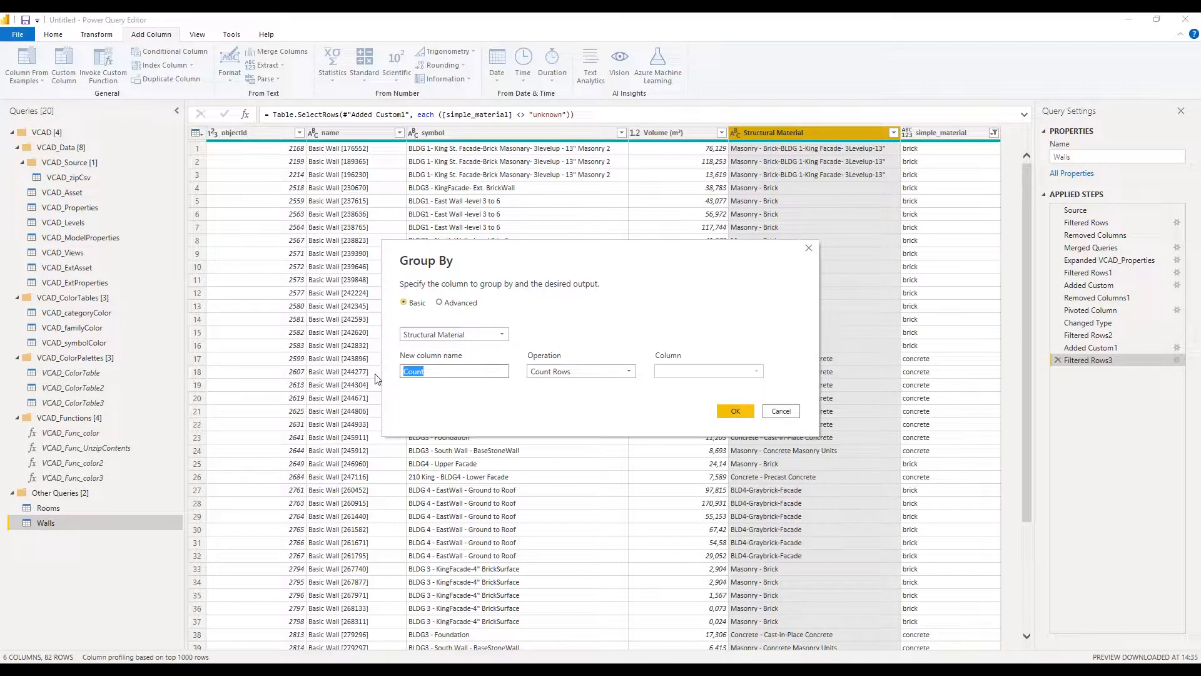
text(TmpGroup)
click(553, 372)
click(544, 472)
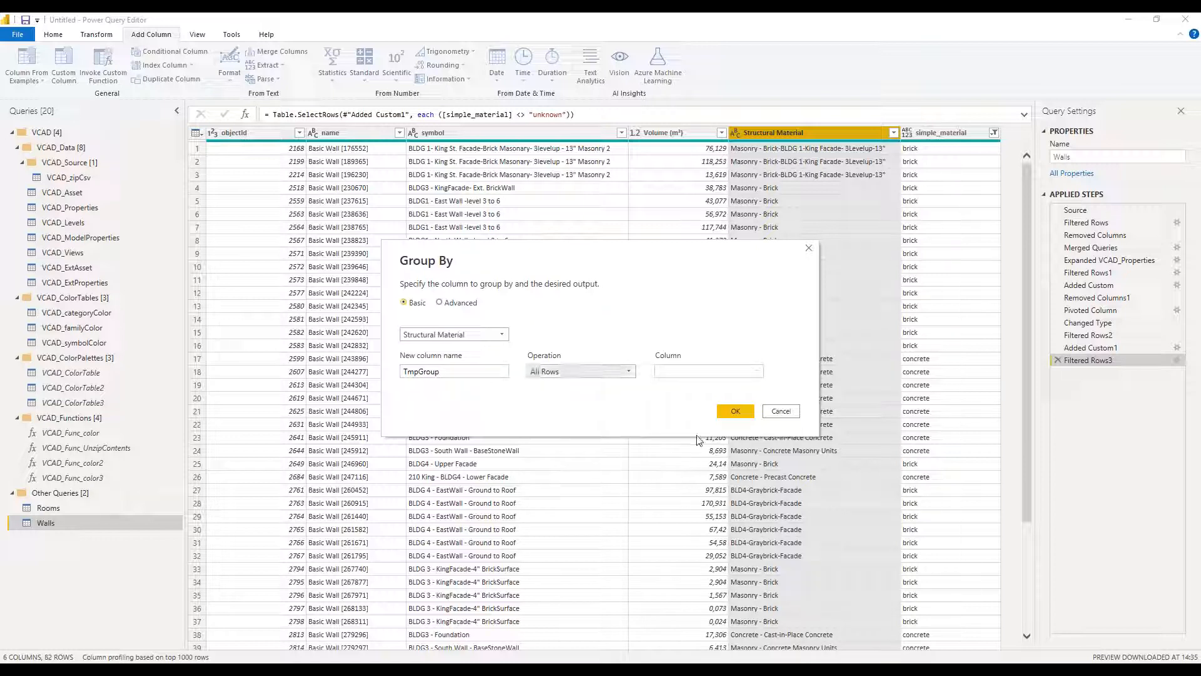
click(735, 411)
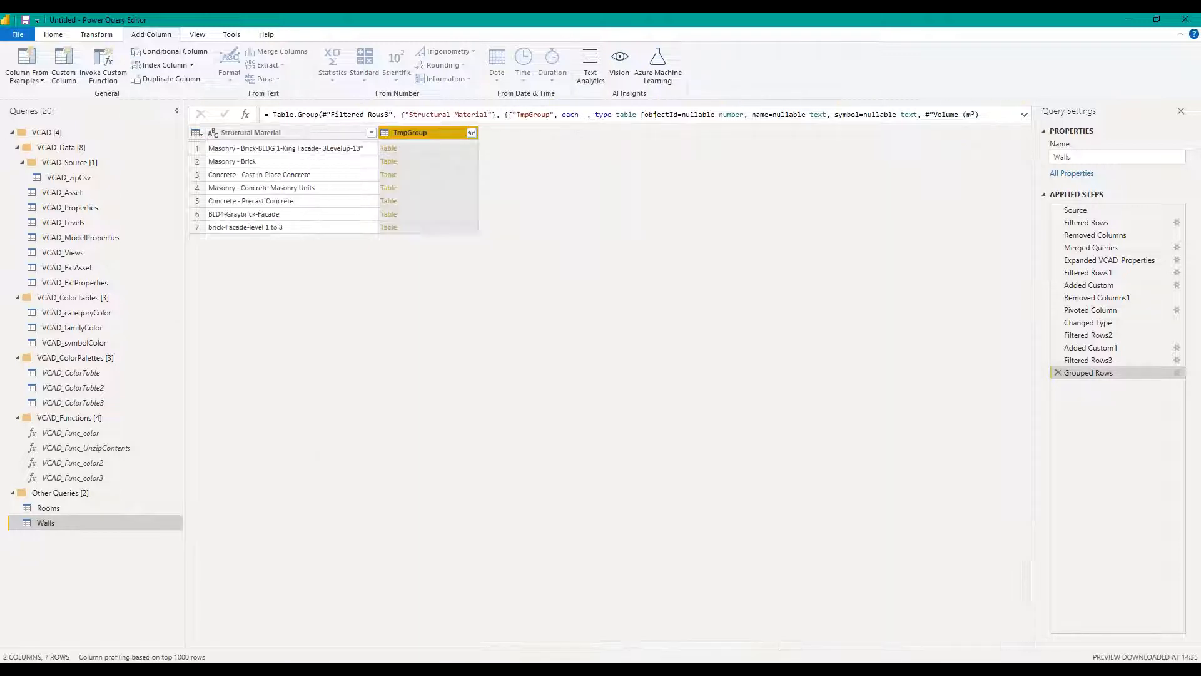
Step: Add an index column starting from 1 and a material_color column that invokes VCAD_Func_color with Index
click(192, 66)
click(162, 94)
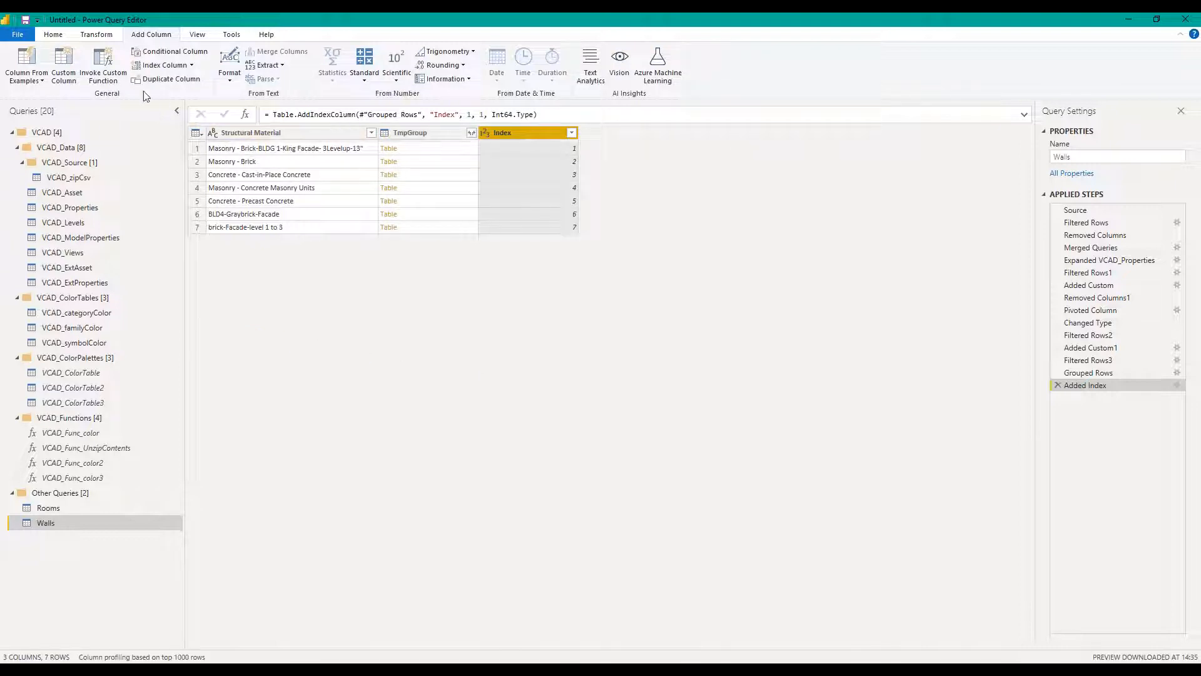
click(103, 64)
drag(479, 324, 379, 333)
text(mater)
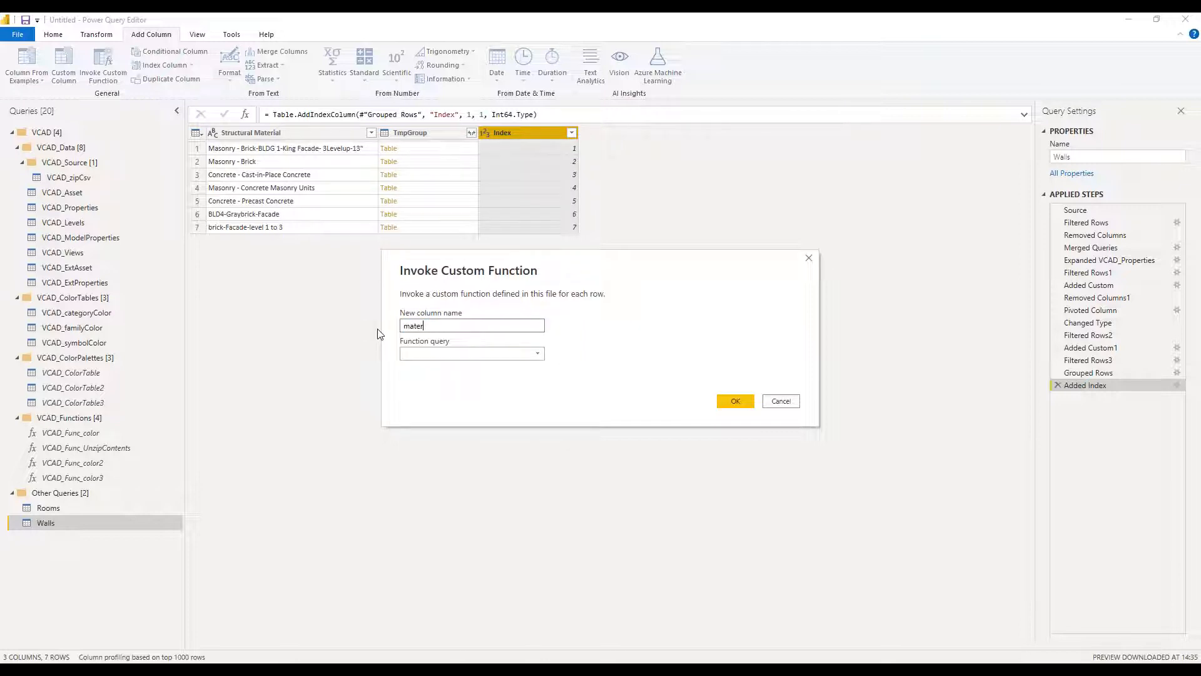
text(ial_color)
click(457, 353)
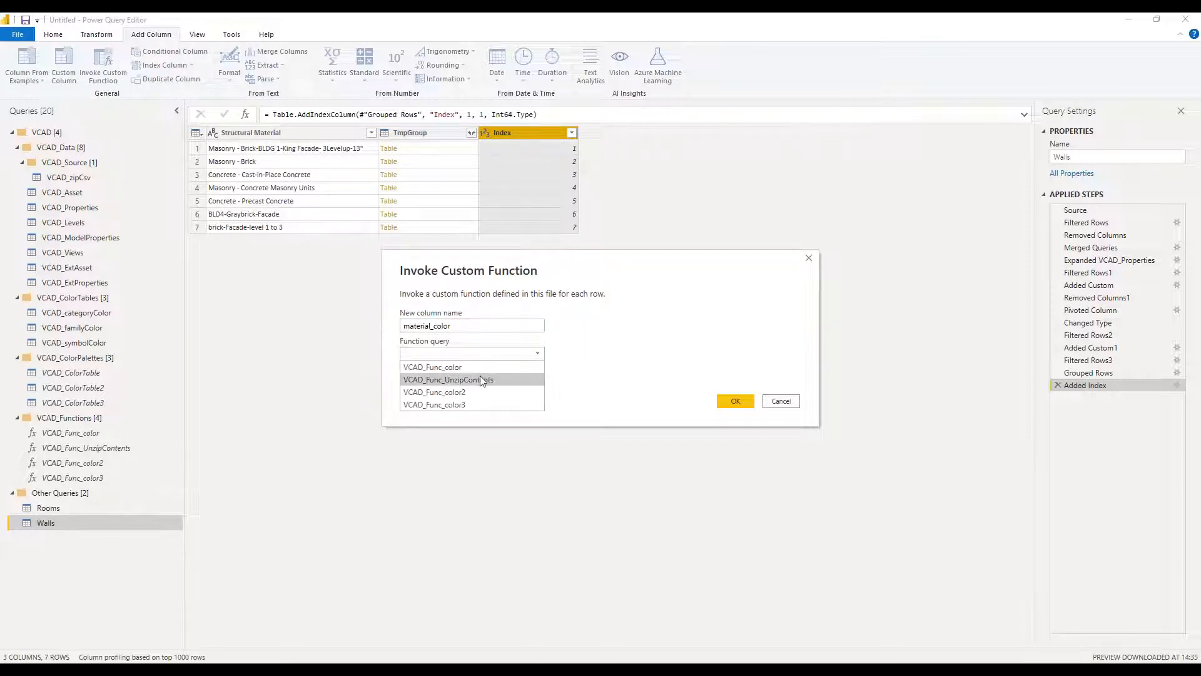
click(476, 367)
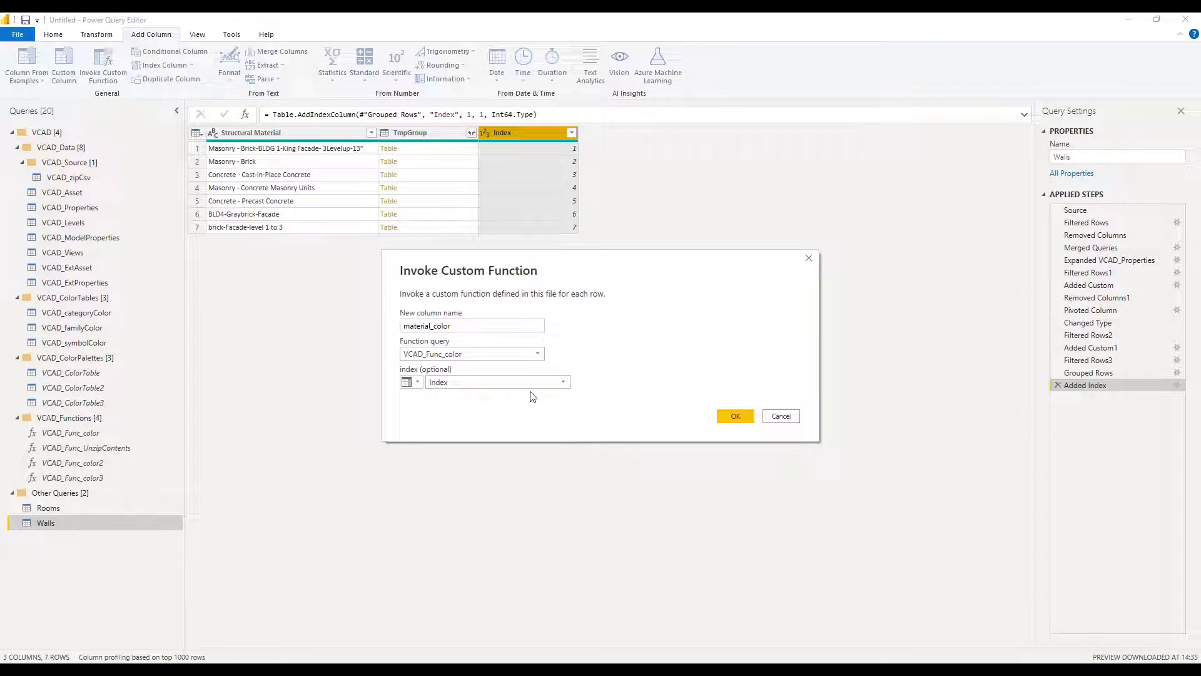
click(734, 416)
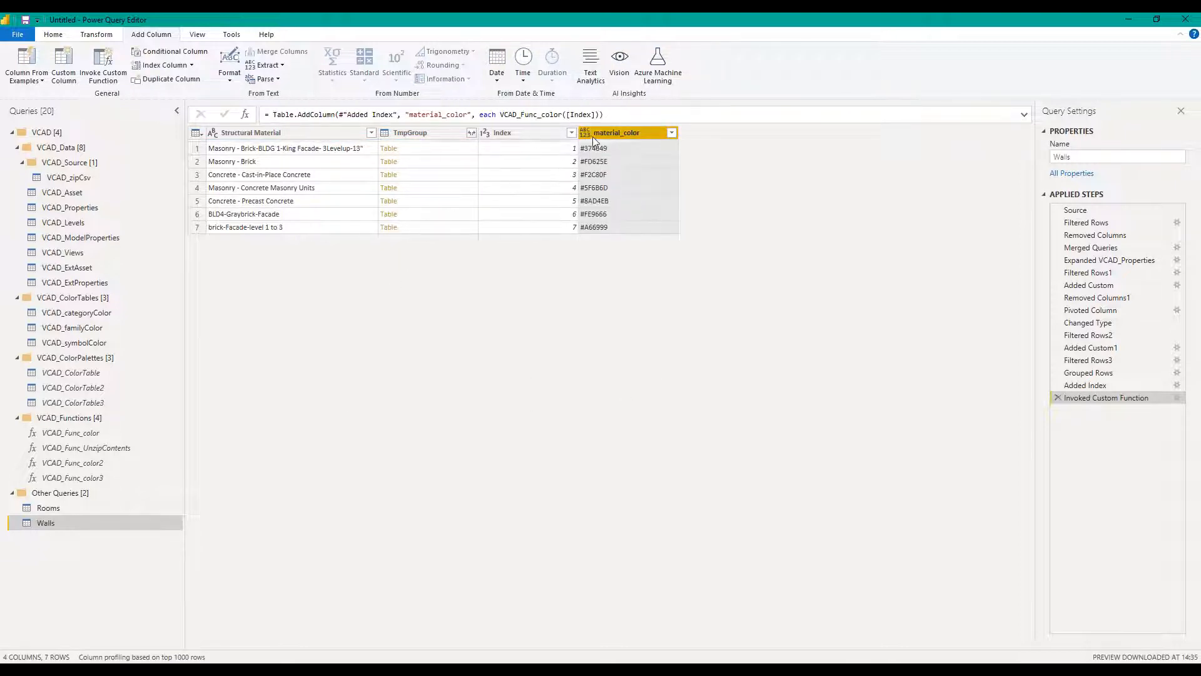
Step: Remove the Structural Material and Index columns from the grouped table
click(529, 132)
ctrl+click(315, 133)
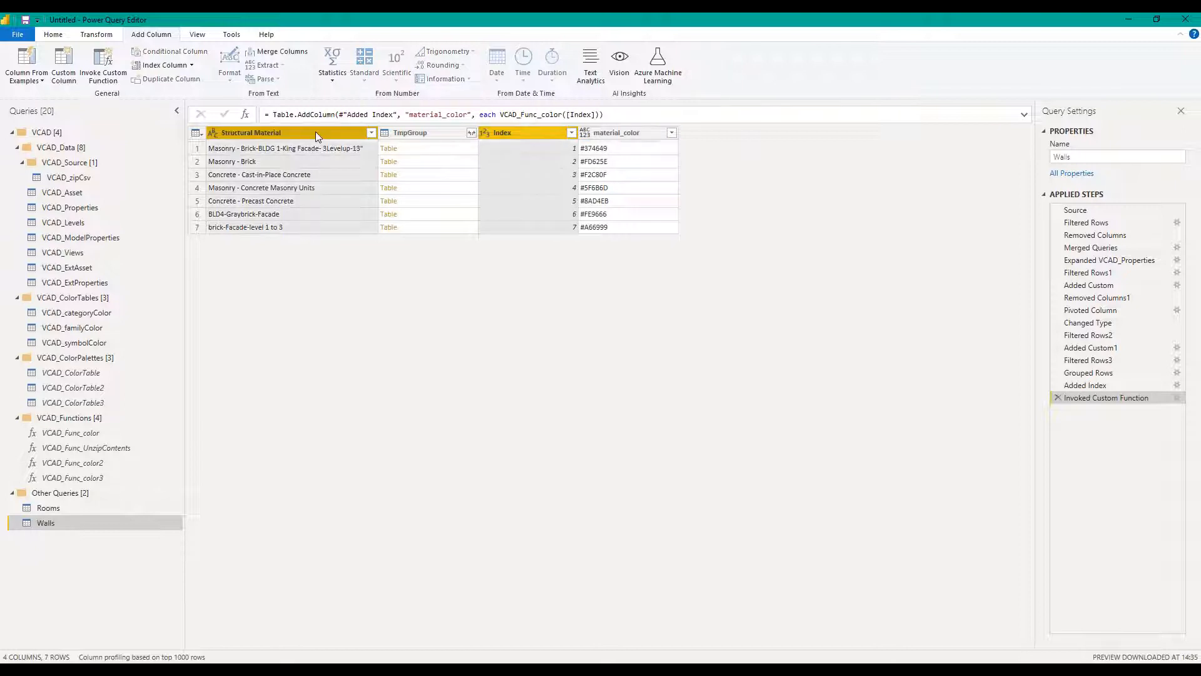
right_click(316, 132)
click(351, 156)
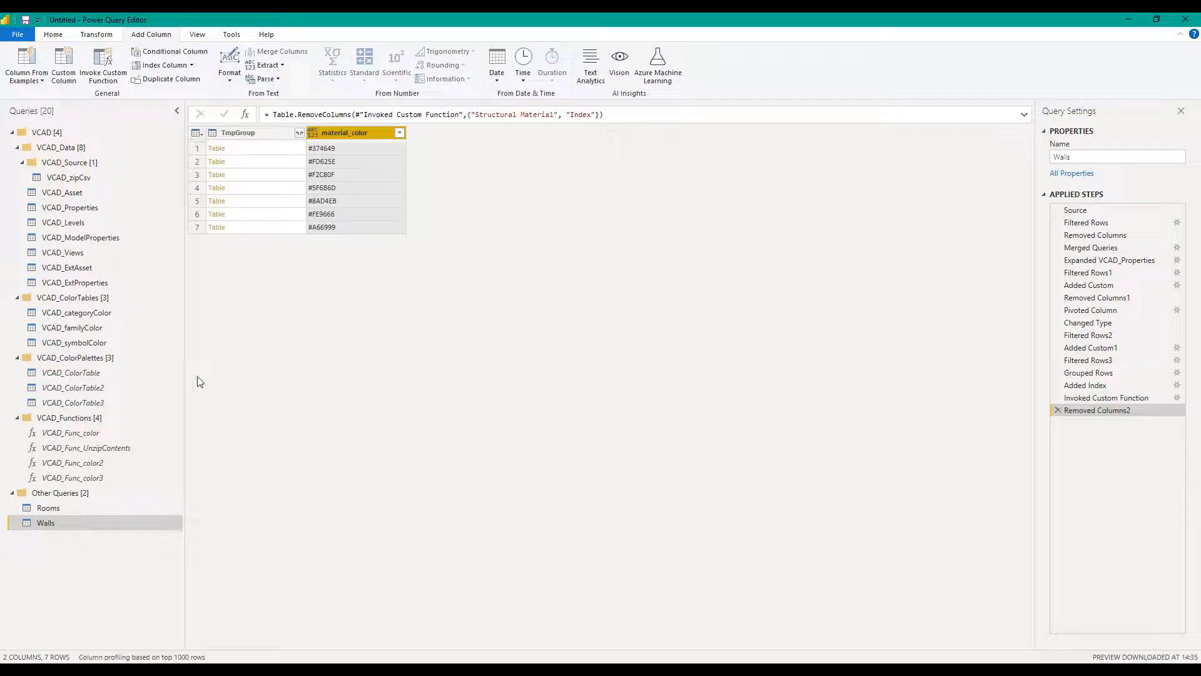
Step: Expand all columns of TmpGroup without using the original column name as prefix
click(299, 133)
click(192, 276)
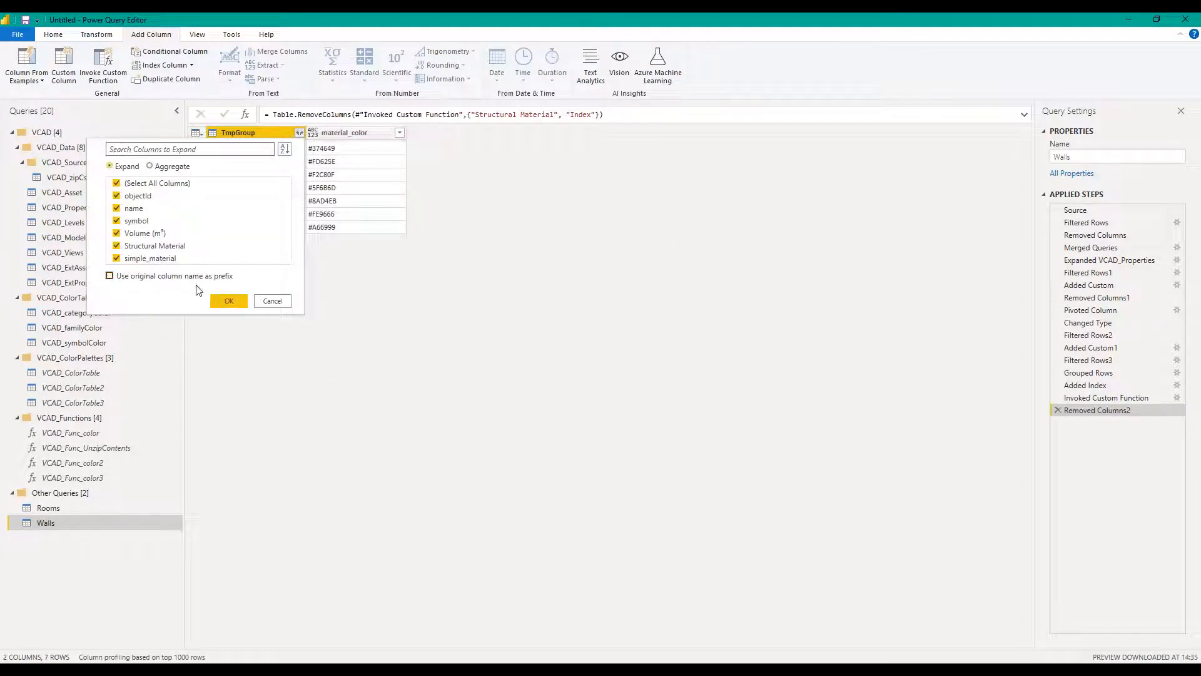
click(223, 301)
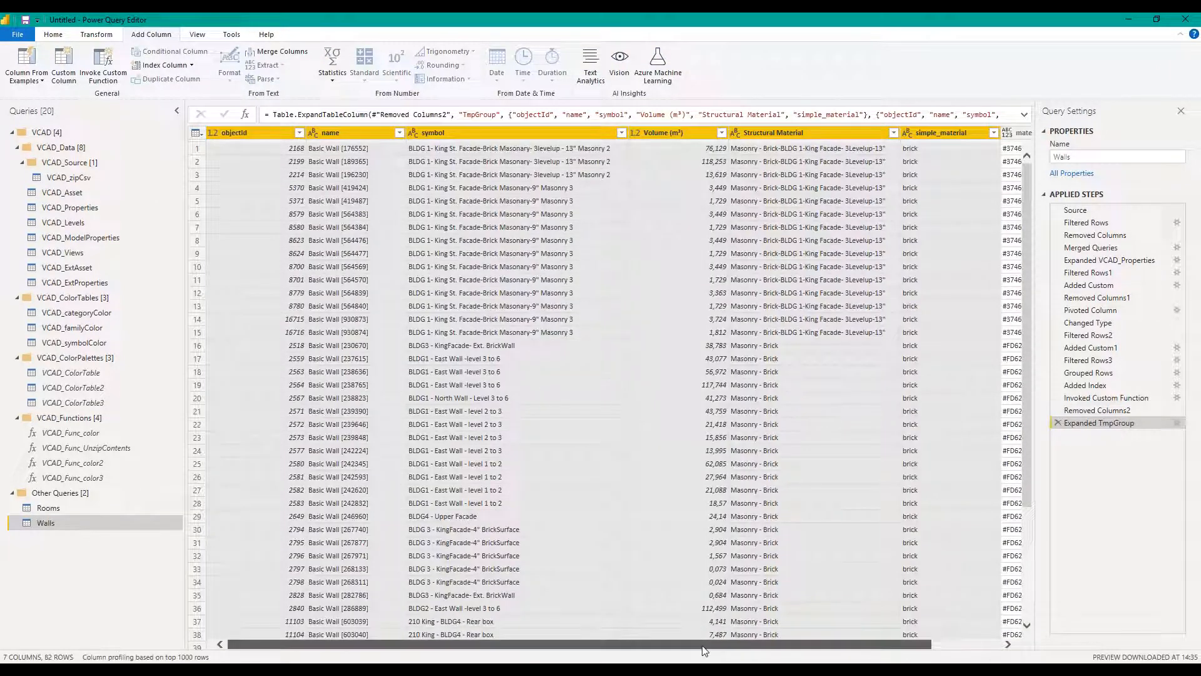
Step: Check the expanded columns, close the query editor and apply the changes to the report
scroll(682, 645, right, 3)
scroll(682, 645, left, 3)
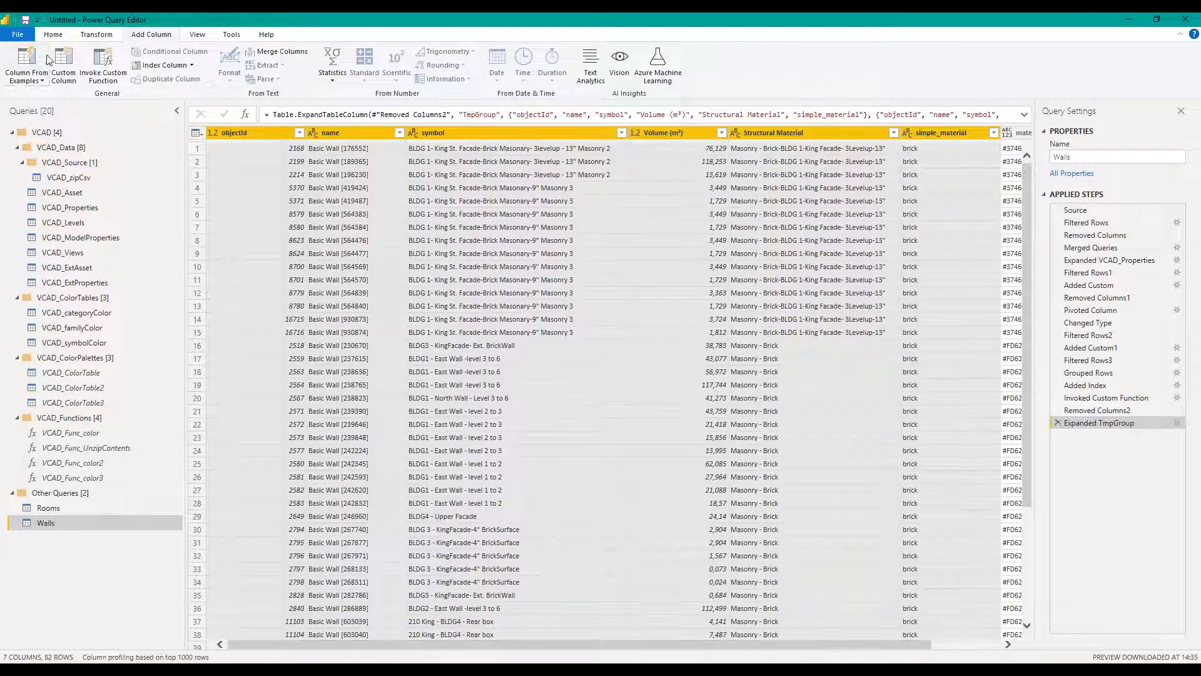
click(53, 35)
click(17, 63)
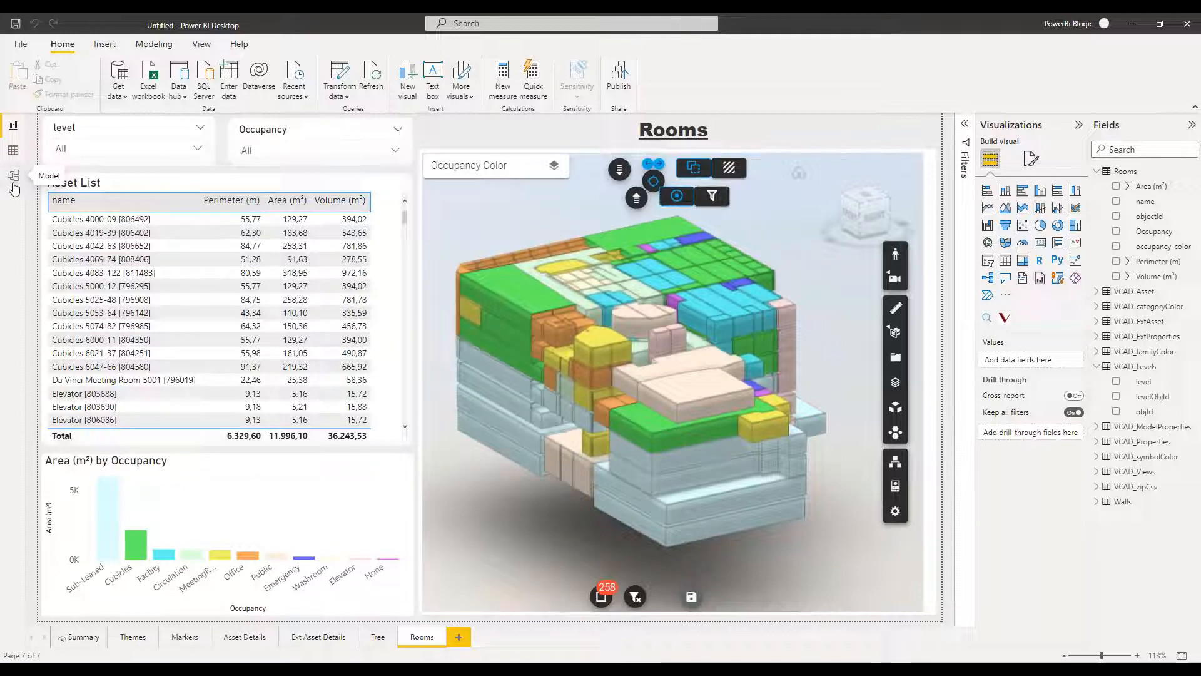
Step: In the model view, move the Walls table directly below the Rooms table
click(14, 181)
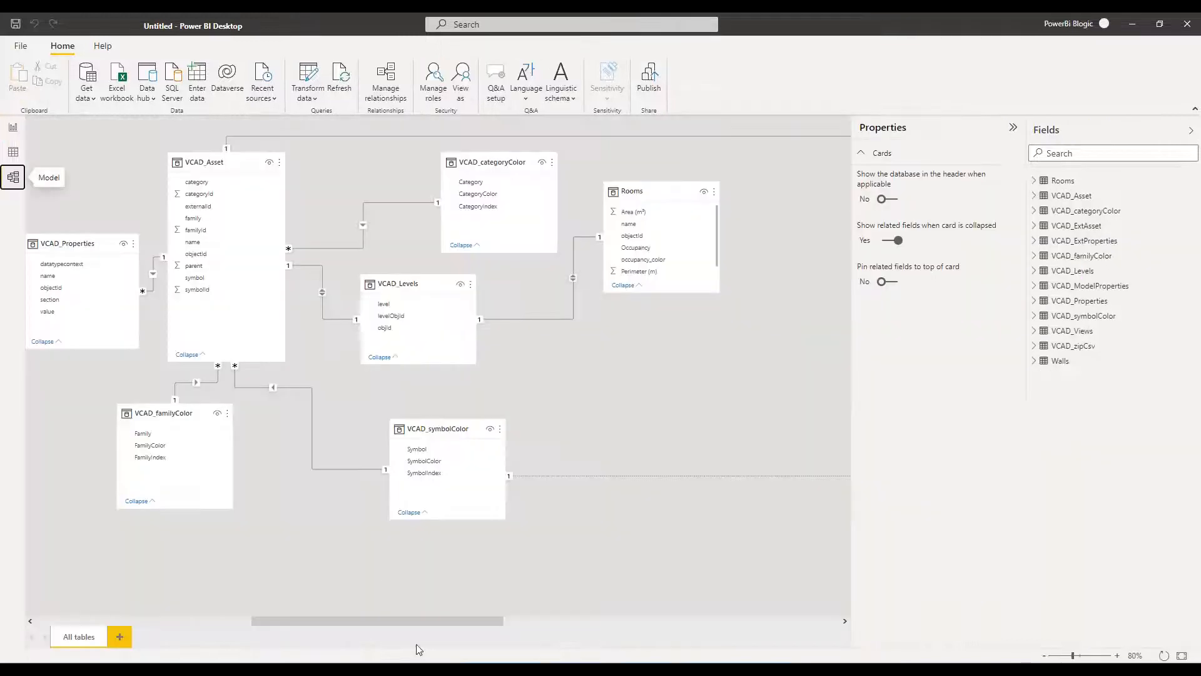
drag(385, 621, 682, 627)
drag(730, 173, 157, 276)
drag(662, 624, 476, 621)
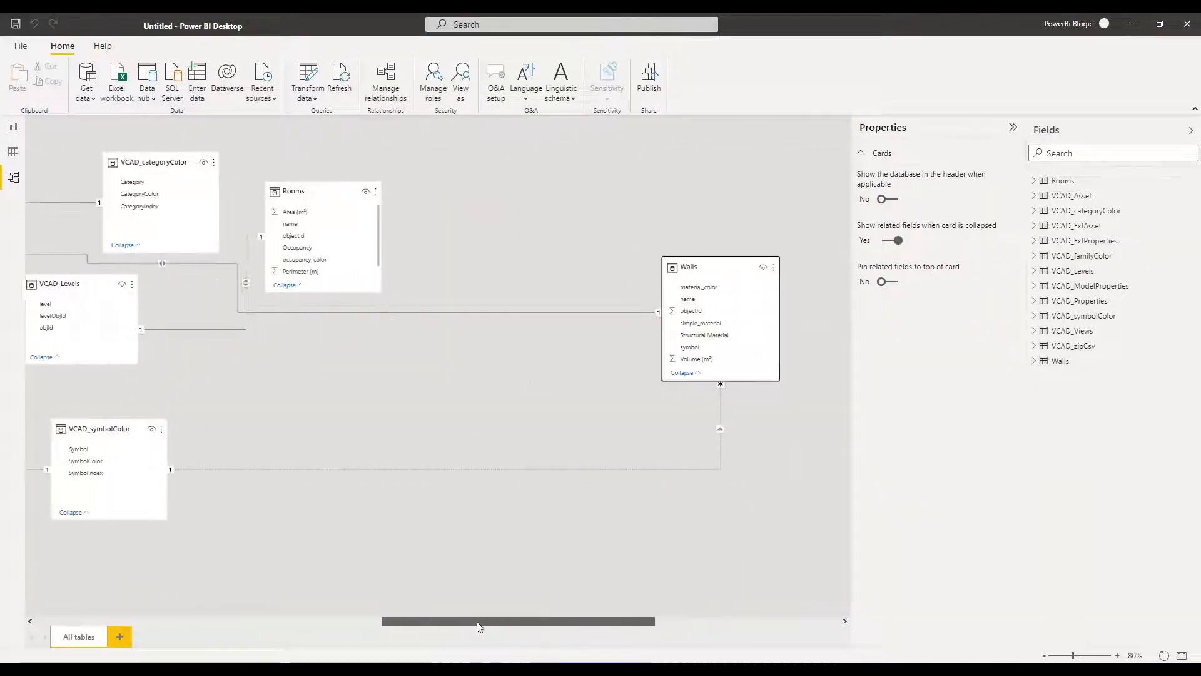
drag(720, 268, 343, 335)
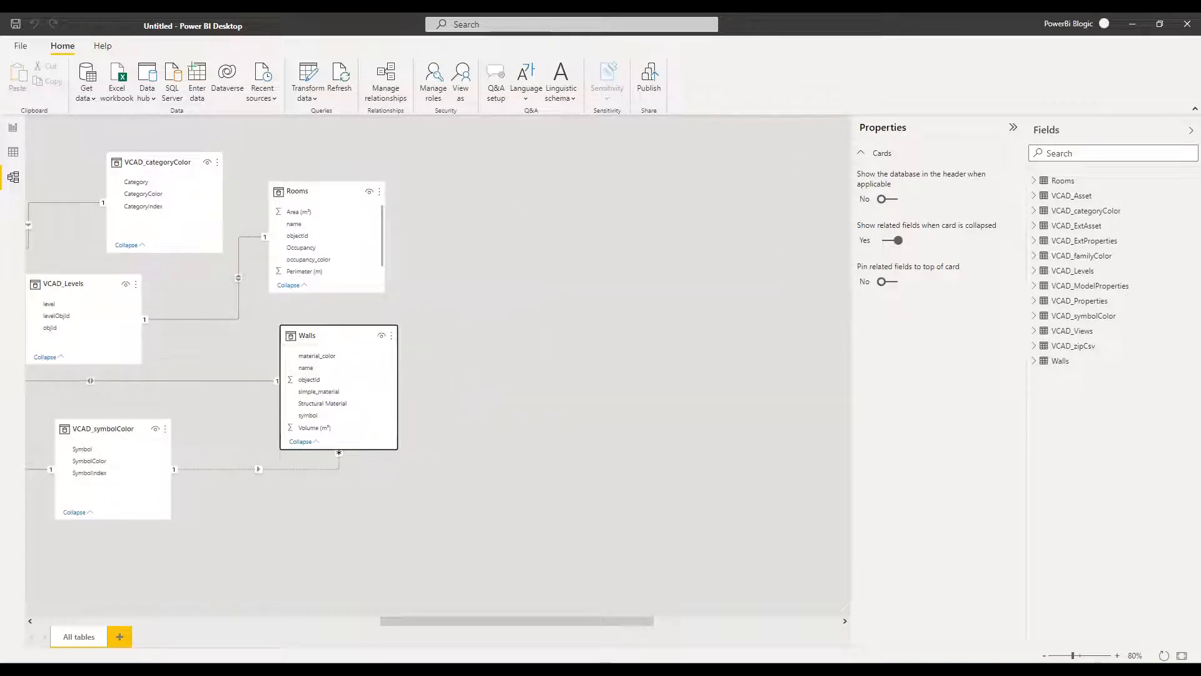
Step: Delete the relationships linking the Walls table to VCAD_Asset and VCAD_symbolColor
drag(493, 621, 387, 610)
click(456, 383)
key(Delete)
click(670, 369)
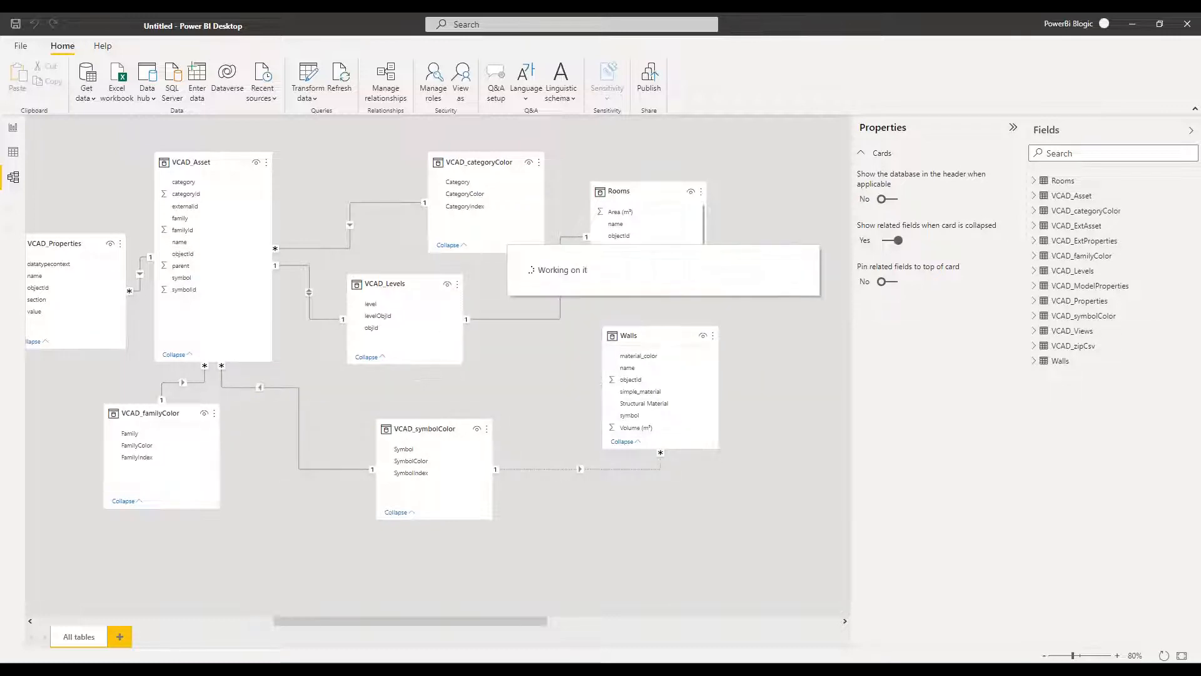
right_click(563, 469)
click(581, 479)
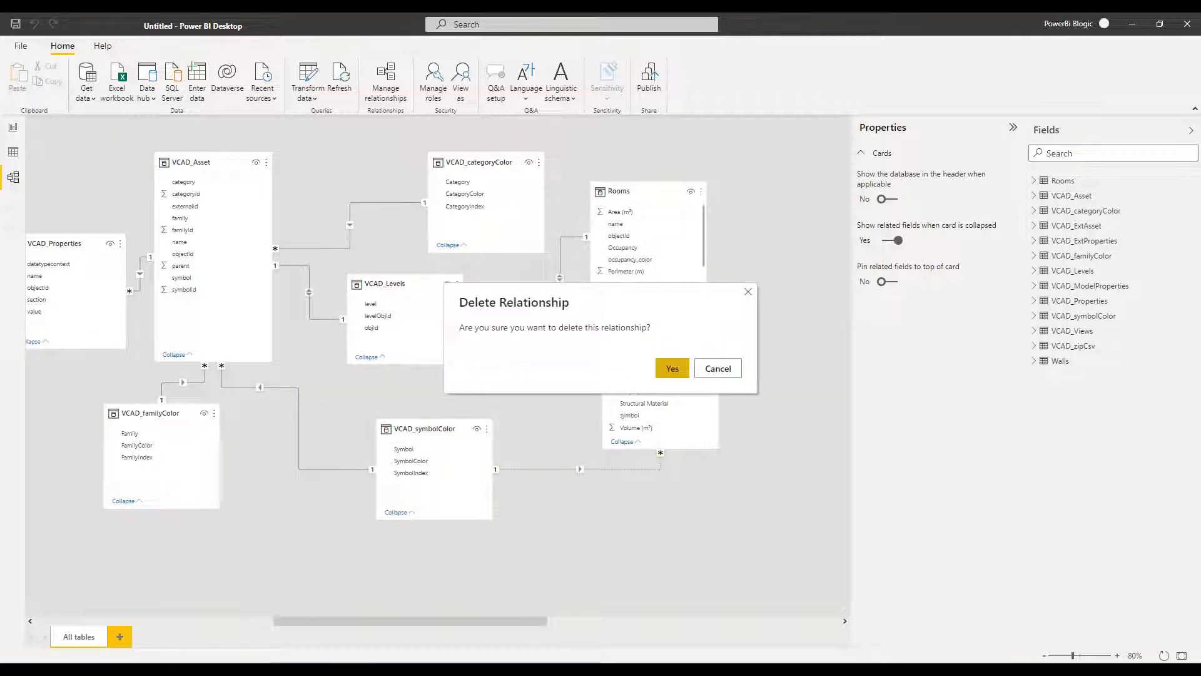
click(673, 370)
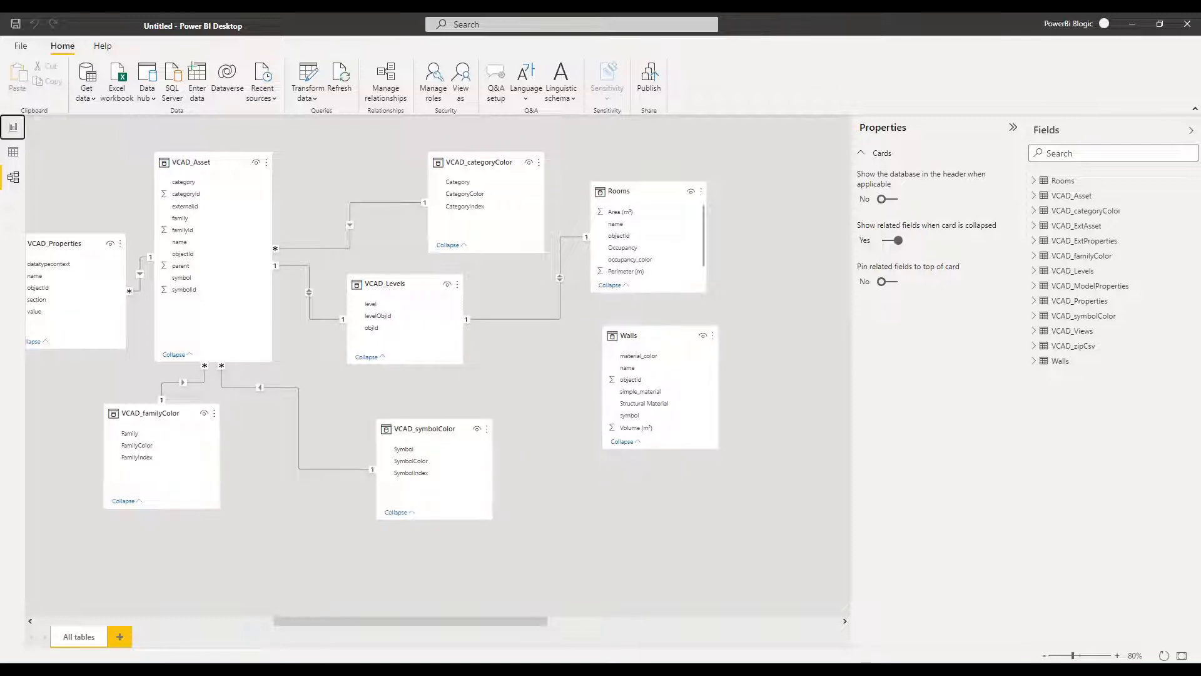
Step: Return to the report view and duplicate the Asset Details page
click(12, 127)
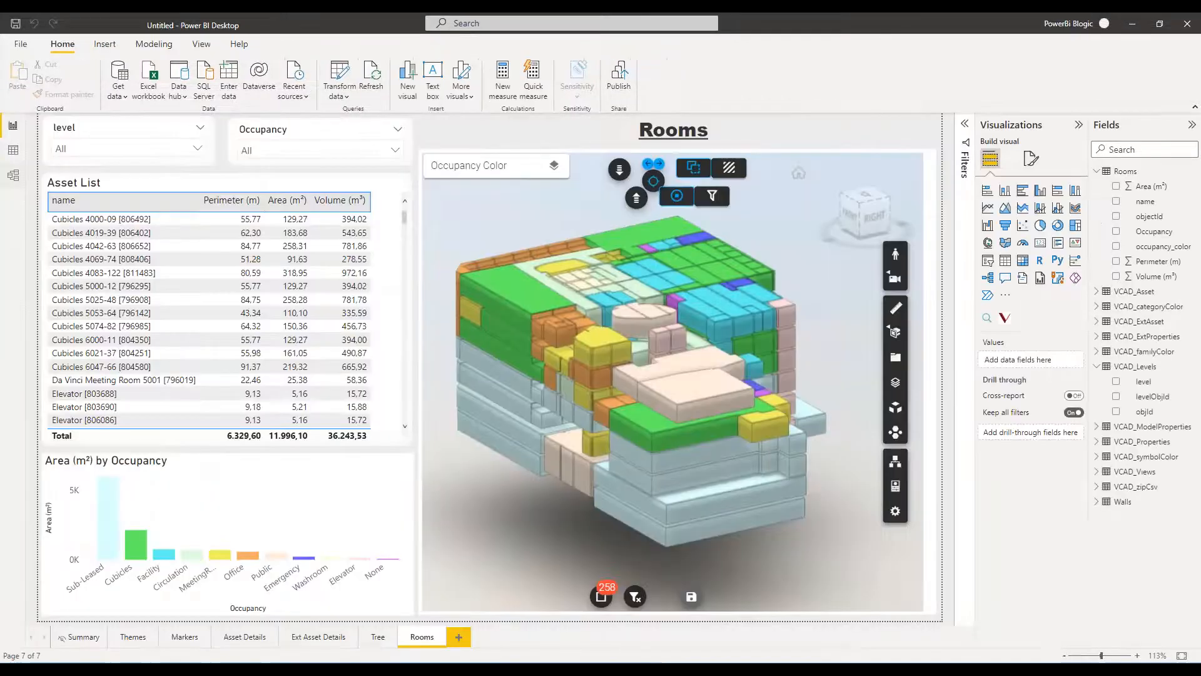
click(241, 636)
right_click(242, 638)
click(269, 572)
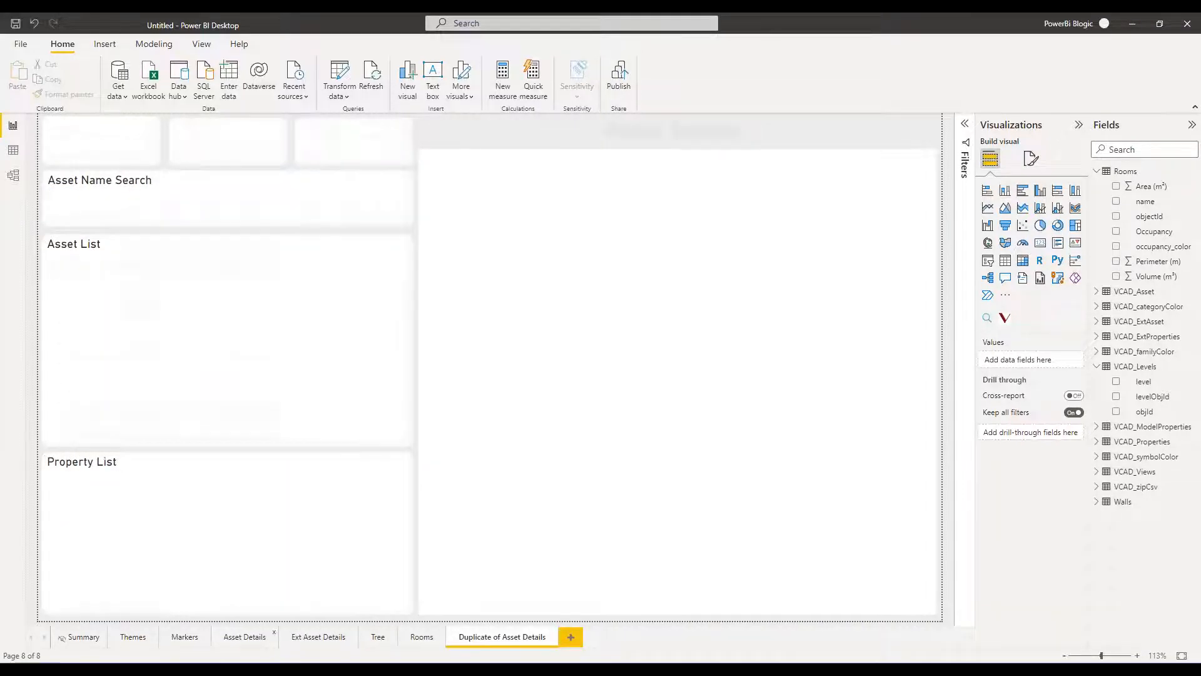
Step: Rename the duplicated page as Walls and change its heading text to Walls
click(226, 189)
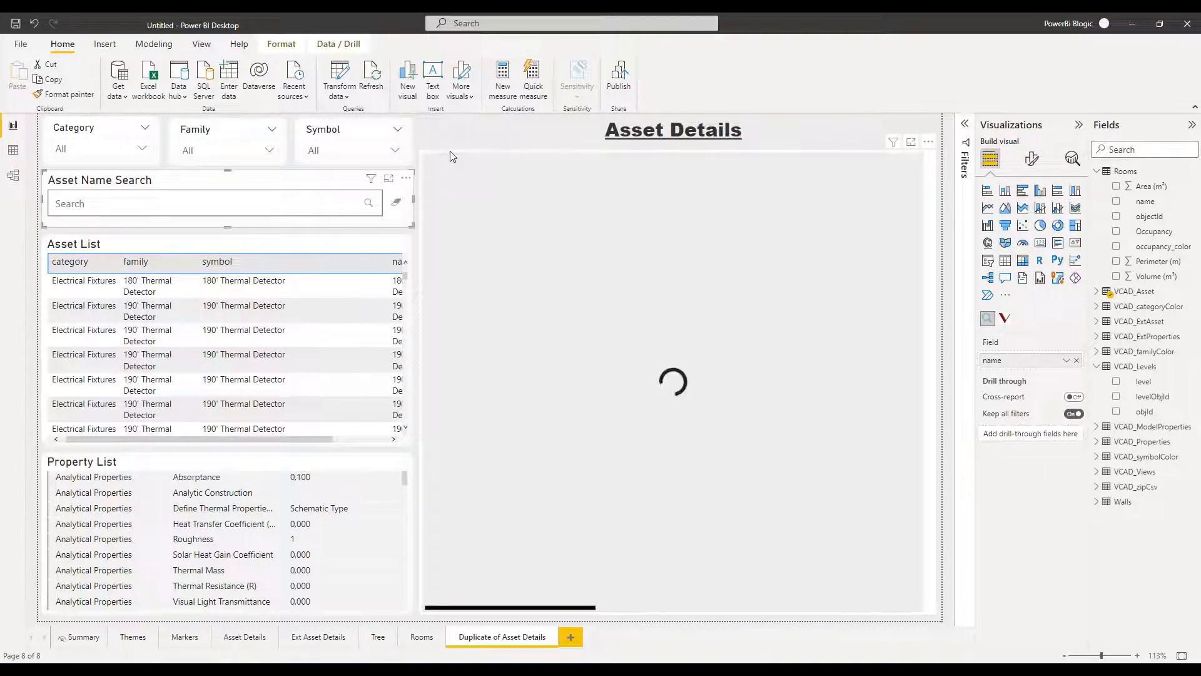
double_click(514, 639)
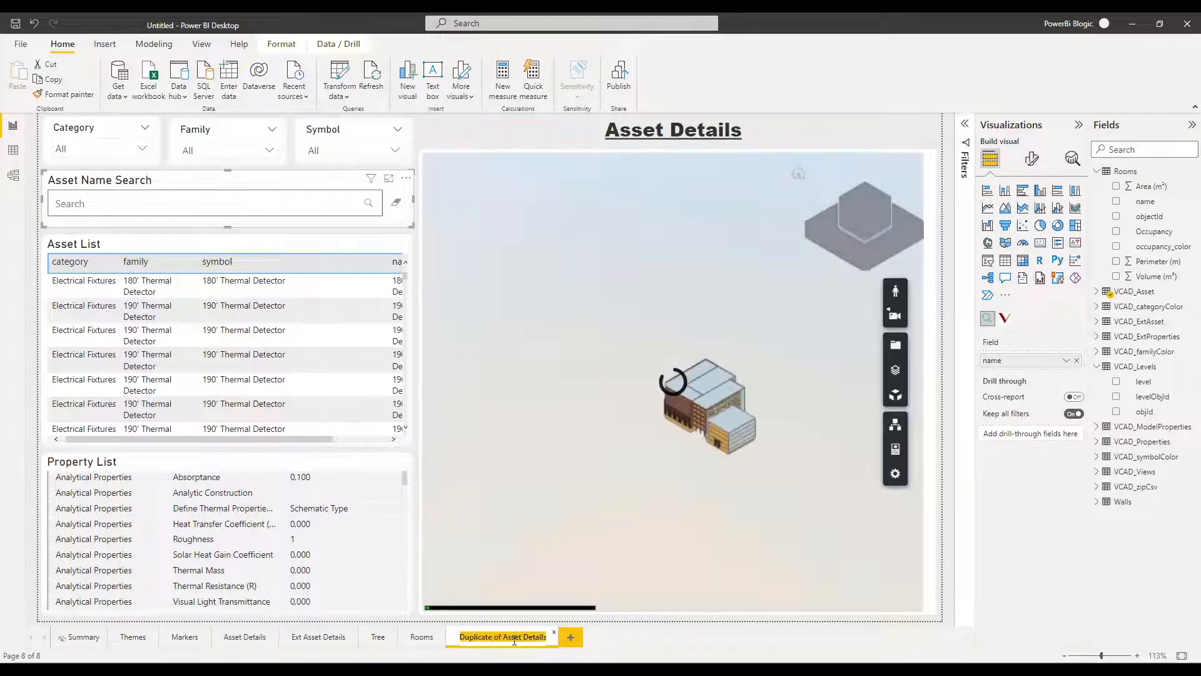
text(Walls)
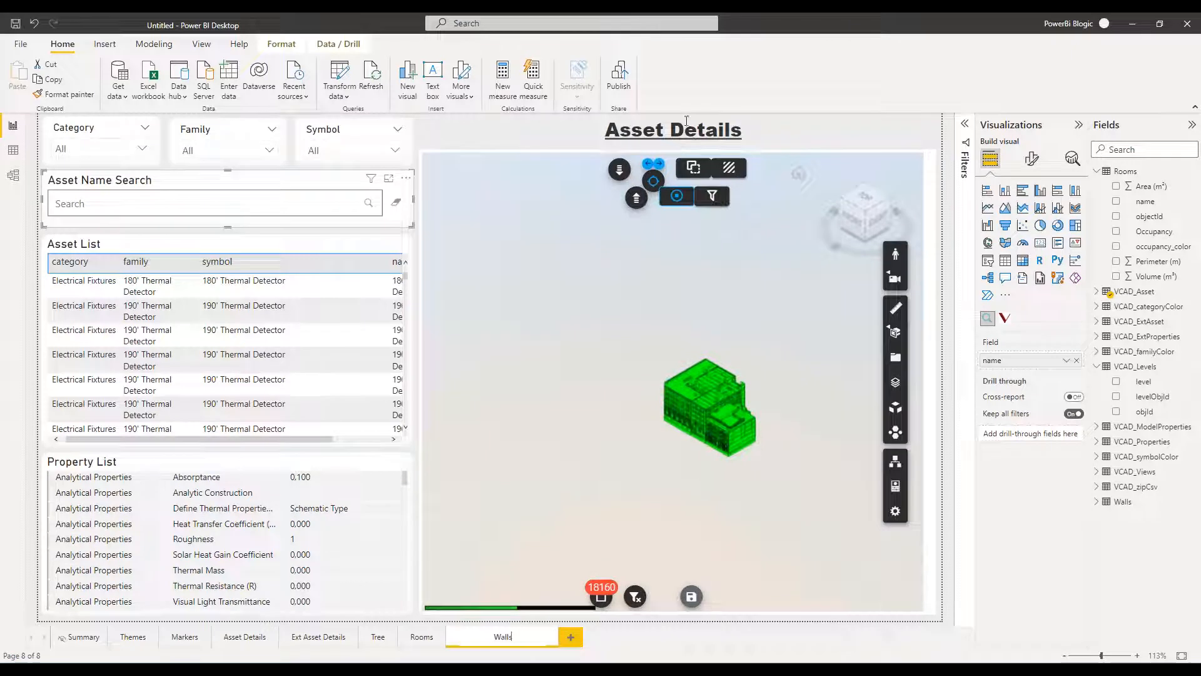
triple_click(650, 132)
text(Walls)
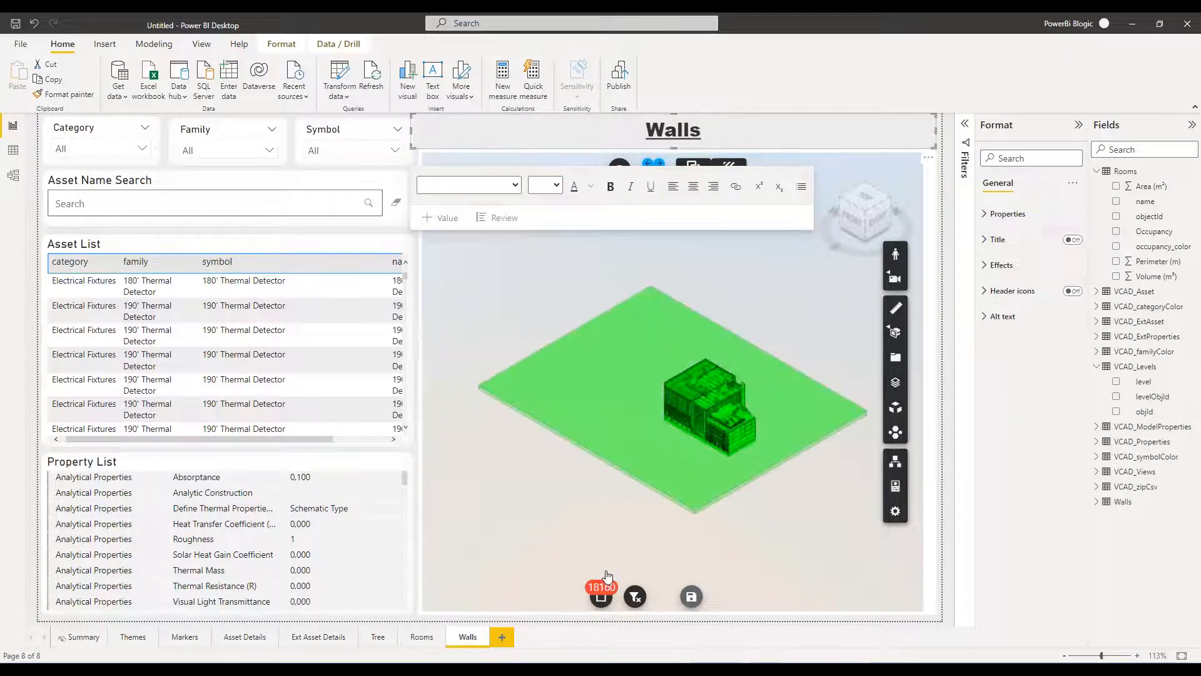
Step: Replace the 3D viewer's Object Id field with objectId from the Walls table
click(782, 463)
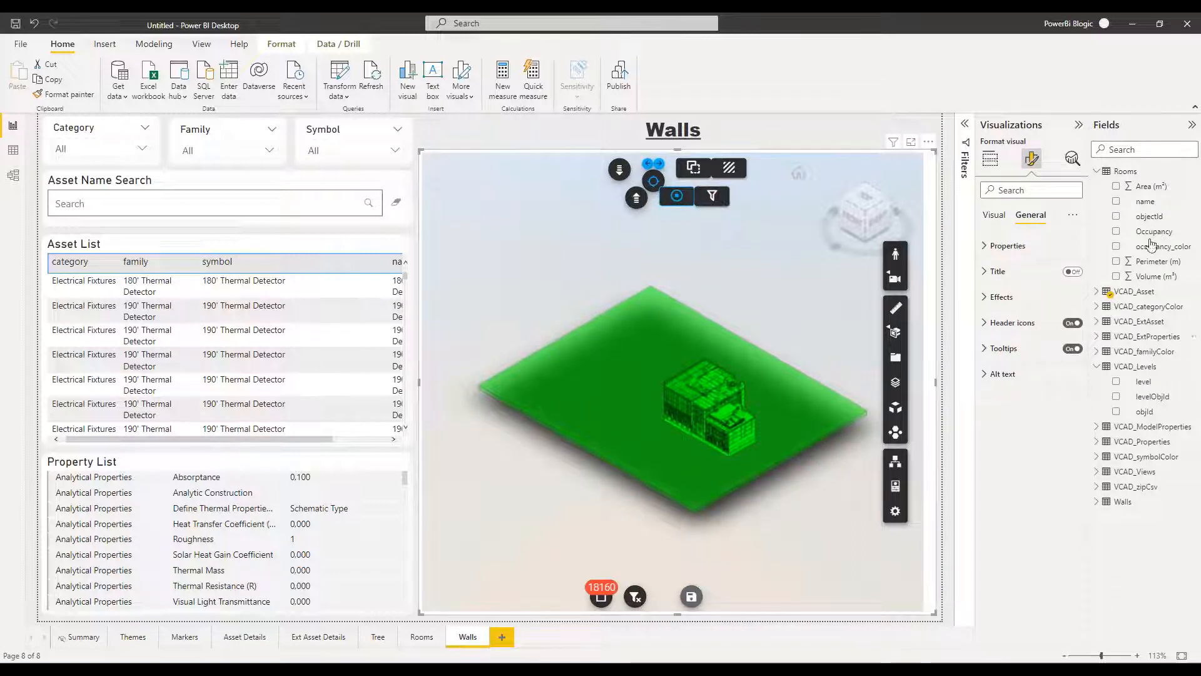
click(1100, 173)
click(990, 158)
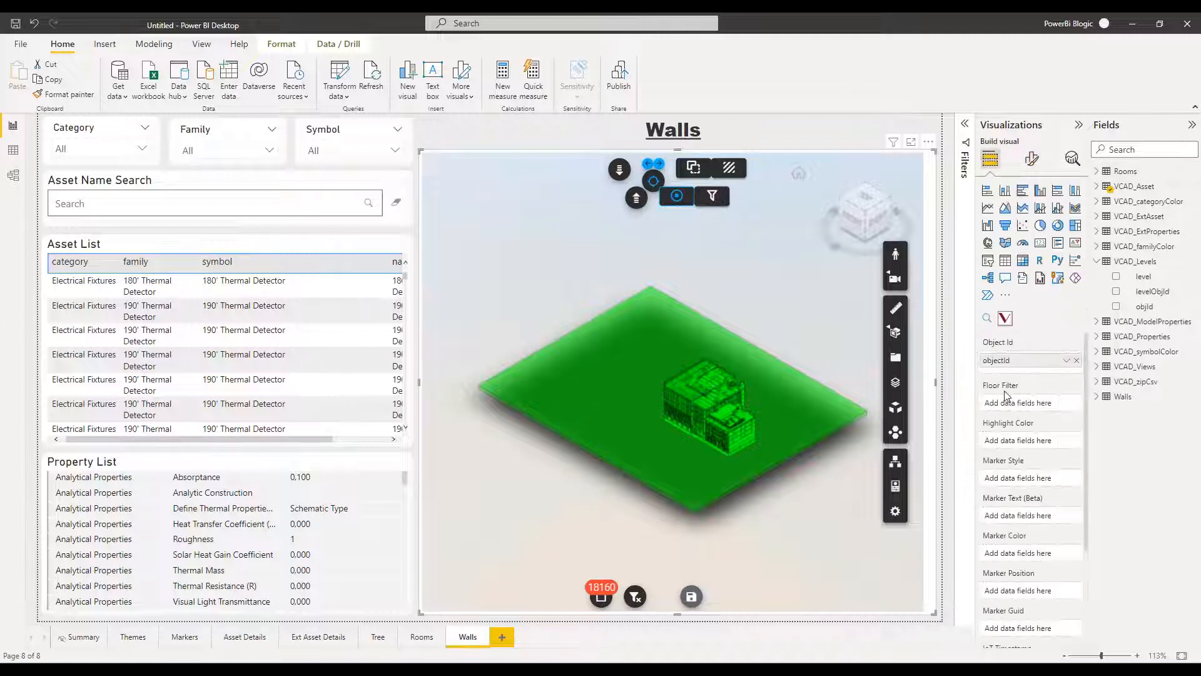
click(1076, 361)
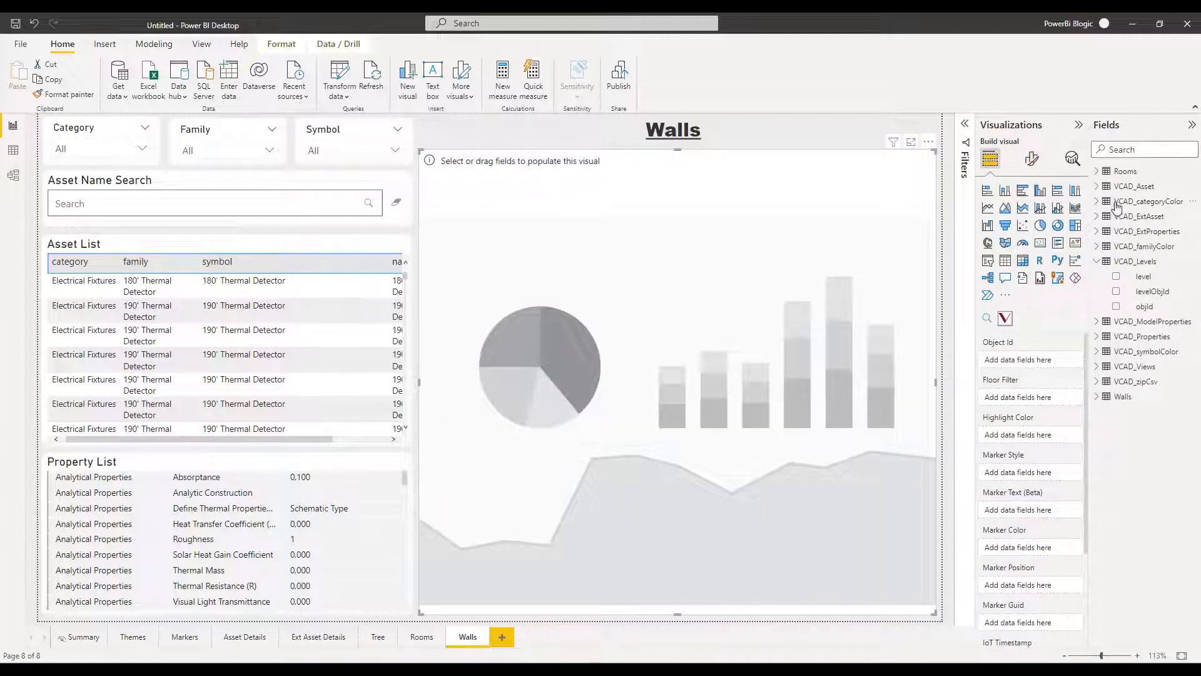
click(1097, 261)
click(1097, 353)
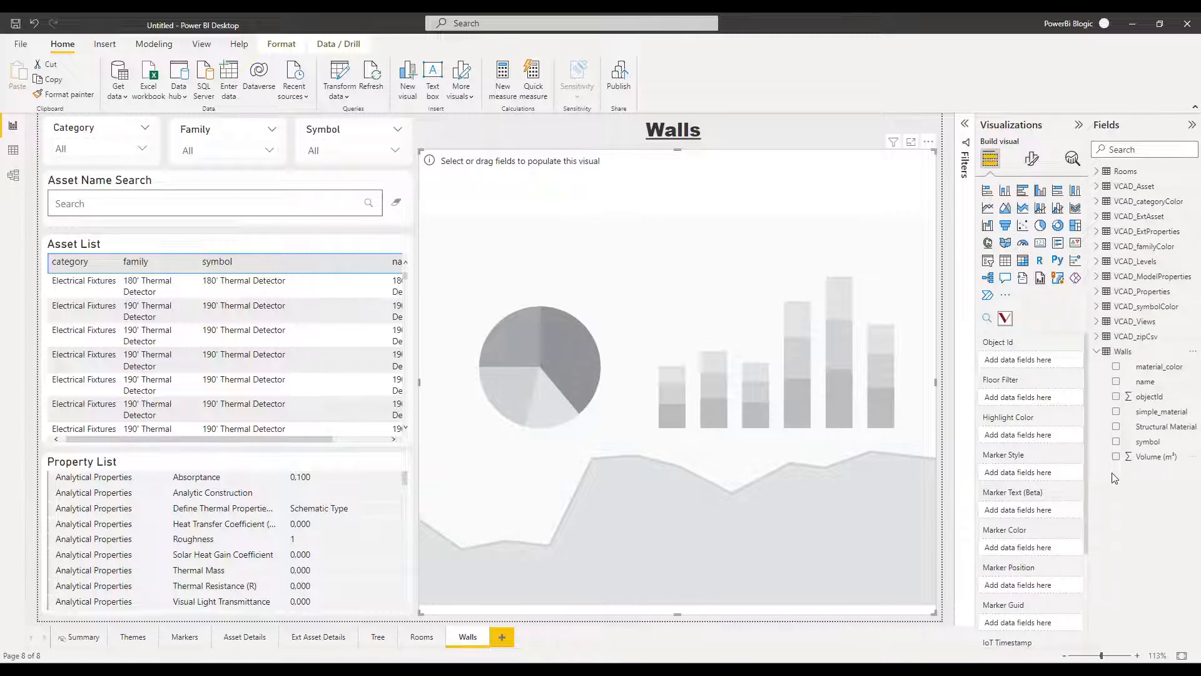
click(1116, 397)
drag(1026, 435, 1007, 360)
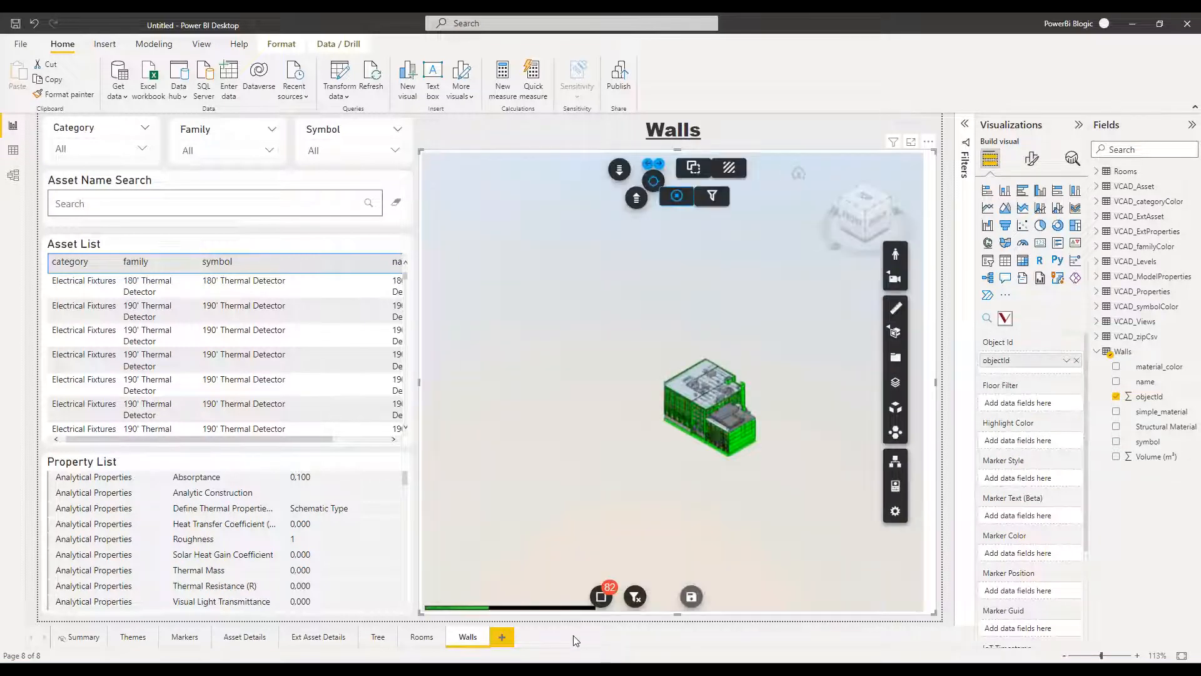
Step: Isolate the walls in the 3D viewer so the rest of the building is hidden
scroll(678, 459, up, 5)
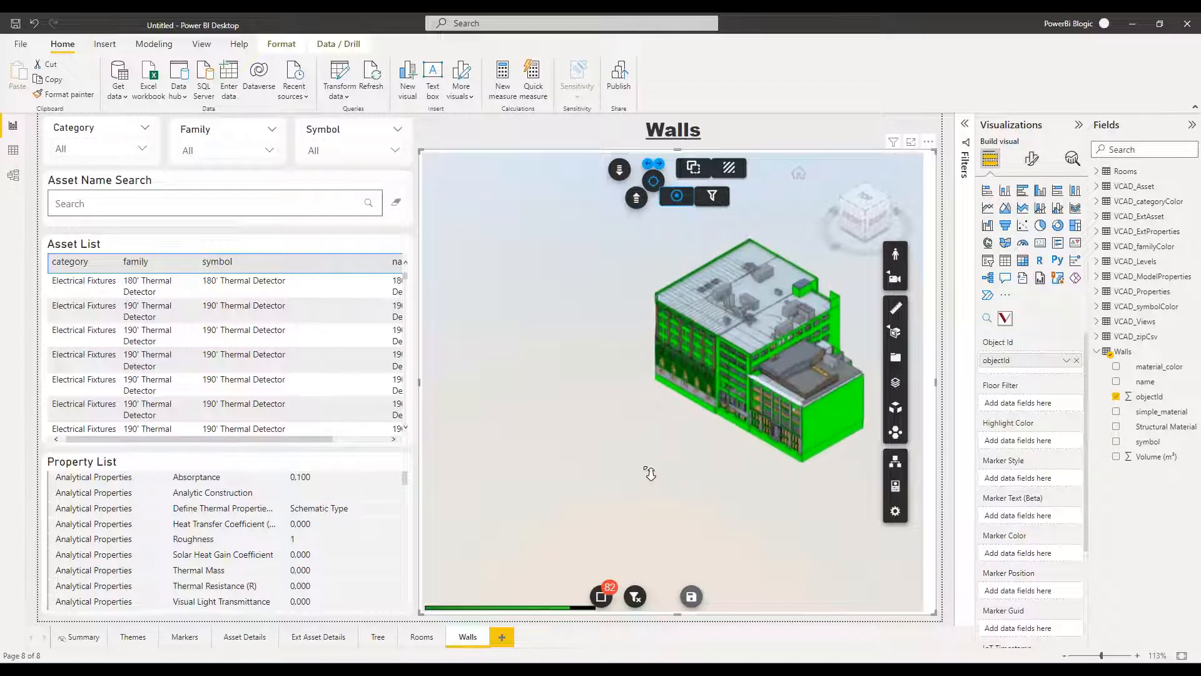
drag(646, 467, 596, 506)
click(736, 172)
drag(502, 509, 513, 543)
click(698, 173)
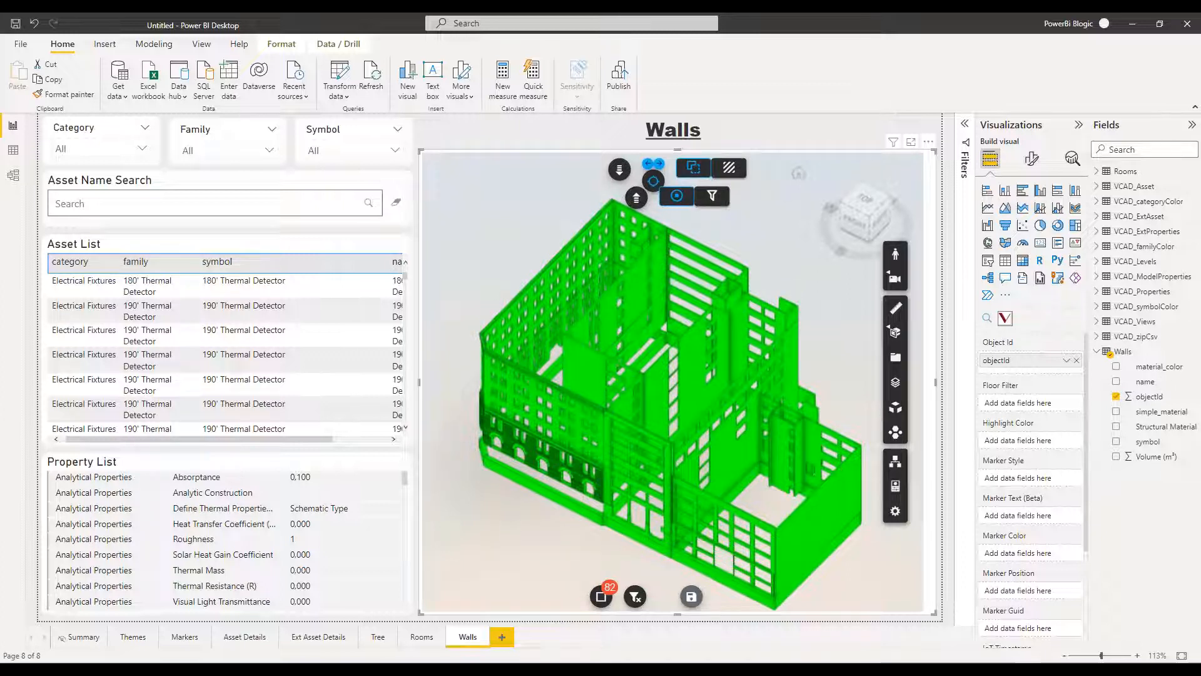
Step: Delete the Asset Name Search visual and the Family and Symbol slicers from the Walls page
click(207, 191)
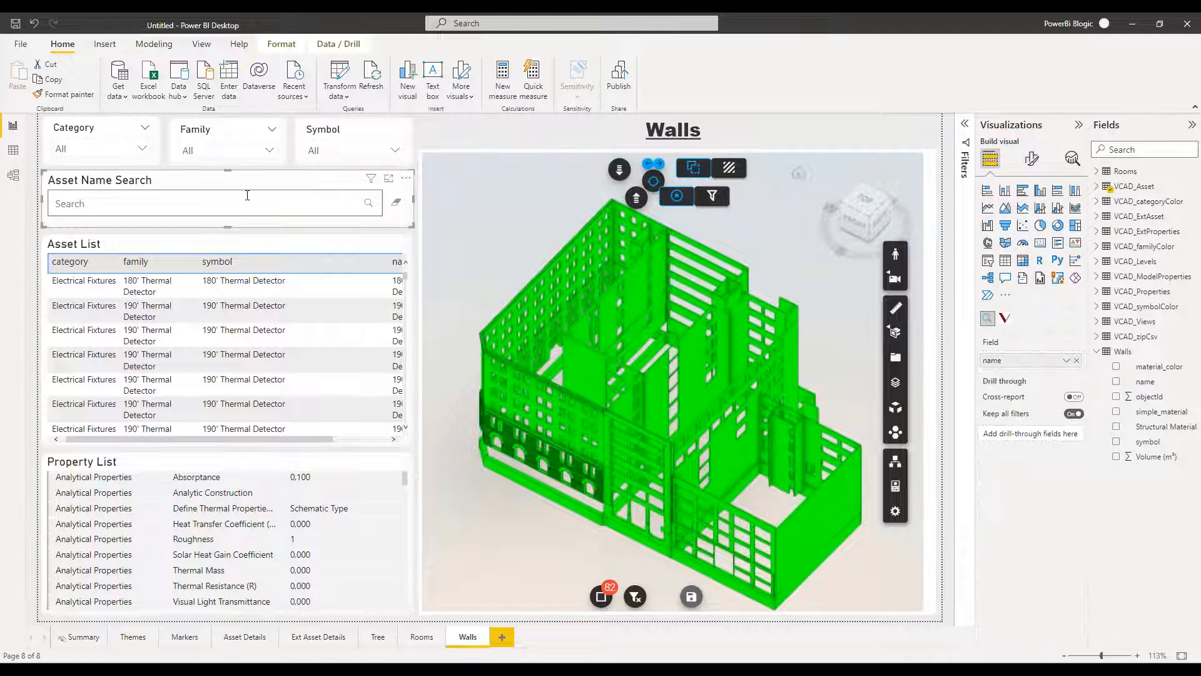
key(Delete)
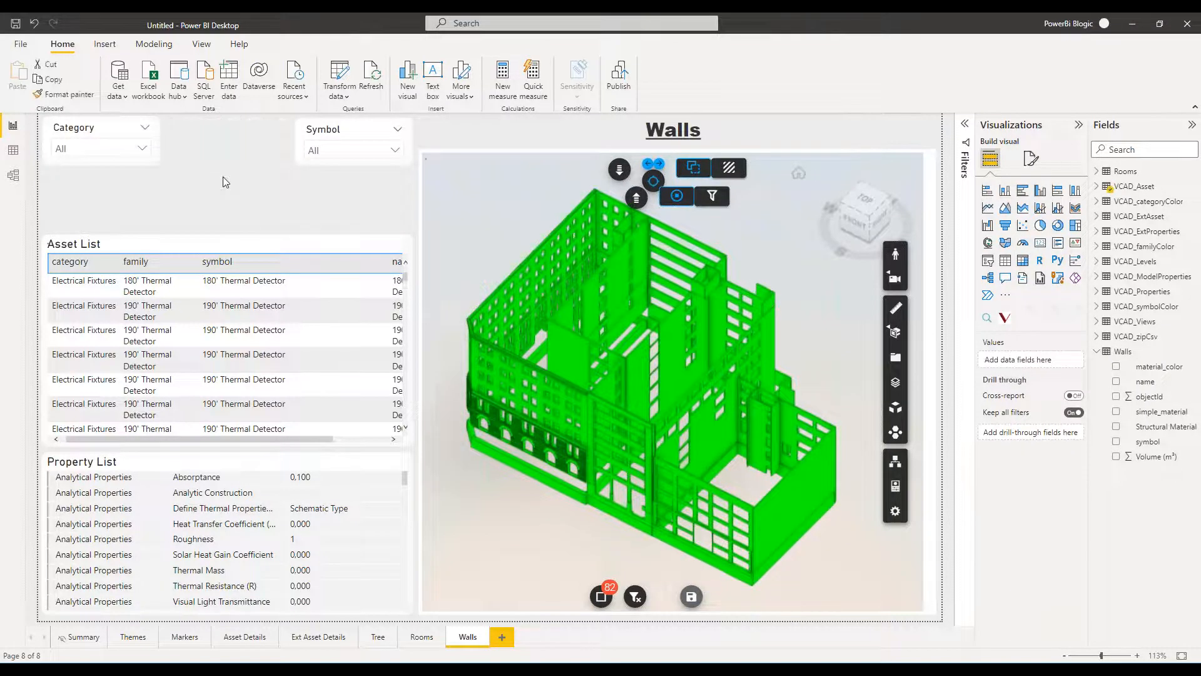
click(353, 130)
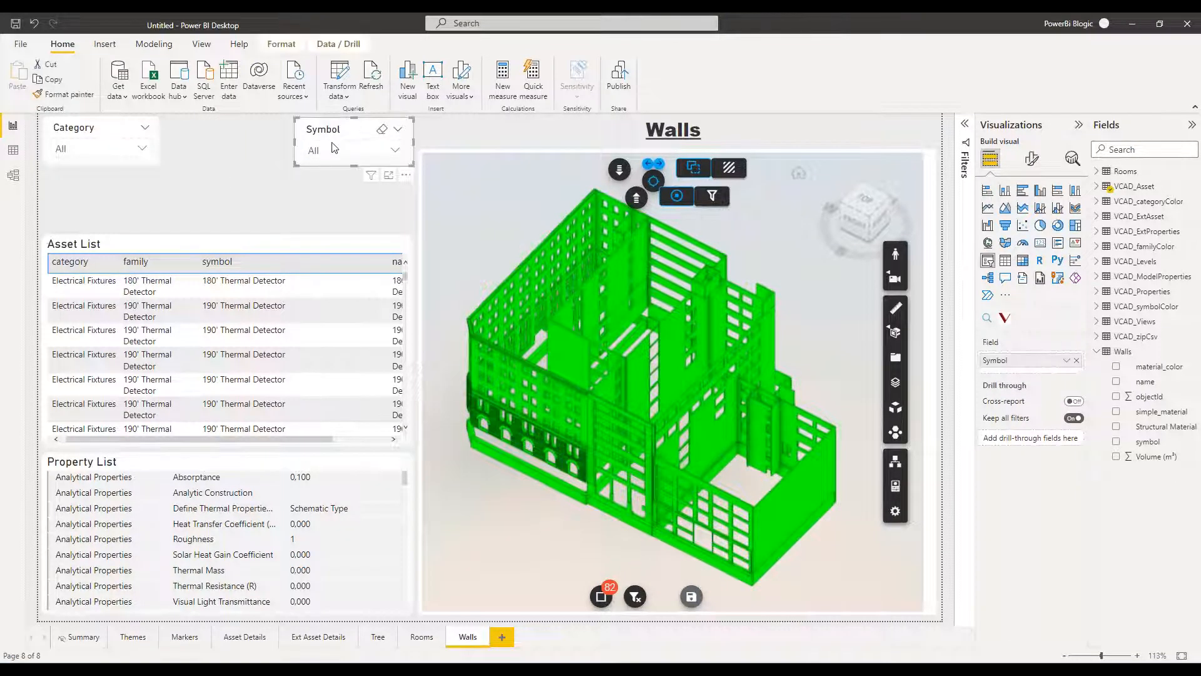
key(Delete)
Step: Enlarge the Category slicer to fill the space above Asset List and convert it to a card showing Volume (m³) from Walls
click(73, 127)
drag(160, 165, 222, 230)
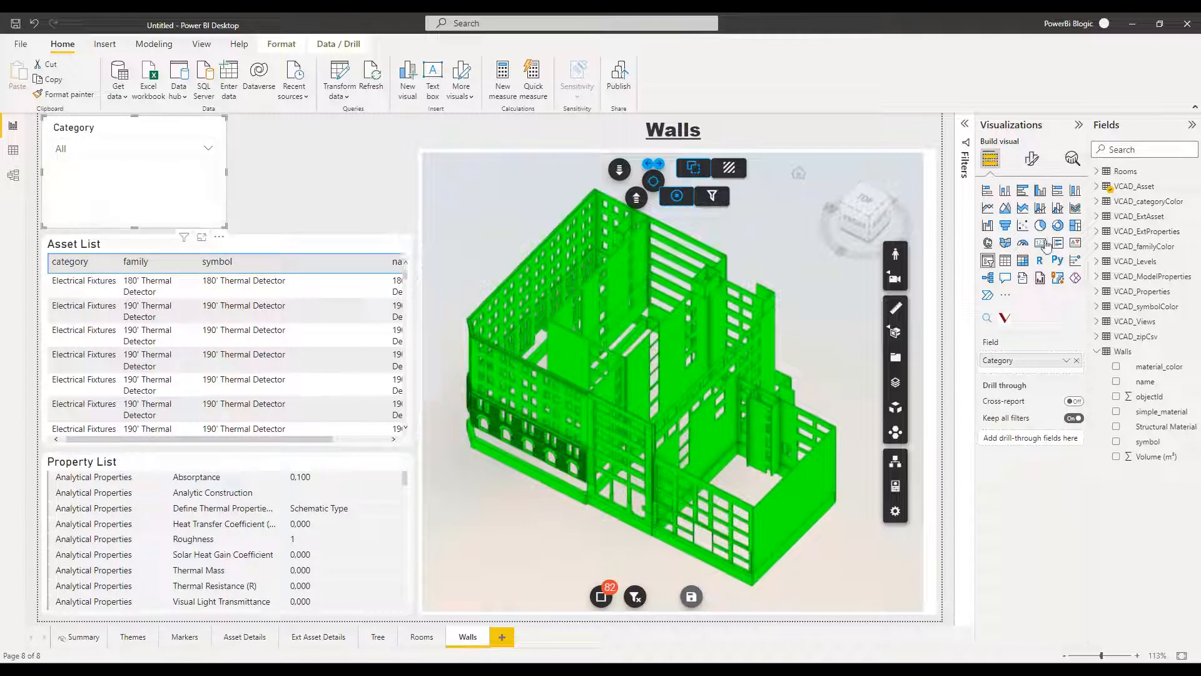
click(1039, 243)
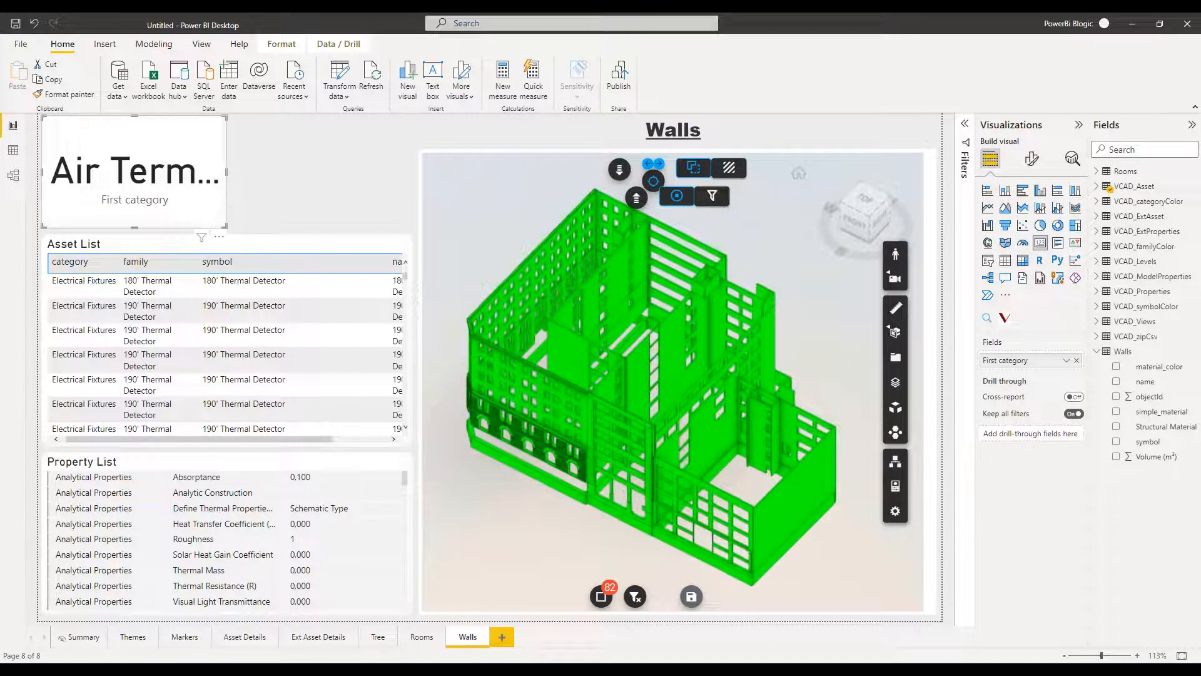
click(1077, 360)
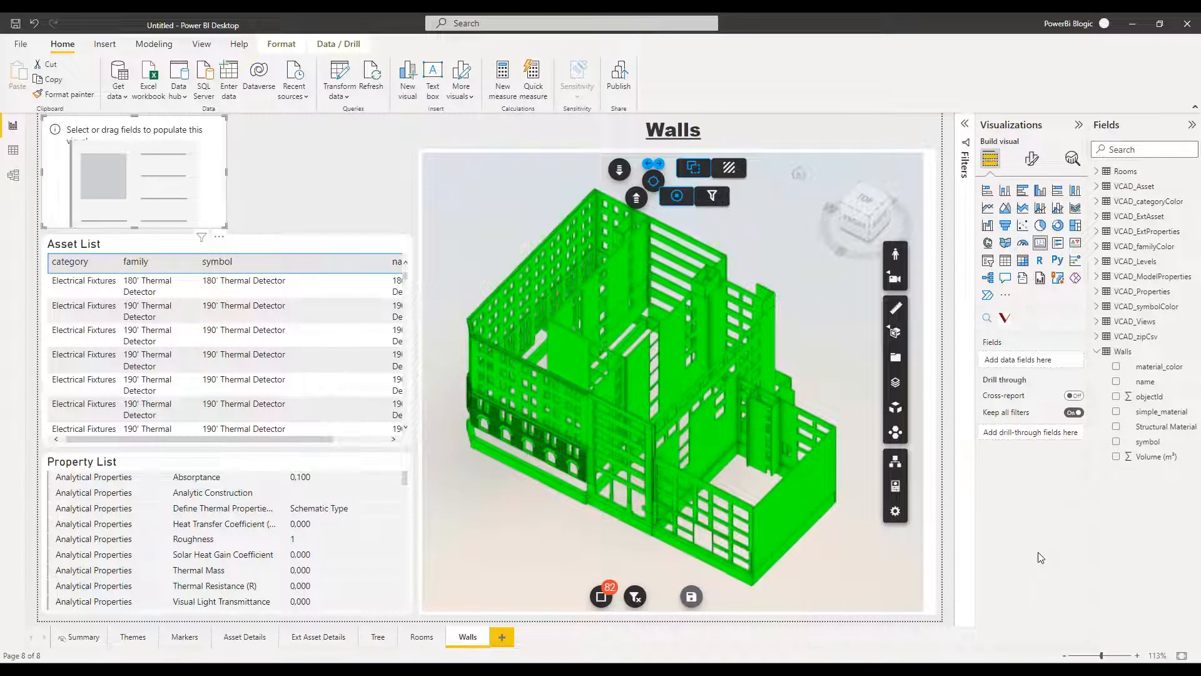
drag(1154, 457, 1026, 361)
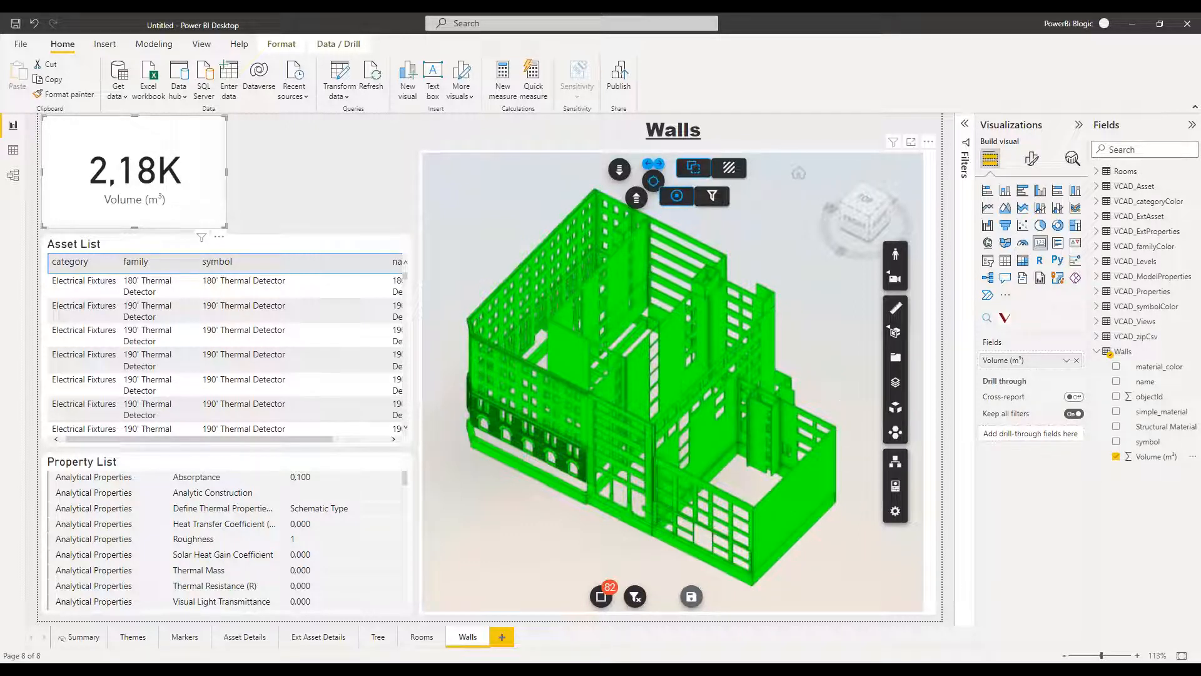
Step: Add simple_material as a visual-level filter on the volume card and limit it to concrete
click(966, 150)
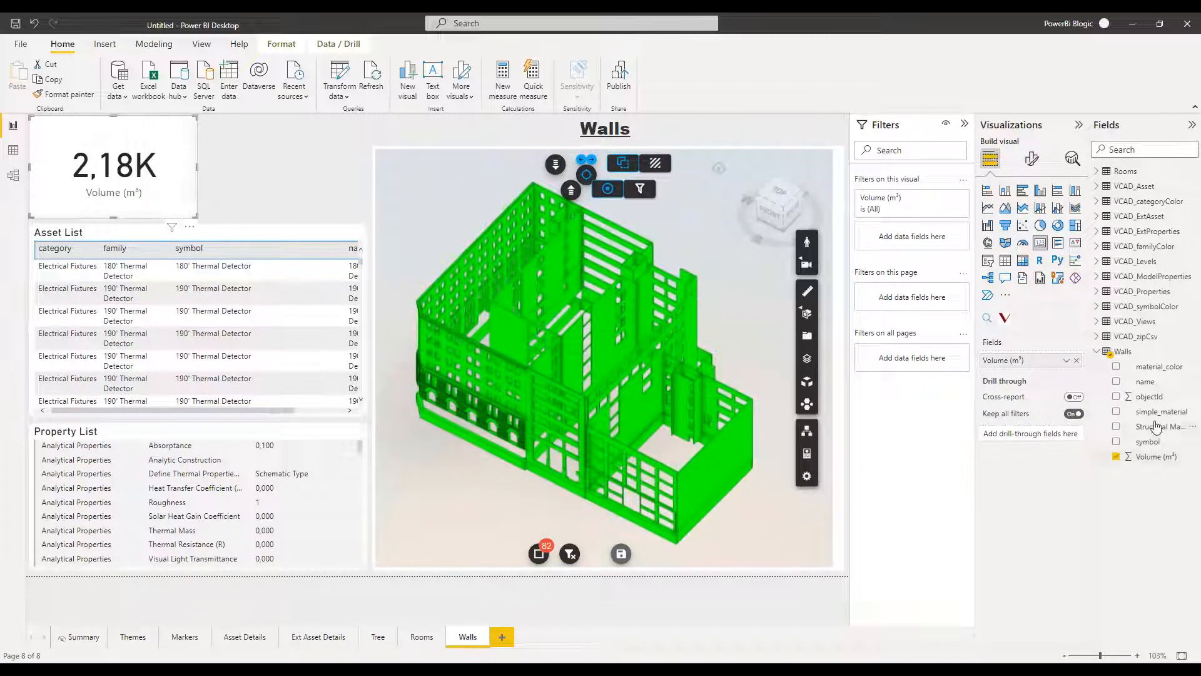
drag(1158, 411, 919, 241)
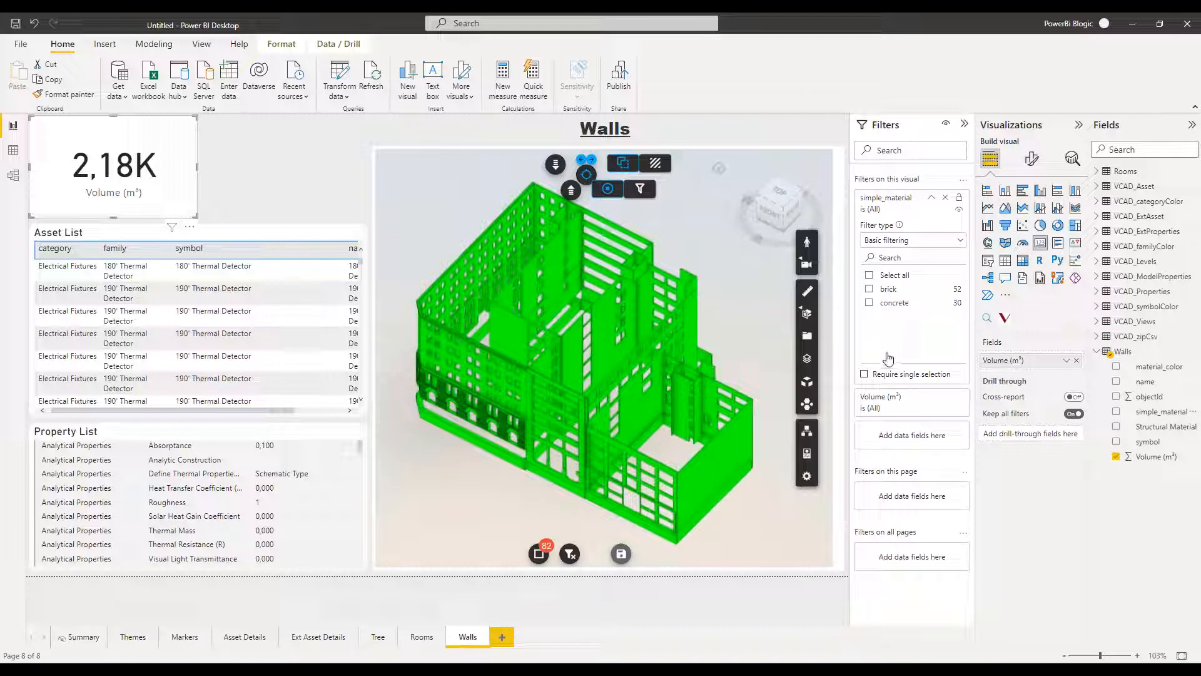
click(869, 305)
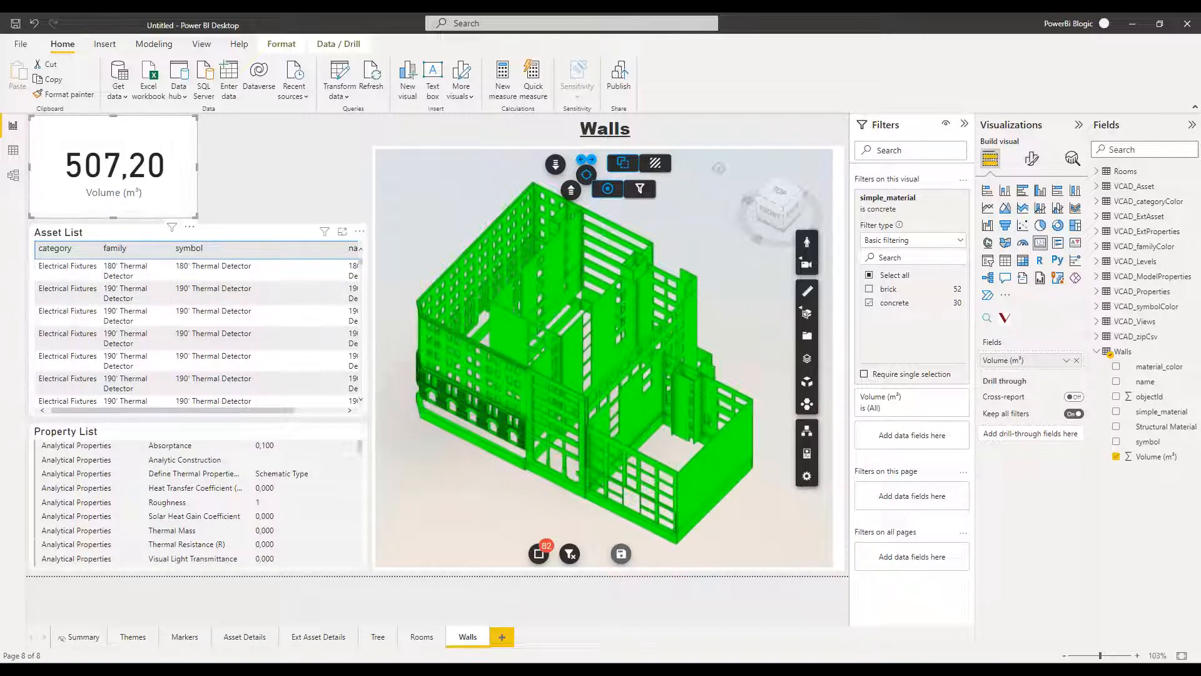
Step: Rename the card's volume field for this visual as Concrete (m³)
click(1067, 361)
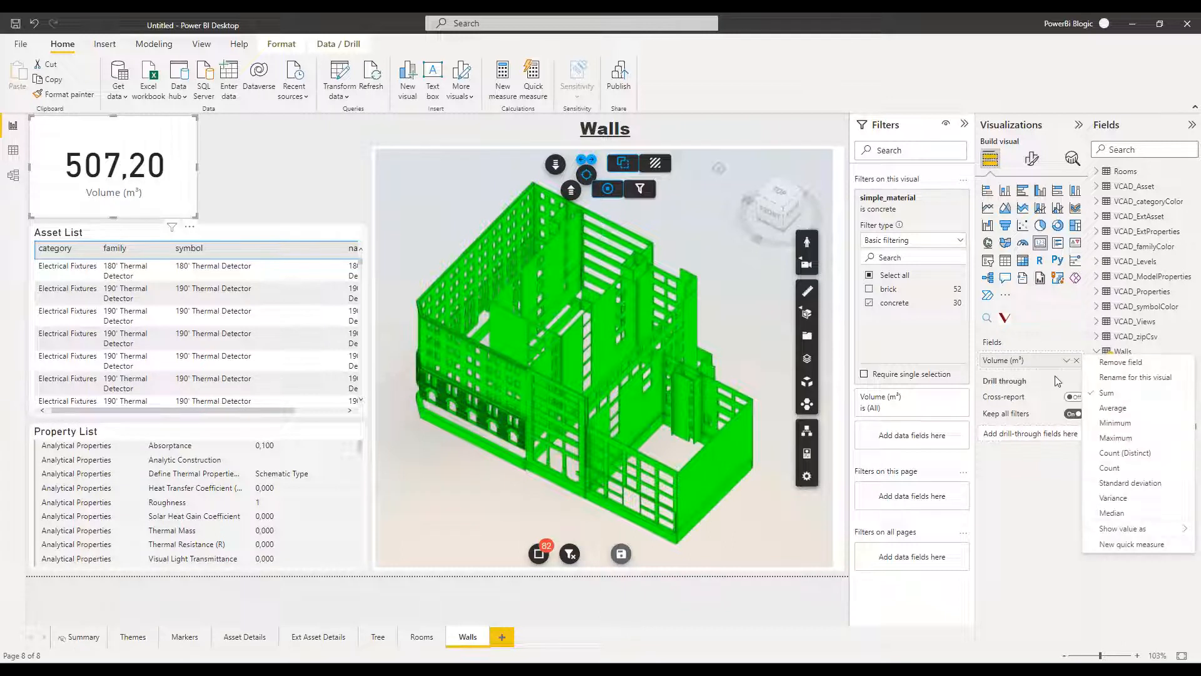
click(1128, 381)
key(Left)
key(ctrl+shift+Right)
key(shift+Left)
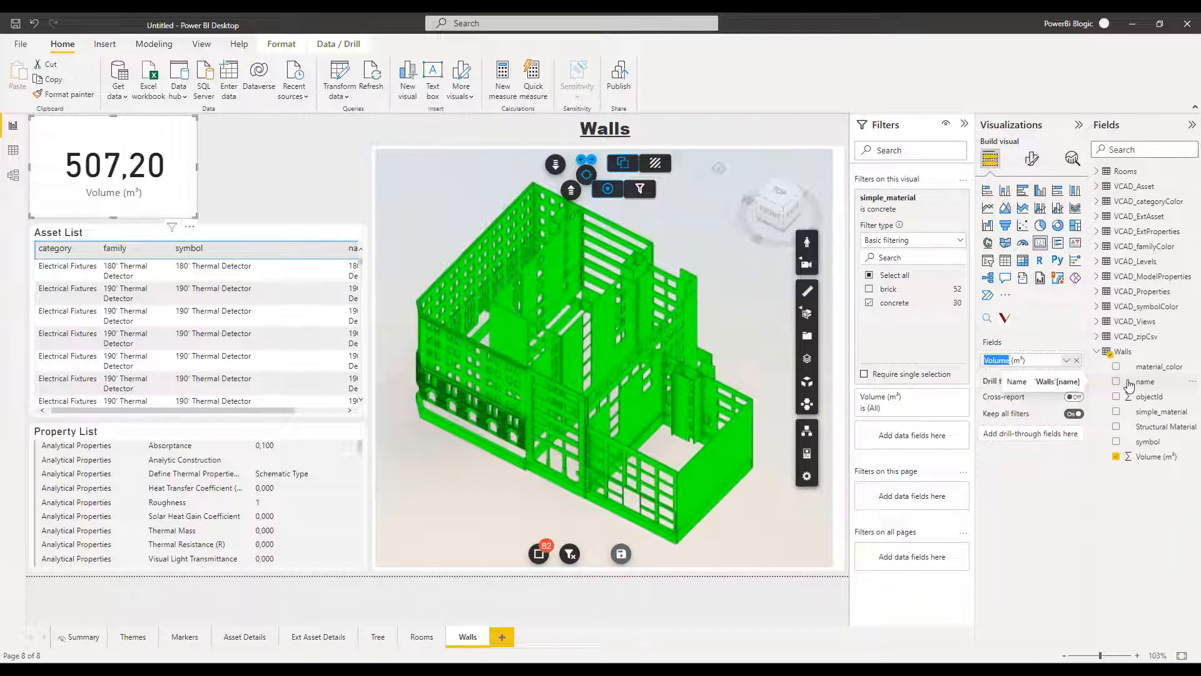
text(Concret)
key(Return)
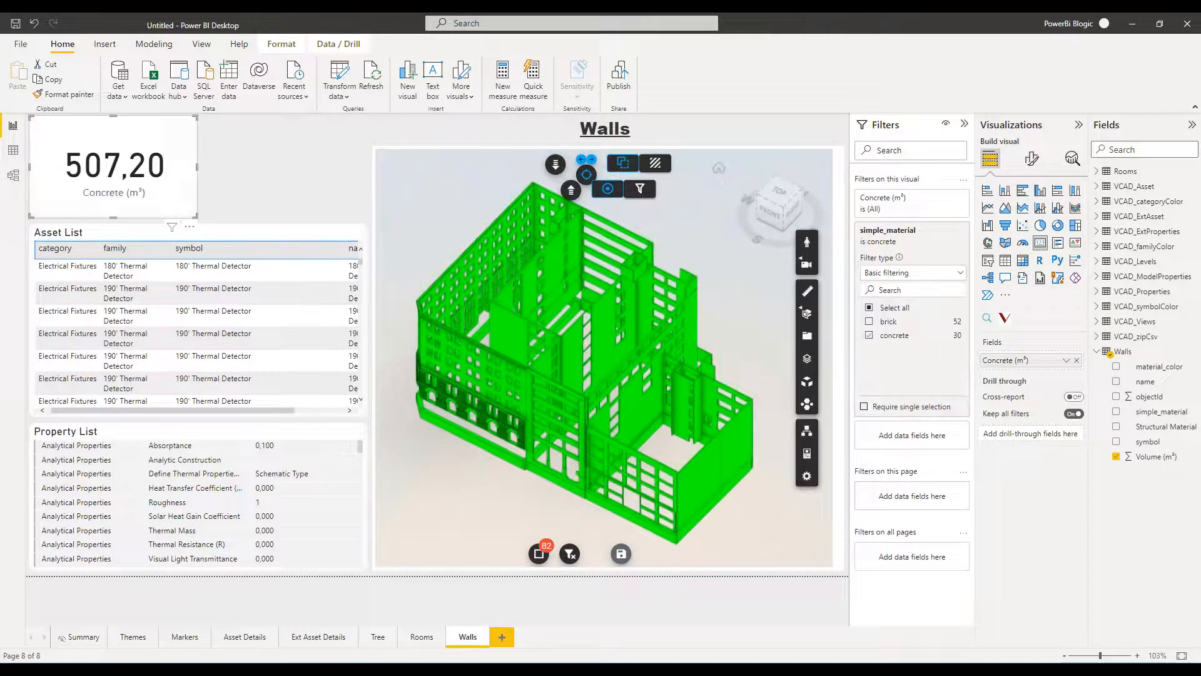
Step: Duplicate the concrete card beside the original and switch the copy's simple_material filter from concrete to brick
click(126, 159)
key(ctrl+c)
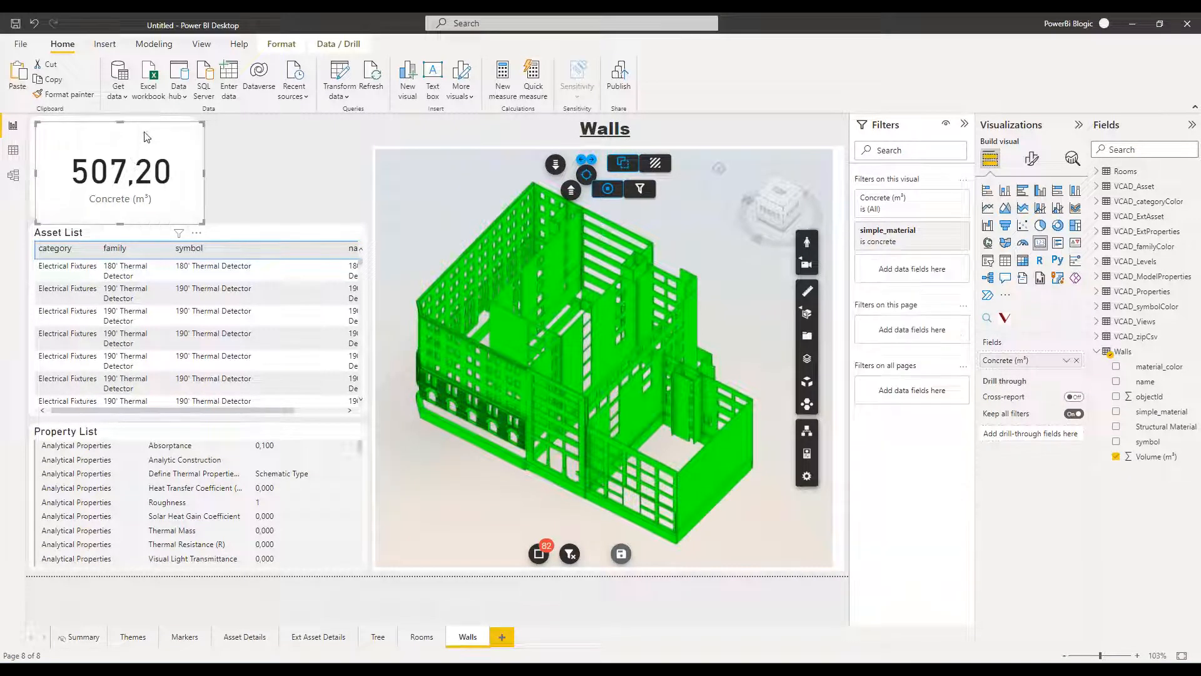
key(ctrl+v)
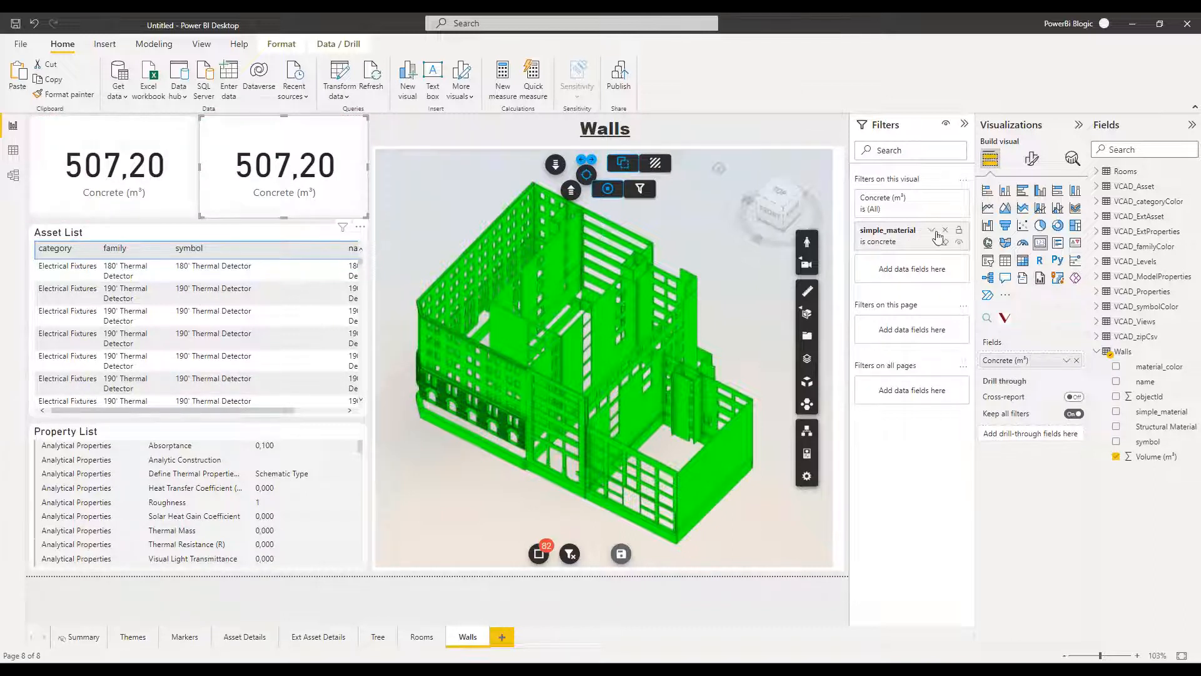
click(932, 230)
click(869, 321)
click(870, 336)
click(932, 230)
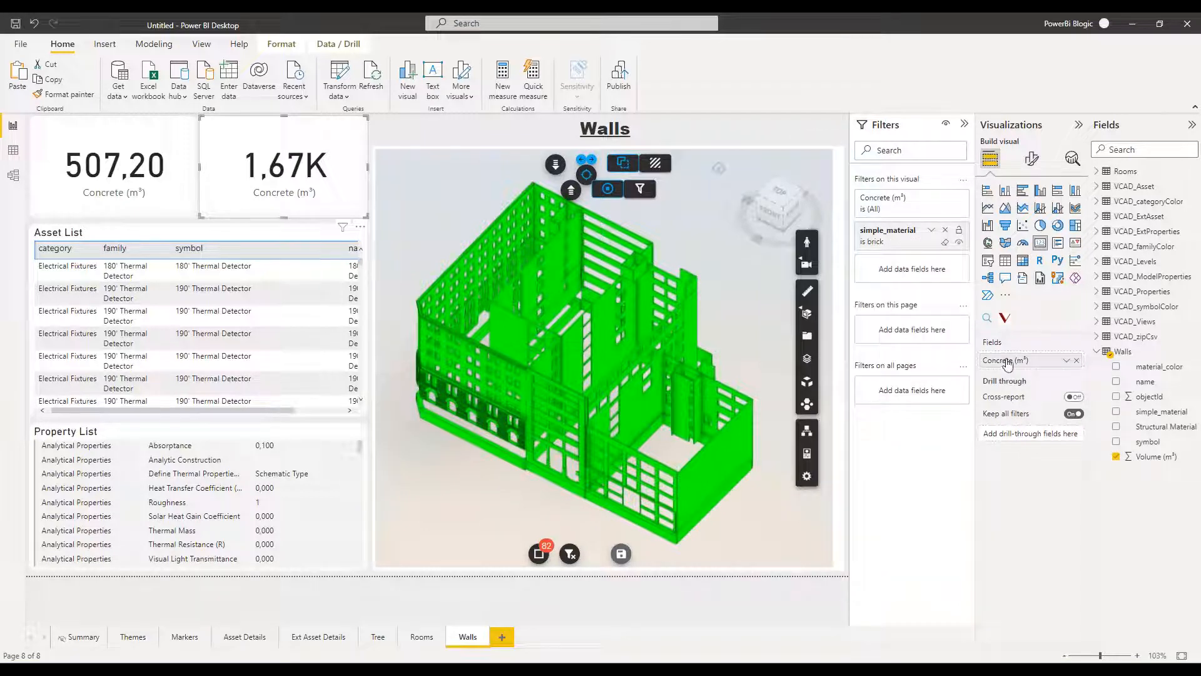
Step: Rename the copied card's field for this visual as Brick (m³)
click(1066, 360)
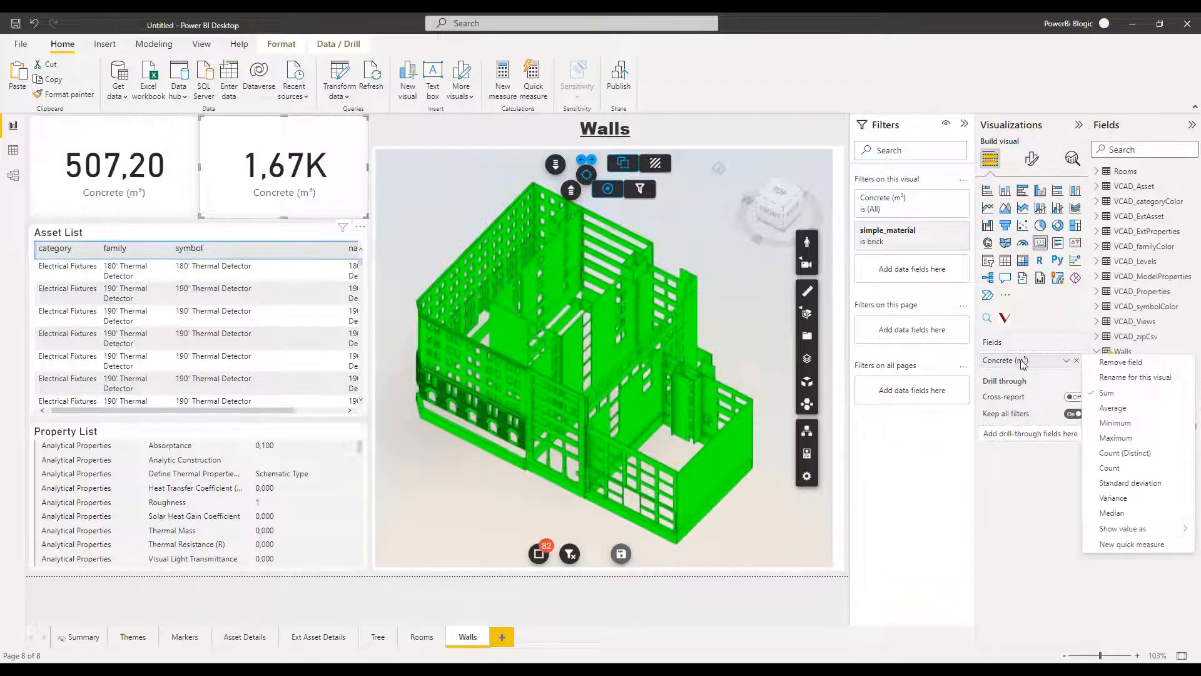
click(1136, 378)
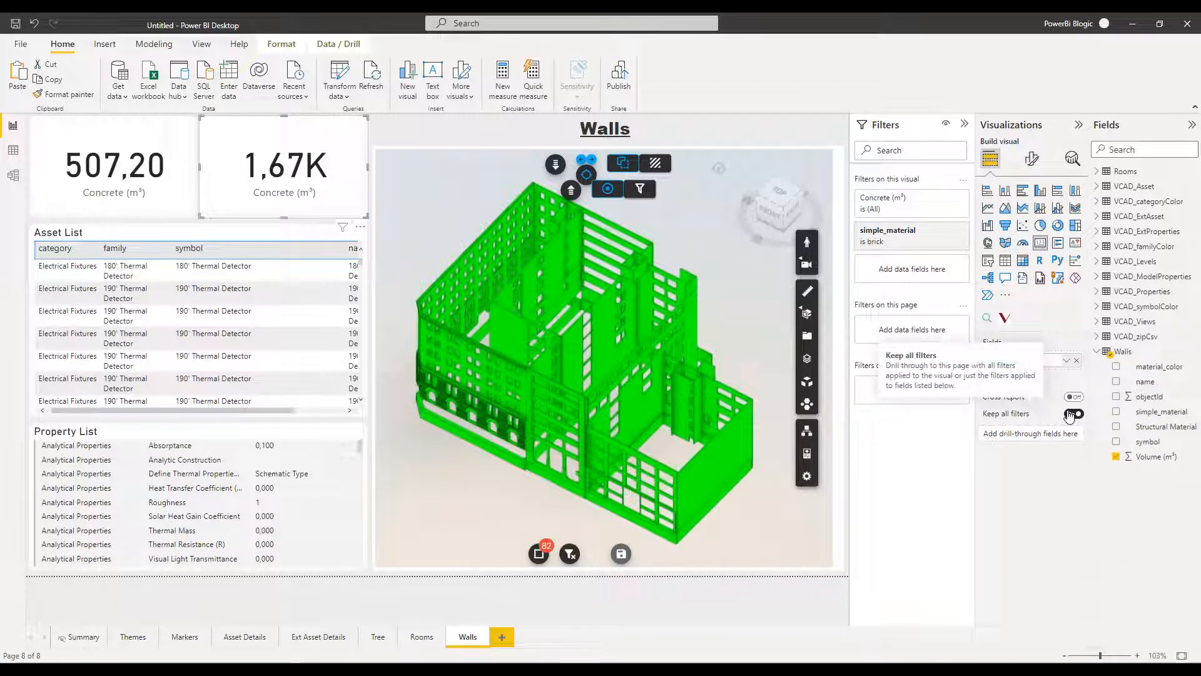
key(Return)
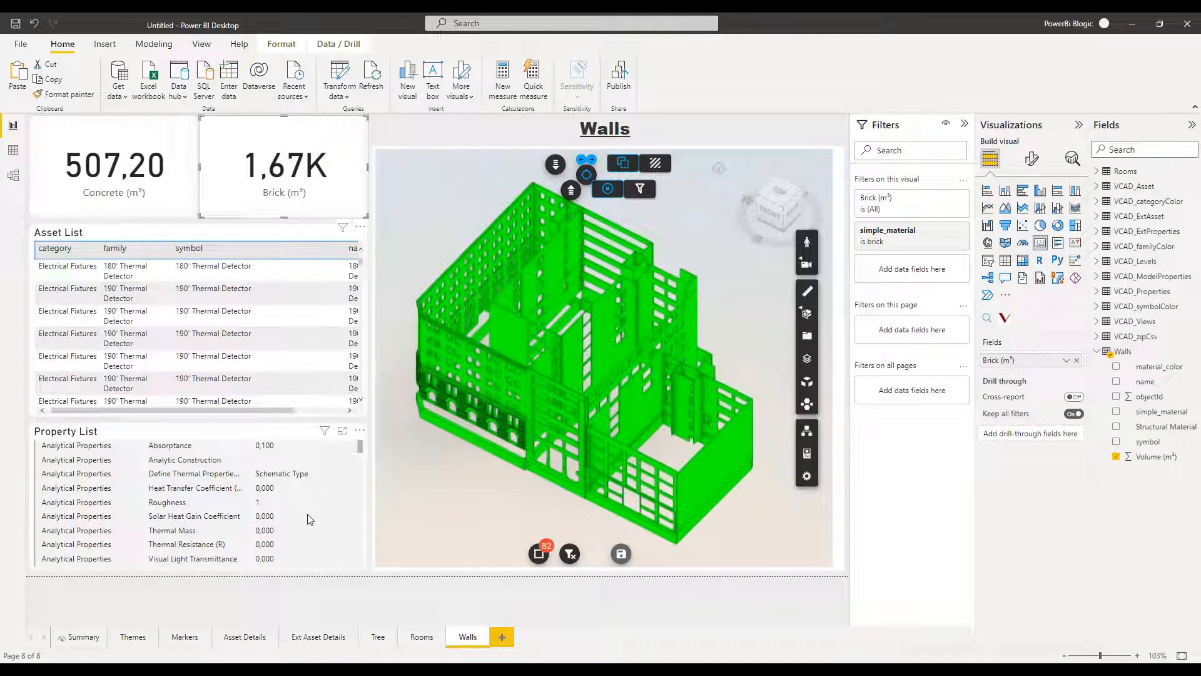
Step: Remove the category, family, symbol and name columns from the Asset List table and add name from the Walls table
click(228, 239)
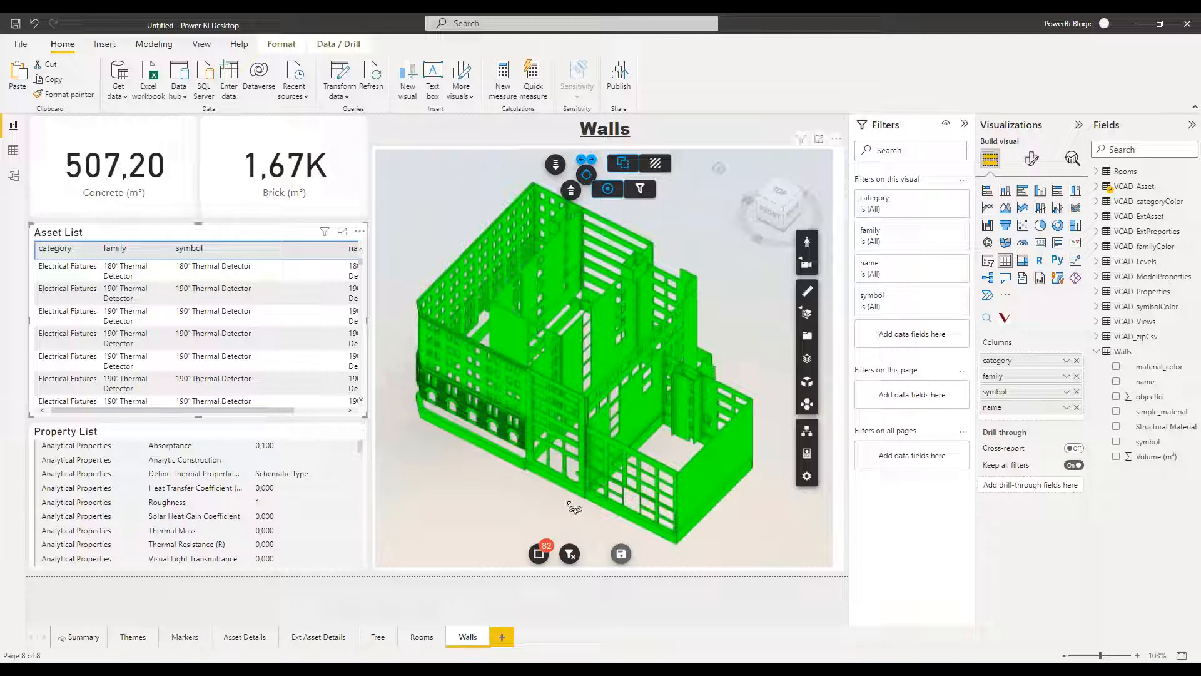
click(1076, 361)
click(1076, 361)
click(1077, 361)
click(1077, 361)
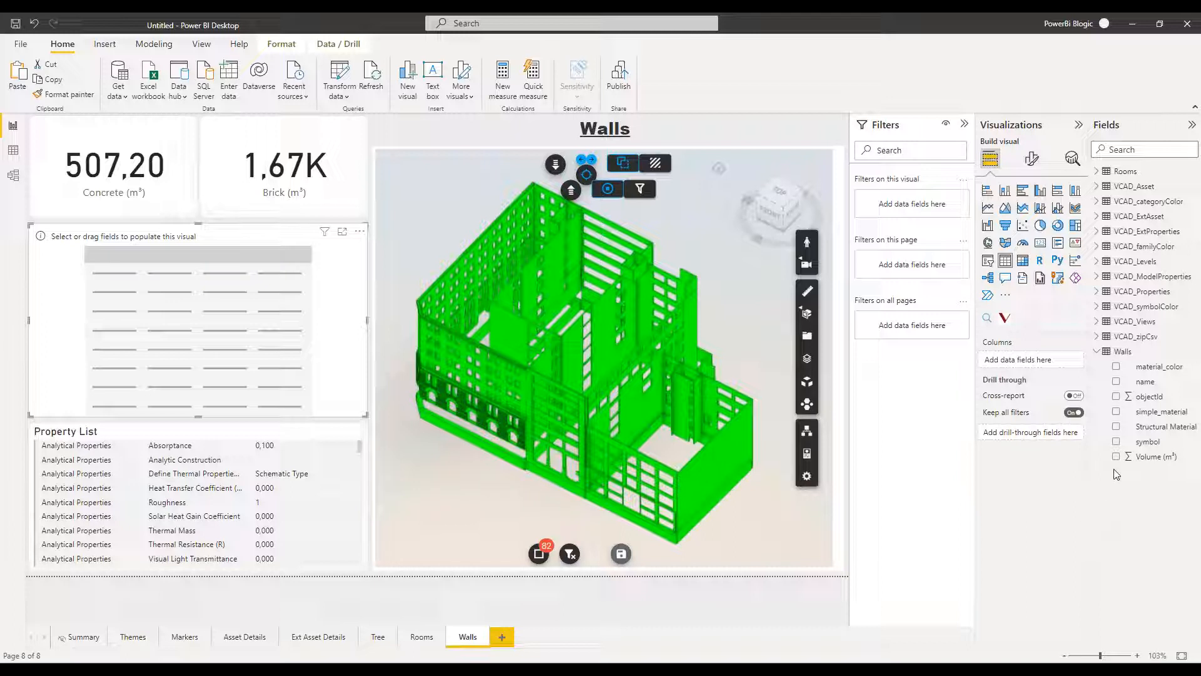
click(1116, 382)
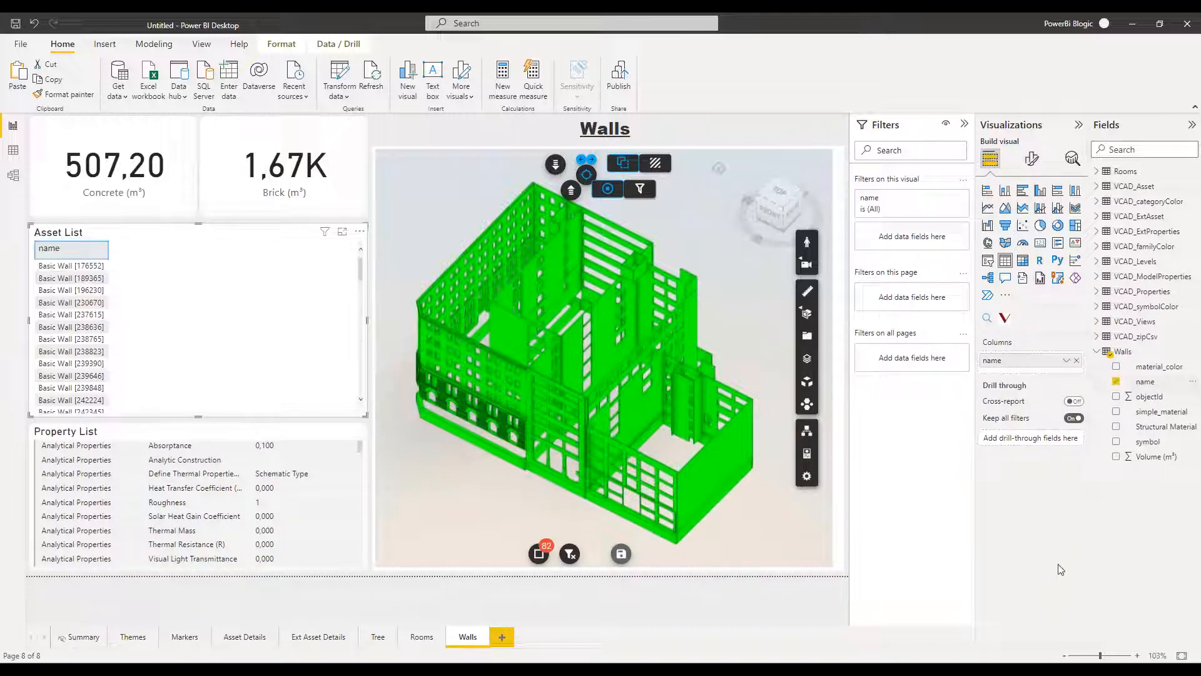
Step: Add Structural Material and Volume (m³) from the Walls table to the Asset List and delete the Property List visual
click(1116, 427)
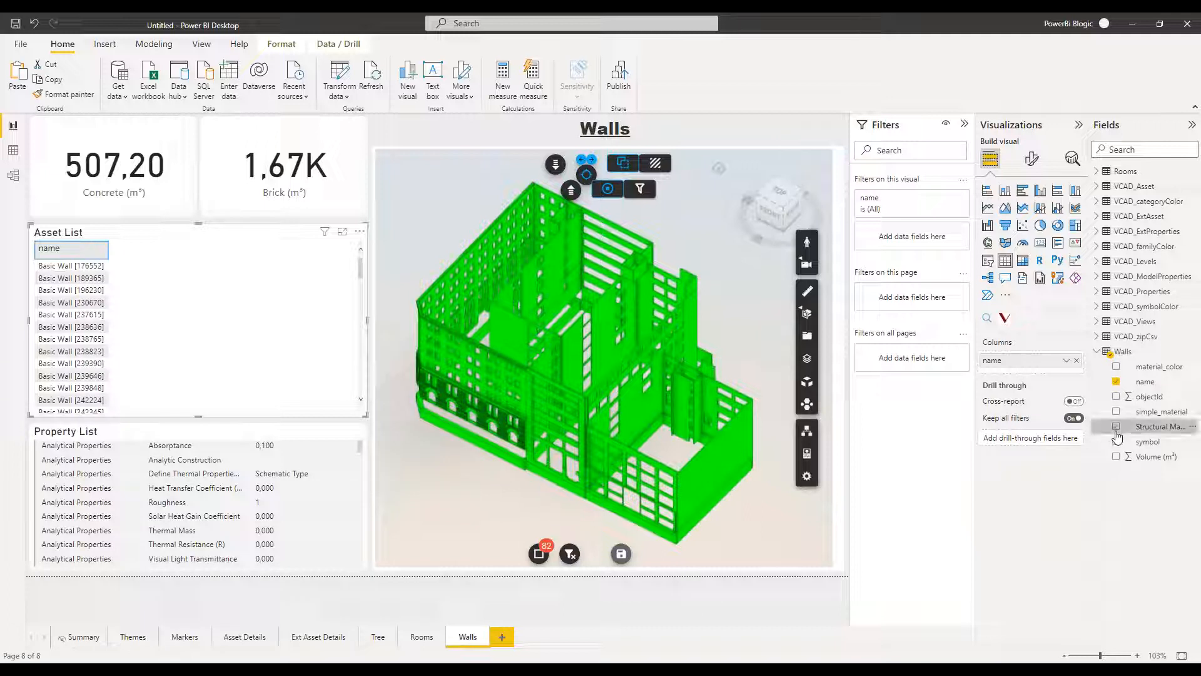
click(1116, 457)
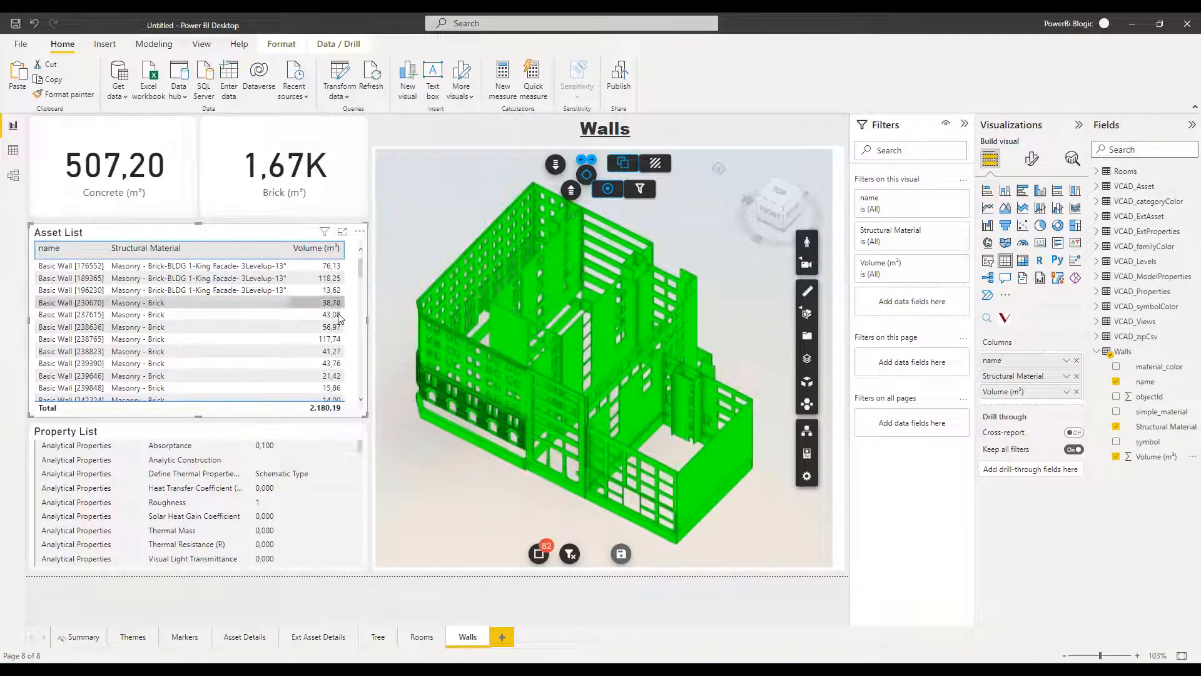
click(291, 430)
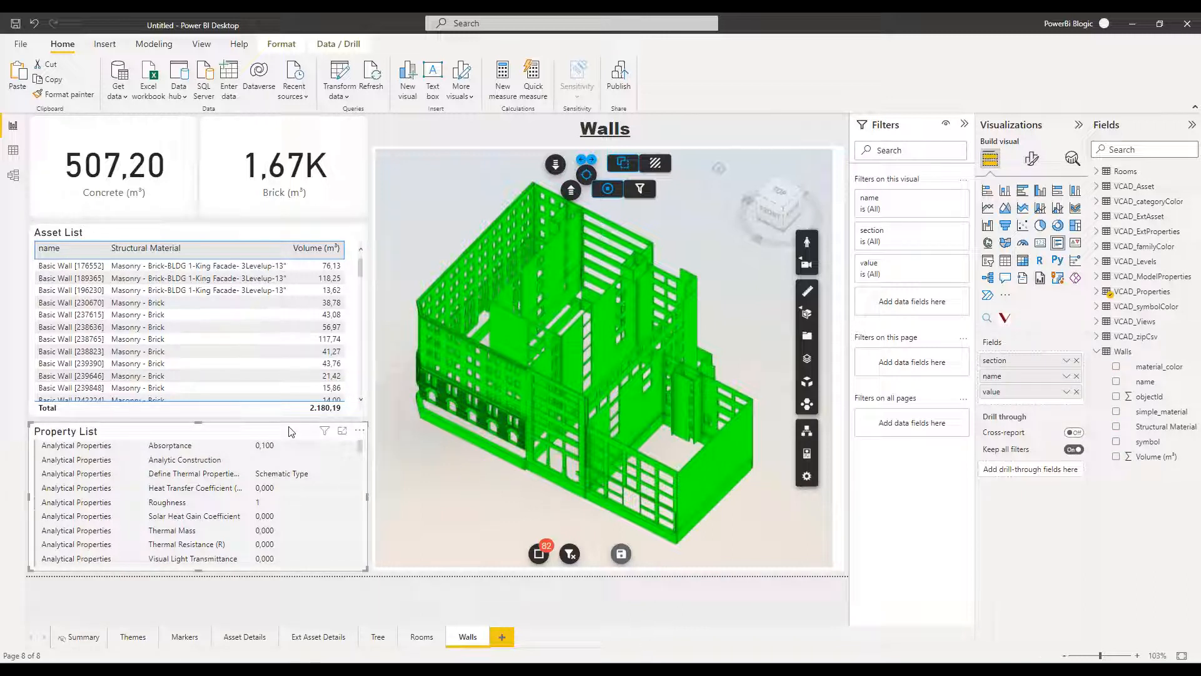
key(Delete)
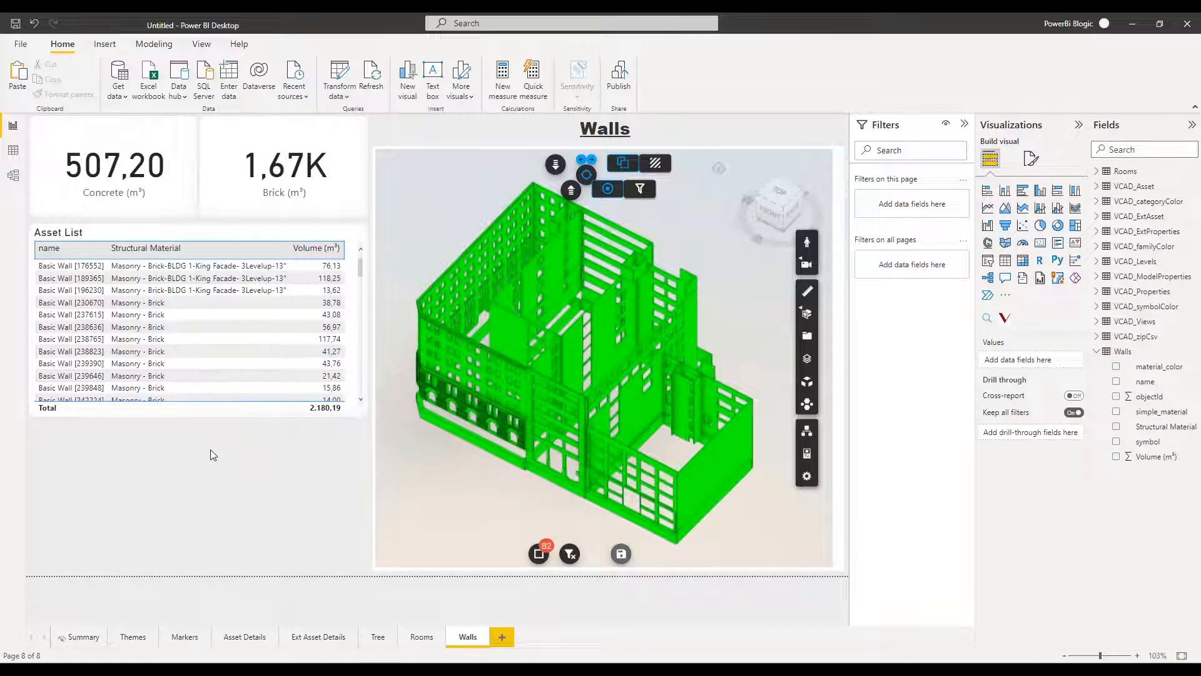
Step: Create a clustered column chart below the Asset List with Structural Material on the X-axis and Volume (m³) on the Y-axis
click(1040, 191)
drag(198, 419, 198, 425)
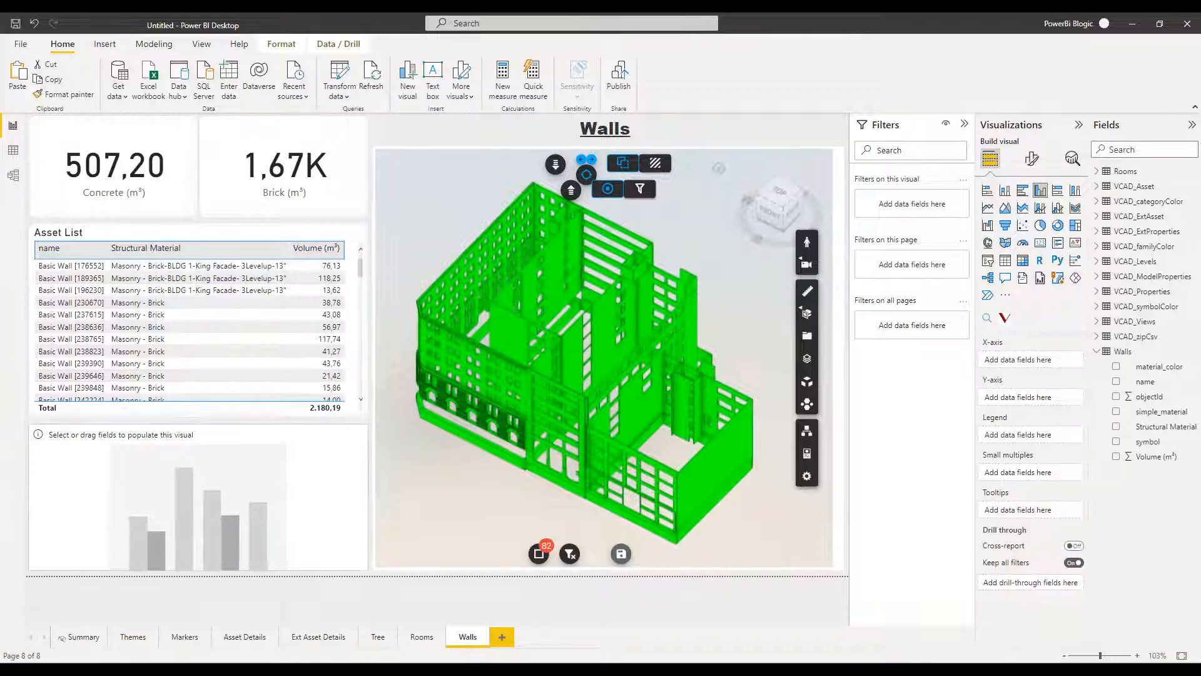
drag(1134, 426, 1029, 363)
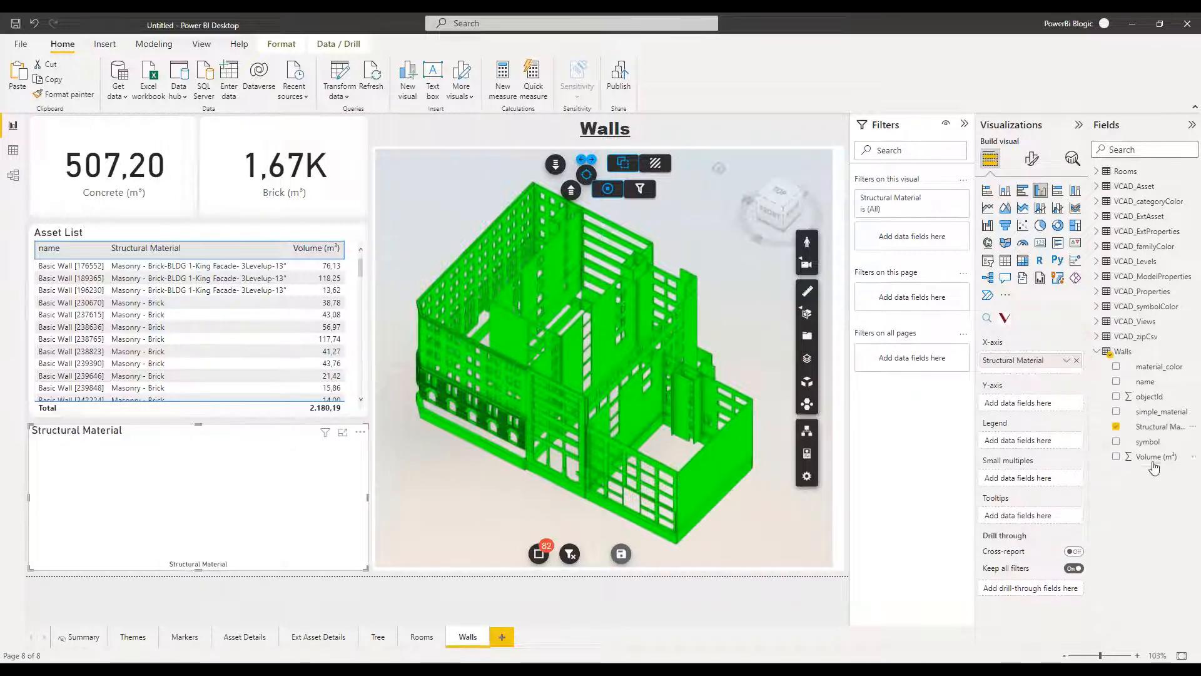
drag(1042, 413, 1038, 406)
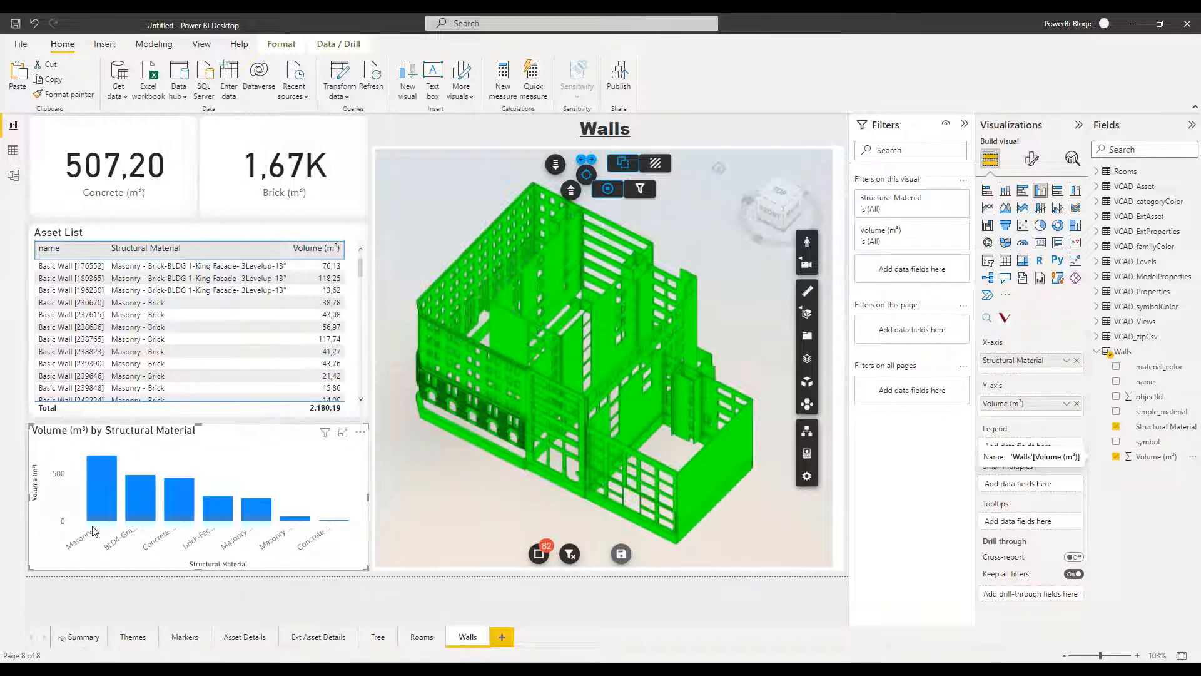
mouse_move(108, 517)
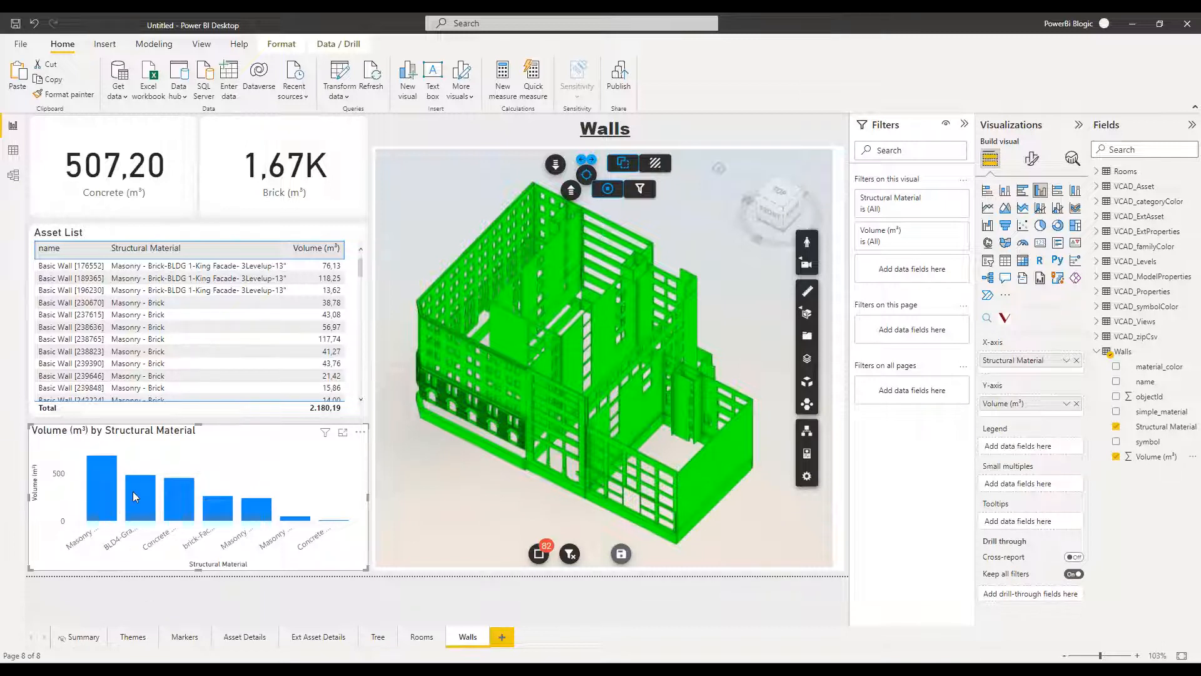
mouse_move(132, 497)
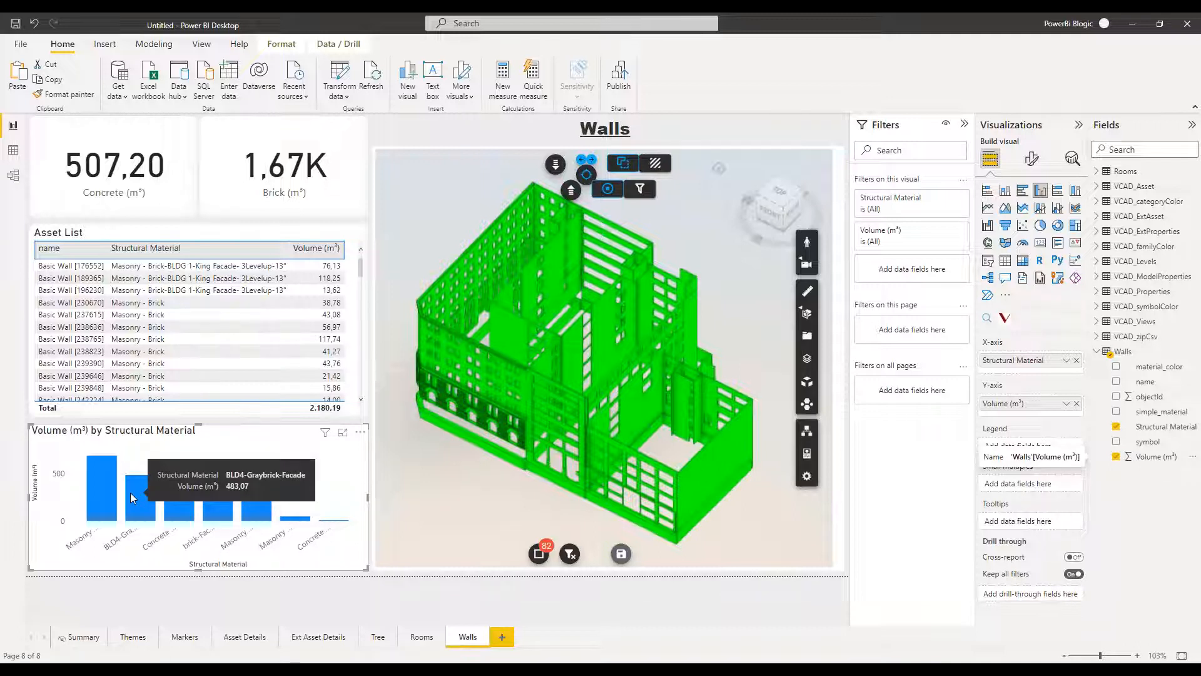
click(397, 598)
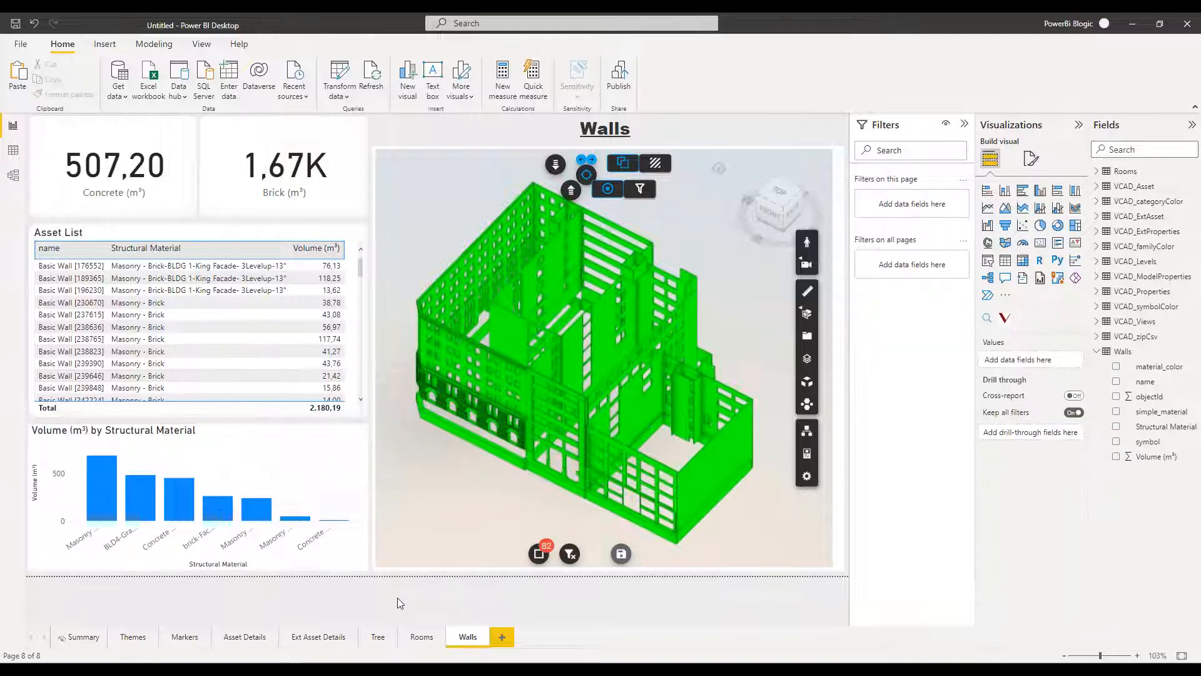
Step: Color the chart's columns conditionally by field value, based on material_color from the Walls table
click(269, 445)
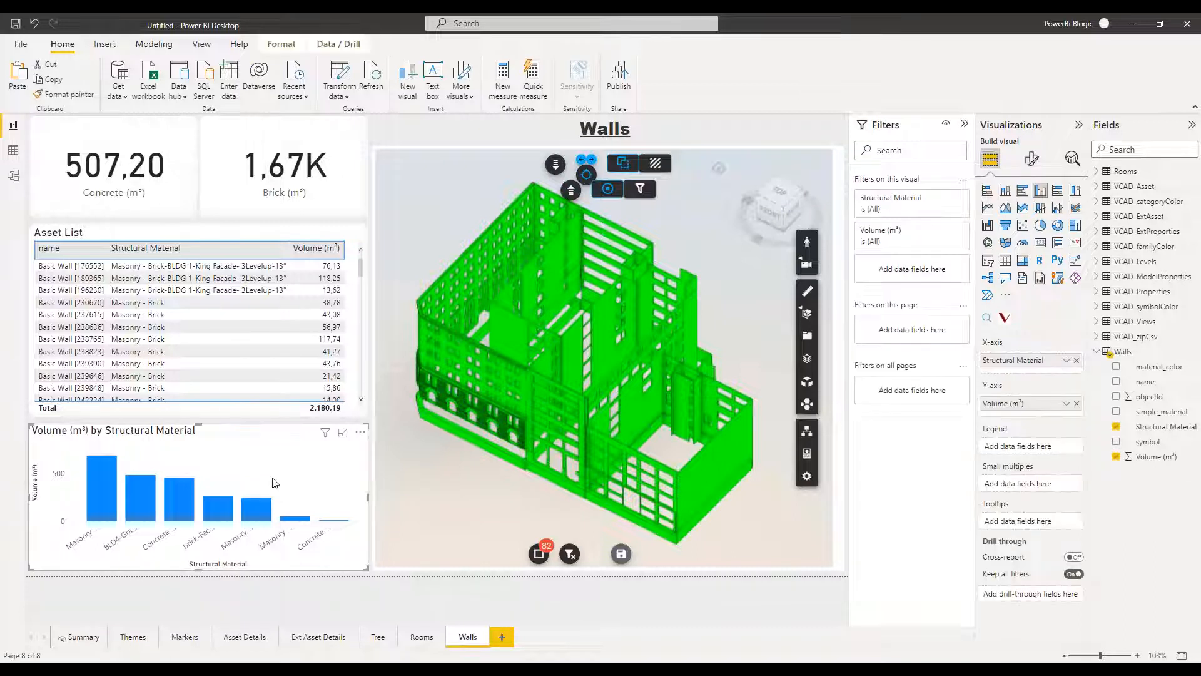
click(1032, 159)
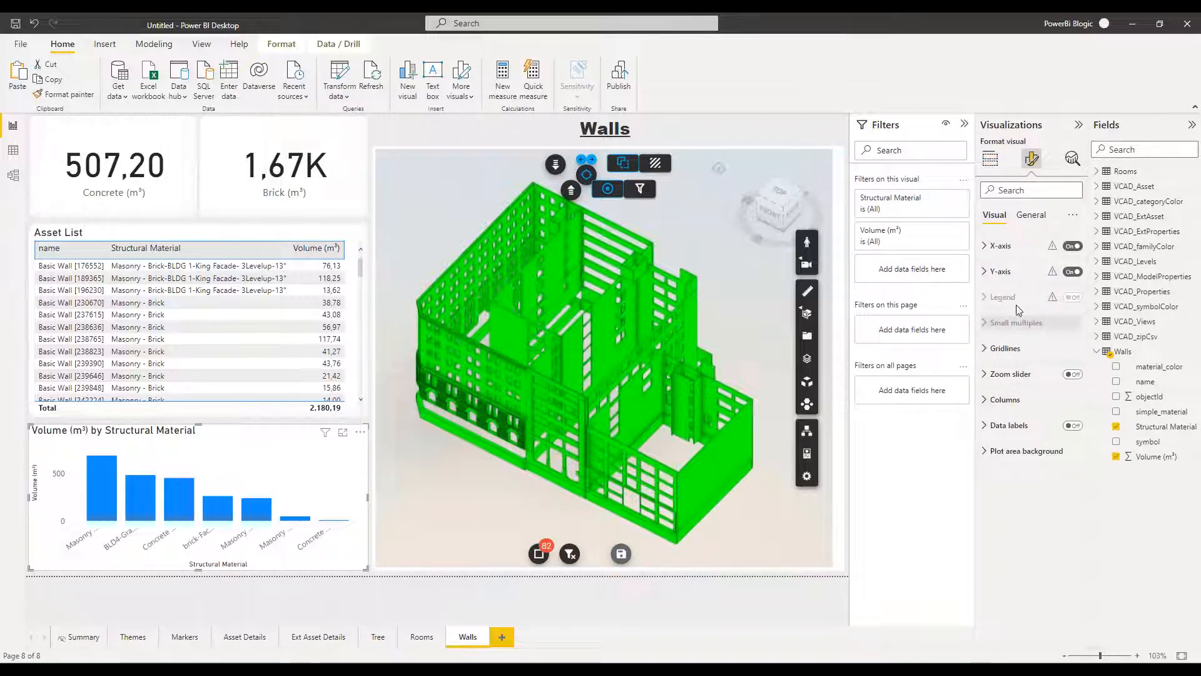
click(1025, 399)
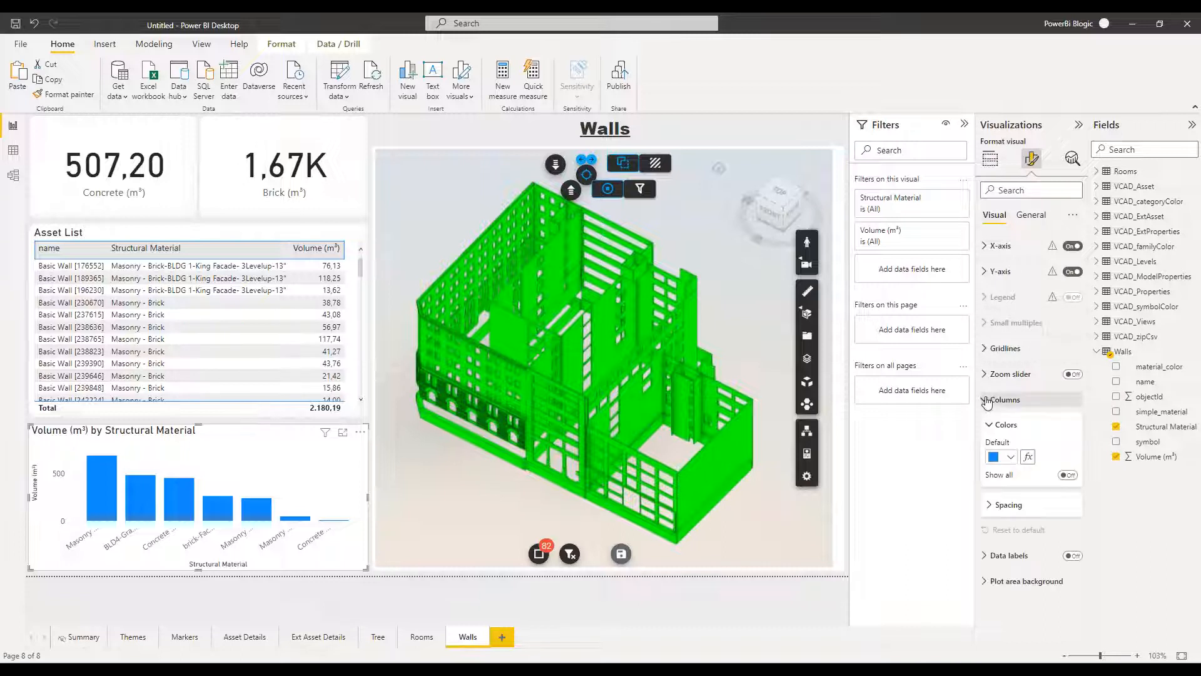
click(1027, 456)
click(443, 198)
click(430, 258)
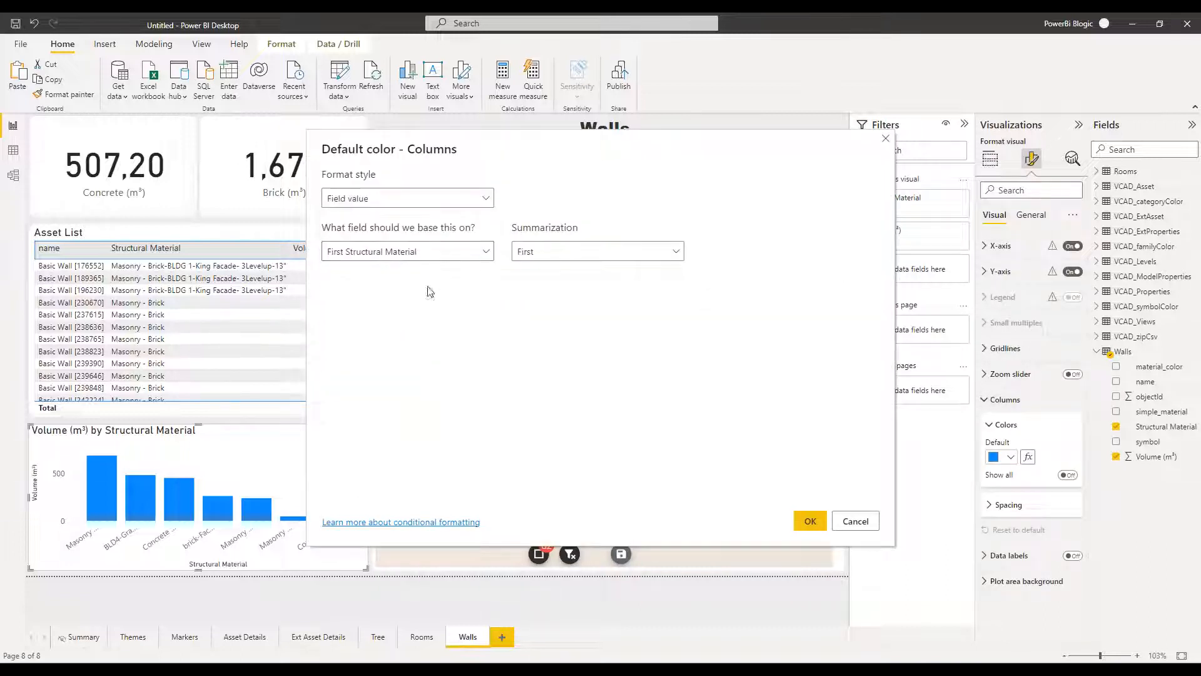
click(474, 253)
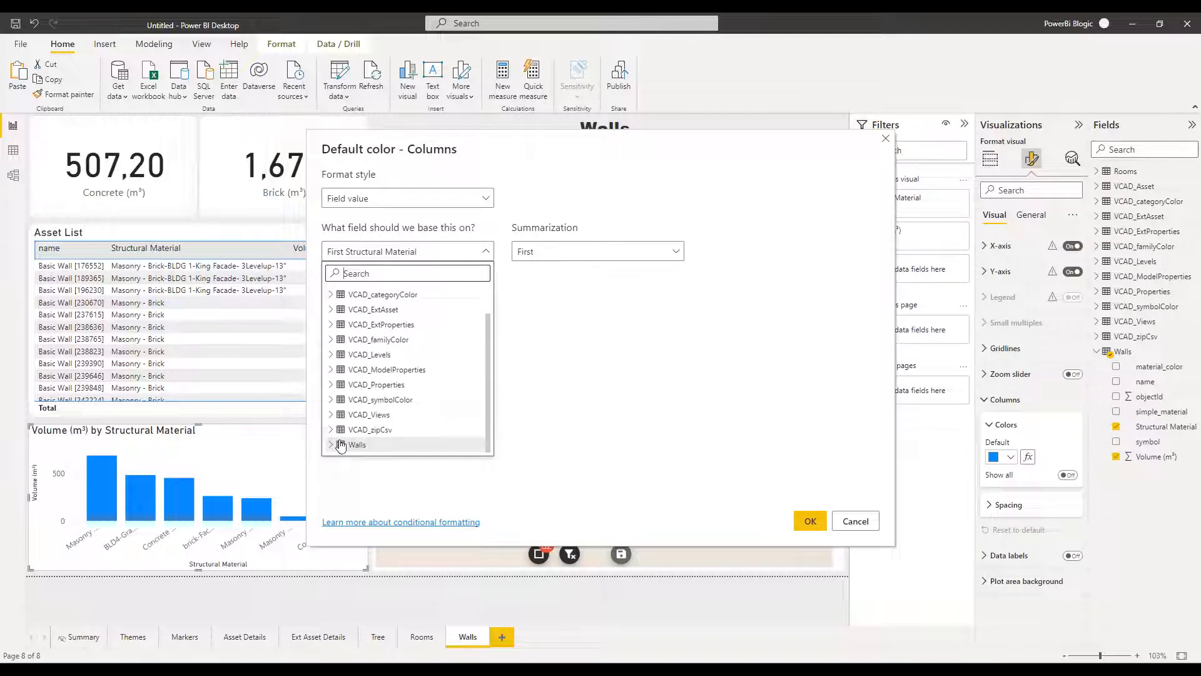
scroll(352, 431, down, 1)
click(356, 444)
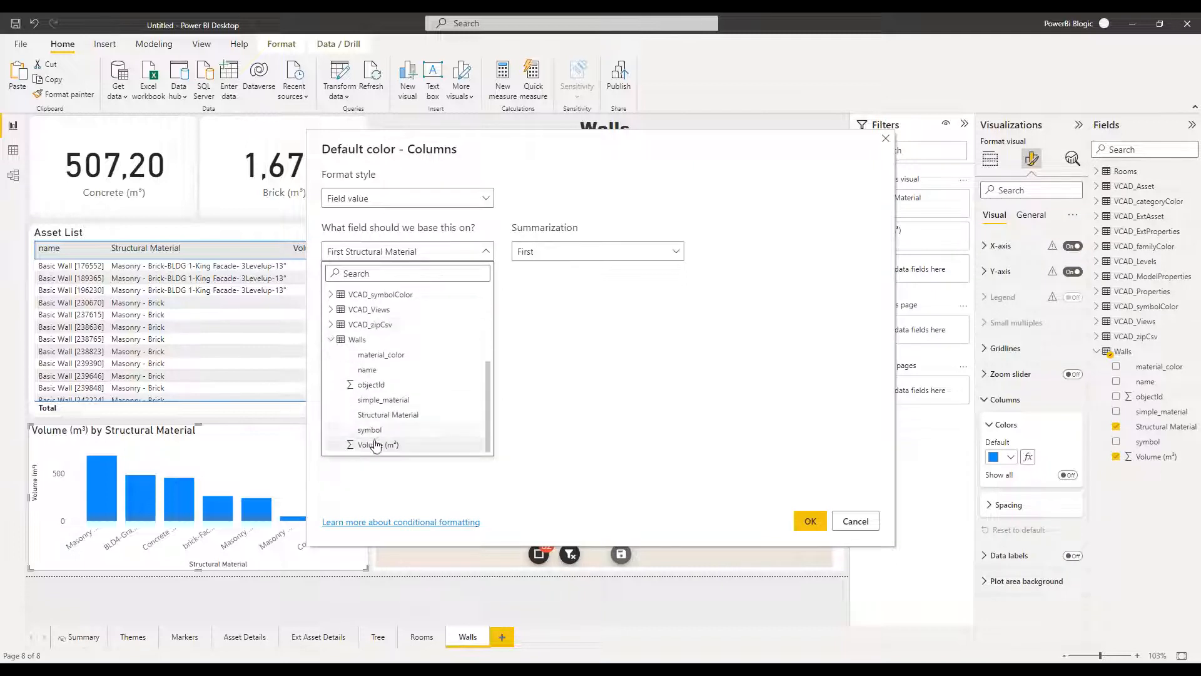
click(401, 351)
click(808, 520)
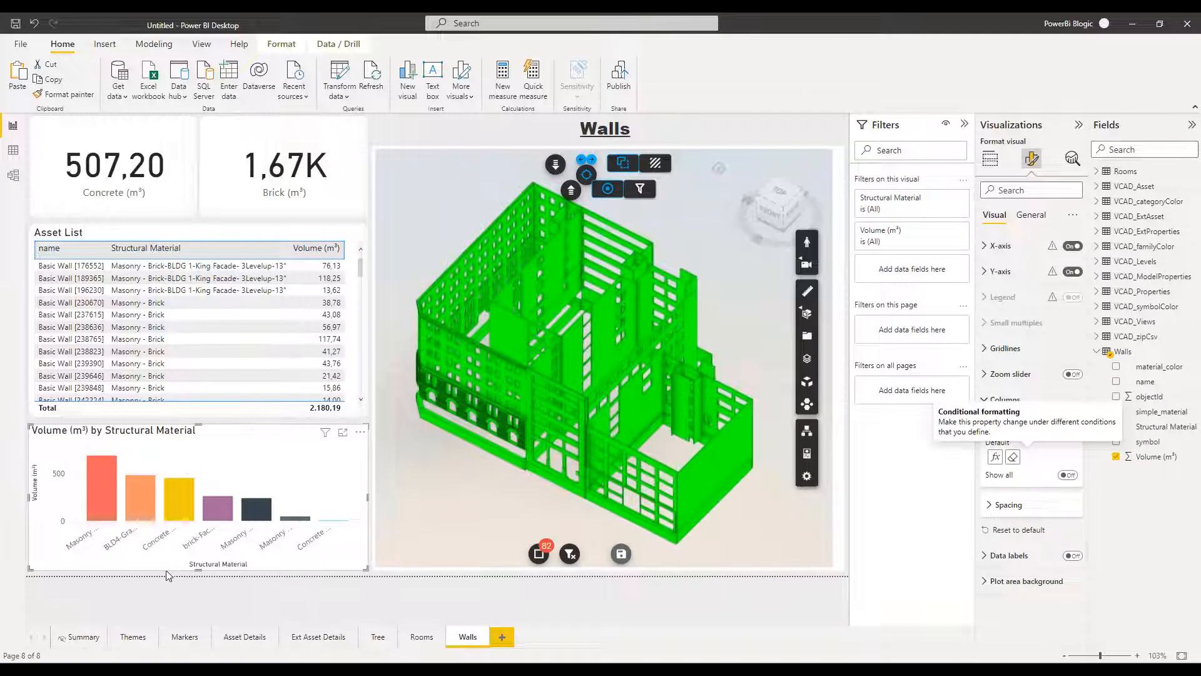
Step: Collapse the report filters area and turn on Show Theme Color for the 3D wall viewer
click(839, 218)
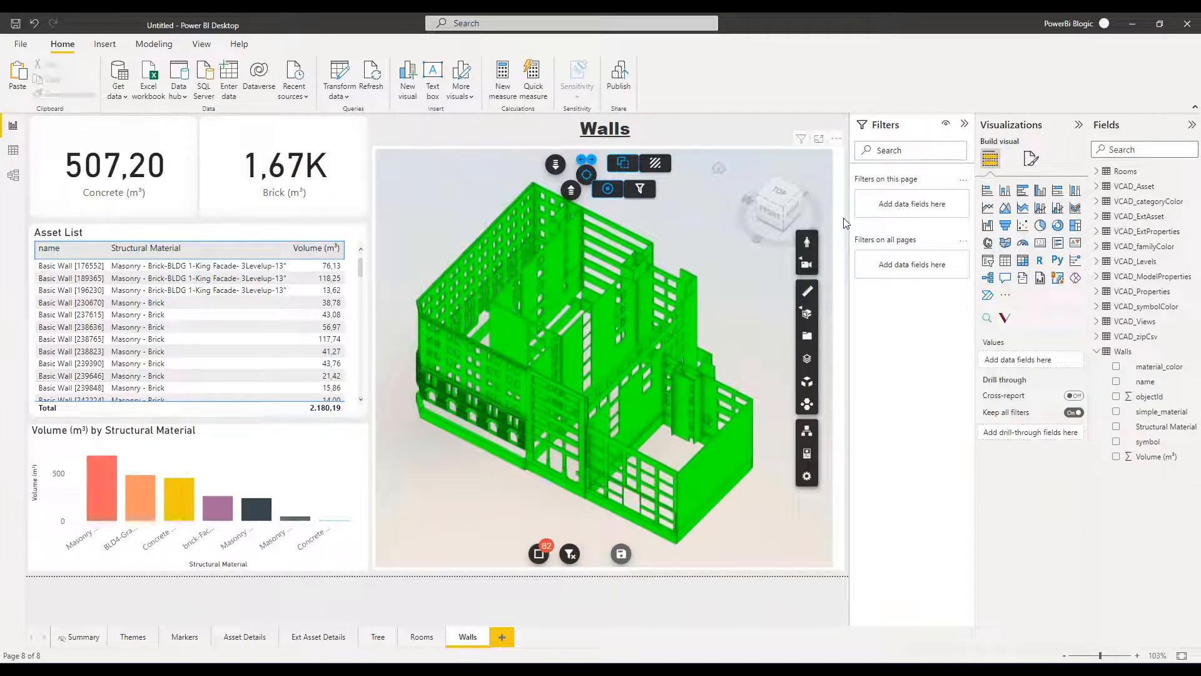
click(964, 124)
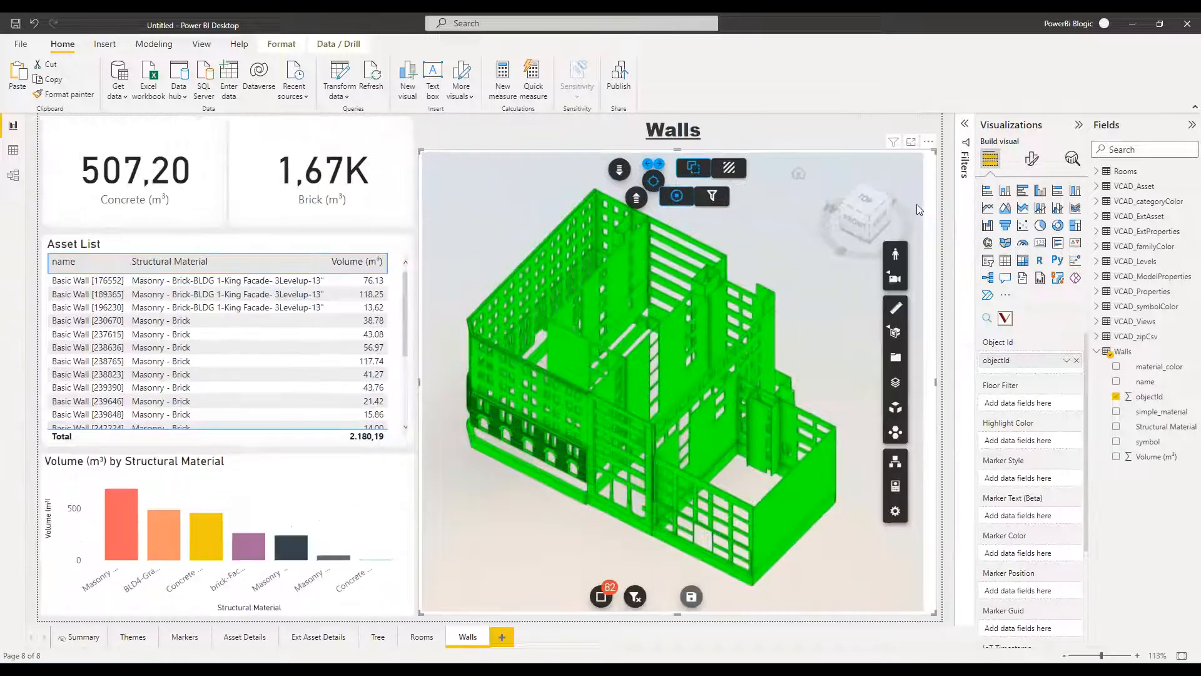
click(1033, 160)
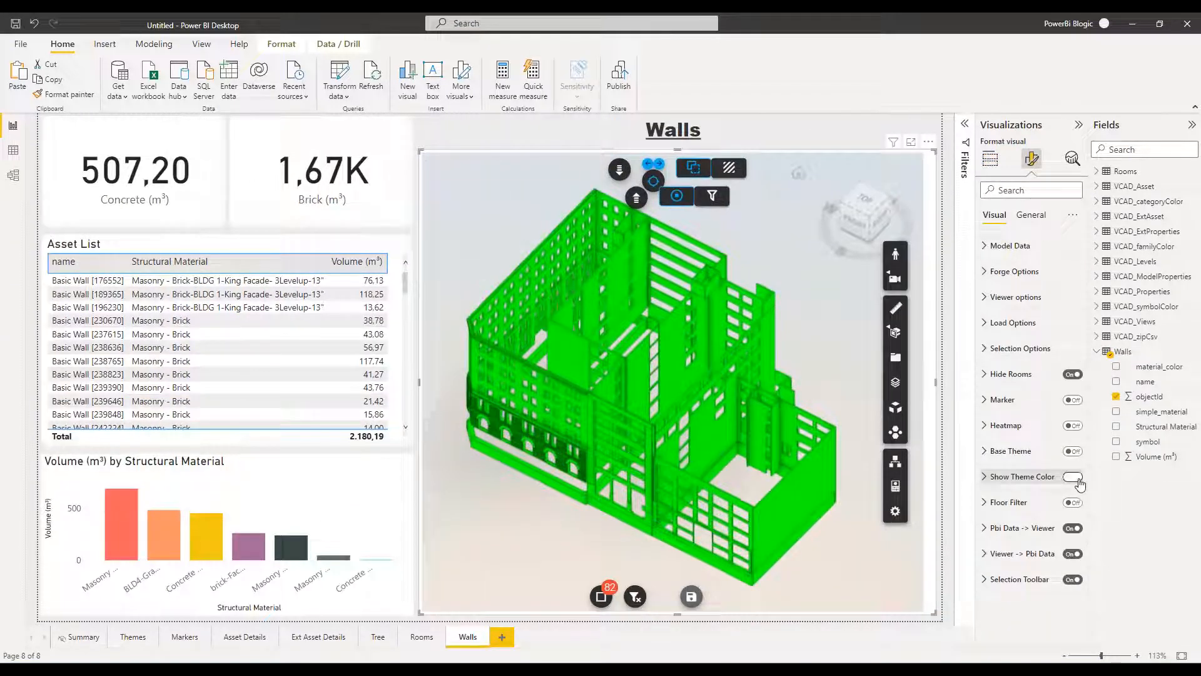
click(1072, 477)
Step: Assign material_color as the 3D viewer's Highlight Color and switch the viewer's color theme from Default Color to material_color
click(992, 162)
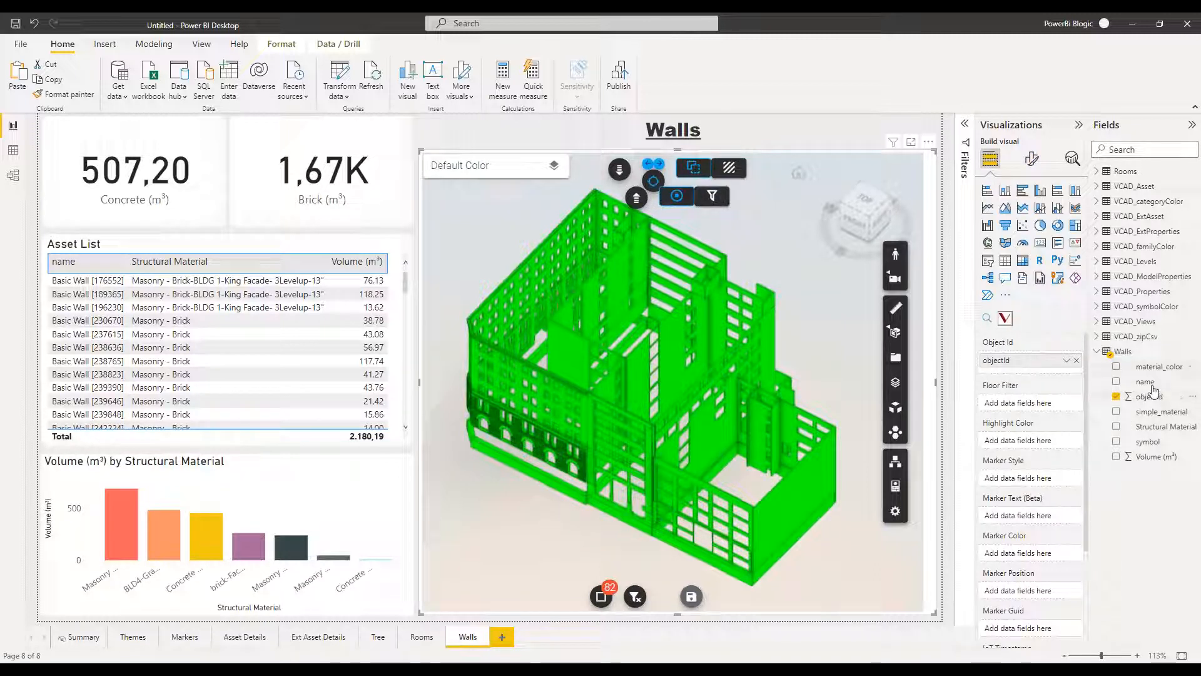
drag(1158, 366, 1032, 432)
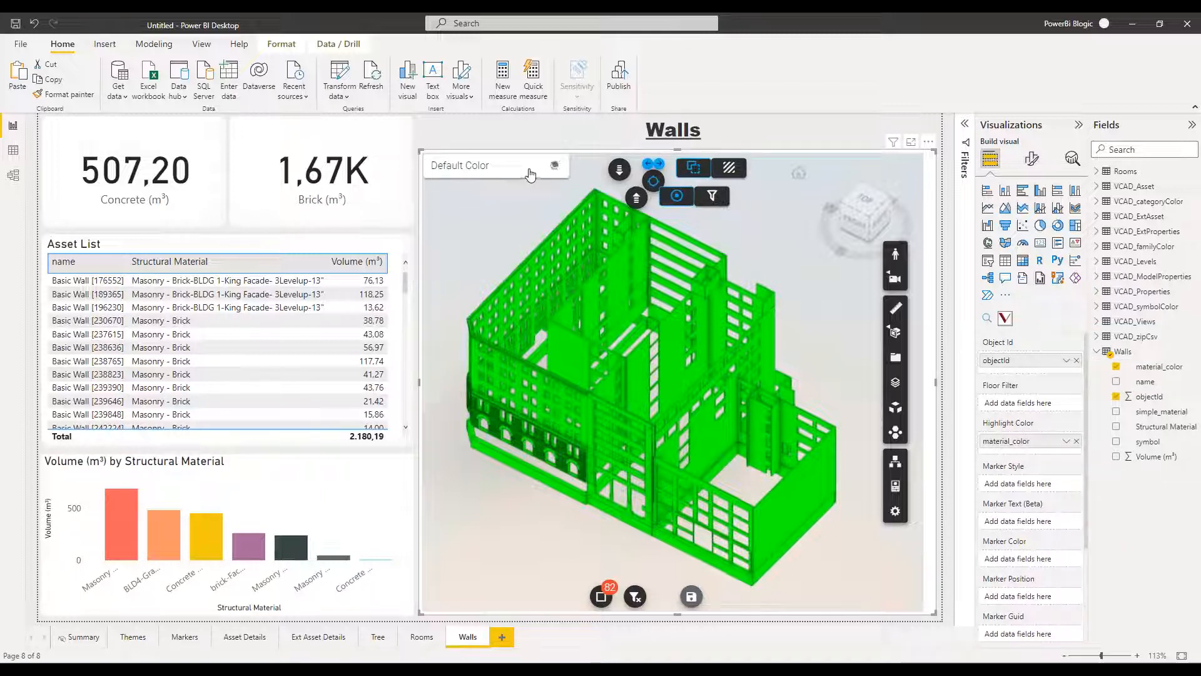
click(553, 165)
click(547, 208)
drag(557, 514, 504, 530)
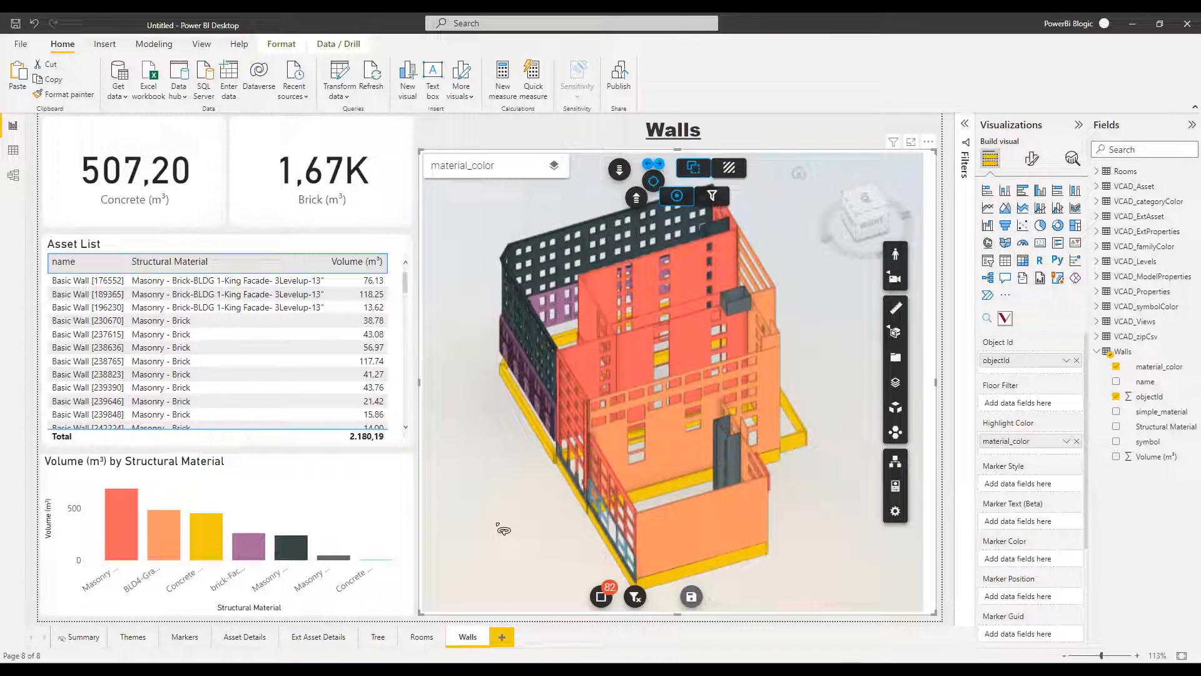
drag(503, 530, 577, 526)
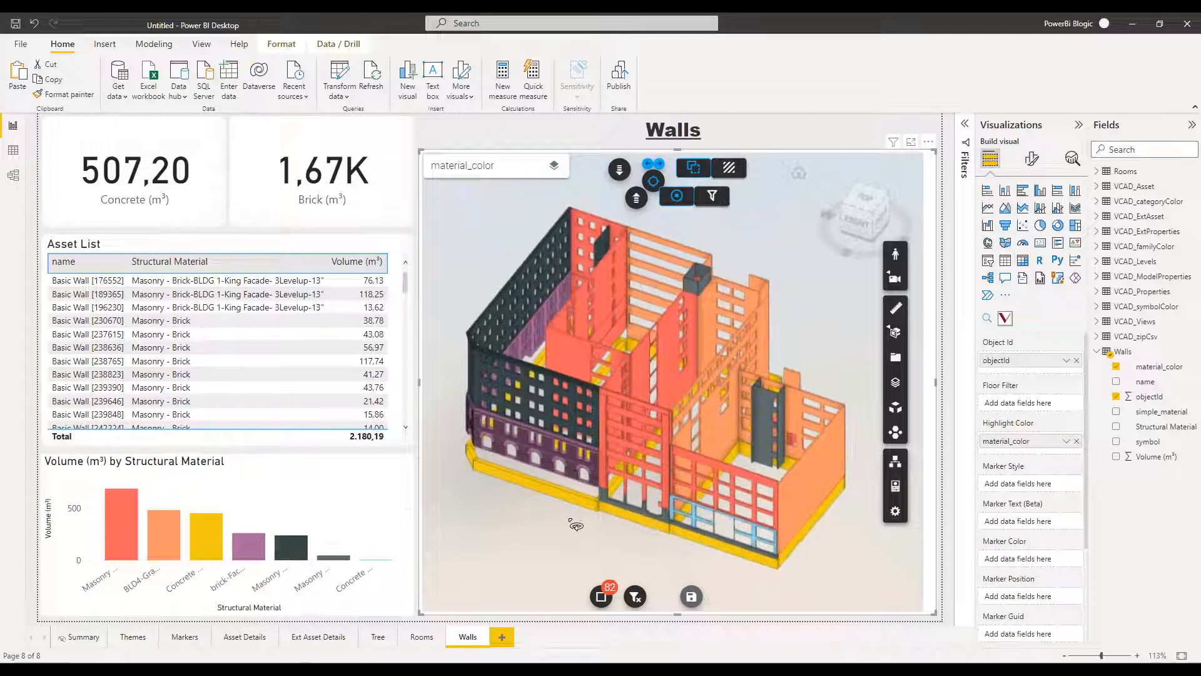
mouse_move(117, 561)
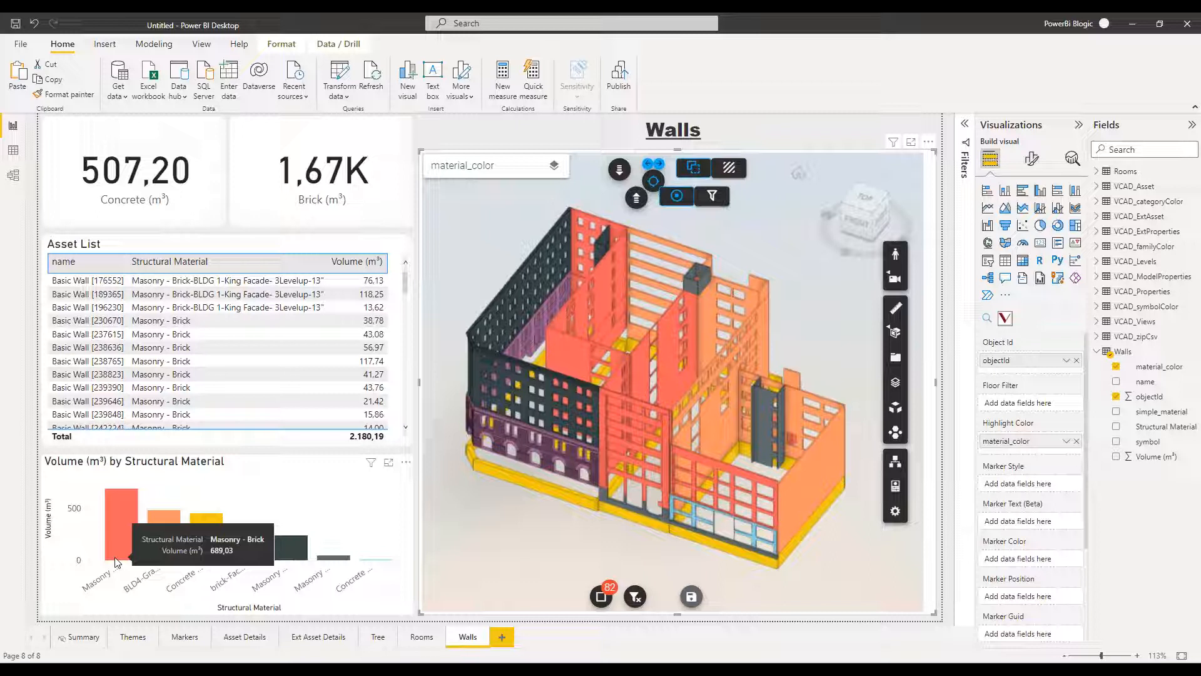
drag(623, 568, 532, 492)
mouse_move(164, 540)
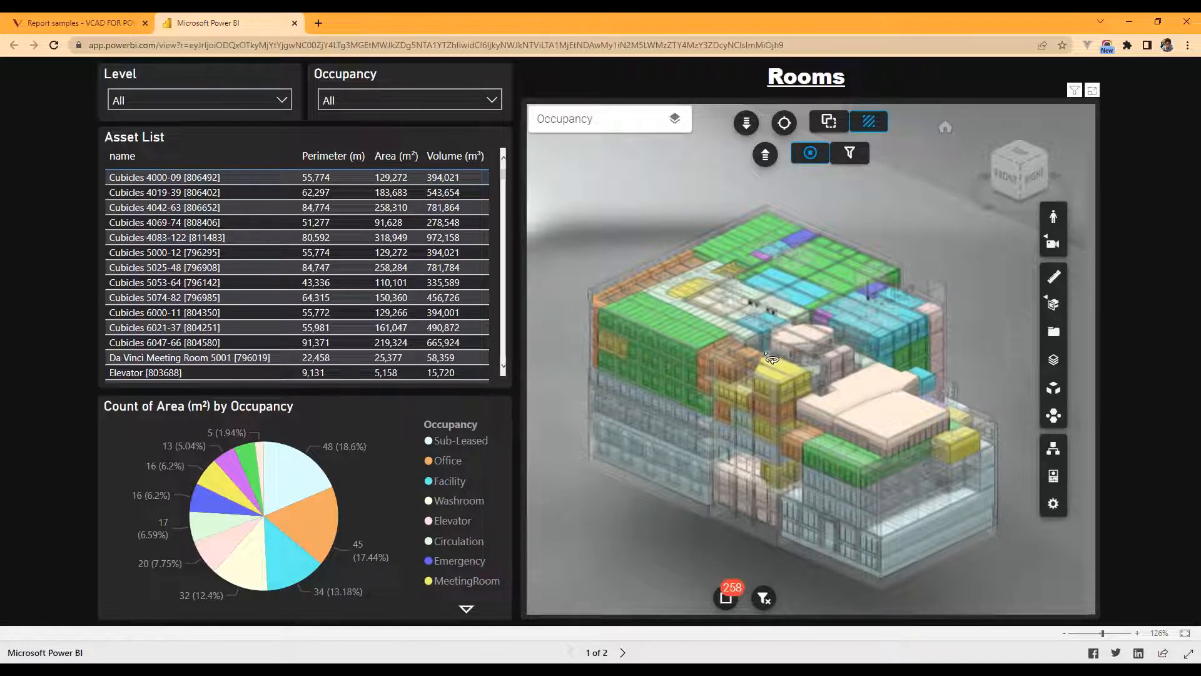
Step: Examine the published sample report in the browser, comparing the Rooms and Walls pages, their pie charts and color-coded 3D models
drag(655, 518, 726, 513)
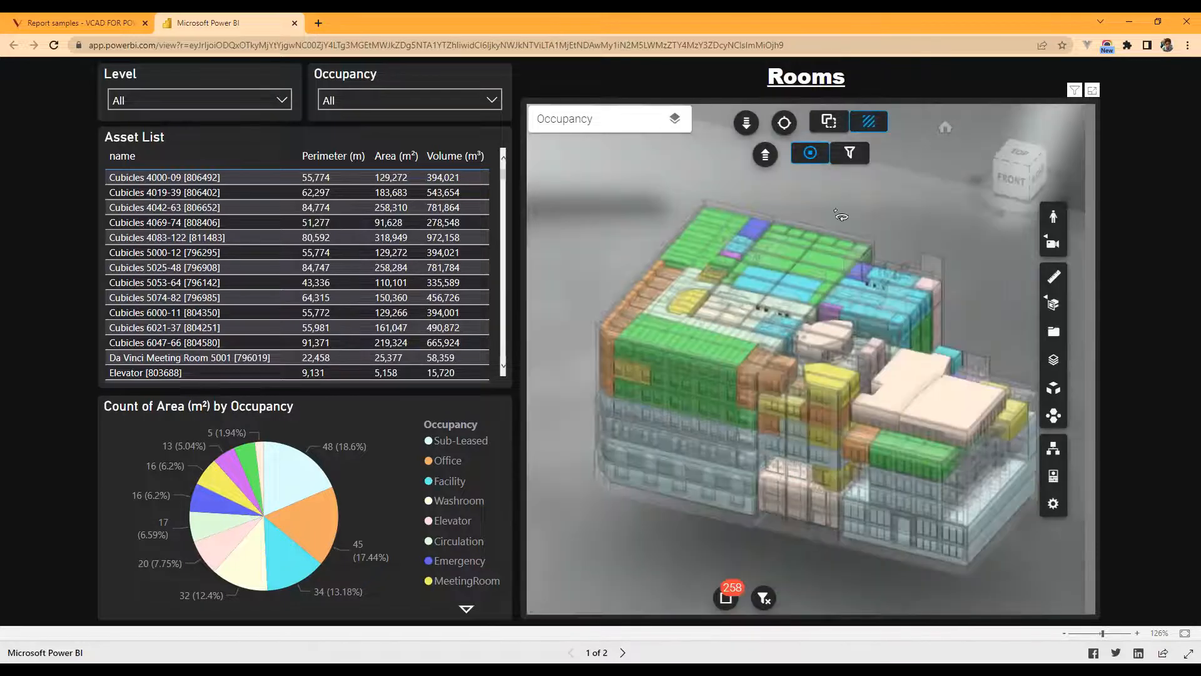
click(843, 127)
drag(785, 489, 682, 538)
mouse_move(318, 549)
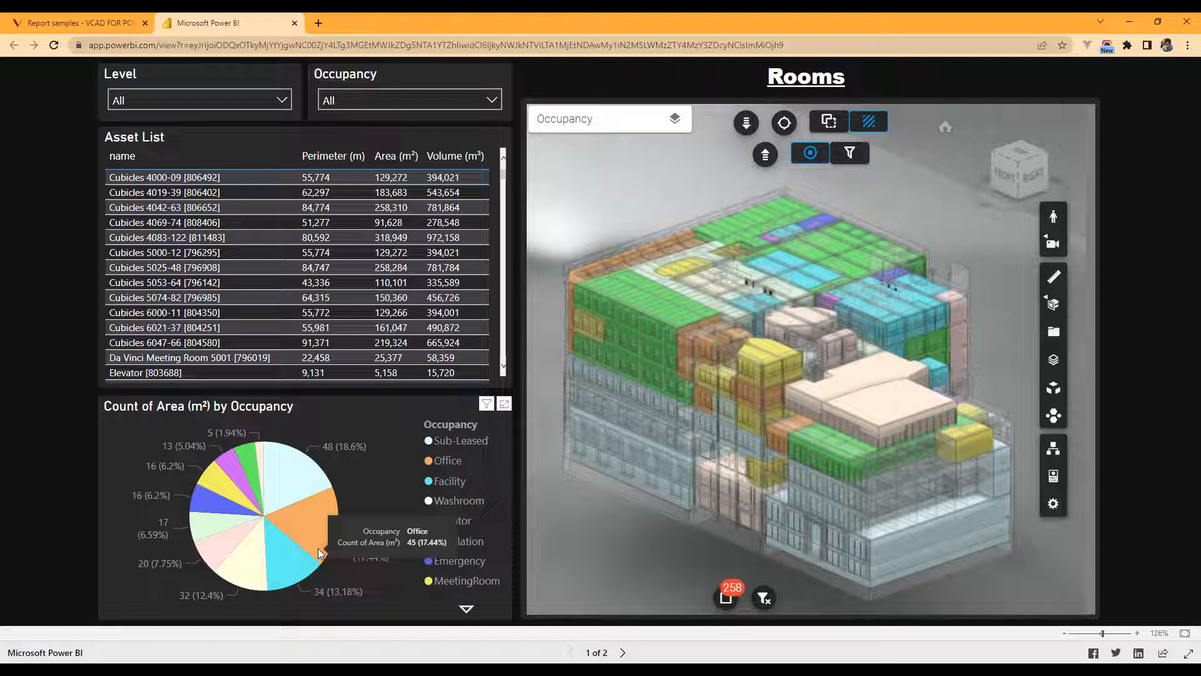
click(623, 653)
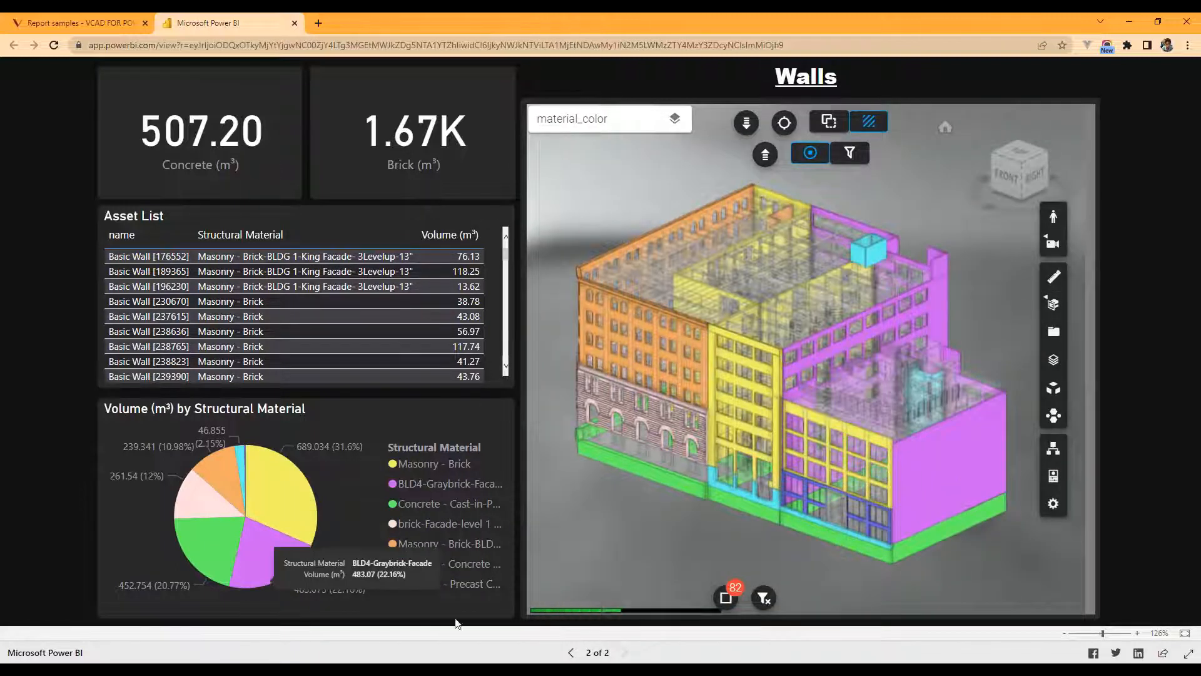
drag(982, 258, 788, 336)
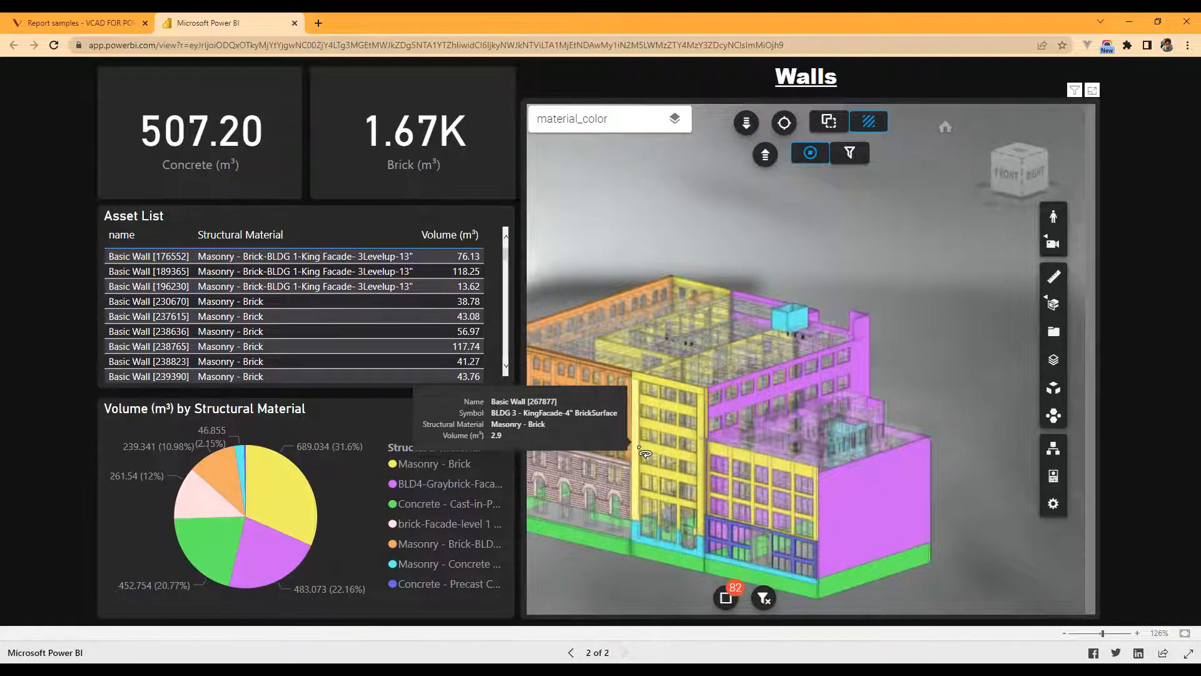
drag(640, 447, 728, 443)
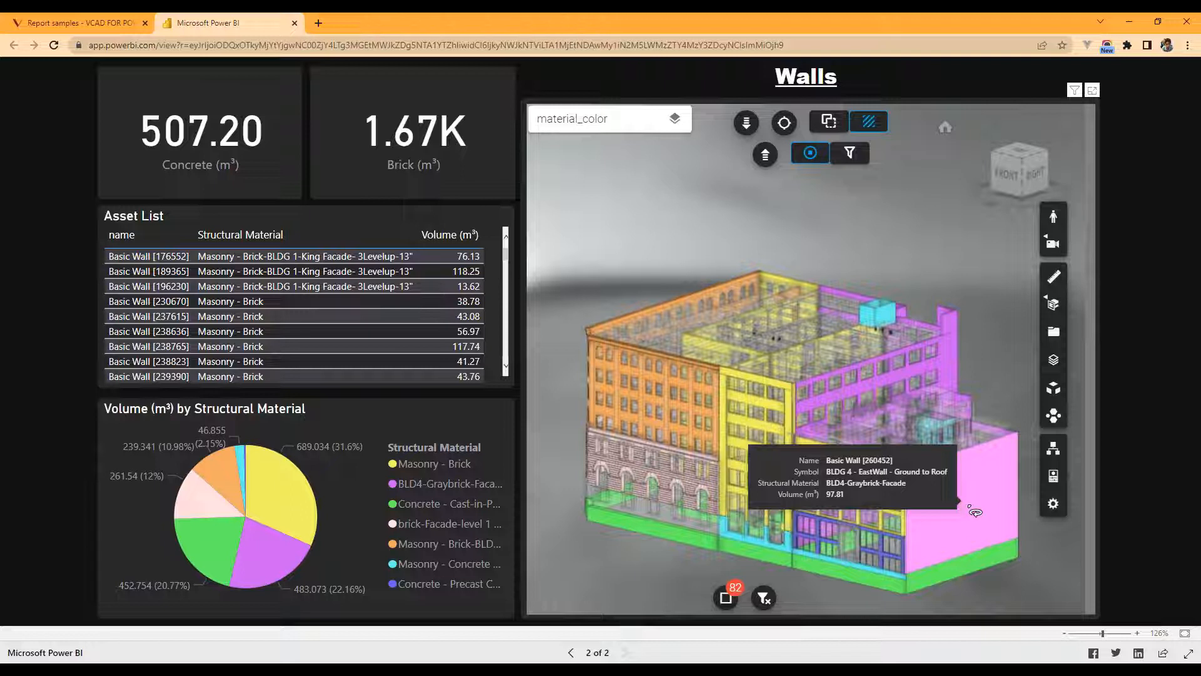
click(660, 129)
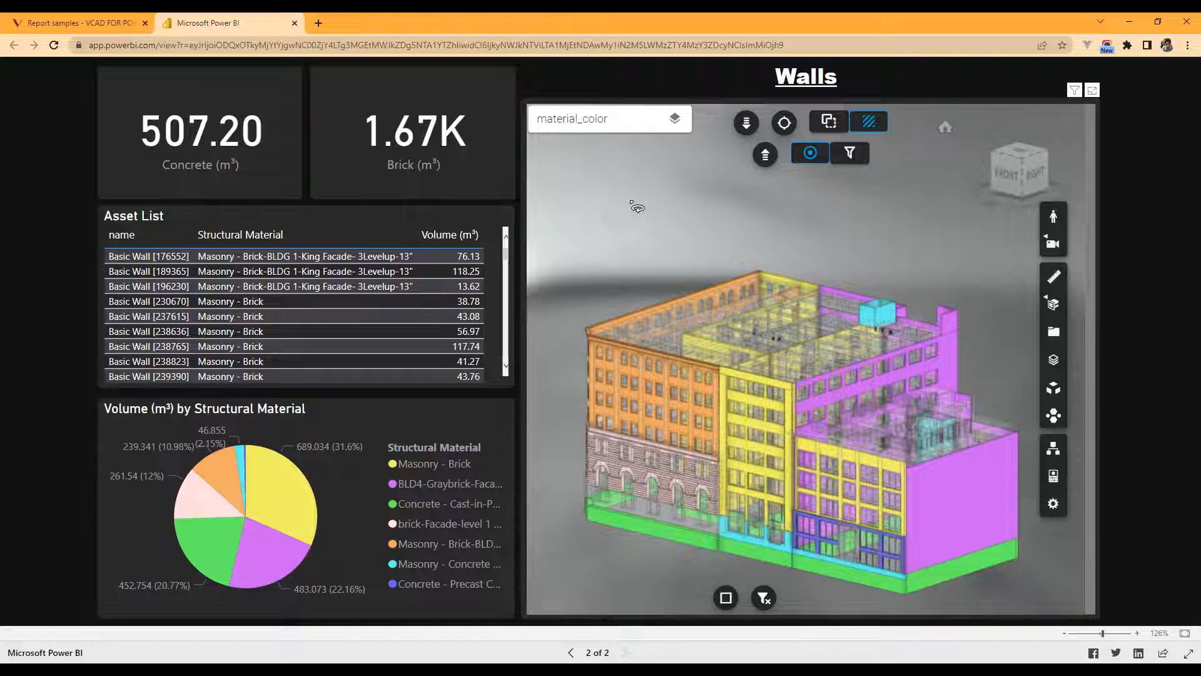
Step: Open rac_qnt_sample.pbix from the webinar_20221011 folder in Power BI Desktop and inspect the VCAD_IfcMaterial and VCAD_IfcQuantity tables in its model diagram
click(379, 666)
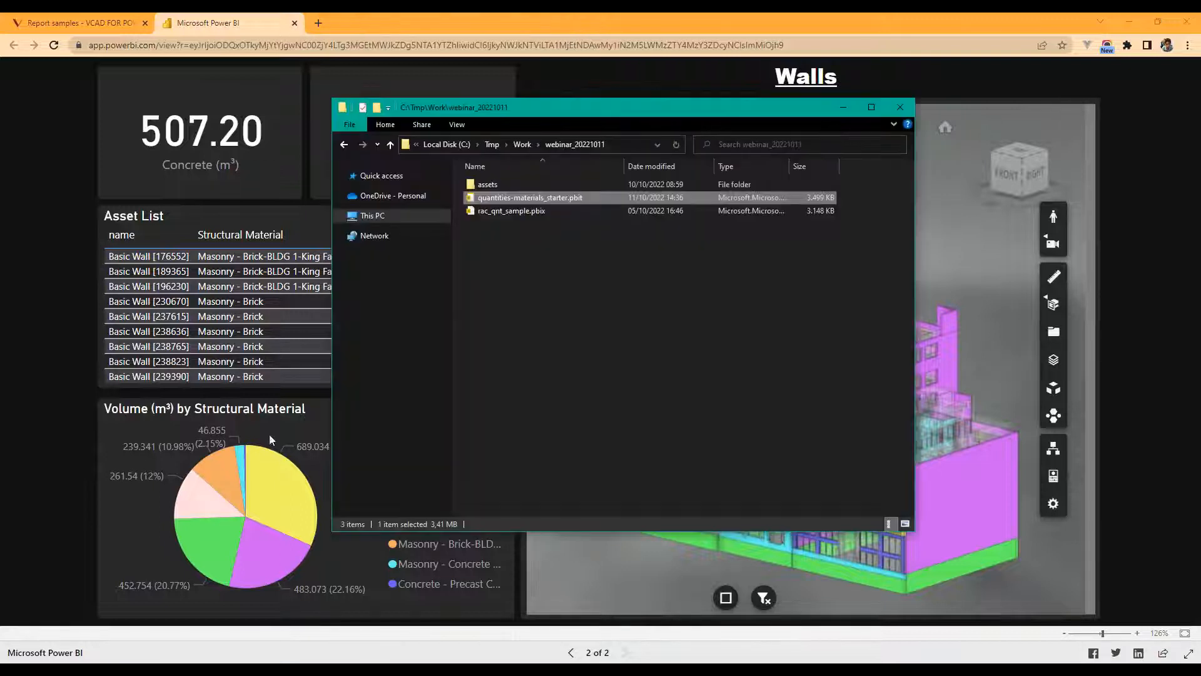
double_click(513, 211)
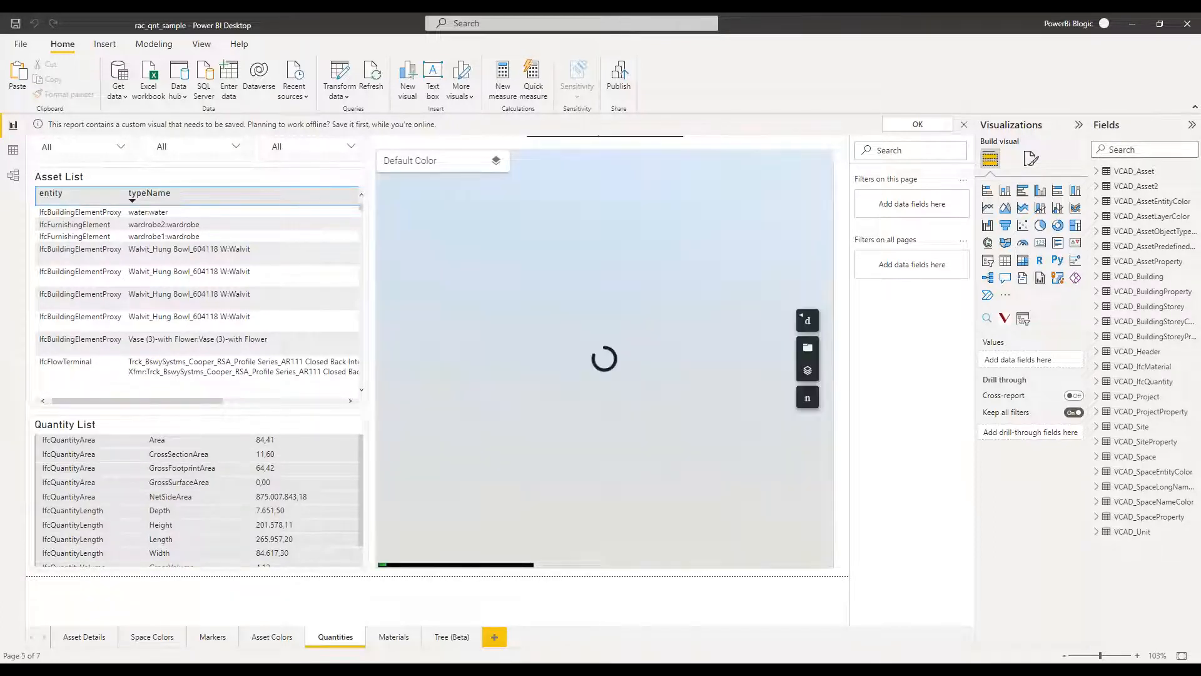
click(13, 176)
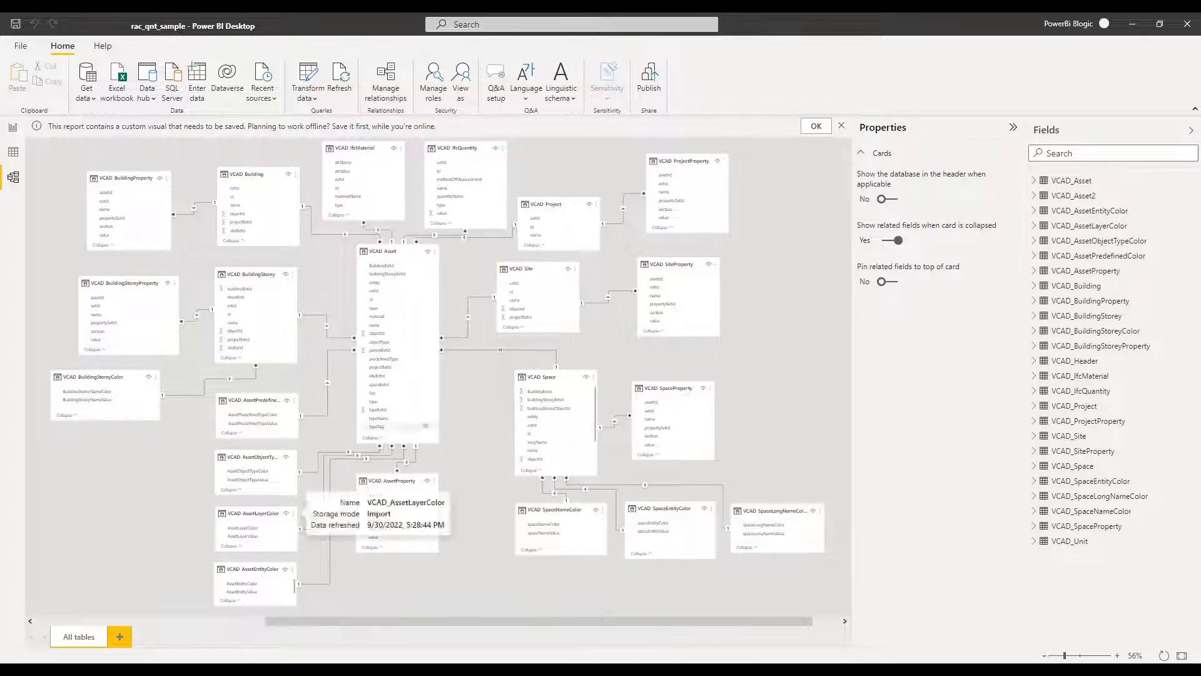
click(370, 148)
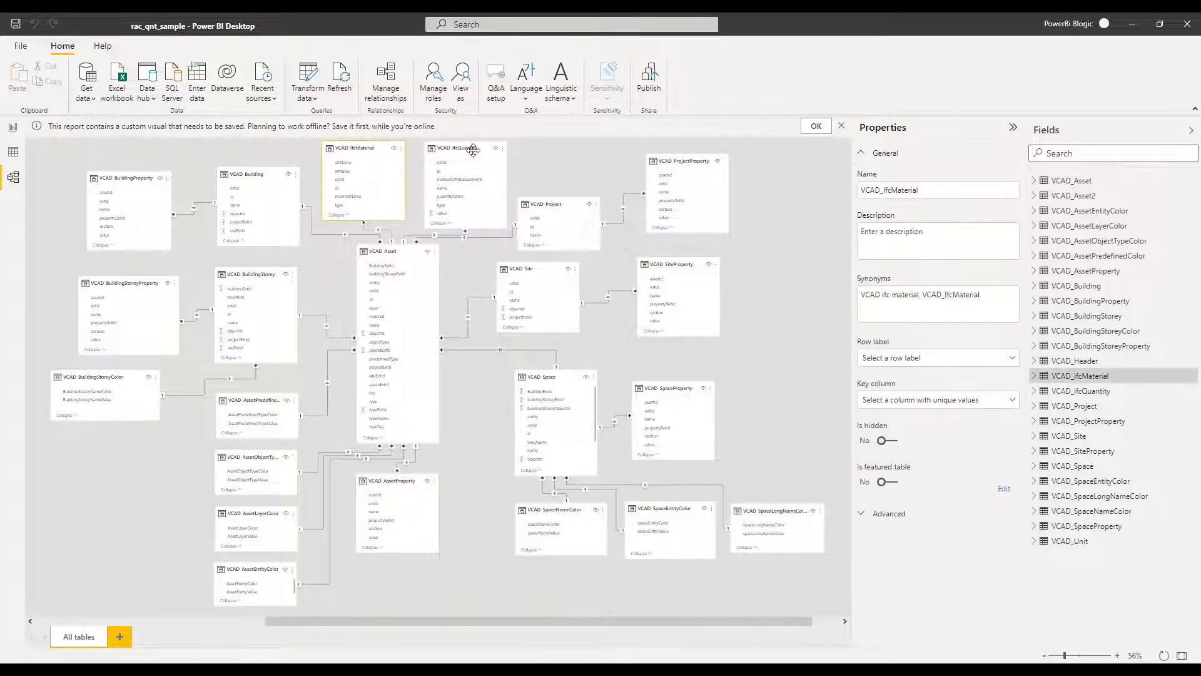
click(476, 157)
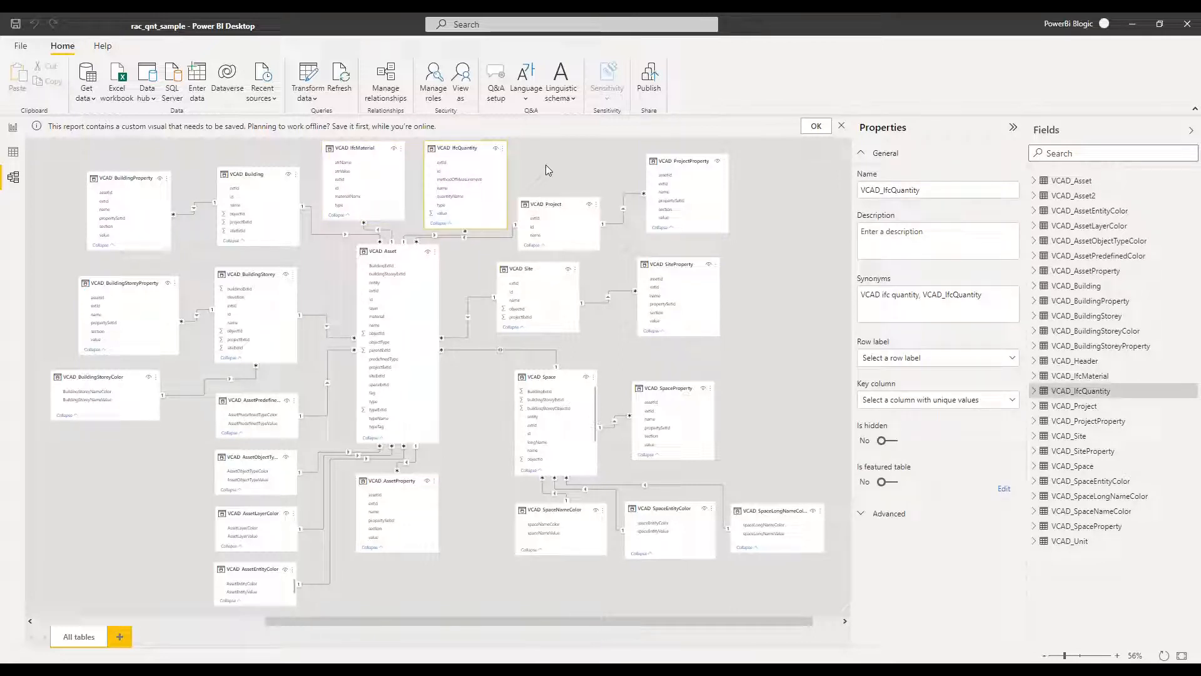